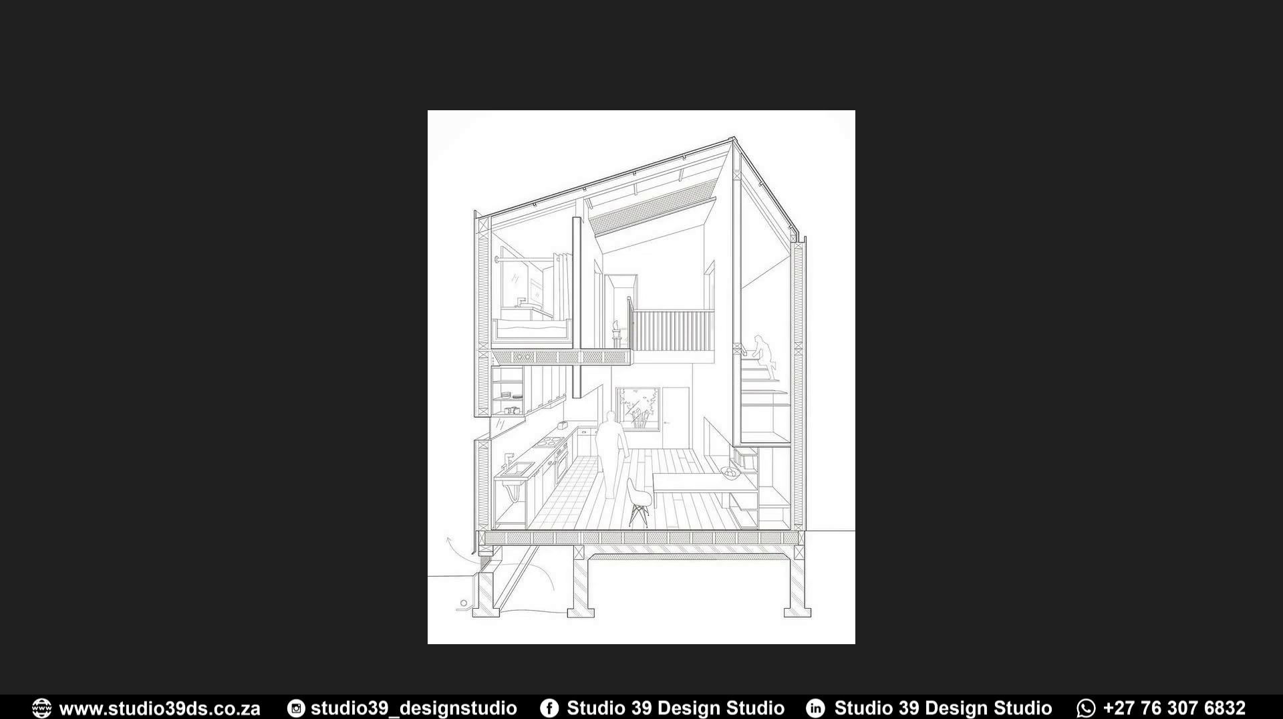
pyautogui.click(966, 707)
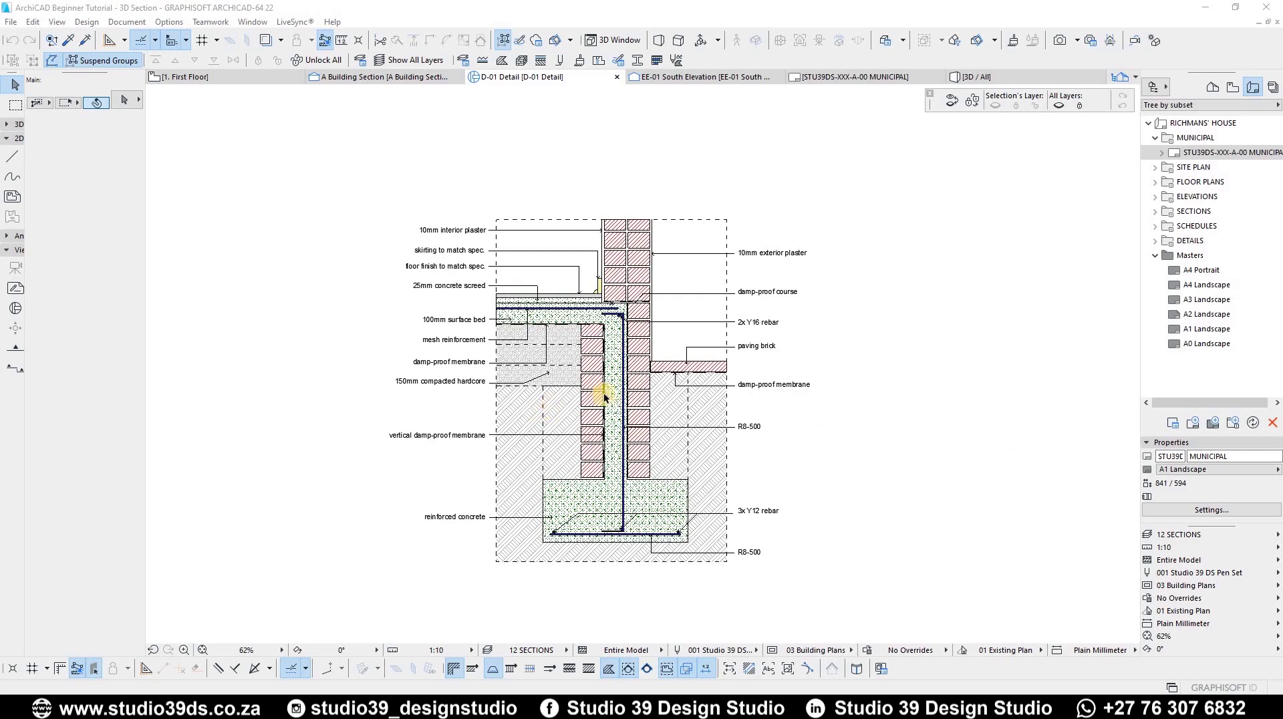
pyautogui.scroll(-3, 604, 392)
pyautogui.scroll(2, 604, 391)
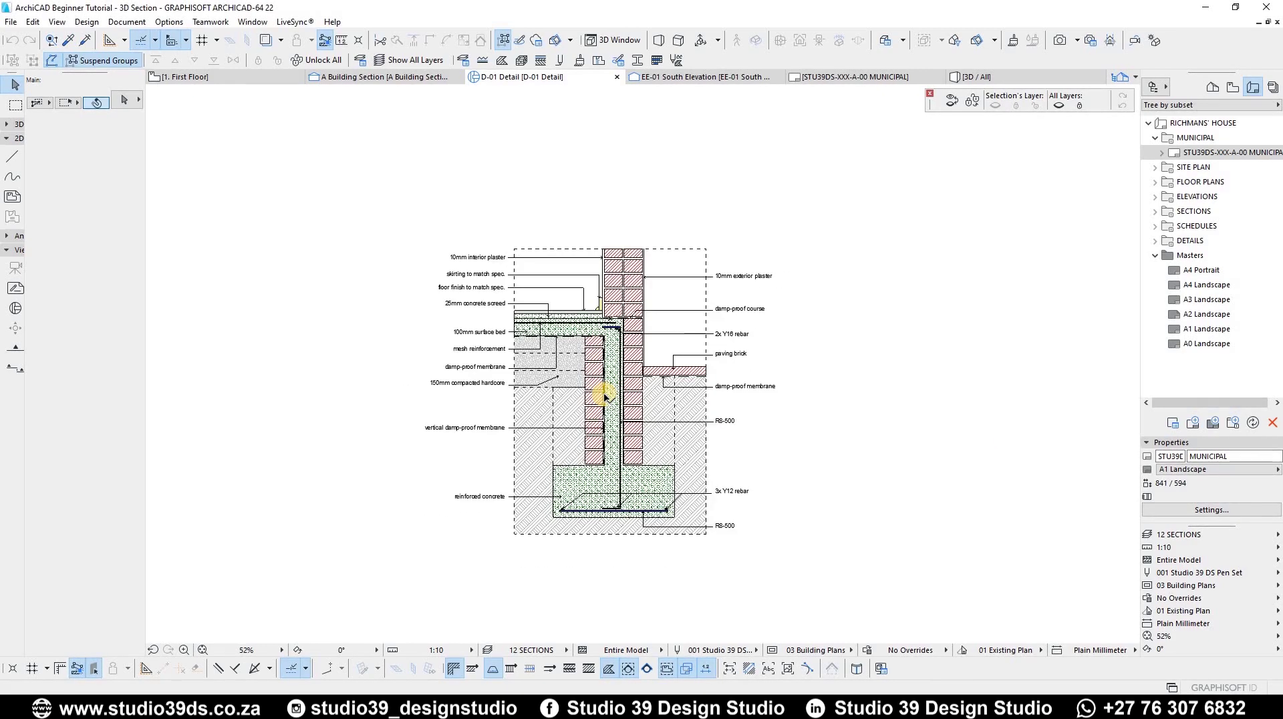
pyautogui.moveTo(831, 425)
pyautogui.mouseDown()
pyautogui.moveTo(990, 501)
pyautogui.moveTo(962, 529)
pyautogui.mouseUp()
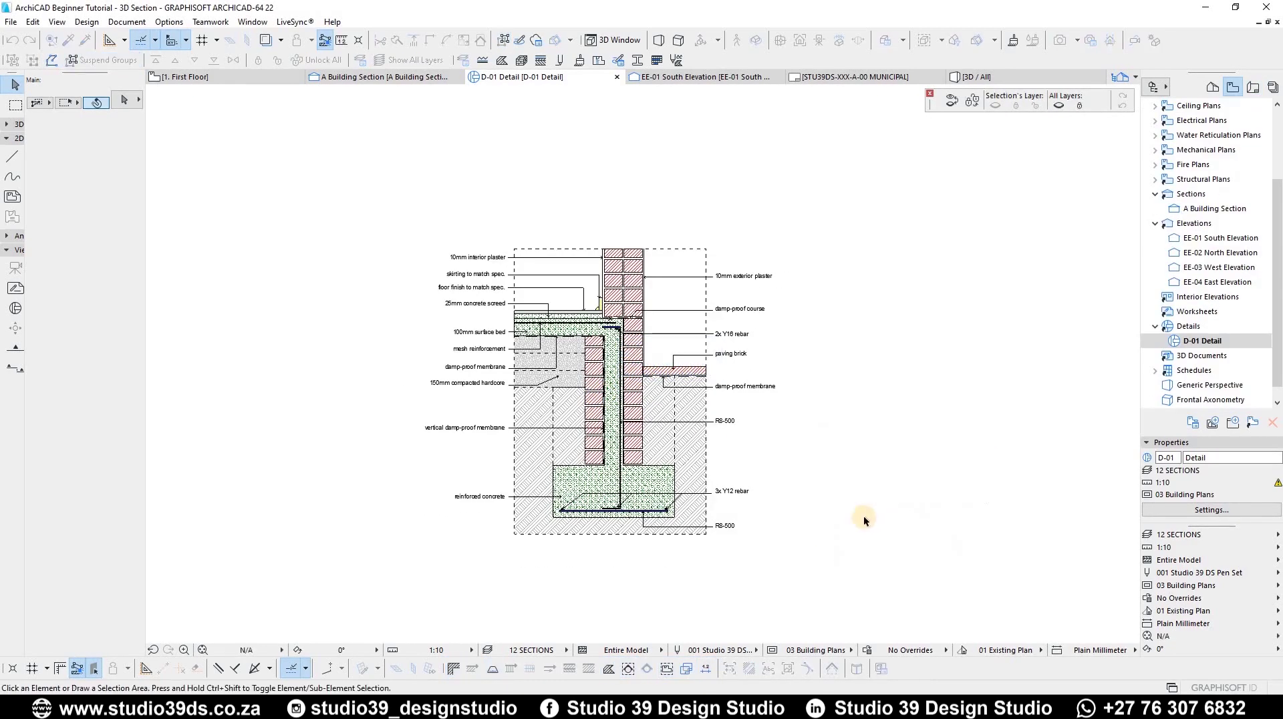
# Inspect the whole house model in 3D, flying inside through the rooms and the roof trusses and back out
pyautogui.press('F3')
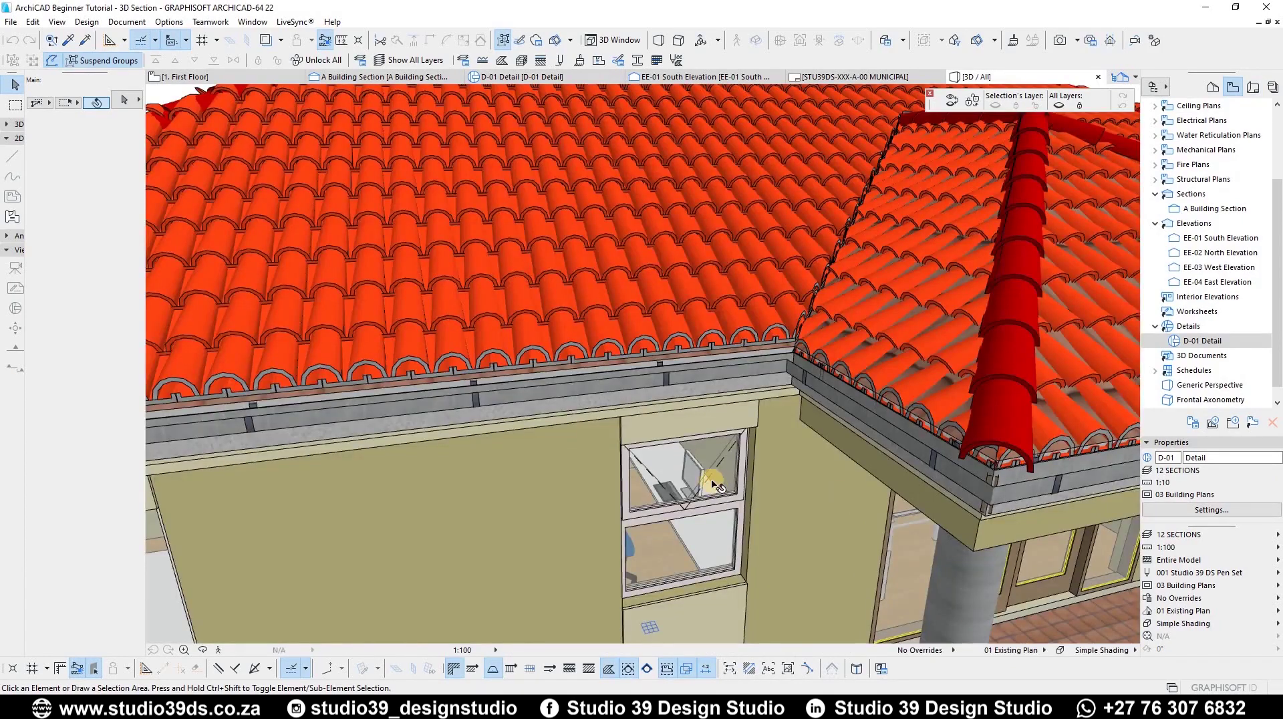
pyautogui.scroll(-10, 719, 449)
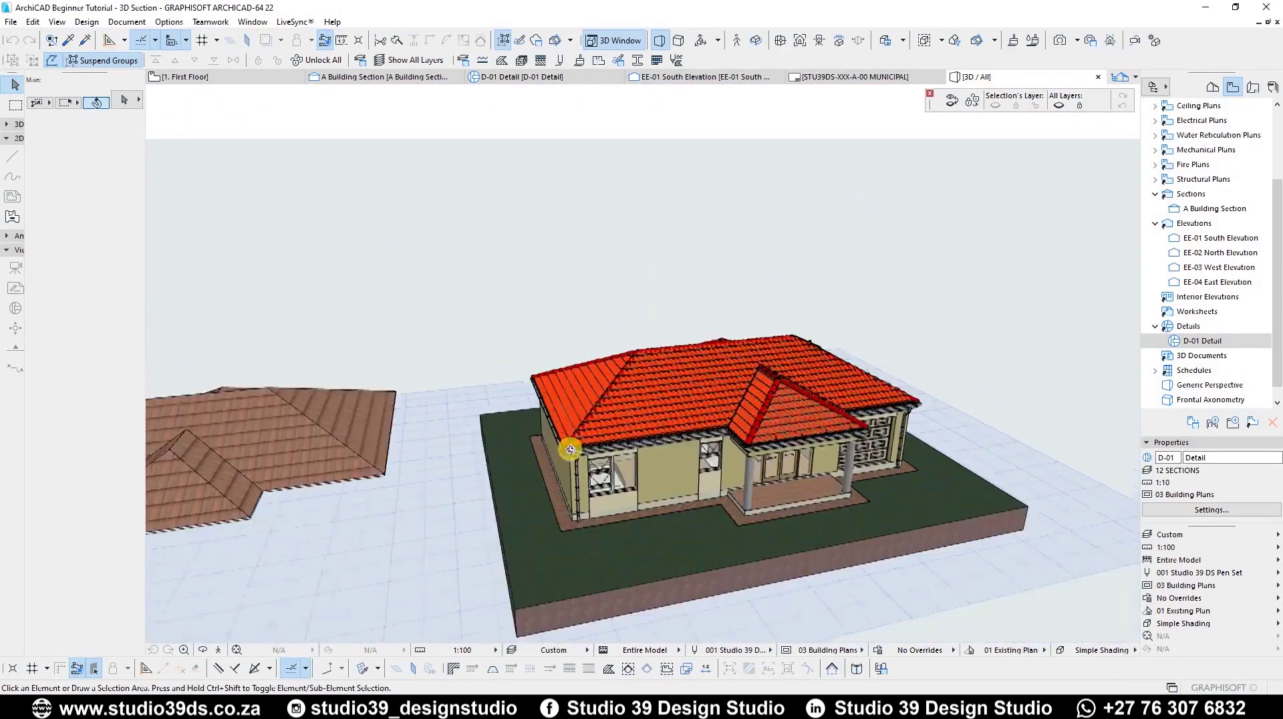
pyautogui.keyDown('shift'); pyautogui.moveTo(569, 446); pyautogui.dragTo(724, 506, button='middle'); pyautogui.keyUp('shift')
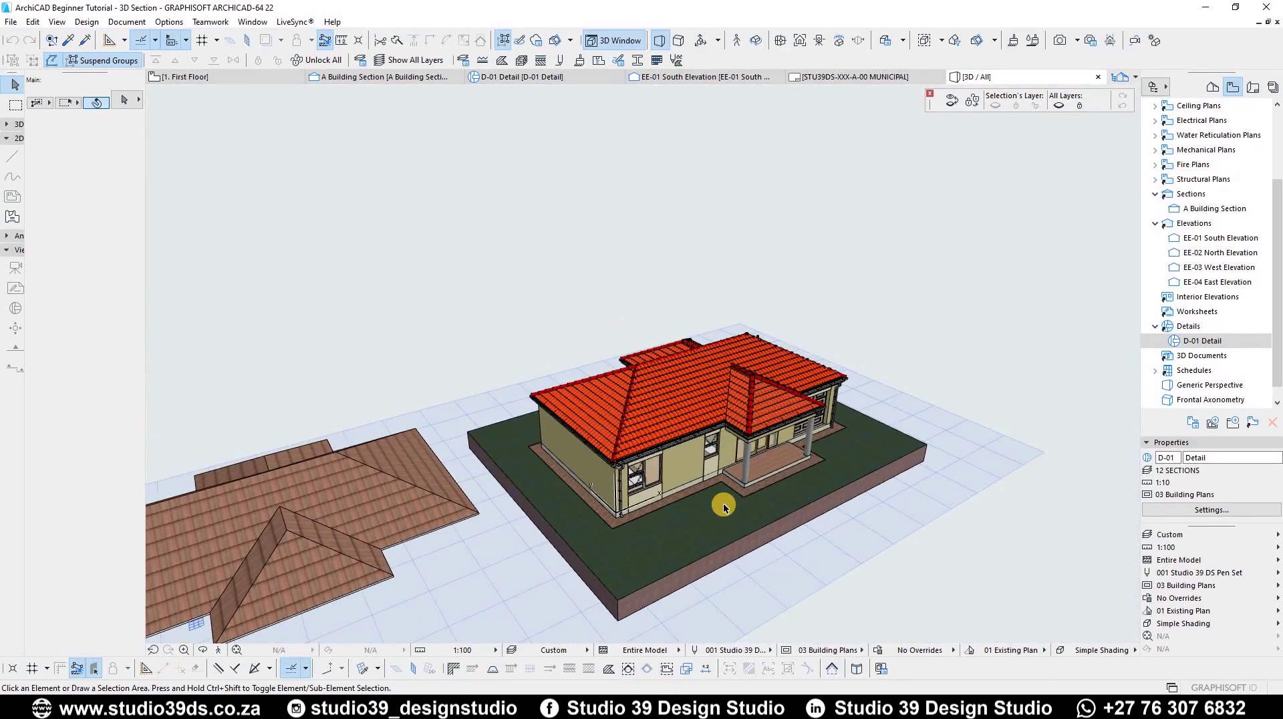
pyautogui.scroll(2, 724, 507)
pyautogui.hotkey('shift', 'o')
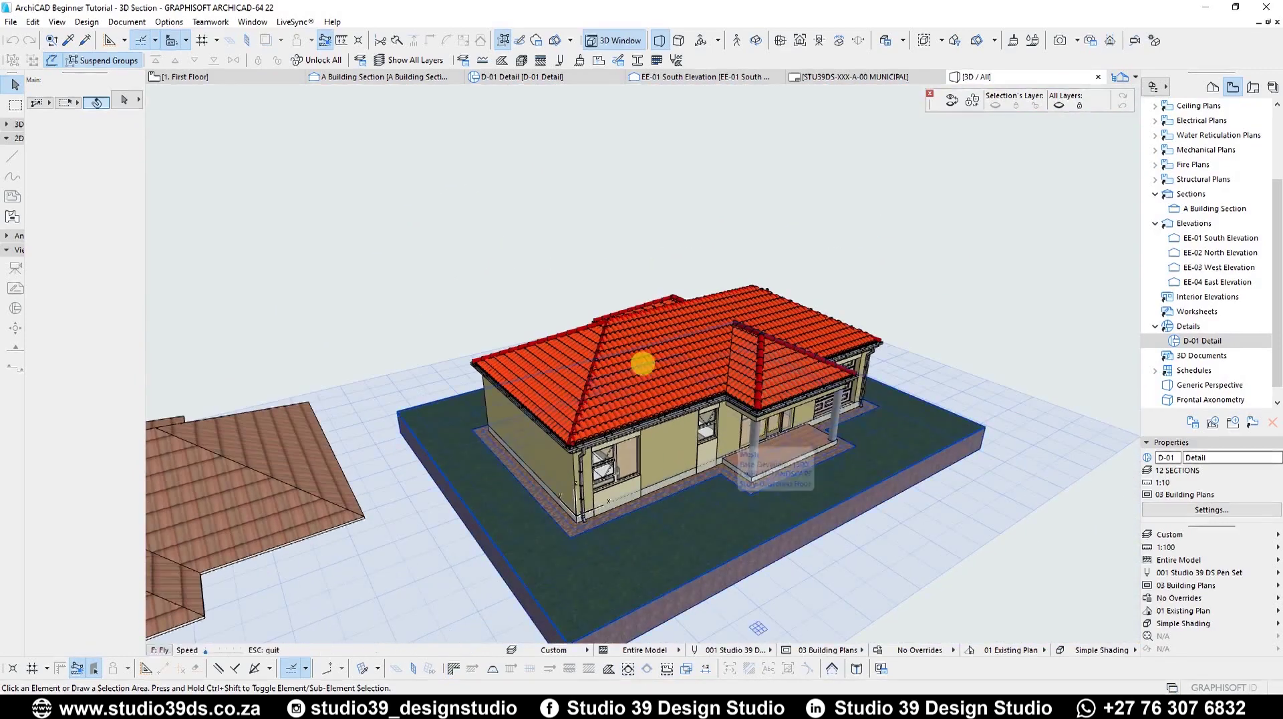
pyautogui.press('Up')
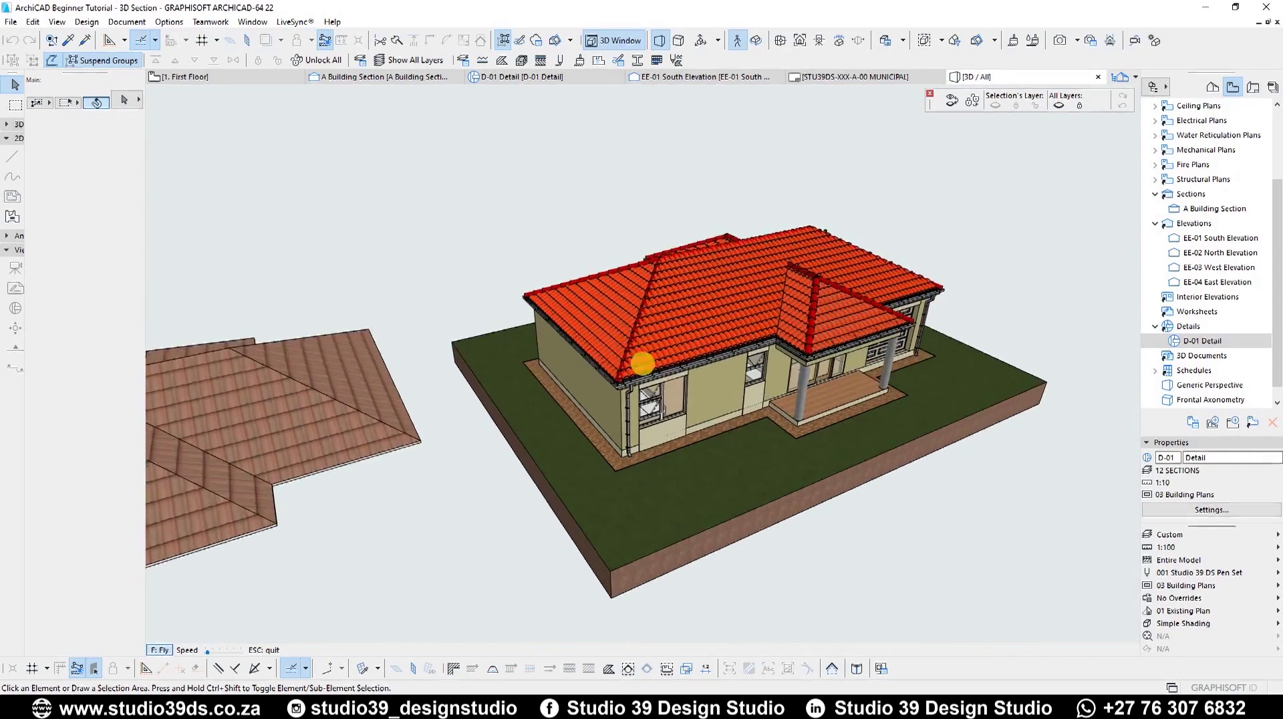
pyautogui.press('Up')
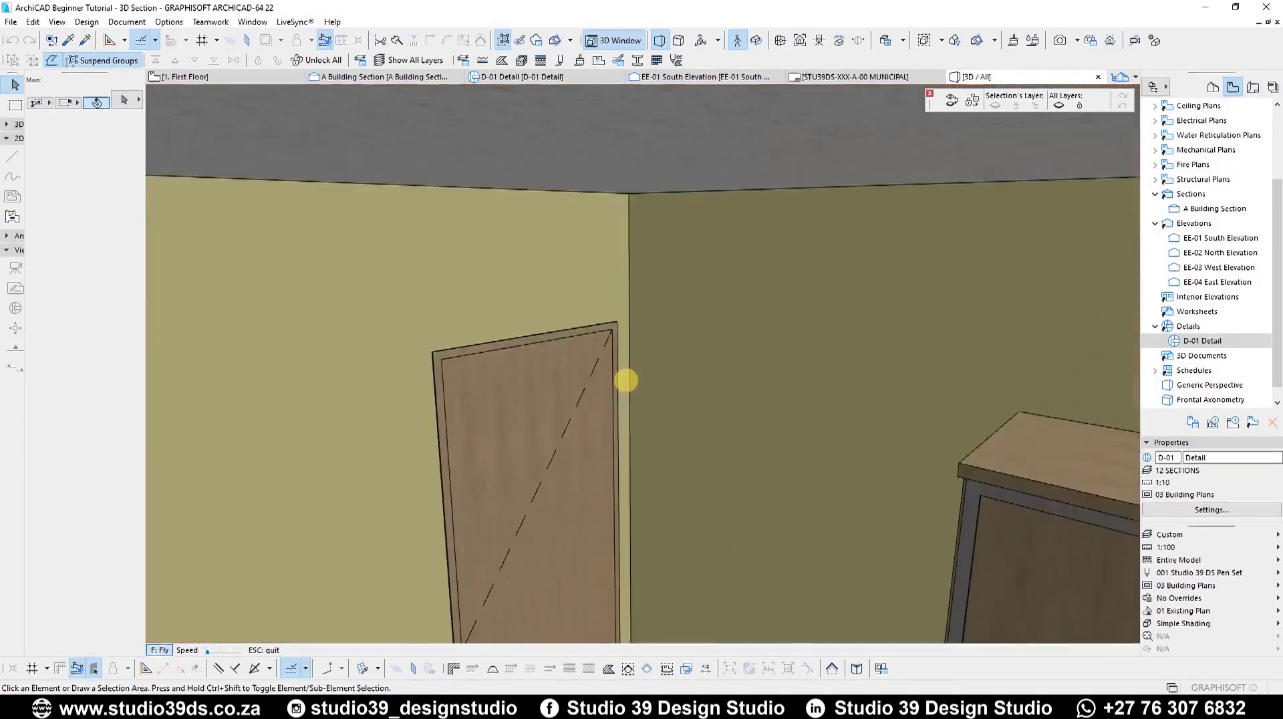
pyautogui.press('Up')
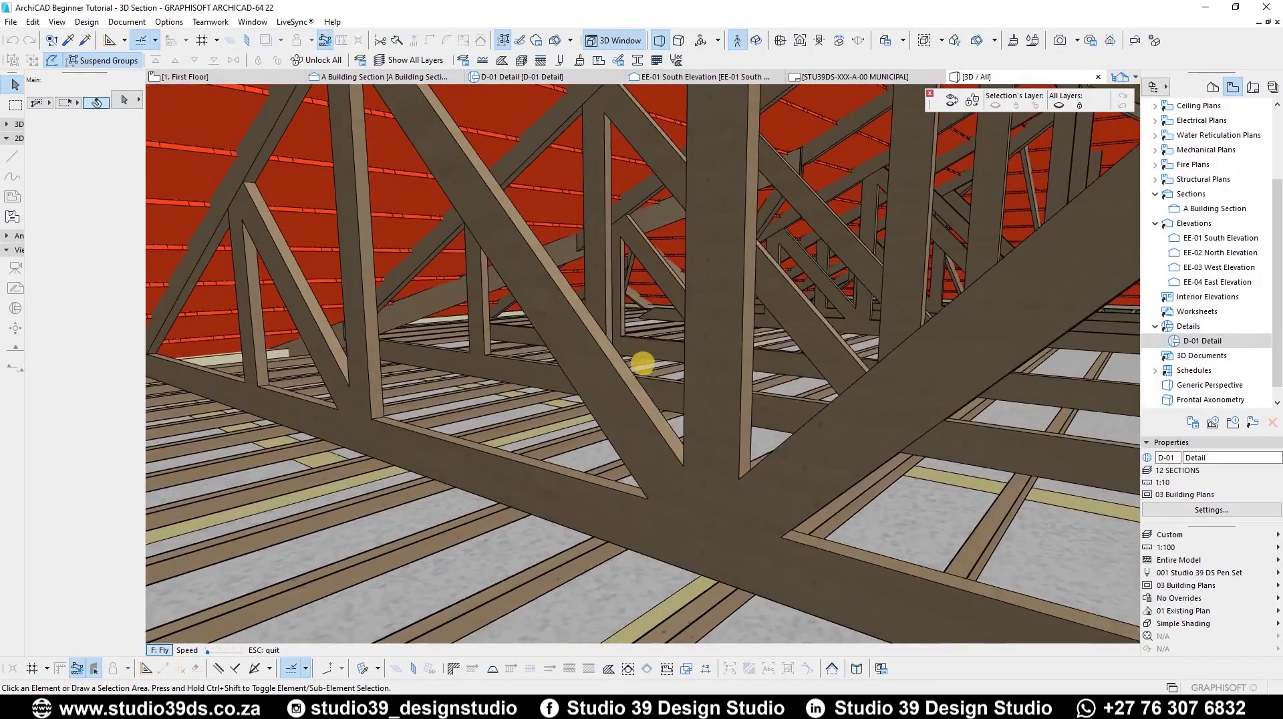
pyautogui.press('Up')
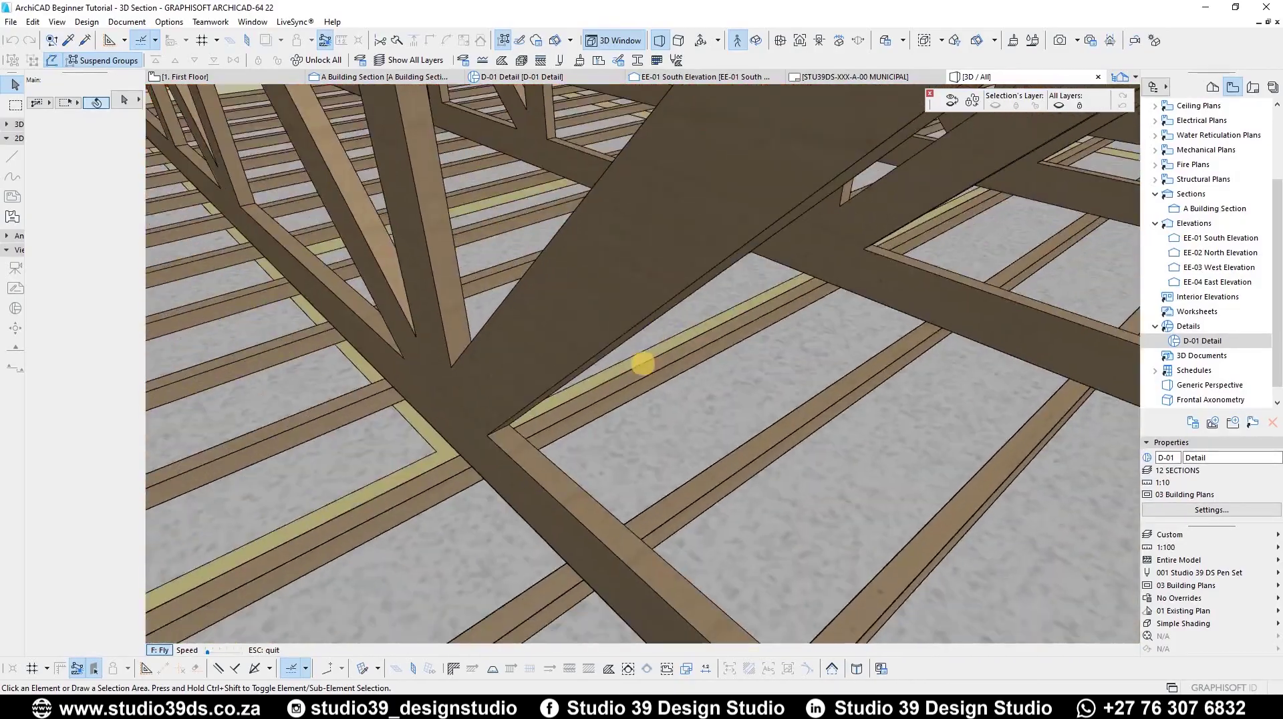
pyautogui.press('Up')
pyautogui.press('Down')
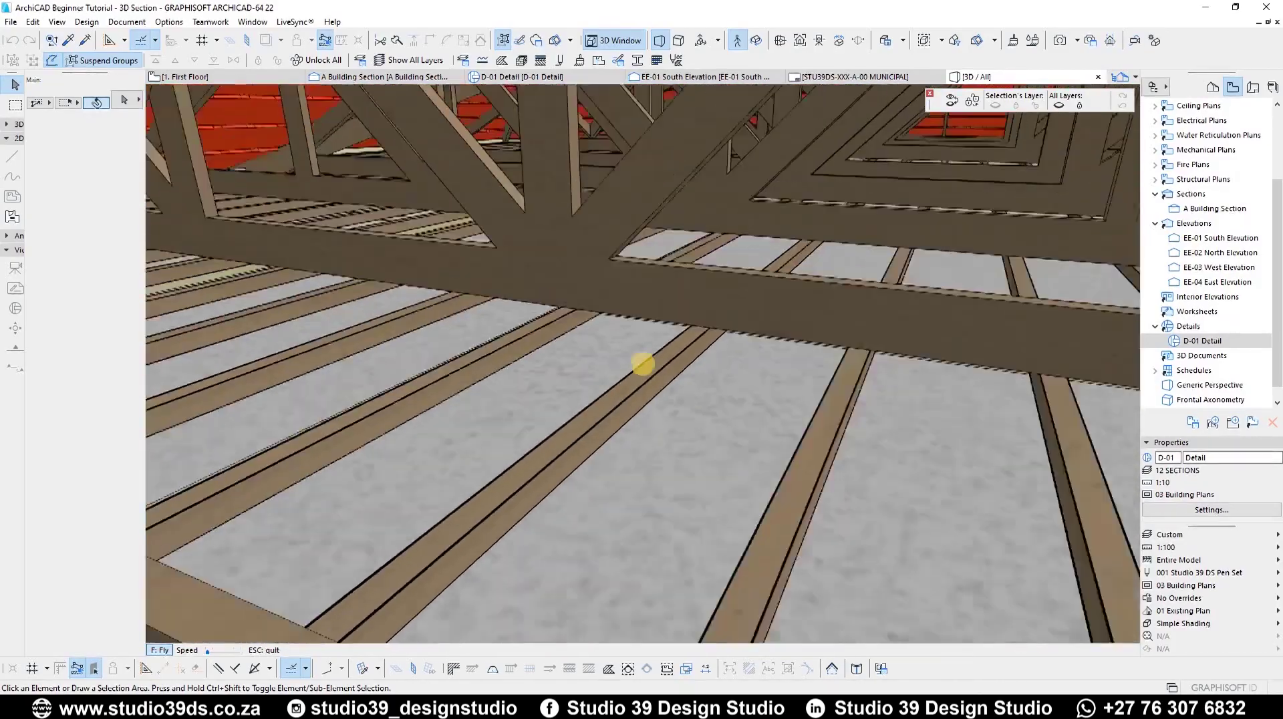
pyautogui.press('Escape')
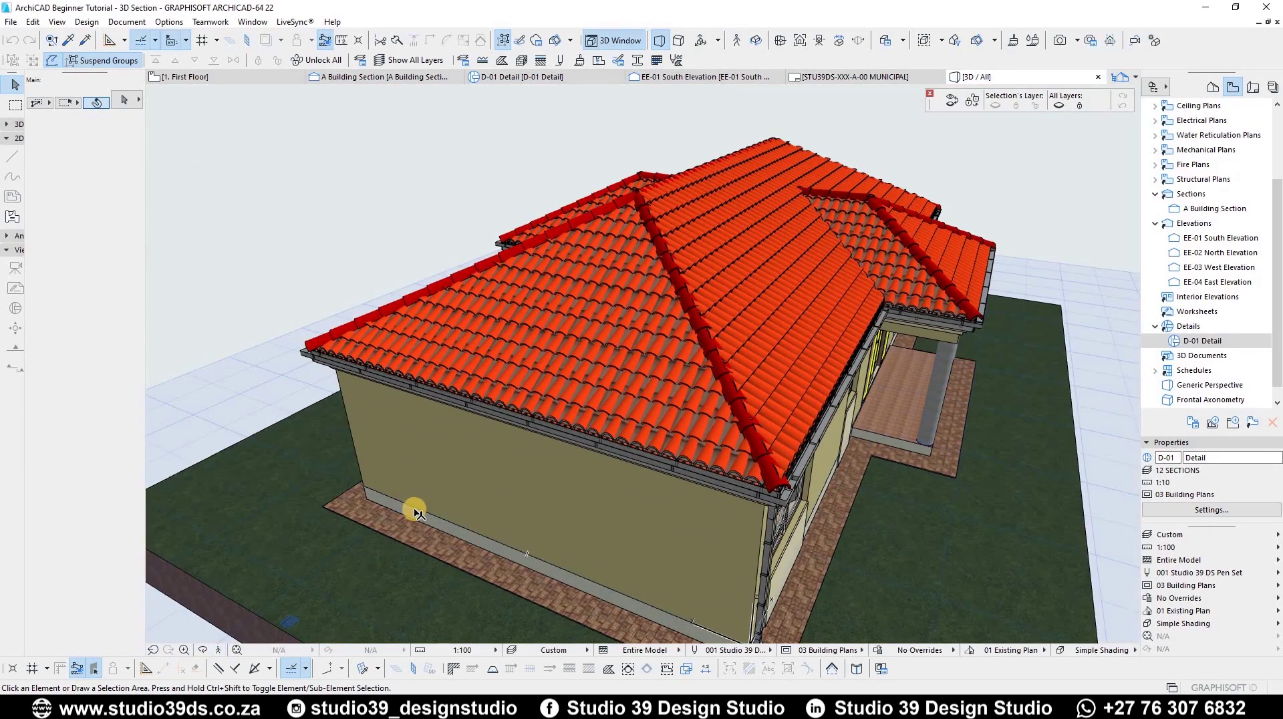
# Open the Ground Floor plan with the whole house and its section and elevation markers in view
pyautogui.press('F2')
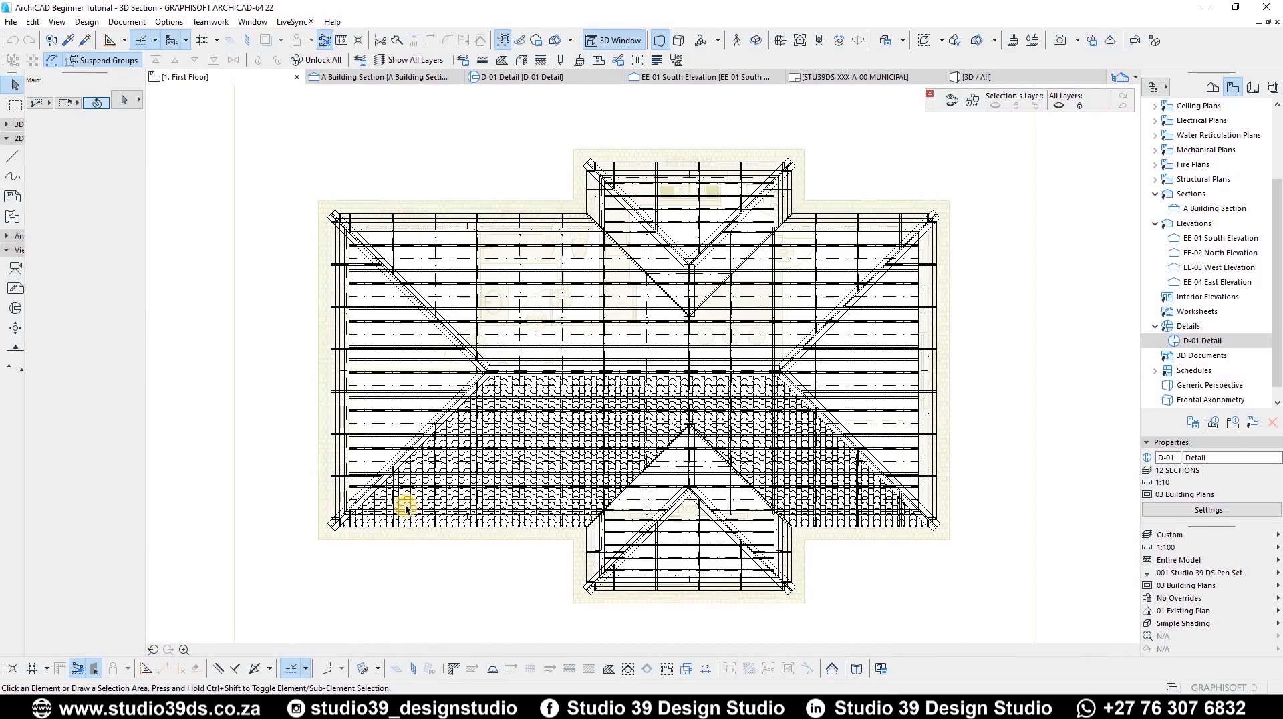
pyautogui.hotkey('ctrl', 'Down')
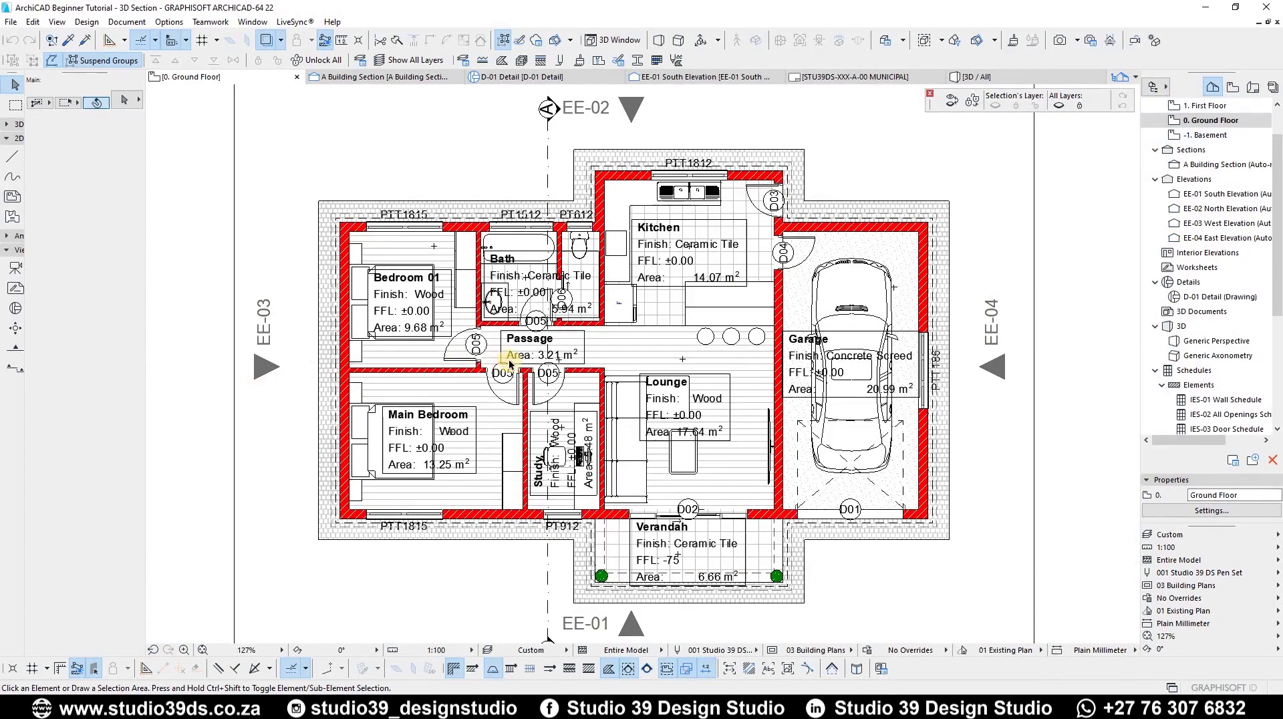
pyautogui.scroll(-4, 384, 360)
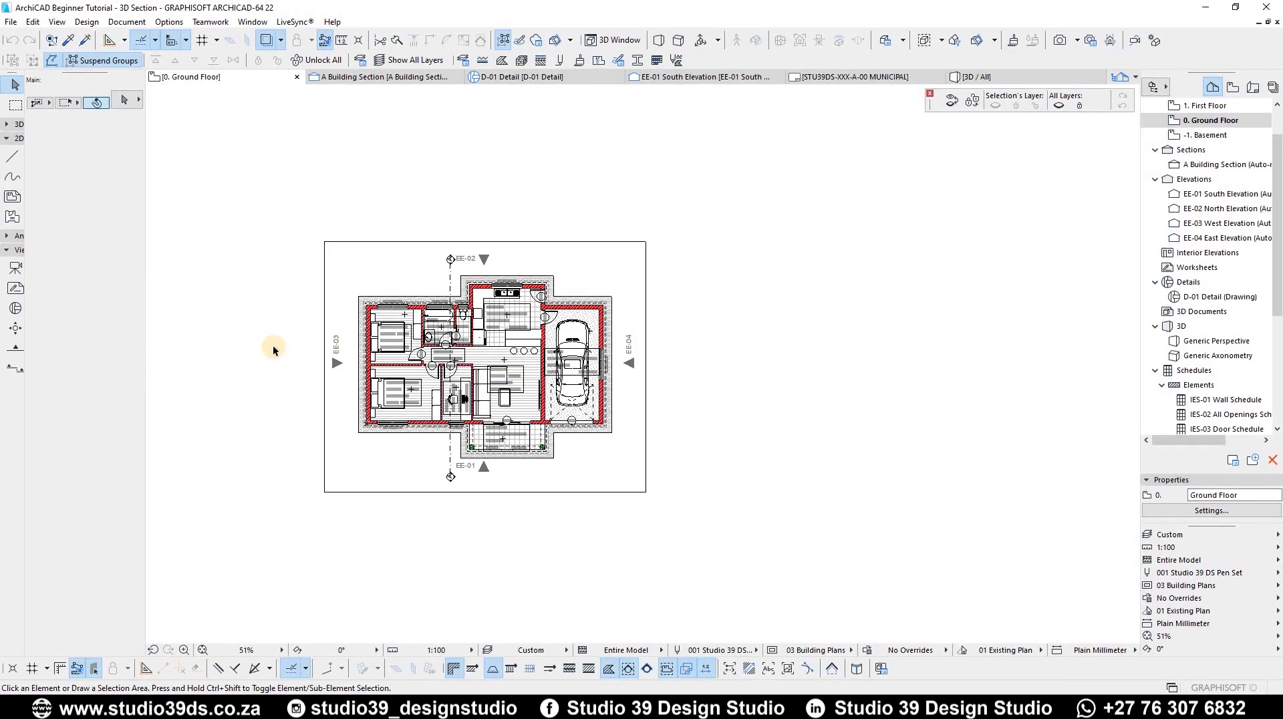
pyautogui.scroll(2, 274, 345)
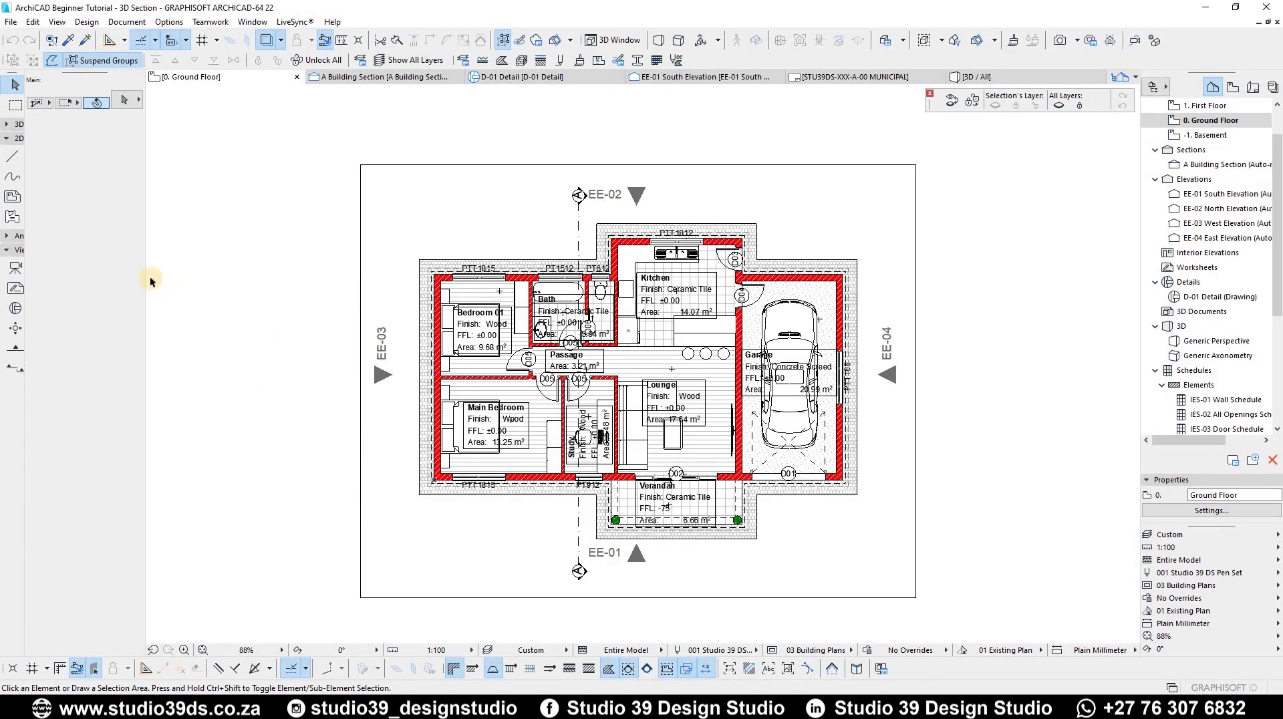
# Turn on the 3D cutting planes and try placing one across the ground floor plan
pyautogui.click(555, 40)
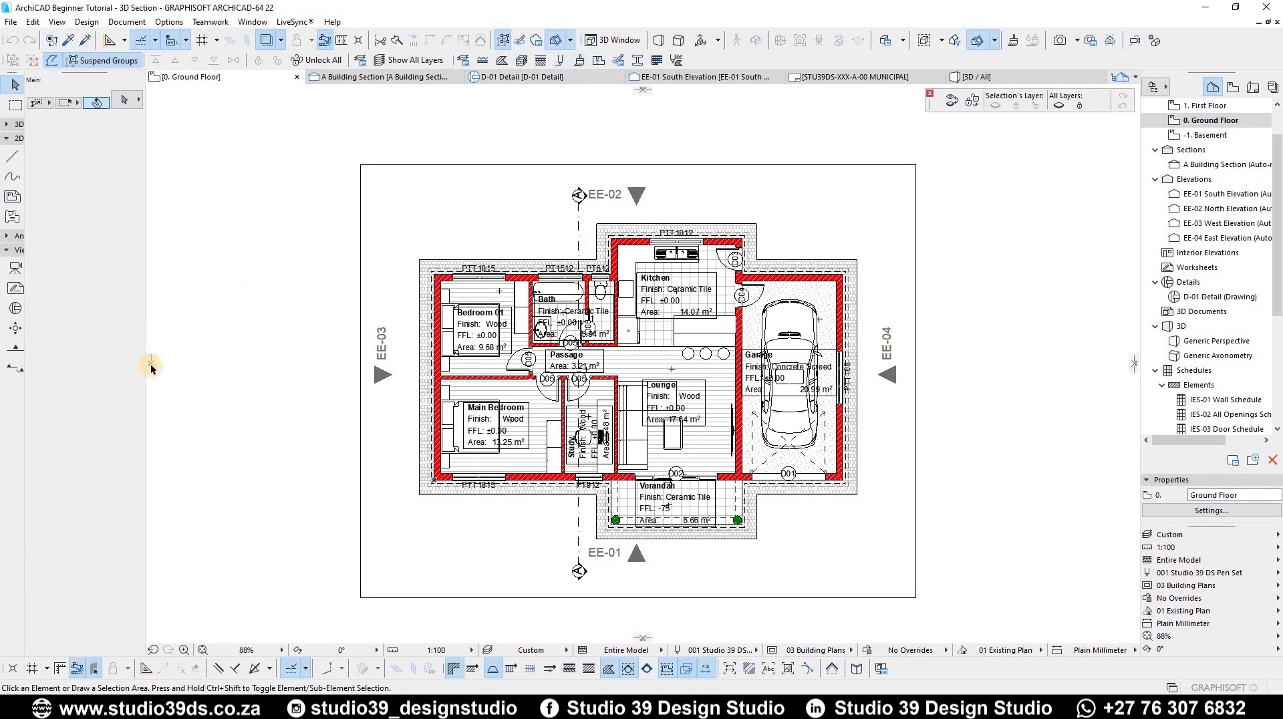
pyautogui.moveTo(343, 367); pyautogui.dragTo(583, 262)
pyautogui.click(582, 261)
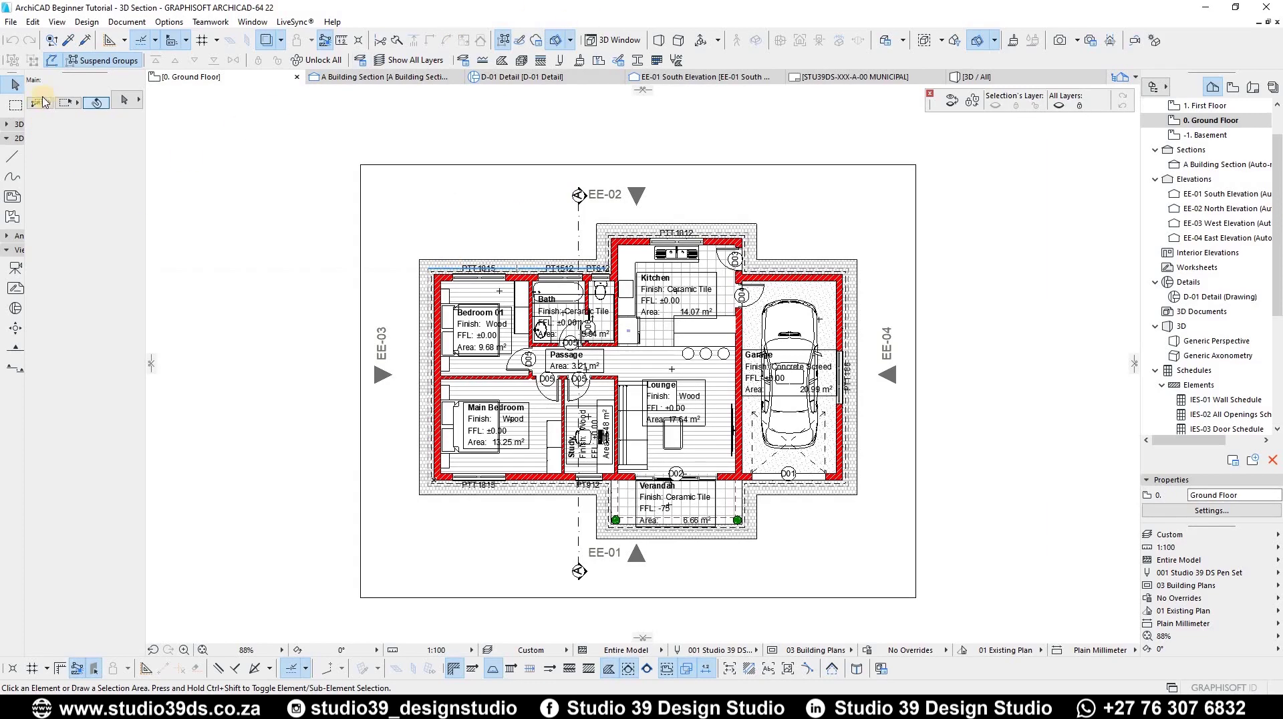
# Define an all-floors marquee of about 13060 by 12740 mm from section line A across the garage side and show it in 3D
pyautogui.click(15, 104)
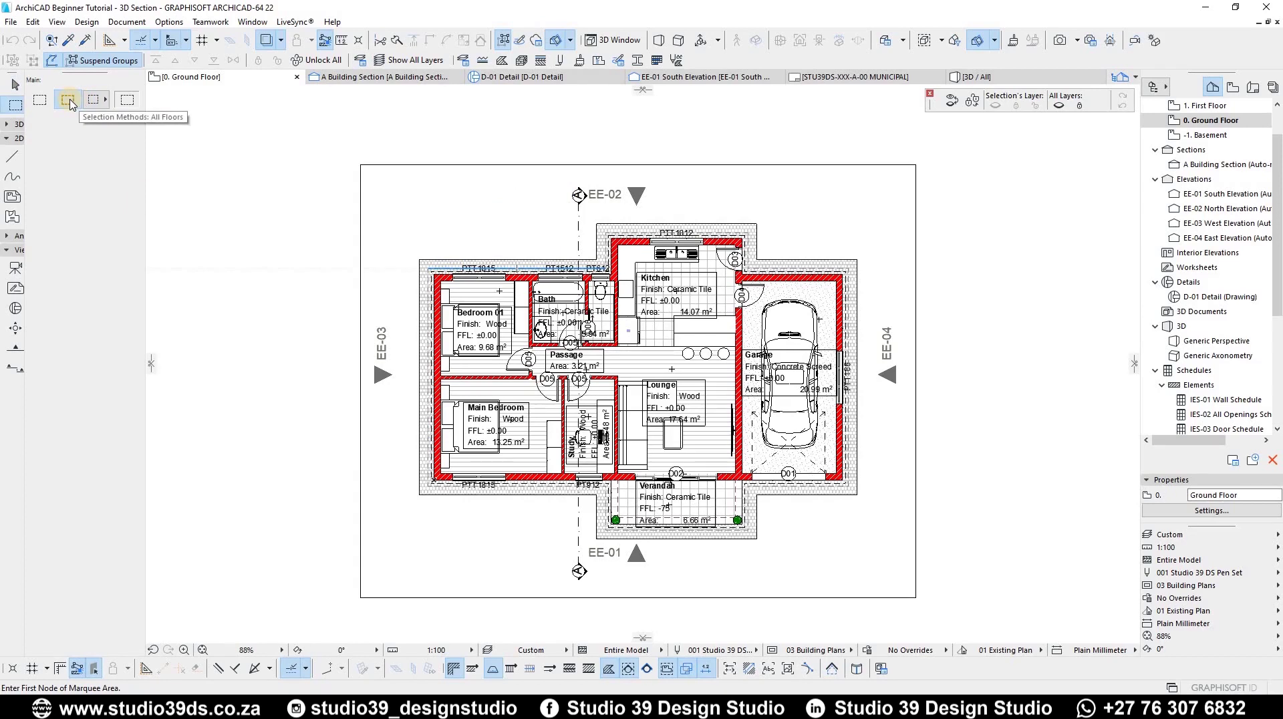
pyautogui.click(68, 101)
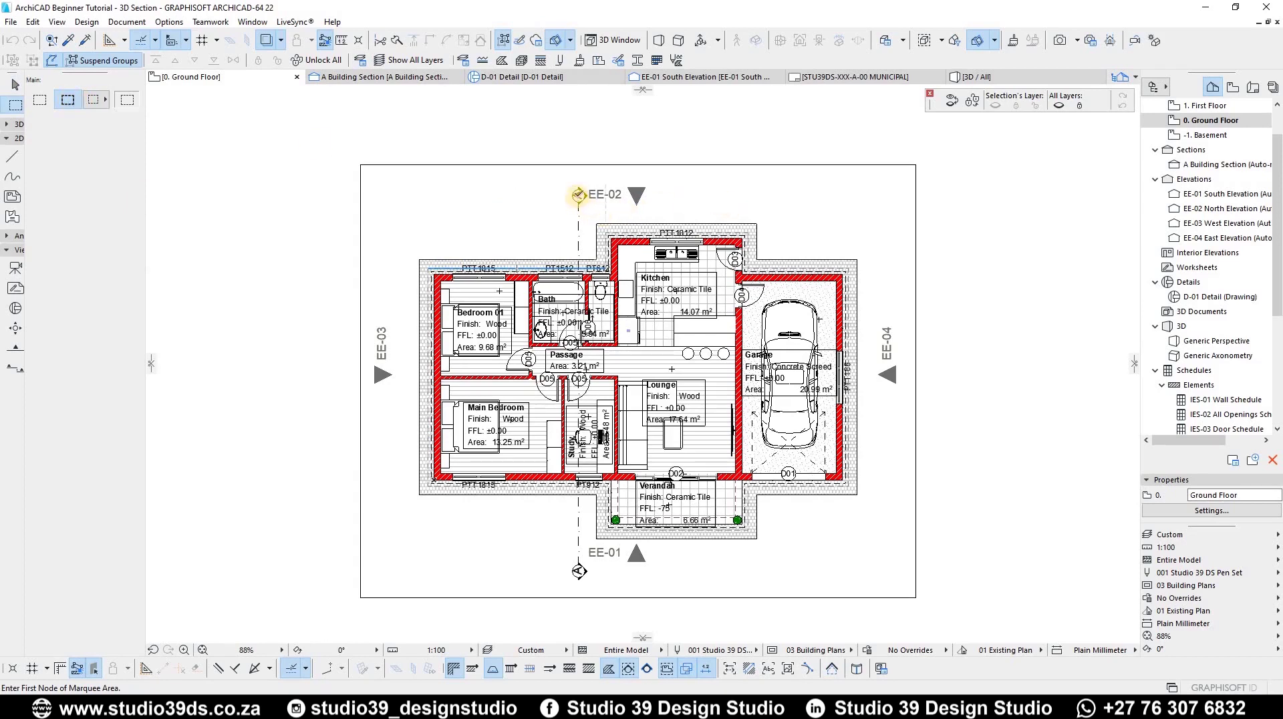
pyautogui.click(578, 195)
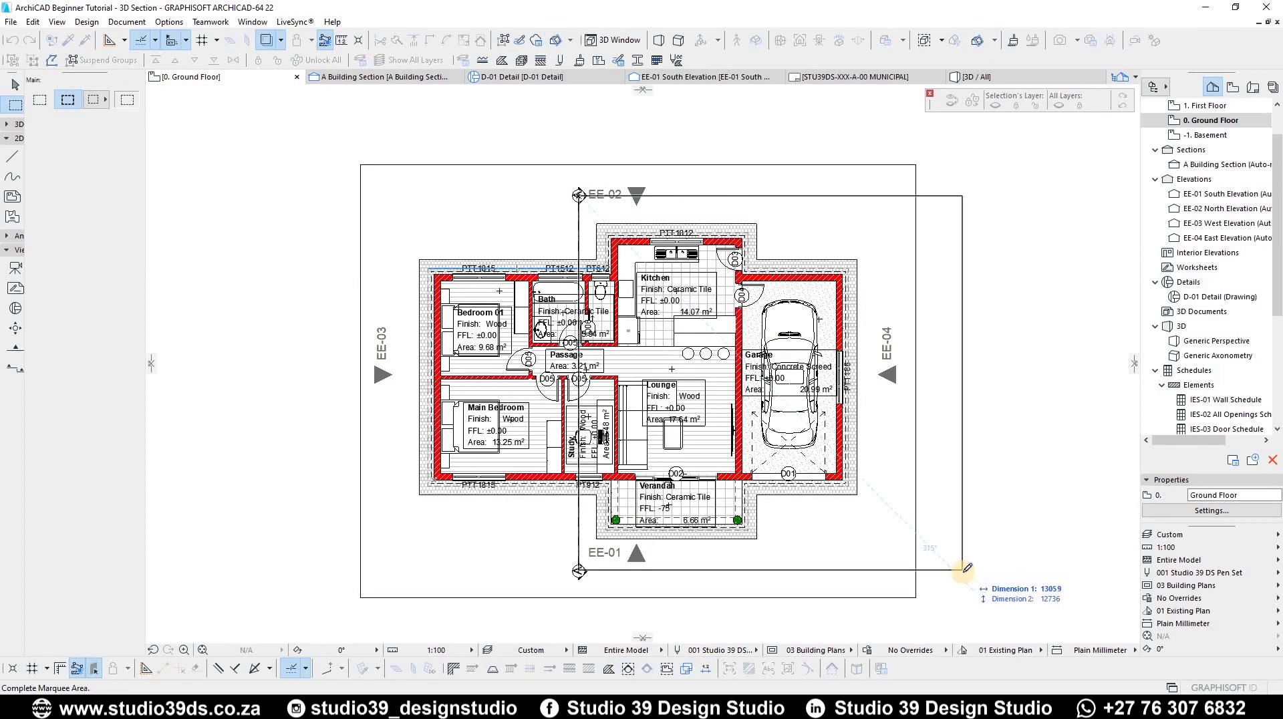
pyautogui.click(963, 572)
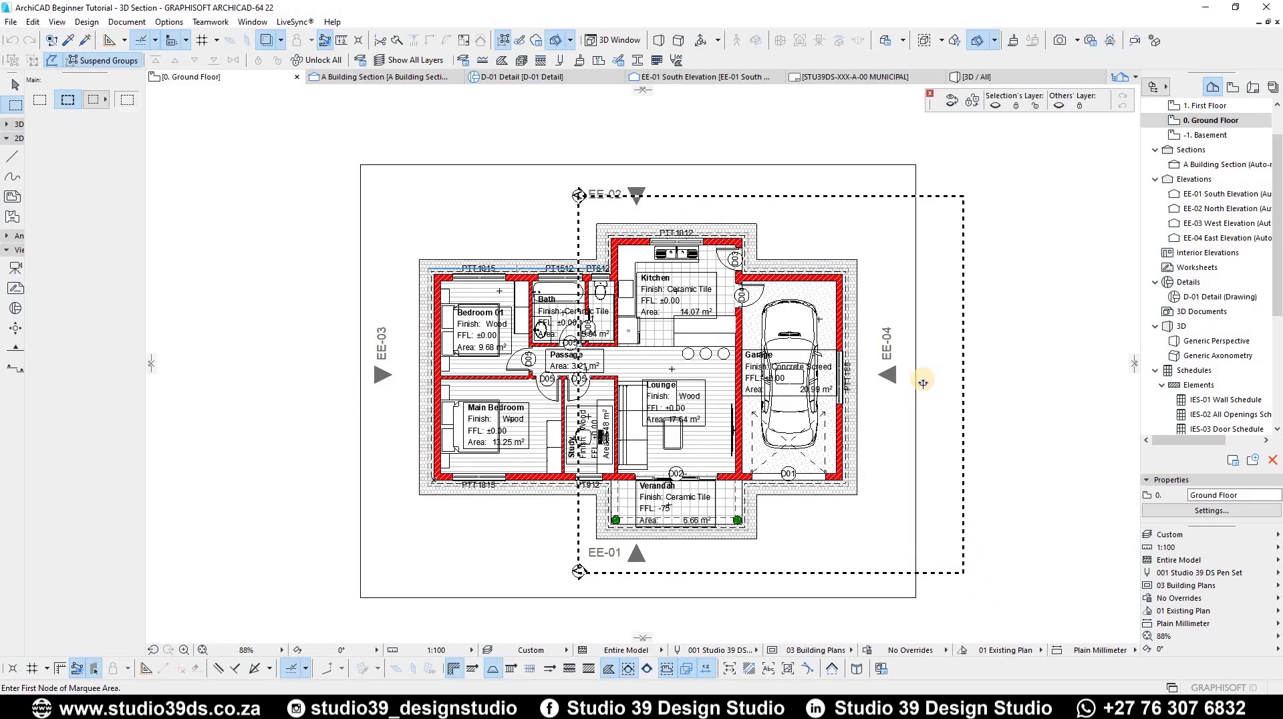
pyautogui.press('F5')
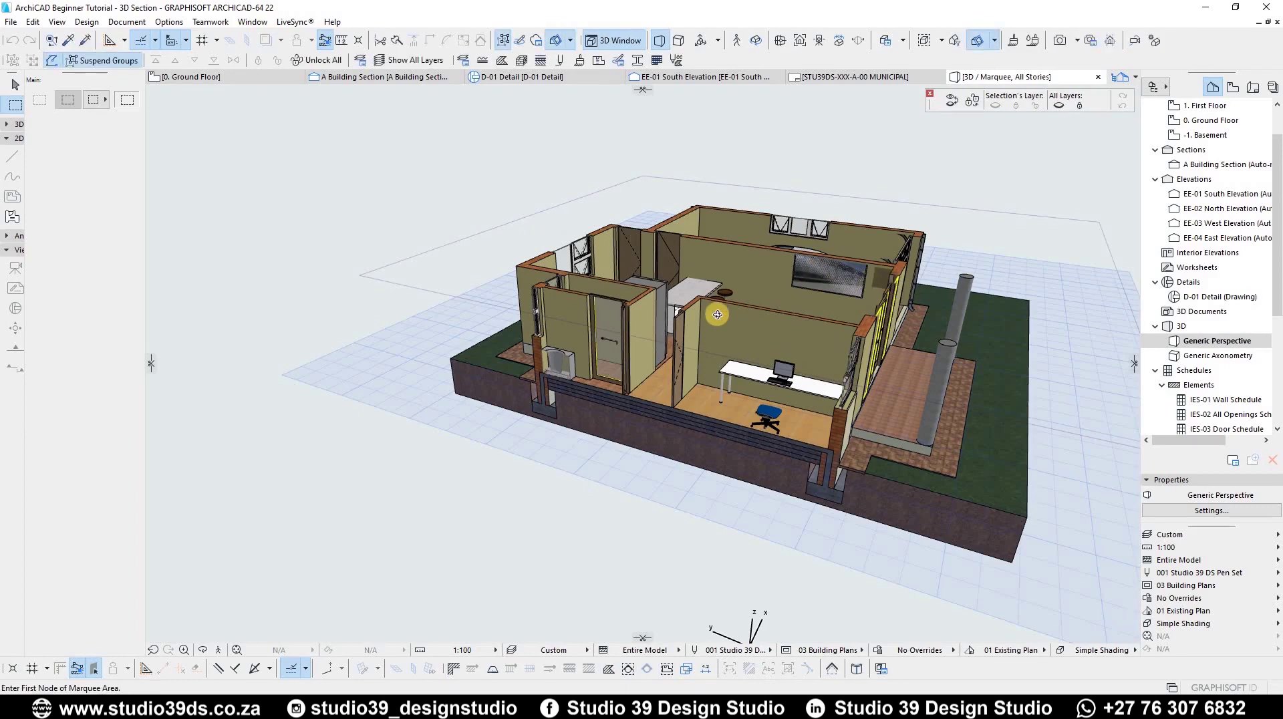
# Turn off the 3D cutting planes so that only the marquee cuts the 3D model
pyautogui.press('o')
pyautogui.moveTo(674, 272)
pyautogui.mouseDown()
pyautogui.moveTo(767, 289)
pyautogui.moveTo(690, 253)
pyautogui.mouseUp()
pyautogui.scroll(2, 689, 253)
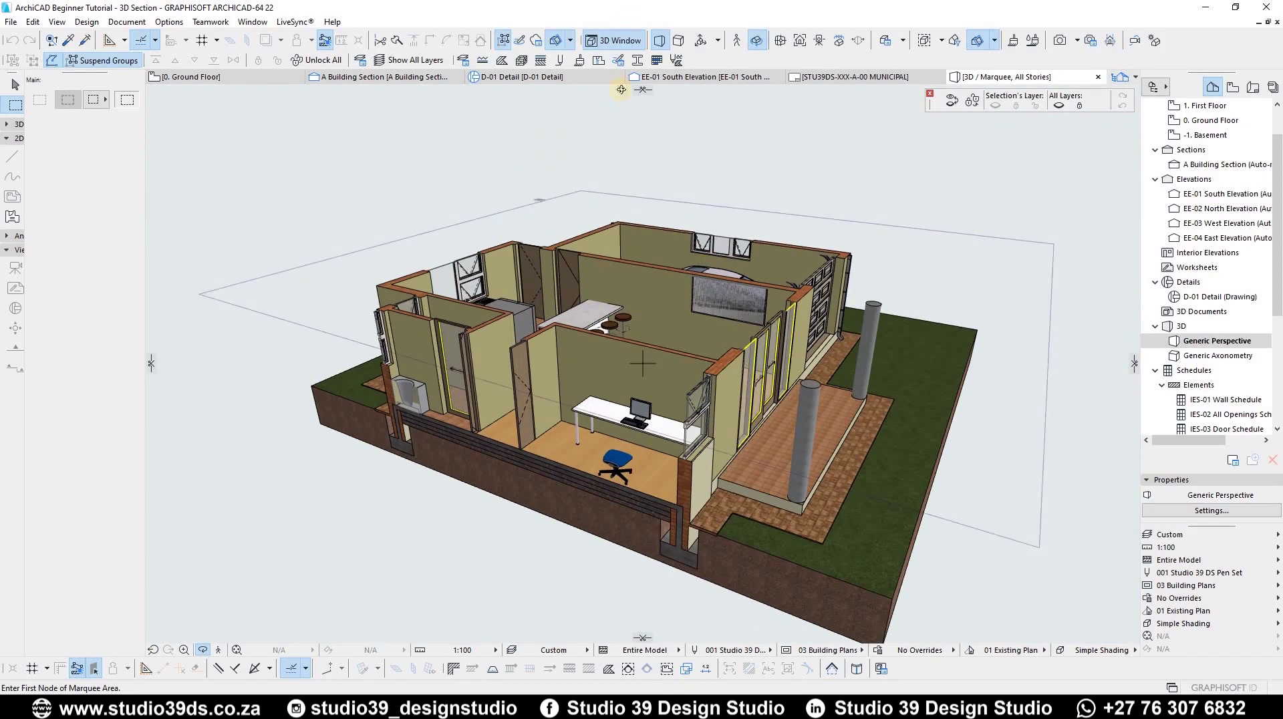
pyautogui.click(555, 41)
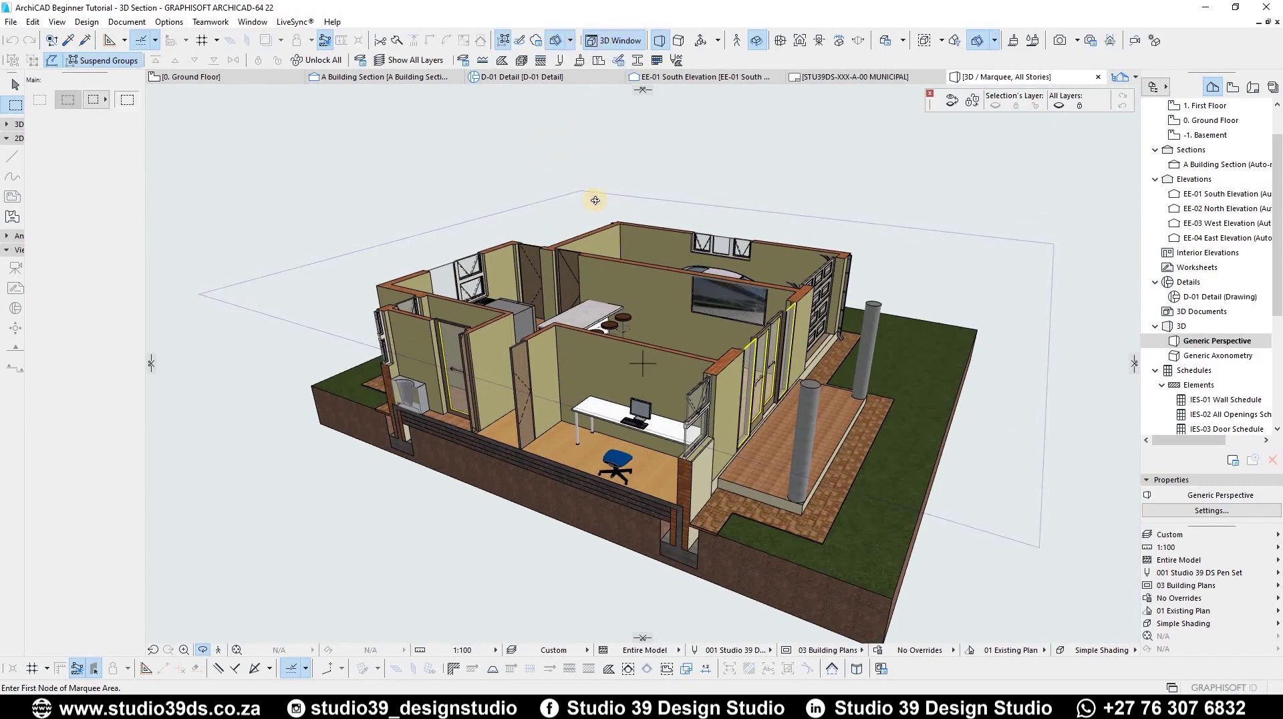
pyautogui.hotkey('ctrl', 'y')
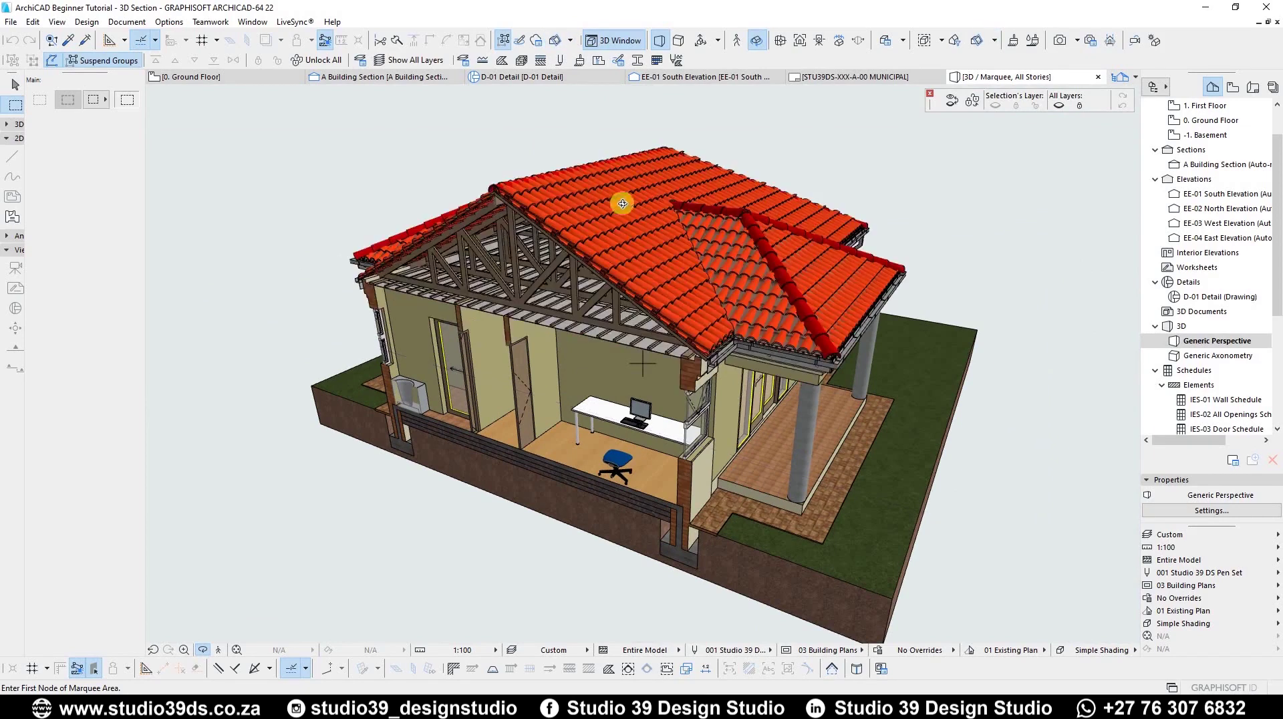
# Orbit the sectioned house to a head-on perspective of the cut face, with trusses, rooms and foundations in frame
pyautogui.moveTo(400, 371); pyautogui.dragTo(632, 324)
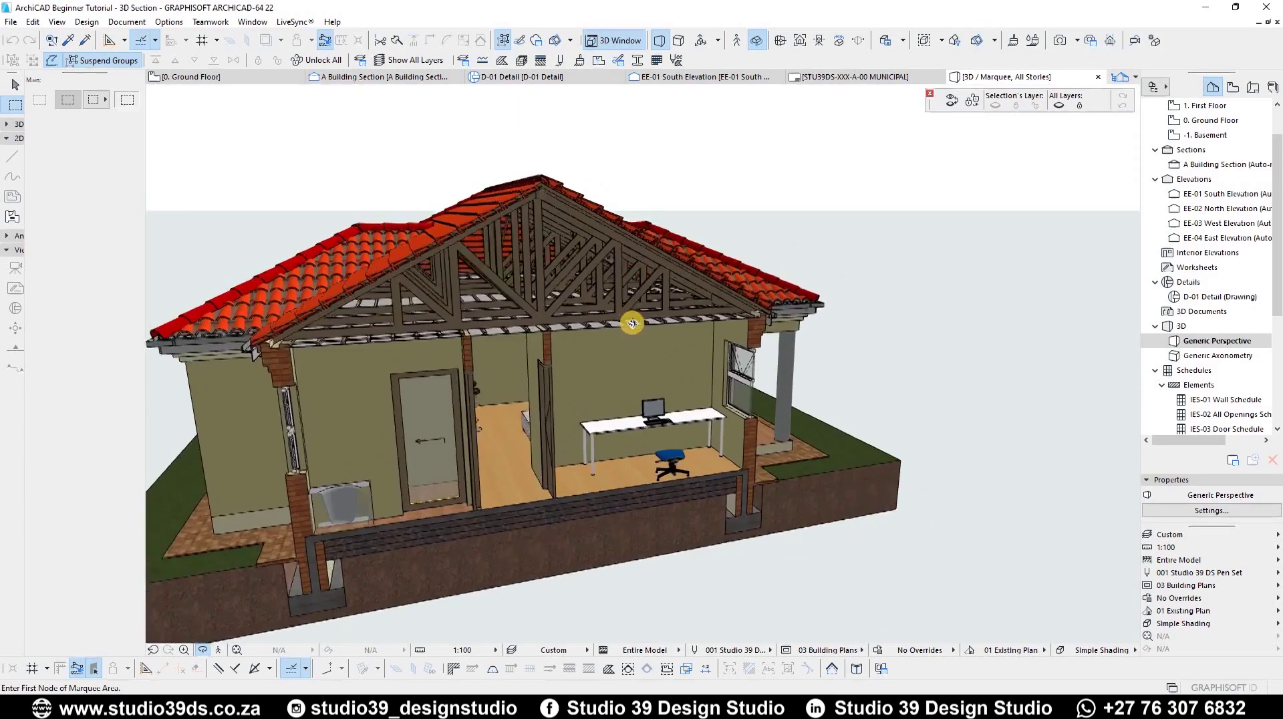
pyautogui.scroll(-2, 628, 333)
pyautogui.moveTo(437, 304); pyautogui.dragTo(609, 398)
pyautogui.scroll(3, 609, 397)
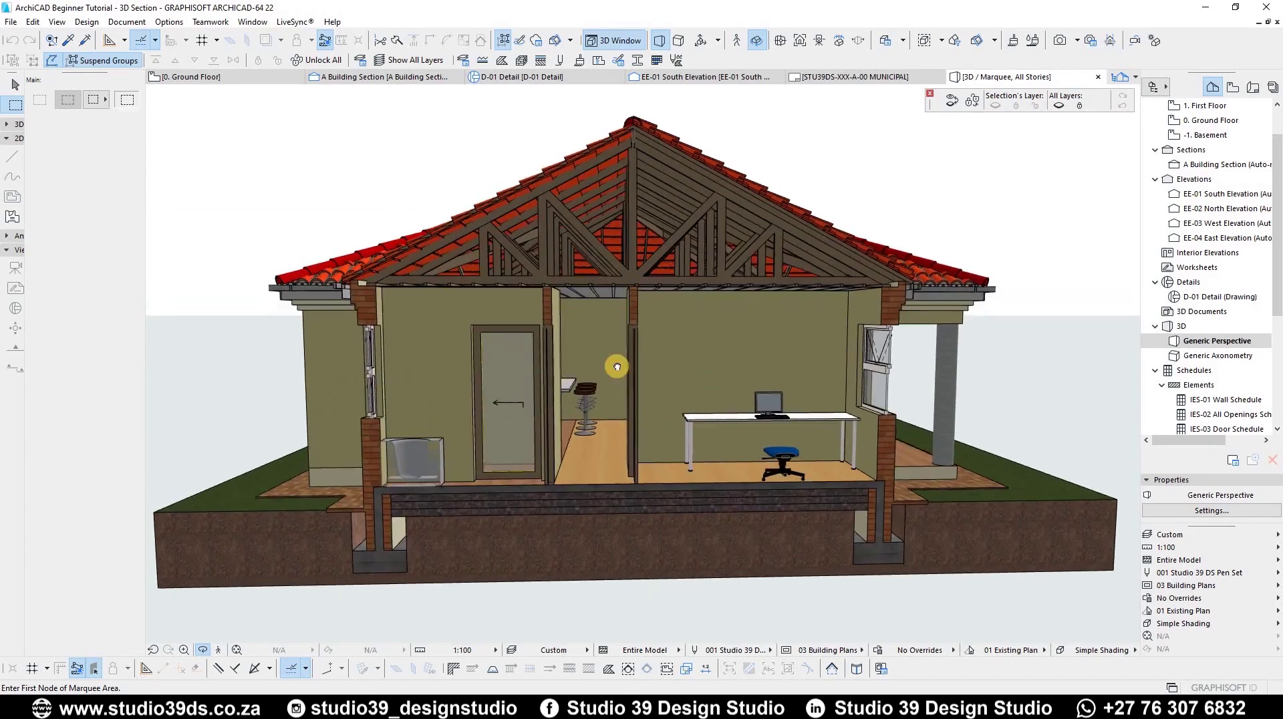
pyautogui.moveTo(612, 387); pyautogui.dragTo(643, 364, button='middle')
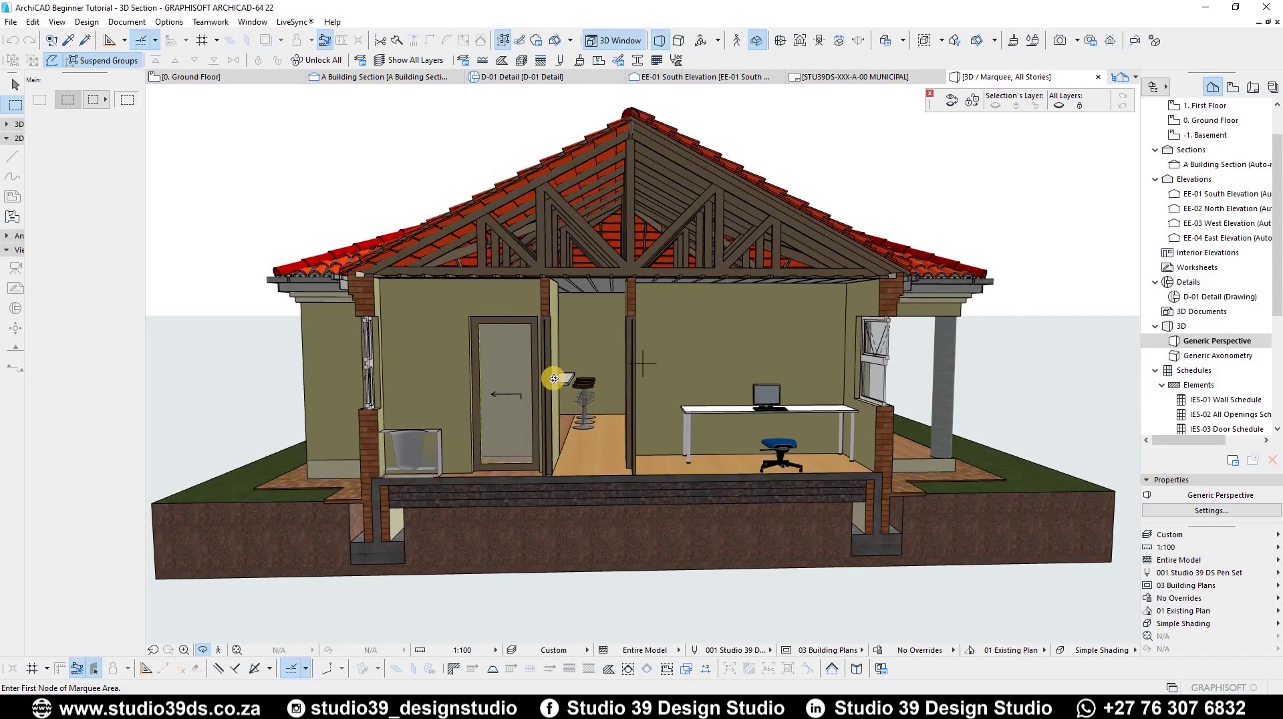
# Create a 3D document from the current sectioned view with reference ID 3D-01 and the name Perspective
pyautogui.click(9, 82)
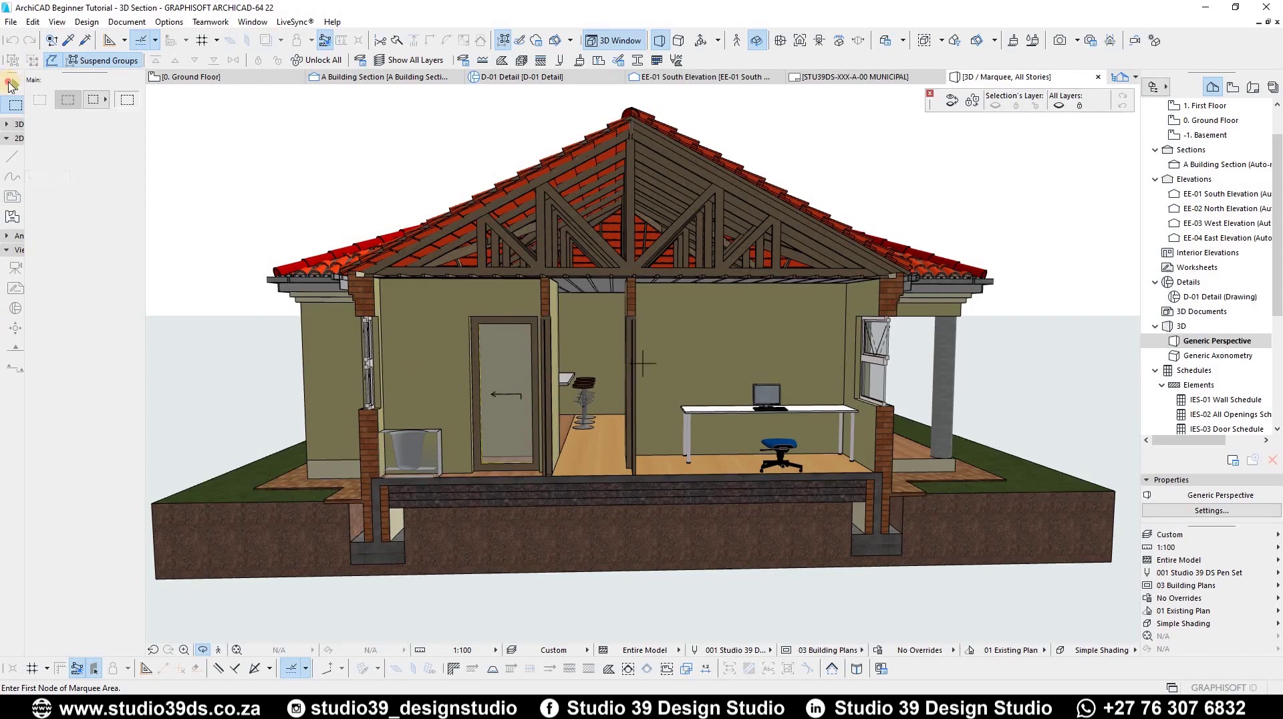
pyautogui.rightClick(920, 195)
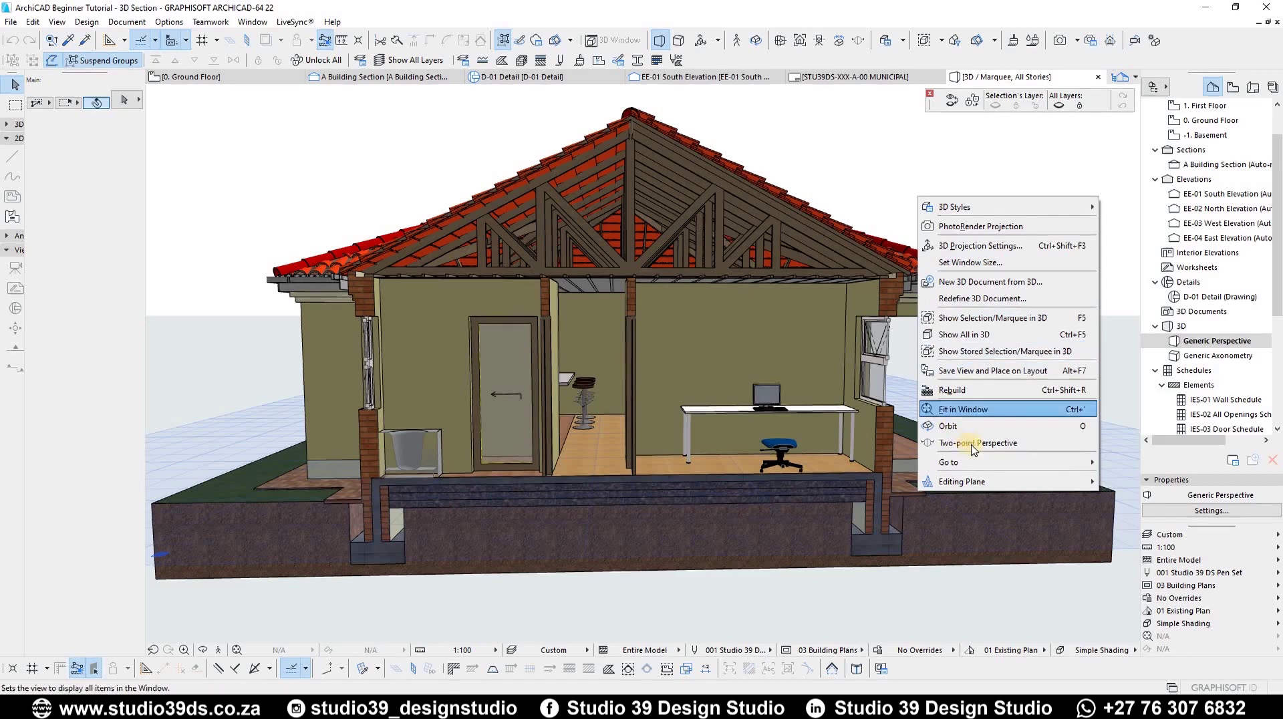
pyautogui.click(972, 283)
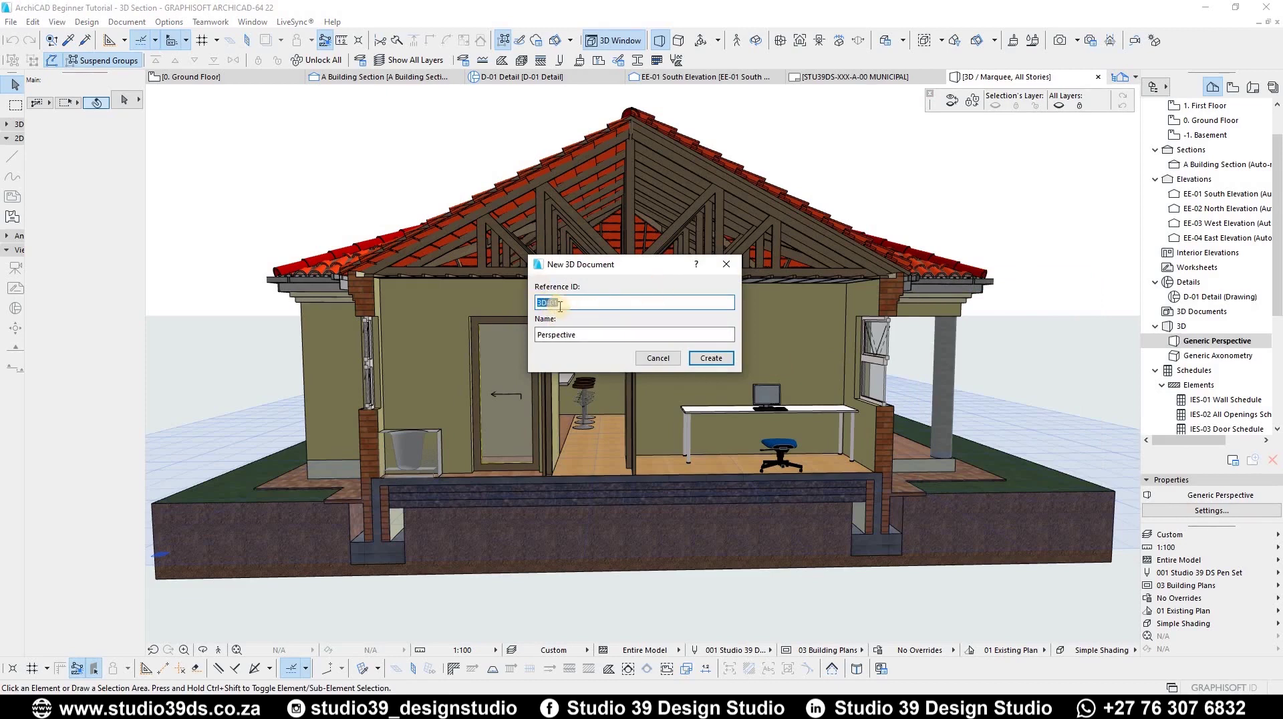
pyautogui.click(712, 359)
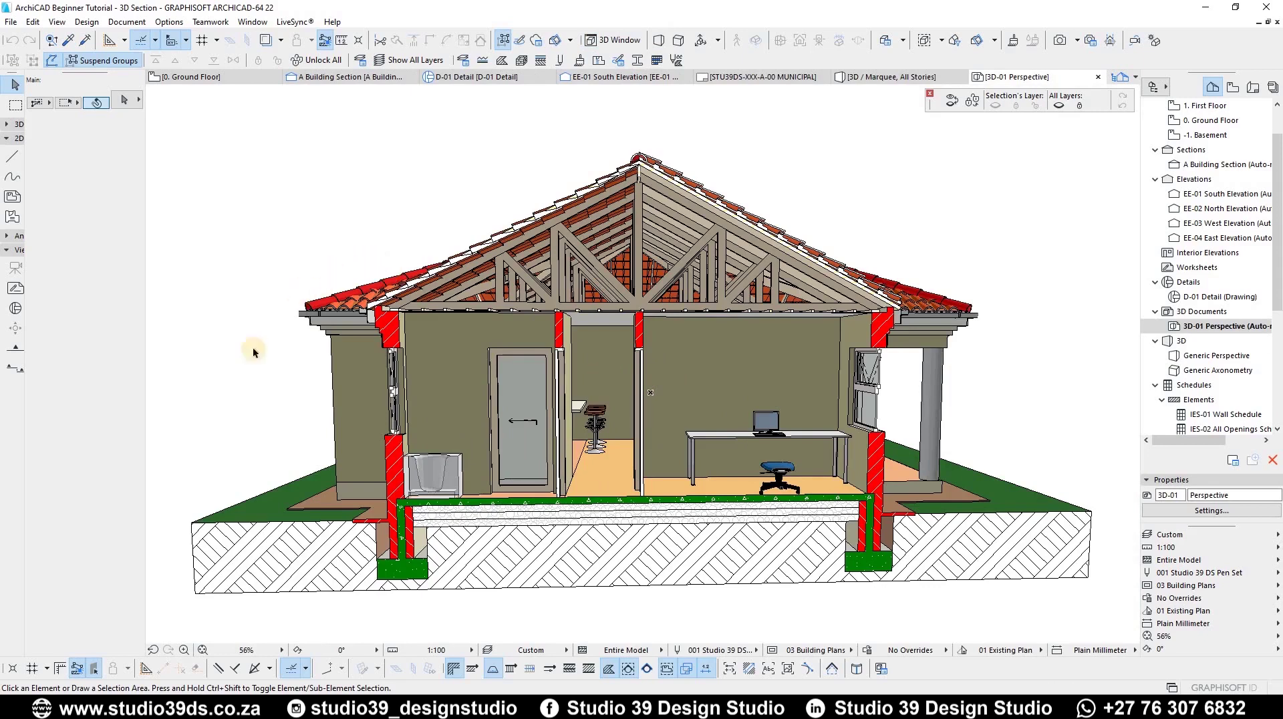
pyautogui.click(193, 593)
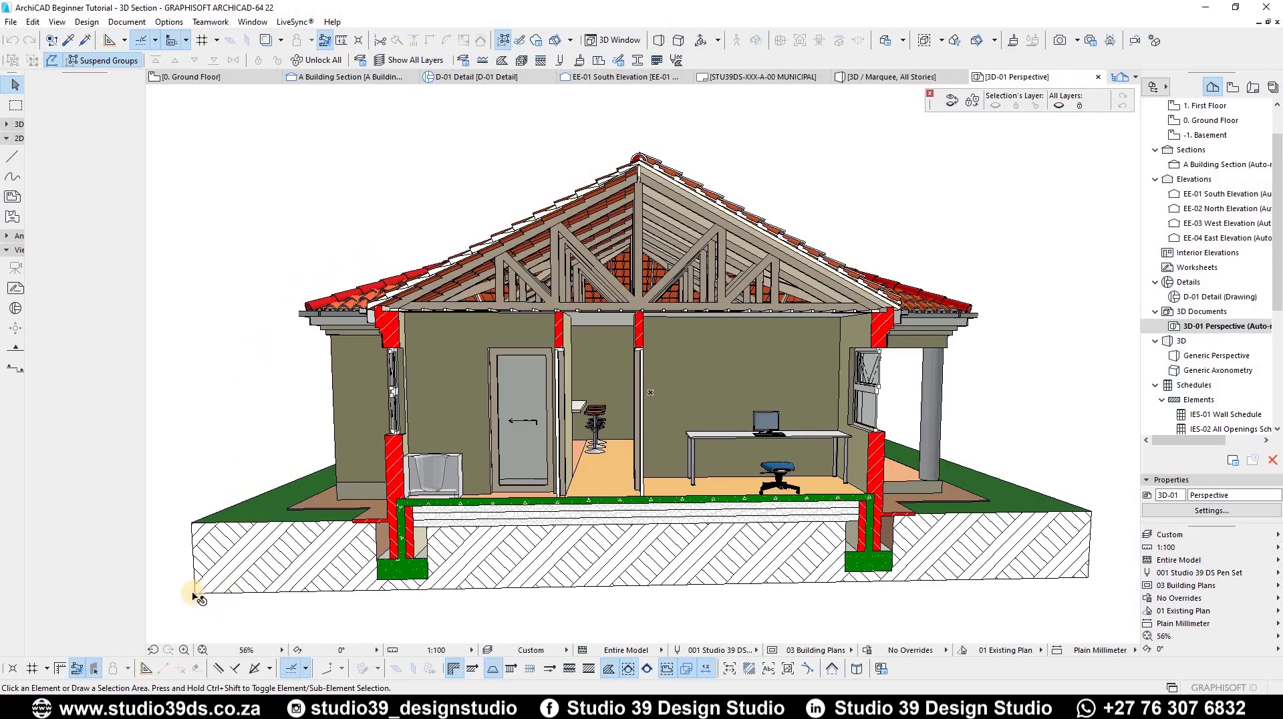
# Draw a horizontal reference line from the ground block's lower-left corner across its base and a vertical one up from its lower-right corner
pyautogui.press('l')
pyautogui.click(194, 594)
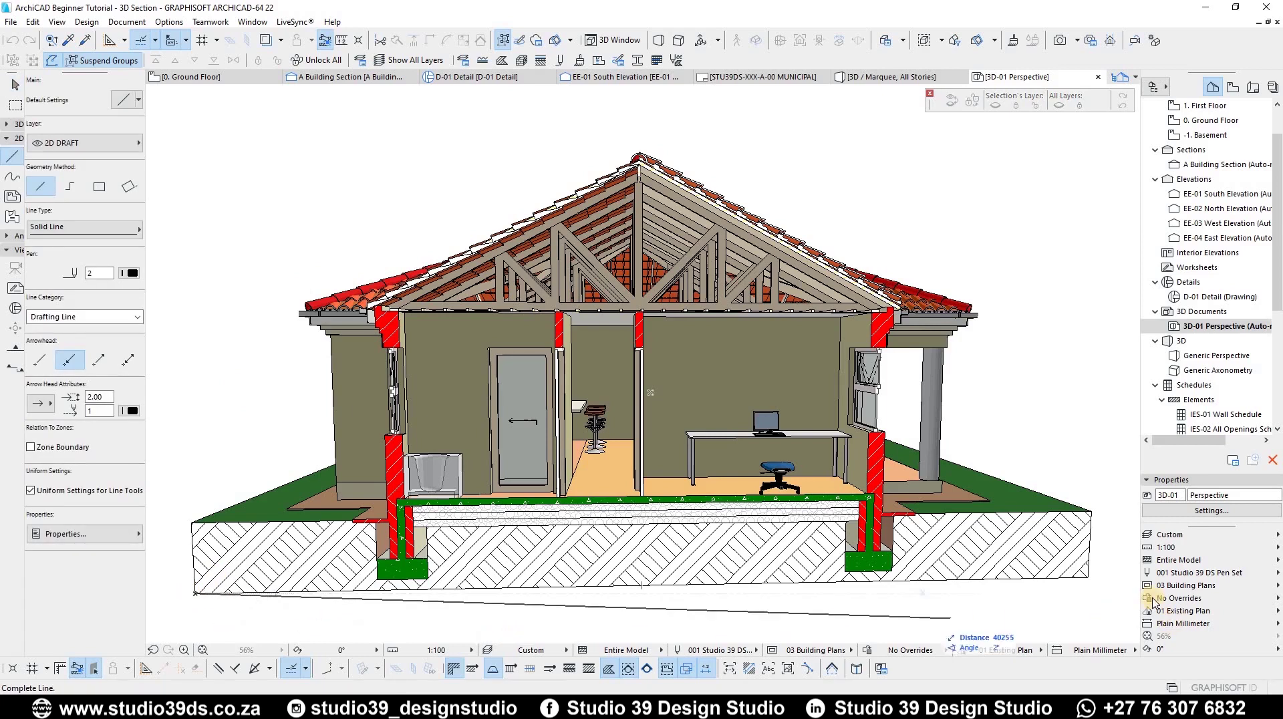
pyautogui.click(1089, 580)
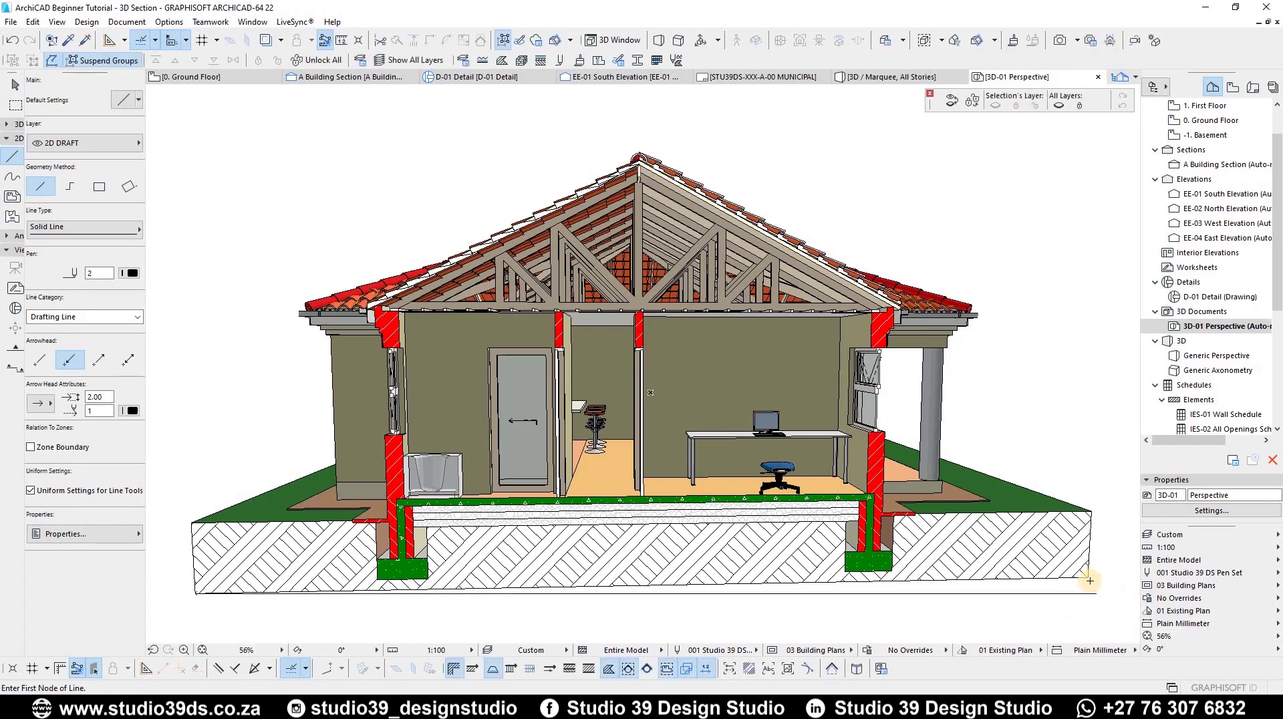
pyautogui.click(1088, 576)
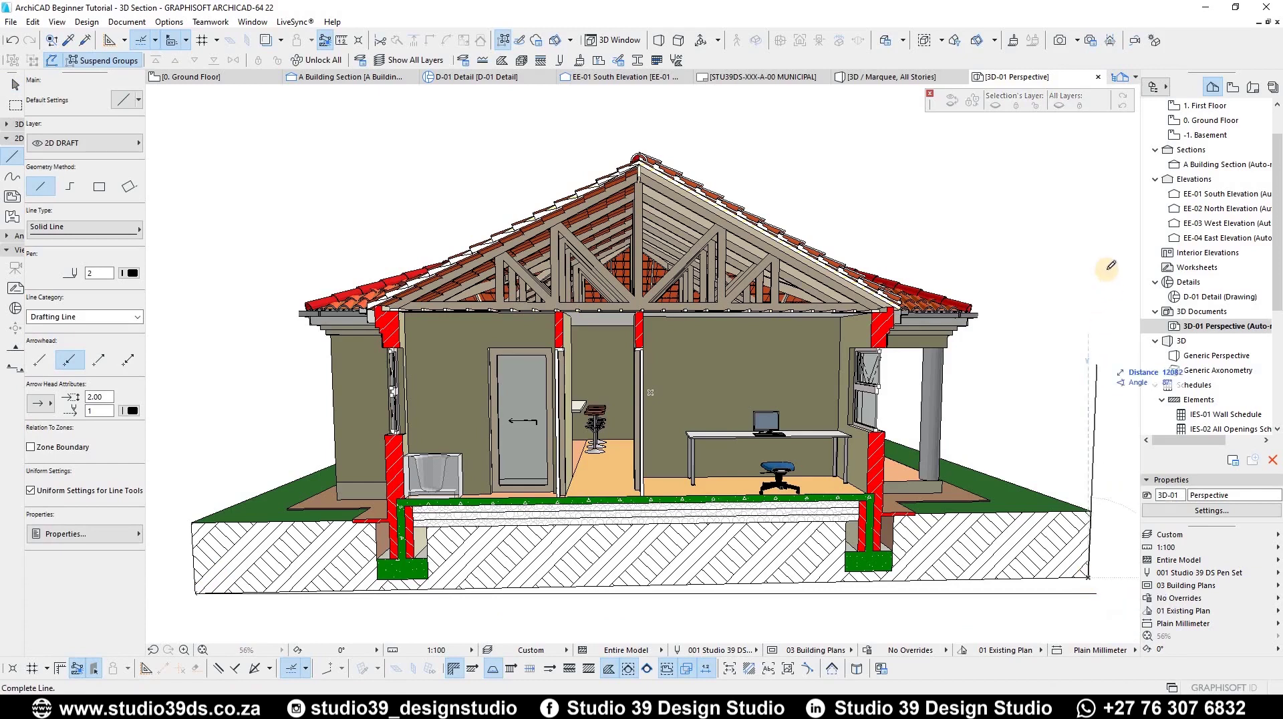
pyautogui.click(1088, 243)
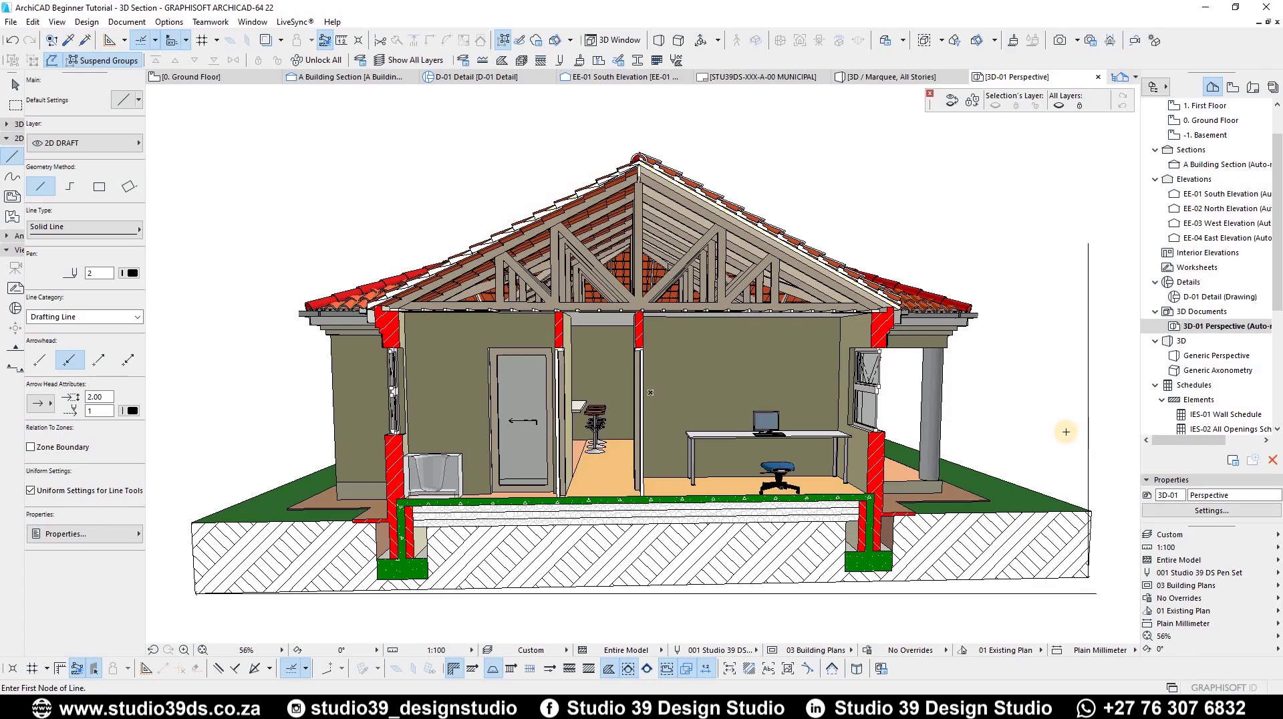
# Return to the 3D view and set both the camera and target heights of the perspective to 2100
pyautogui.press('F3')
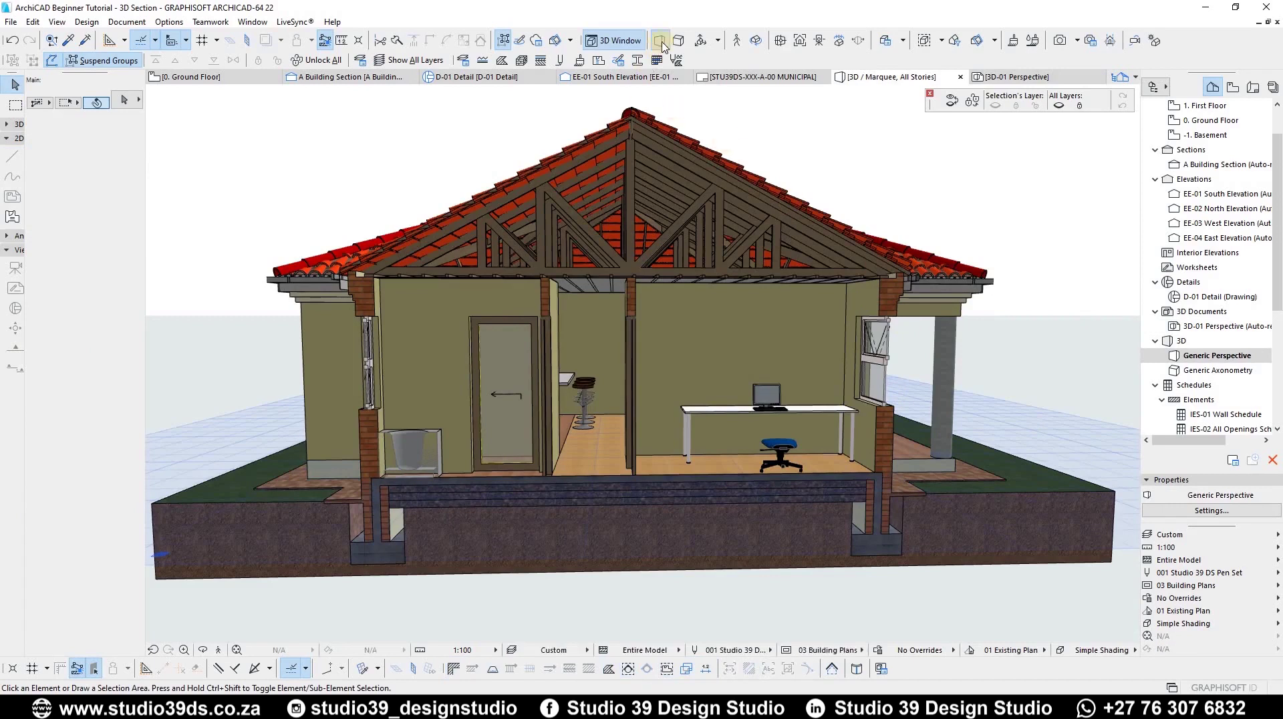
pyautogui.click(699, 42)
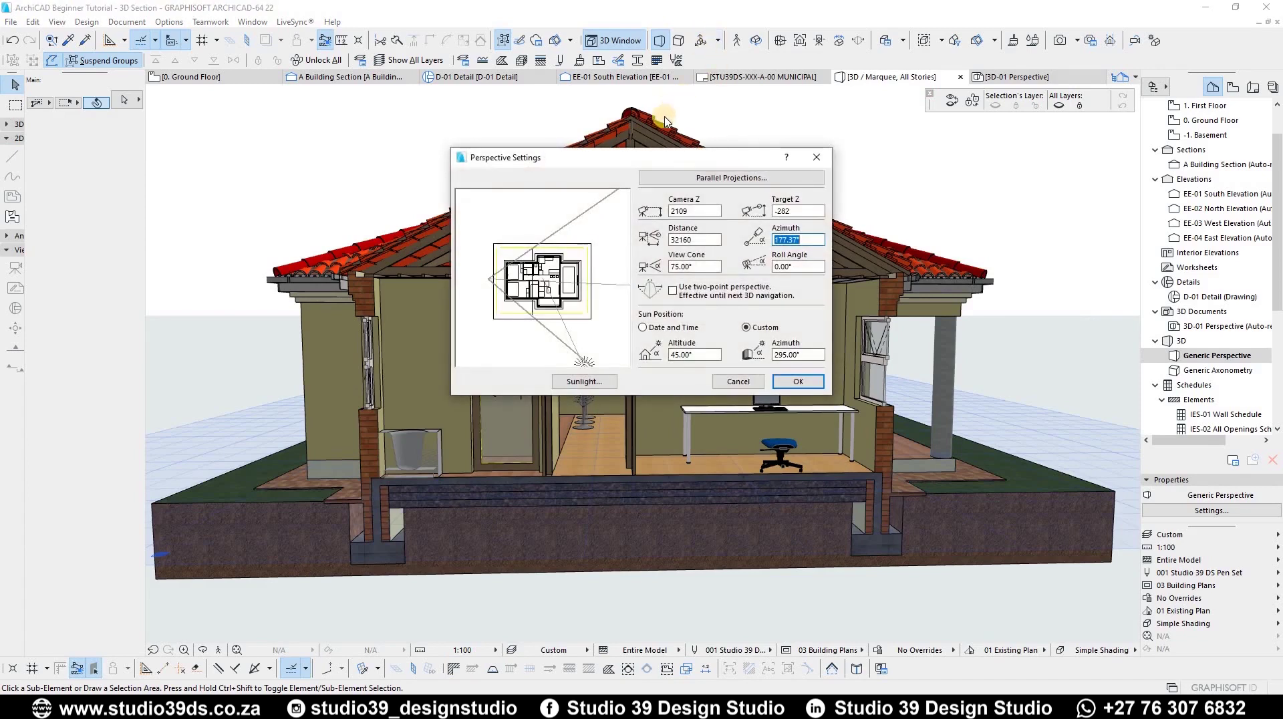
pyautogui.moveTo(705, 212); pyautogui.dragTo(615, 200)
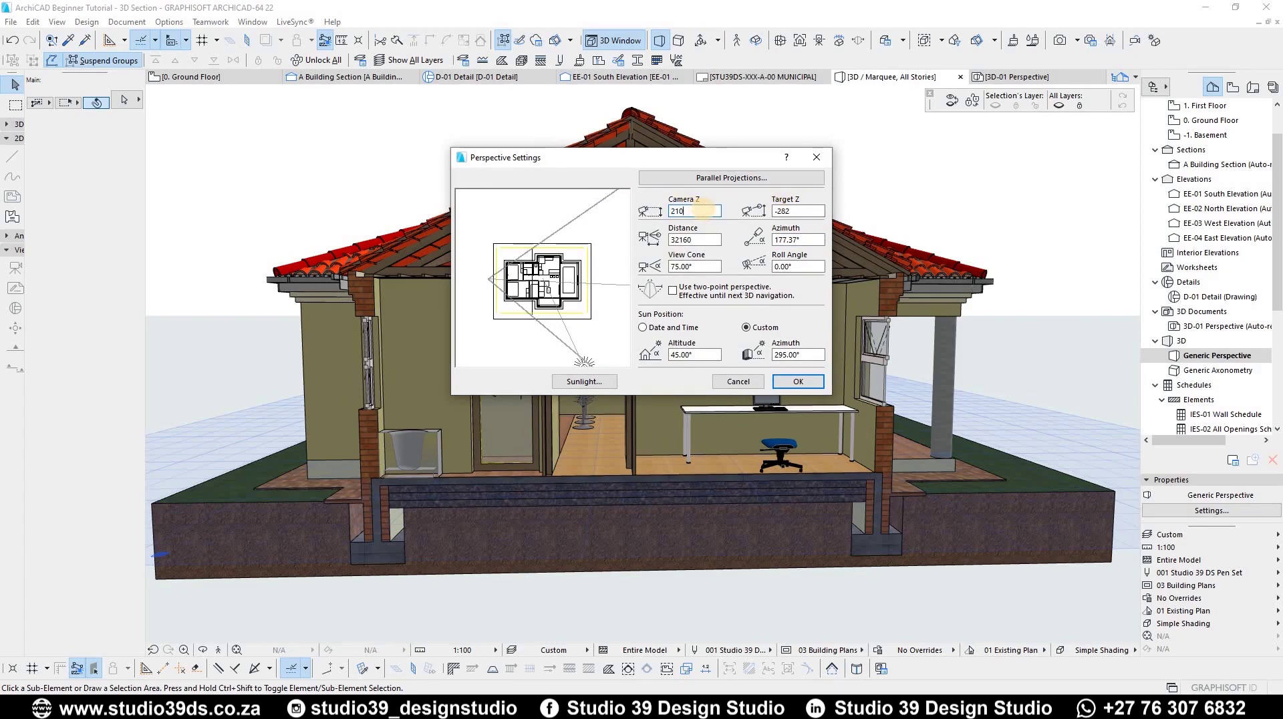
pyautogui.click(809, 211)
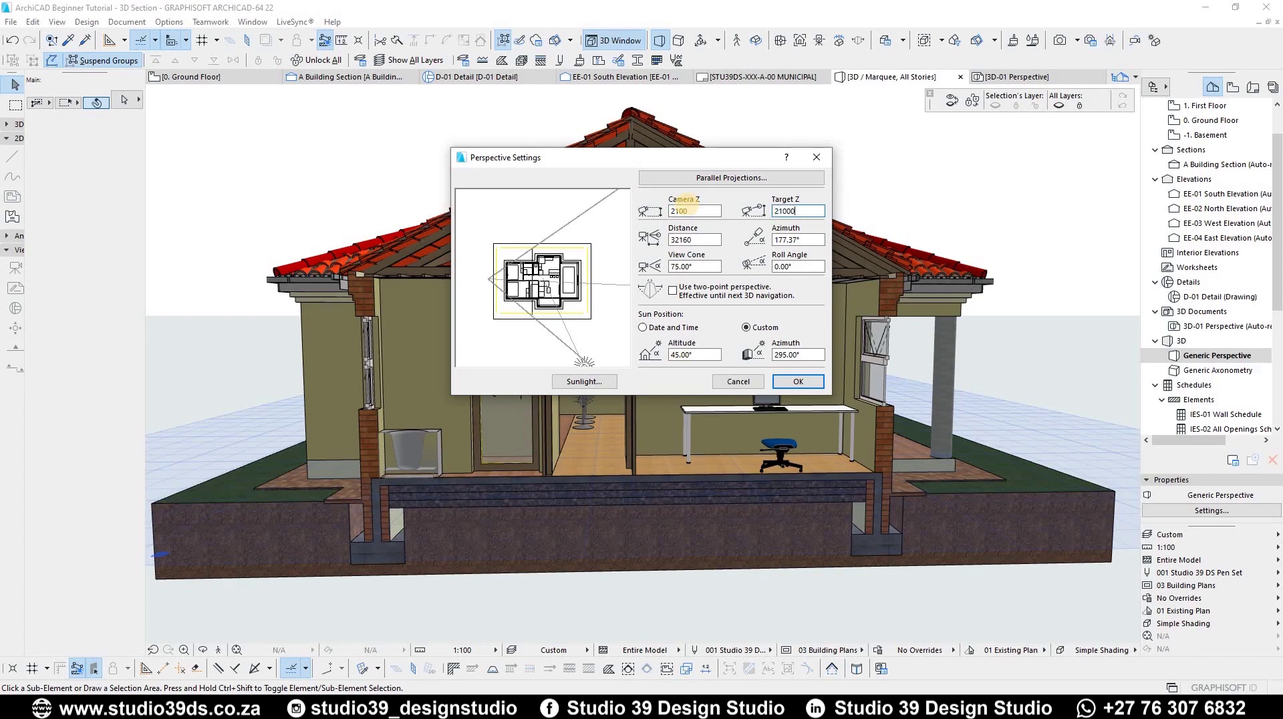
pyautogui.press('BackSpace')
pyautogui.click(794, 381)
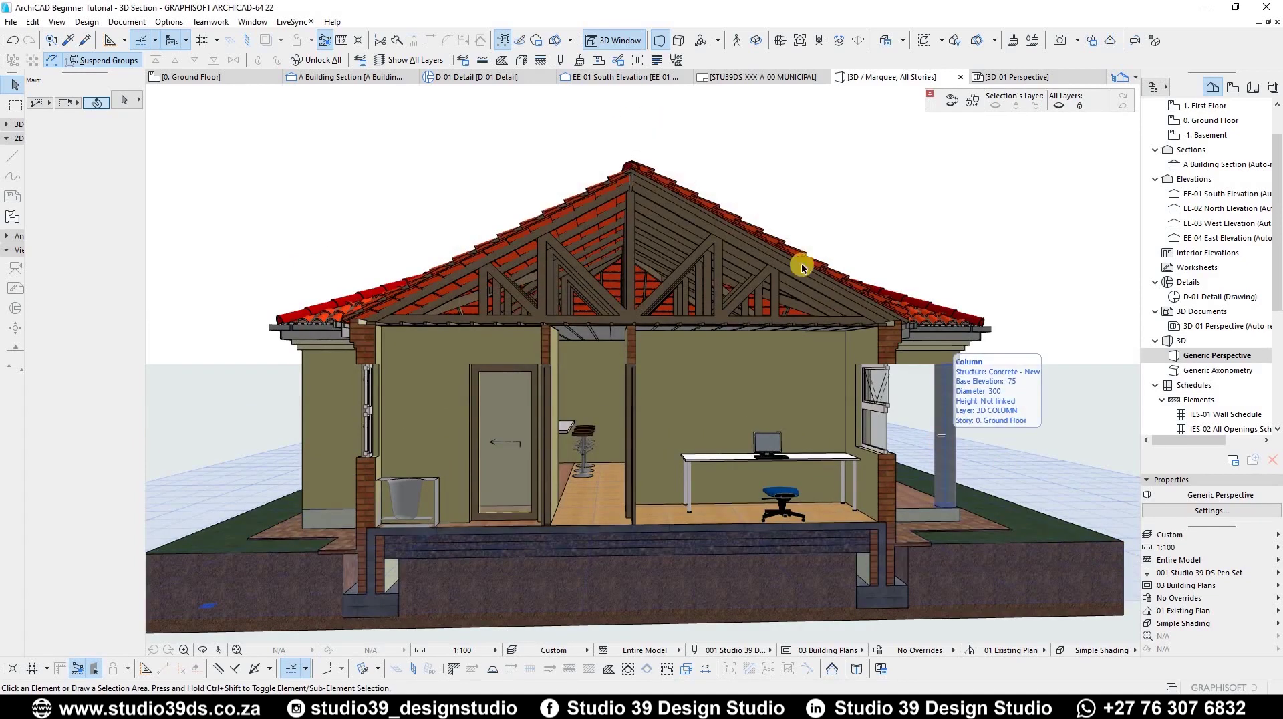
# Set the perspective's camera azimuth to 180° and turn the sun to an azimuth of about 218°
pyautogui.moveTo(828, 216); pyautogui.dragTo(825, 215, button='middle')
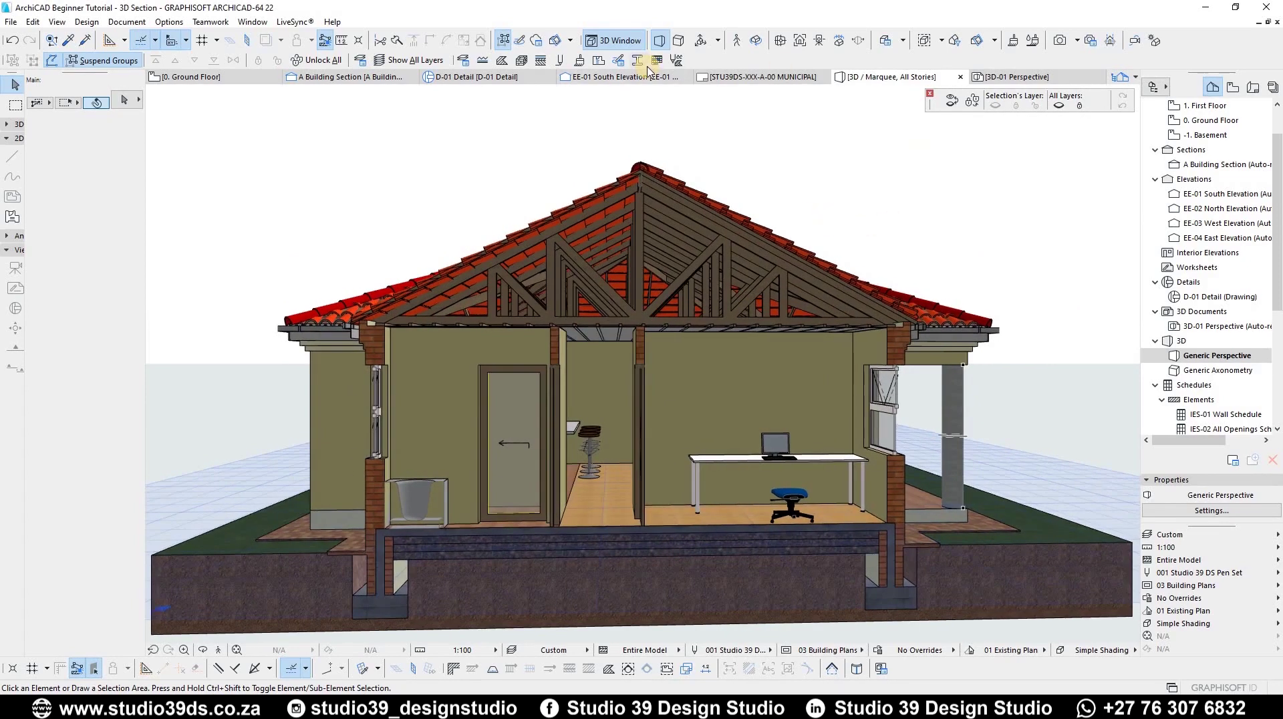
pyautogui.press('Escape')
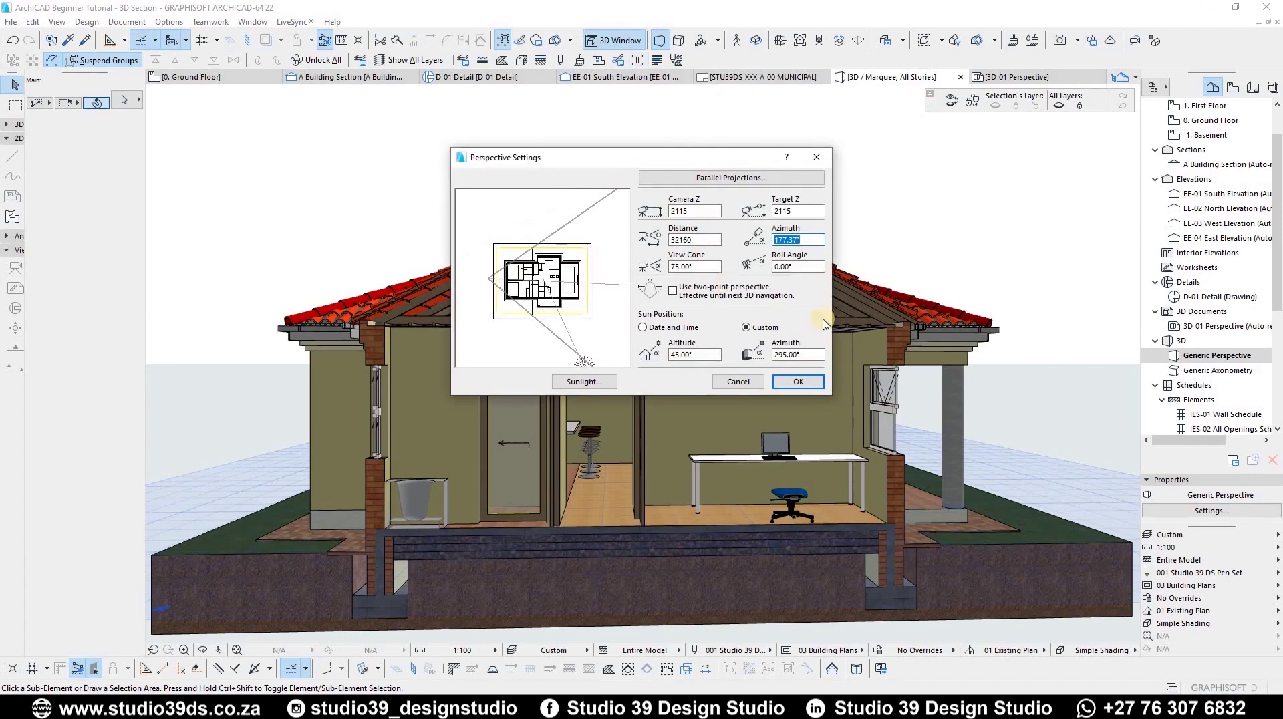
pyautogui.doubleClick(794, 238)
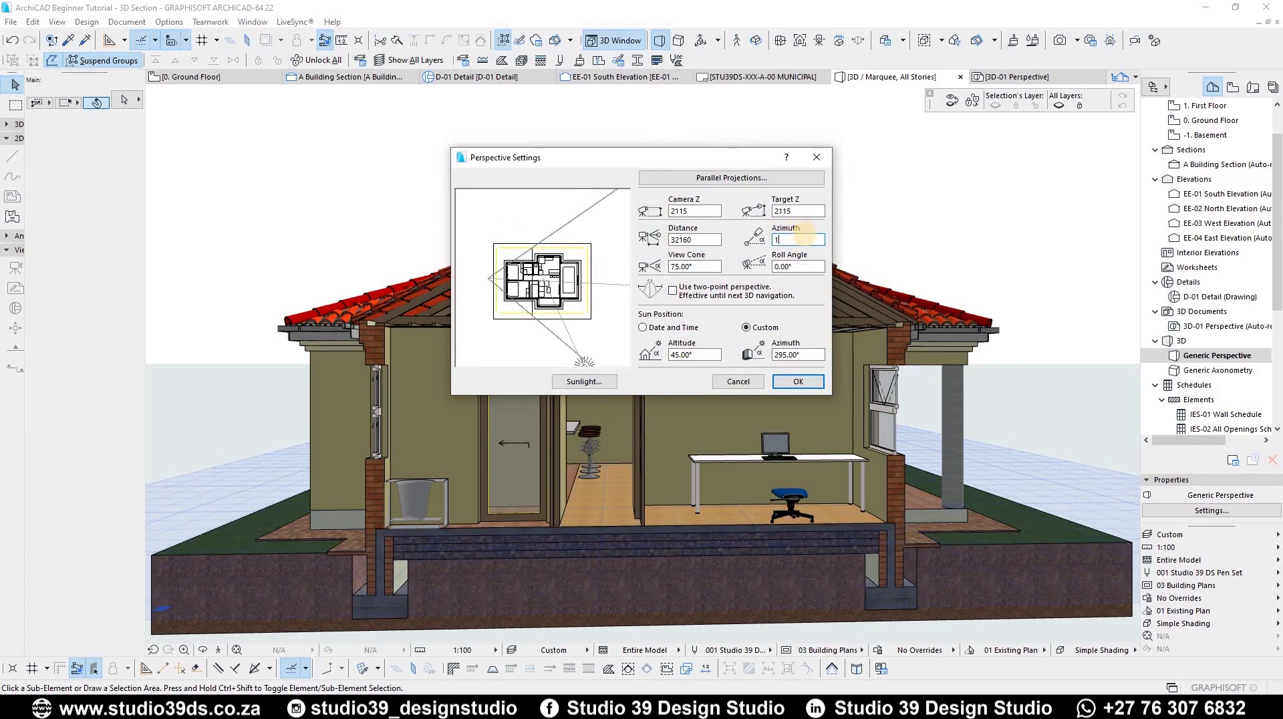
pyautogui.press('Return')
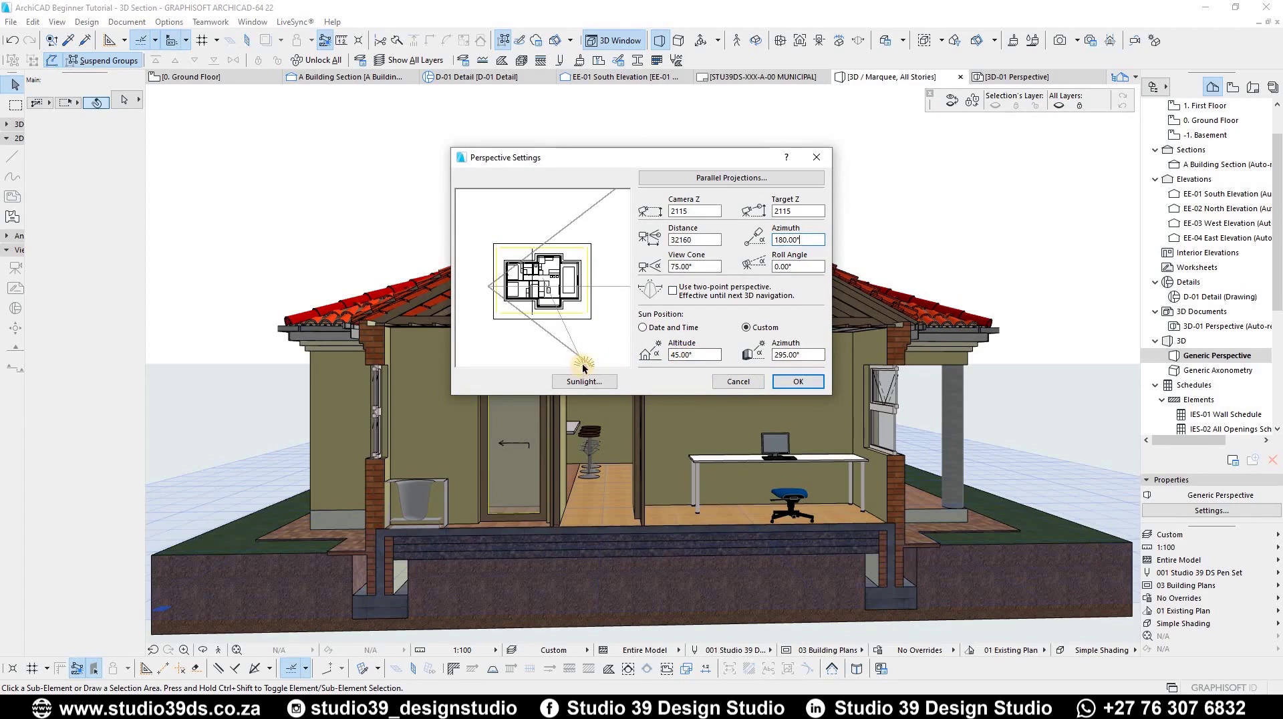
pyautogui.moveTo(583, 366); pyautogui.dragTo(471, 343)
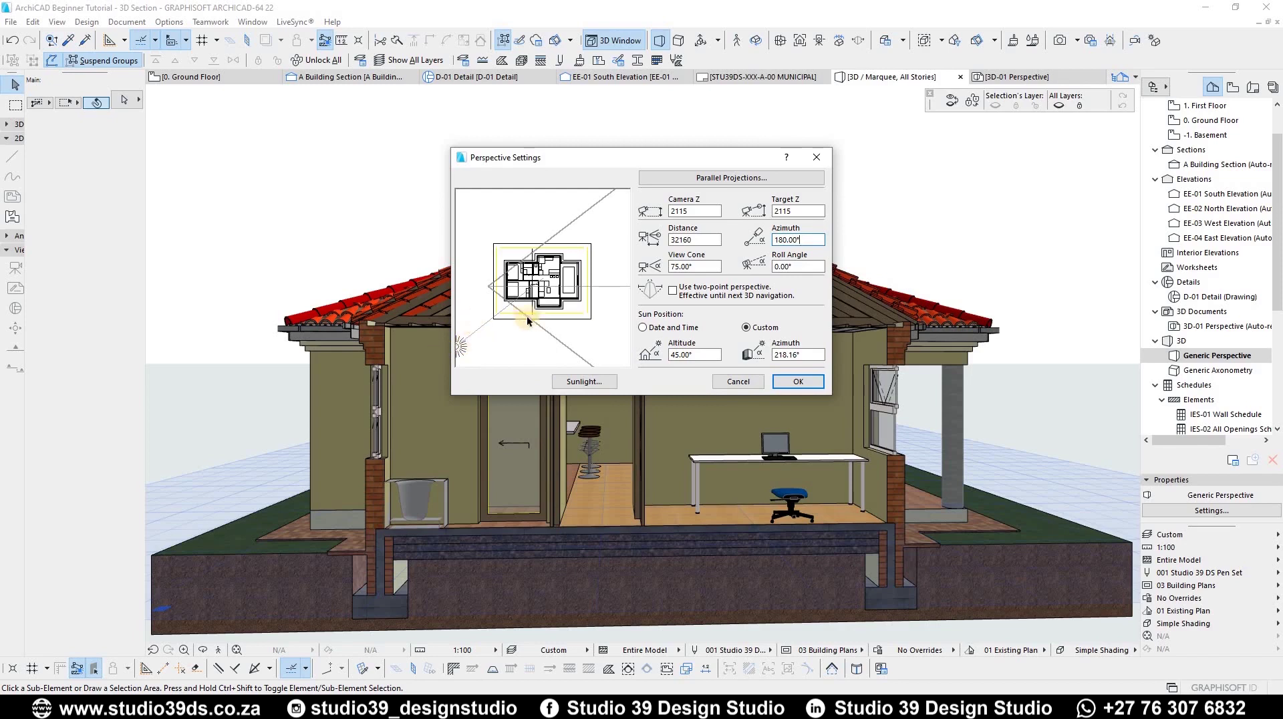
pyautogui.click(797, 382)
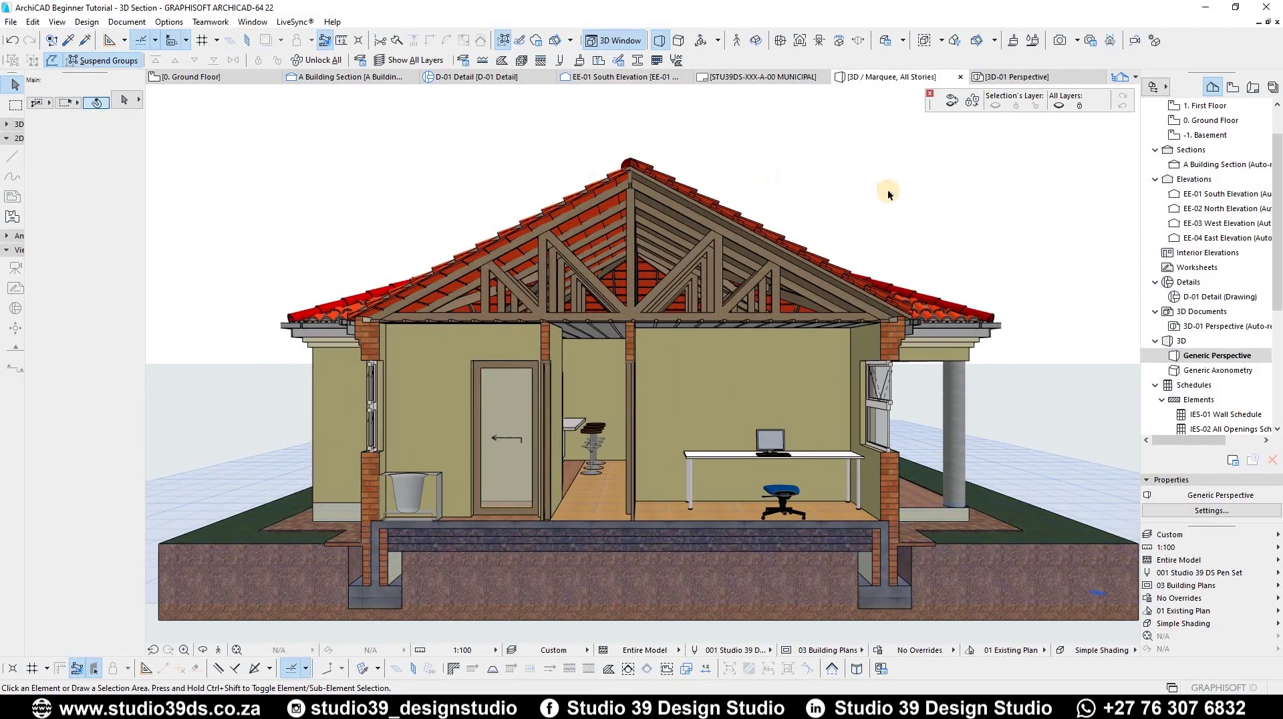
# Redefine the 3D-01 Perspective document from the current 3D view, accepting that this cannot be undone
pyautogui.moveTo(880, 190); pyautogui.dragTo(884, 190, button='middle')
pyautogui.click(1220, 357)
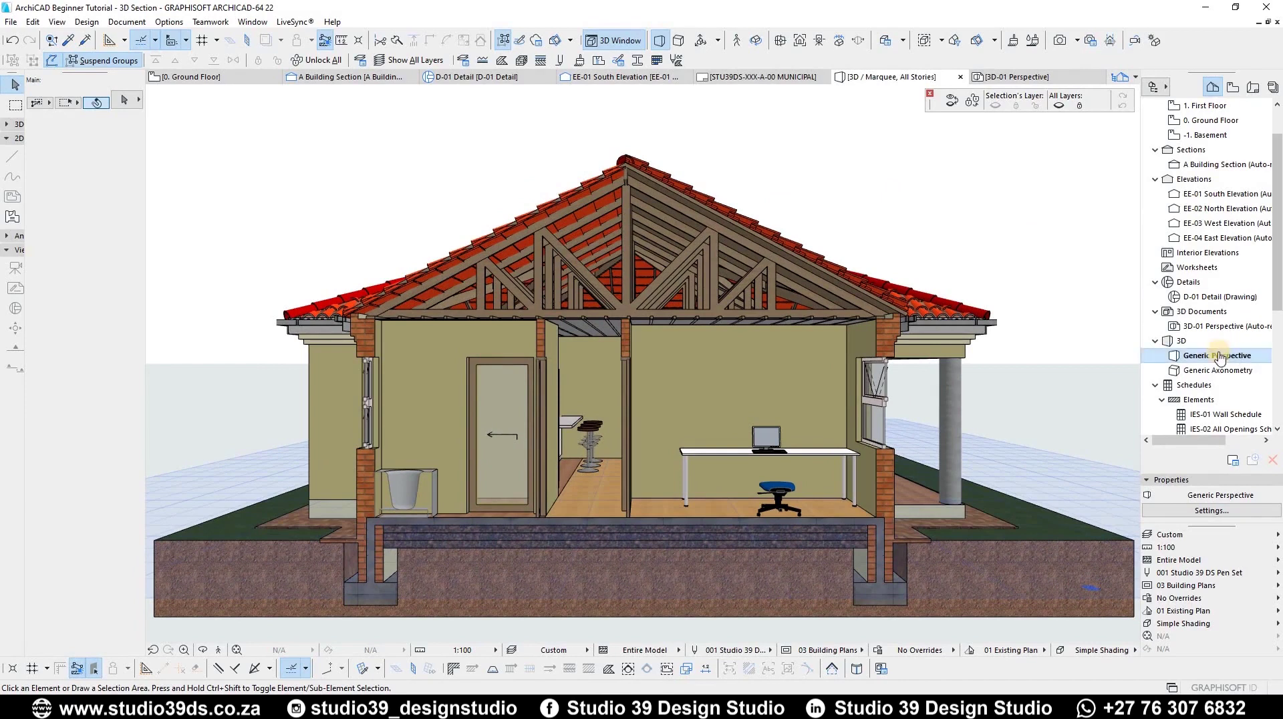
pyautogui.rightClick(1210, 329)
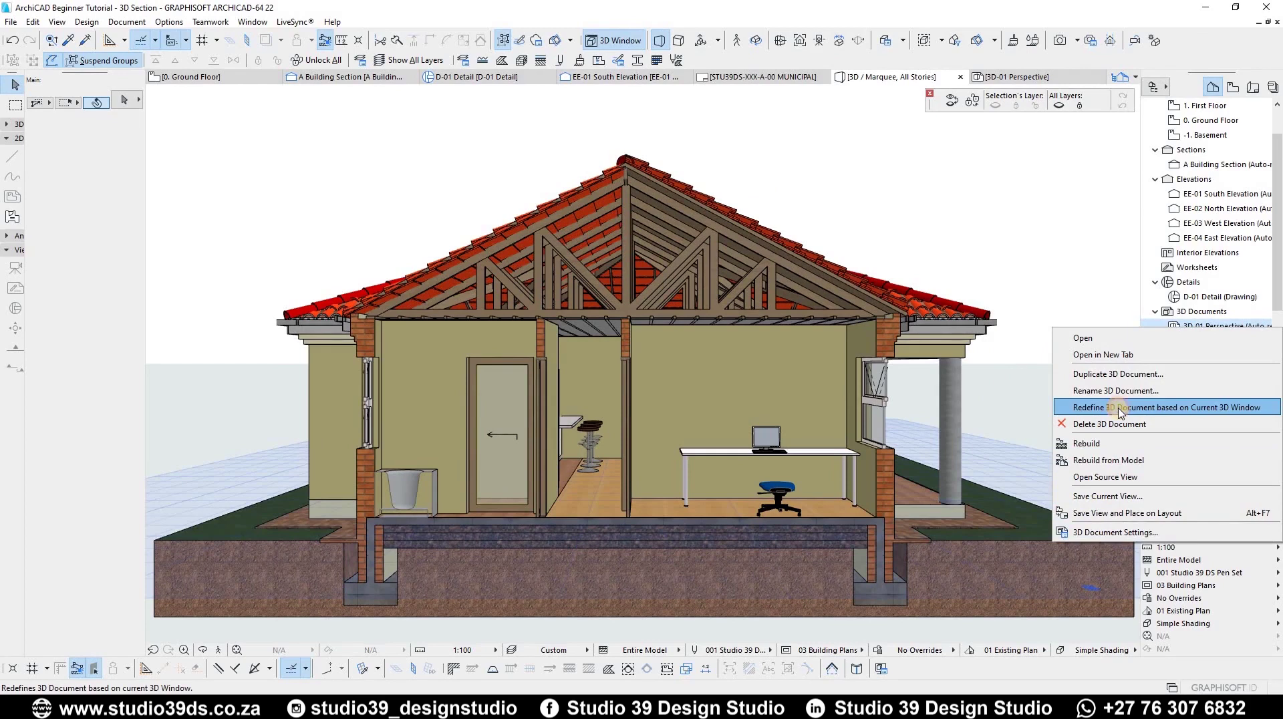
pyautogui.click(1120, 409)
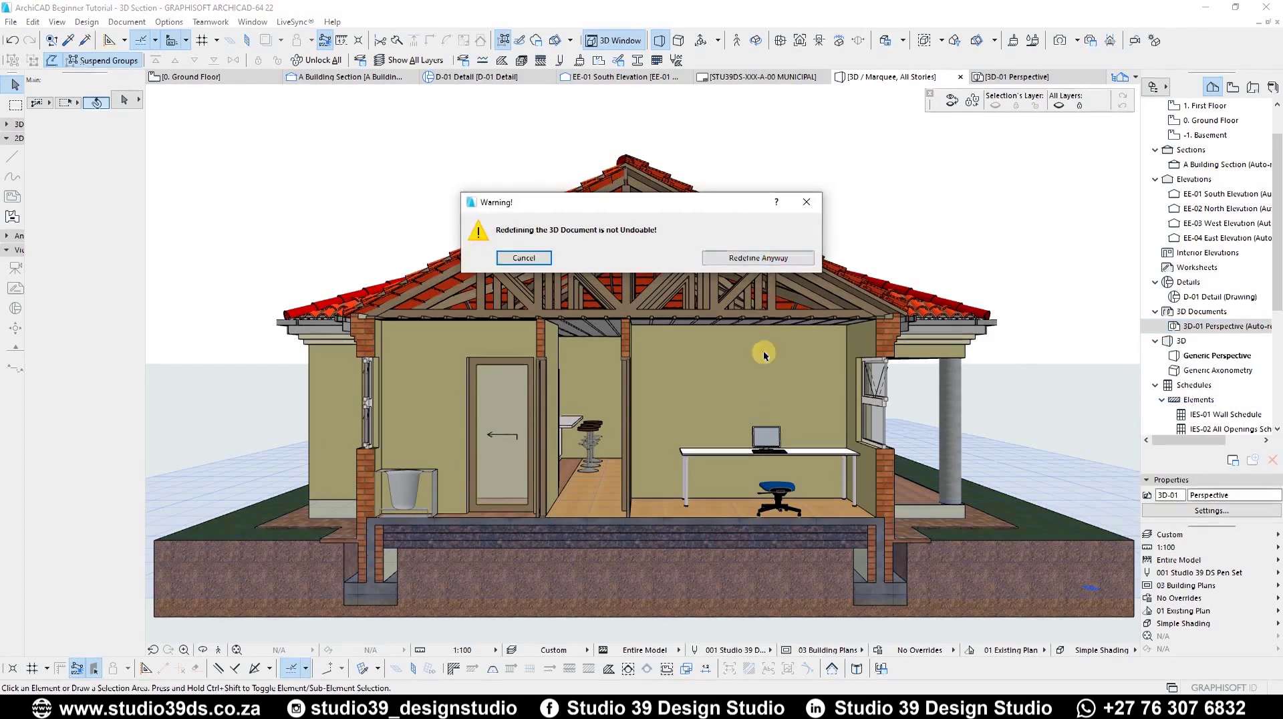
pyautogui.click(758, 257)
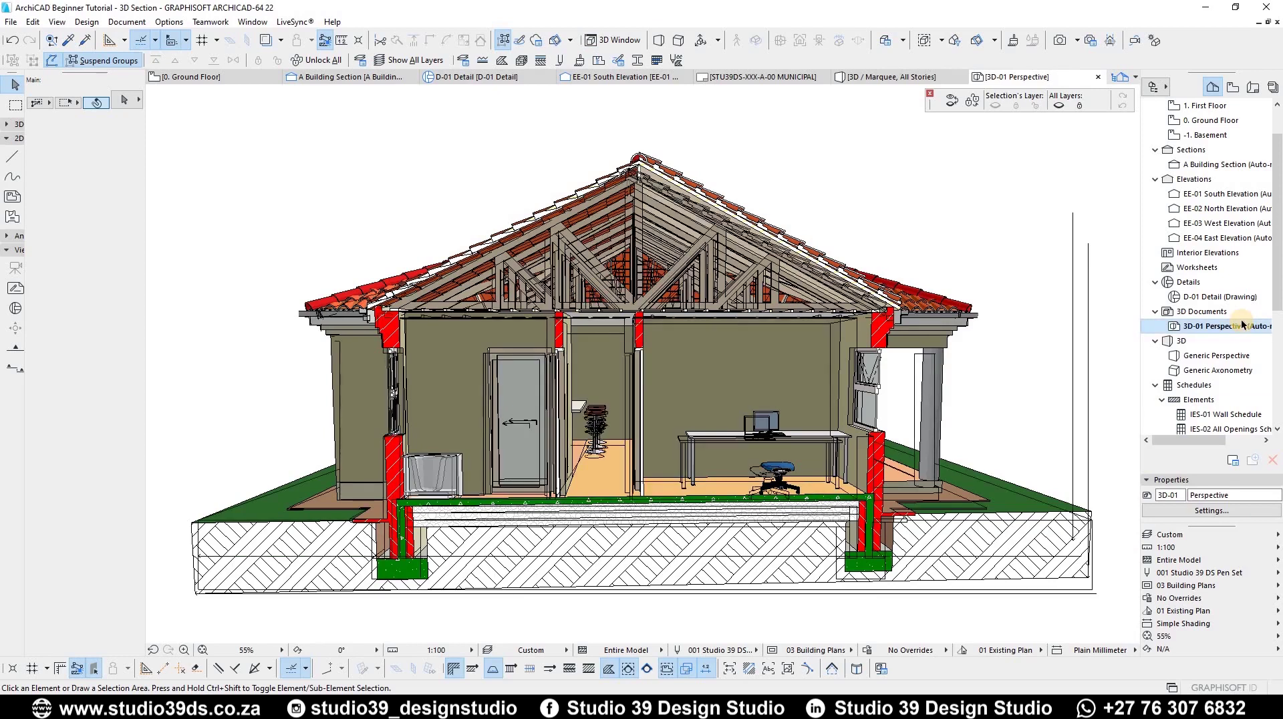
# Move the vertical reference line onto the upper-right corner of the cut ground block
pyautogui.click(1072, 378)
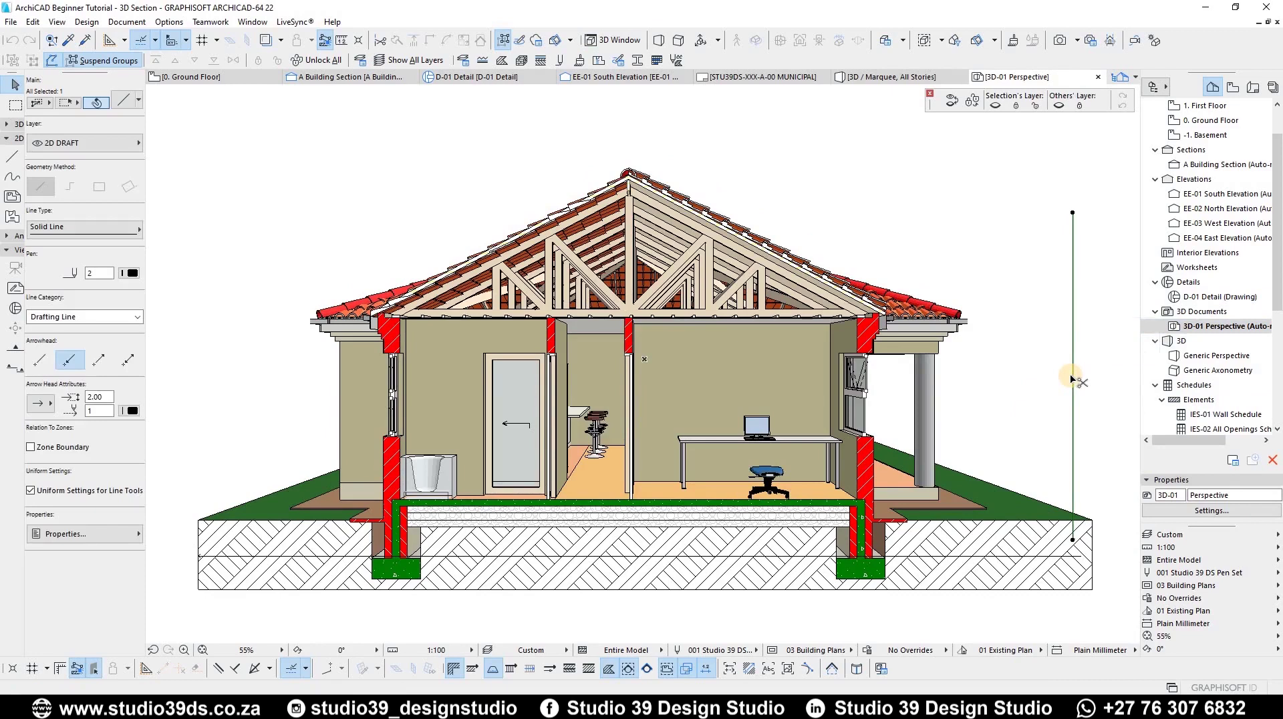
pyautogui.hotkey('ctrl', 'd')
pyautogui.click(1072, 376)
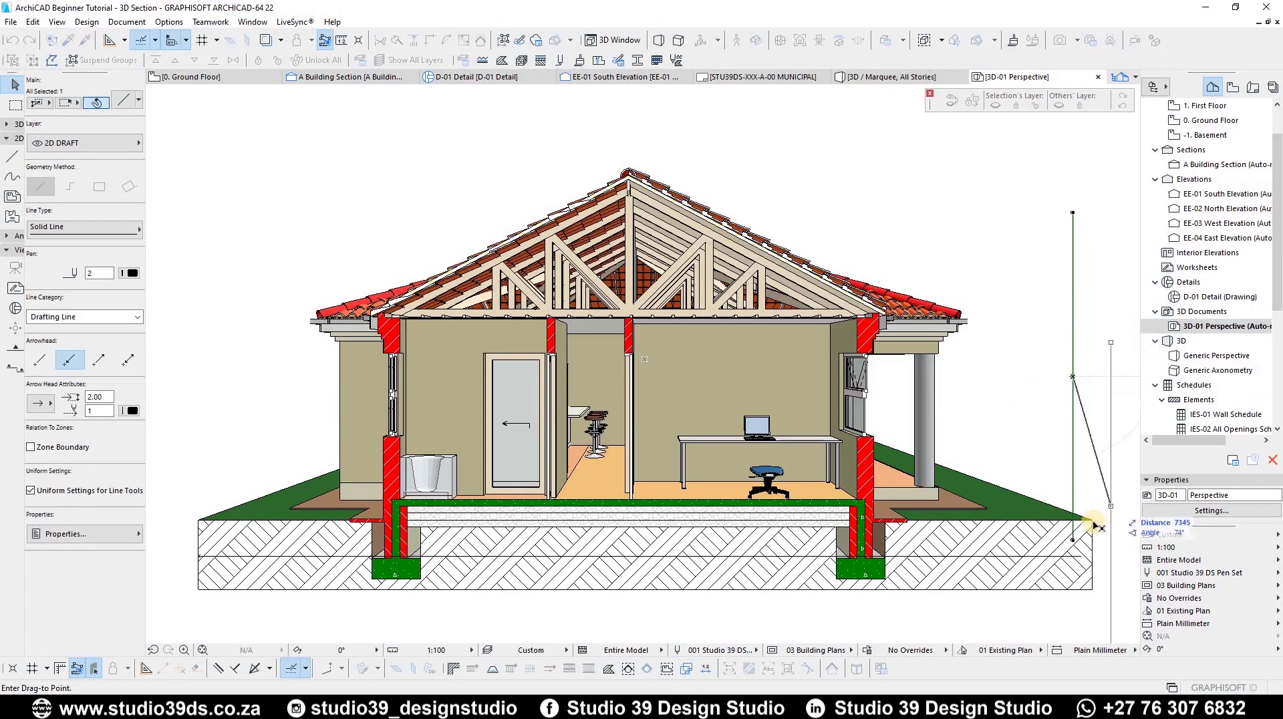
pyautogui.click(1092, 520)
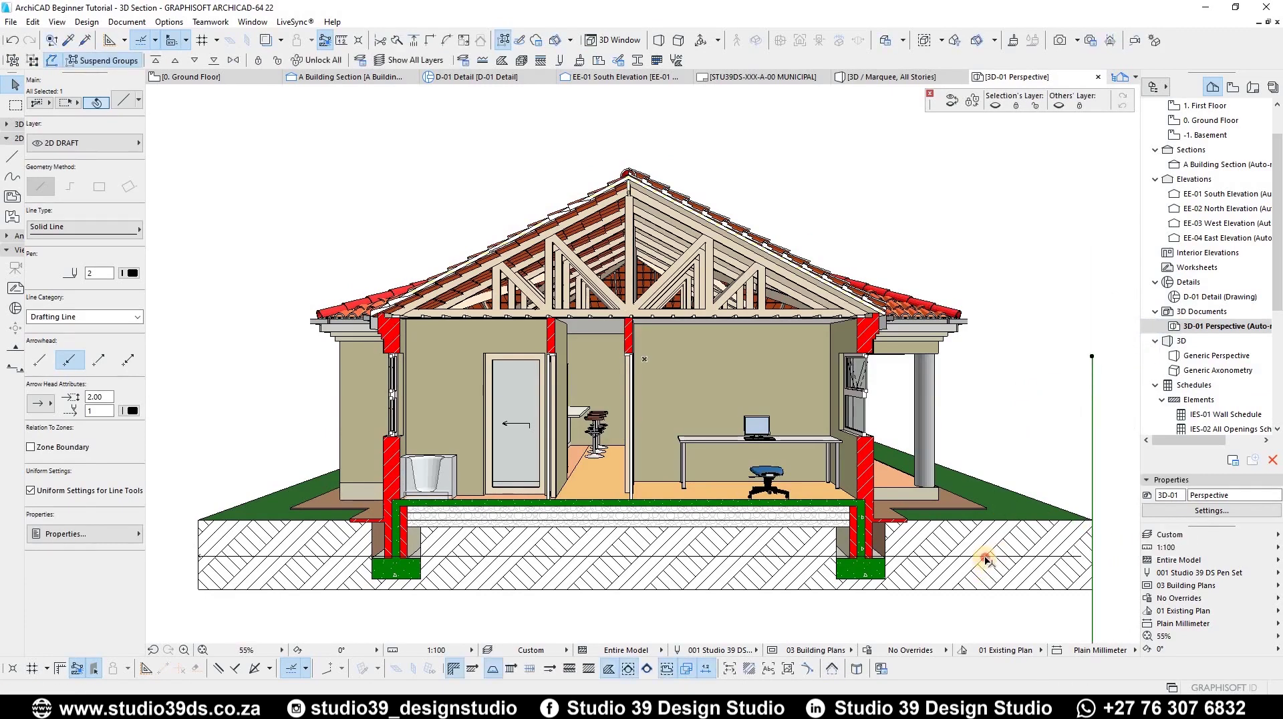
# Move the horizontal reference line down onto the bottom edge of the cut ground block
pyautogui.click(987, 559)
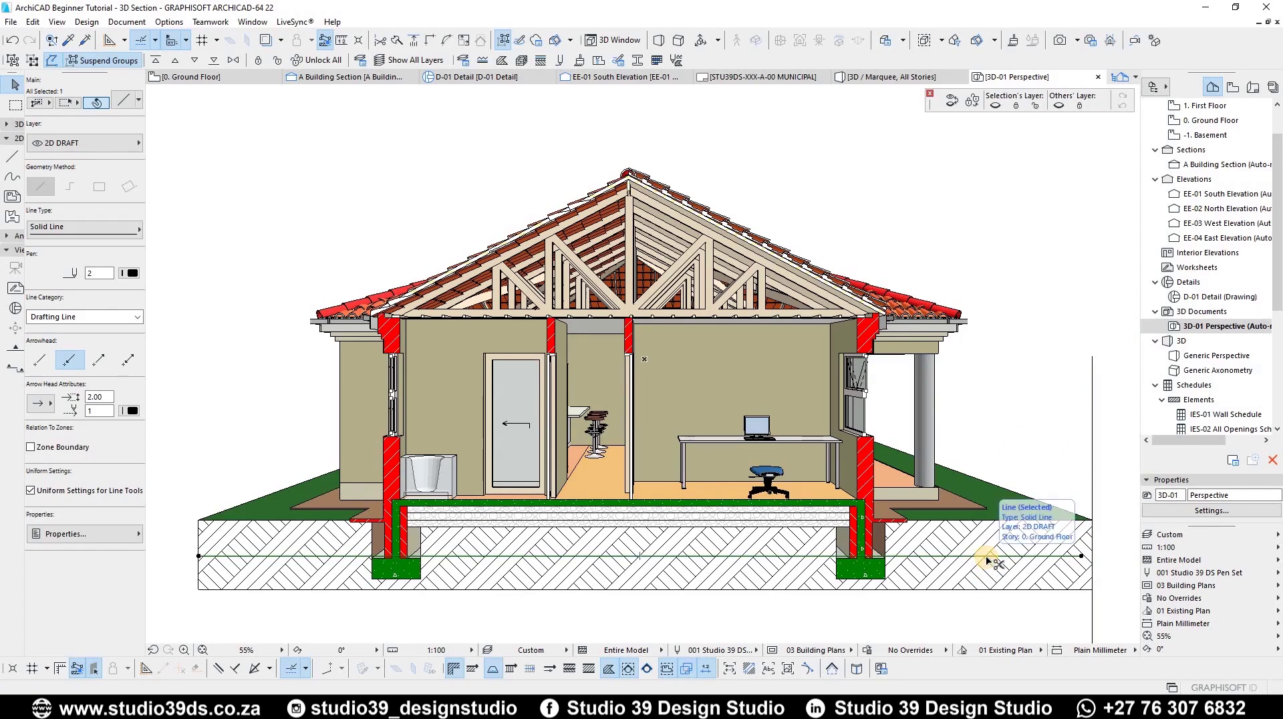
pyautogui.hotkey('ctrl', 'd')
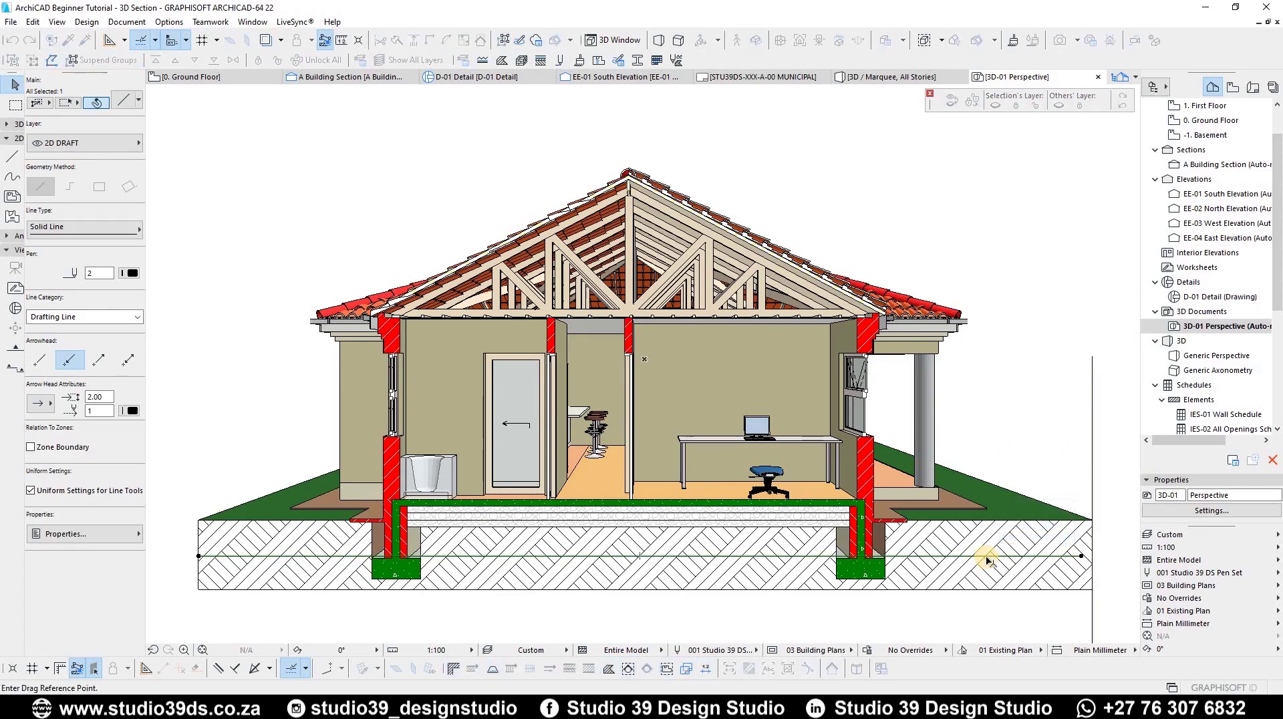
pyautogui.click(522, 556)
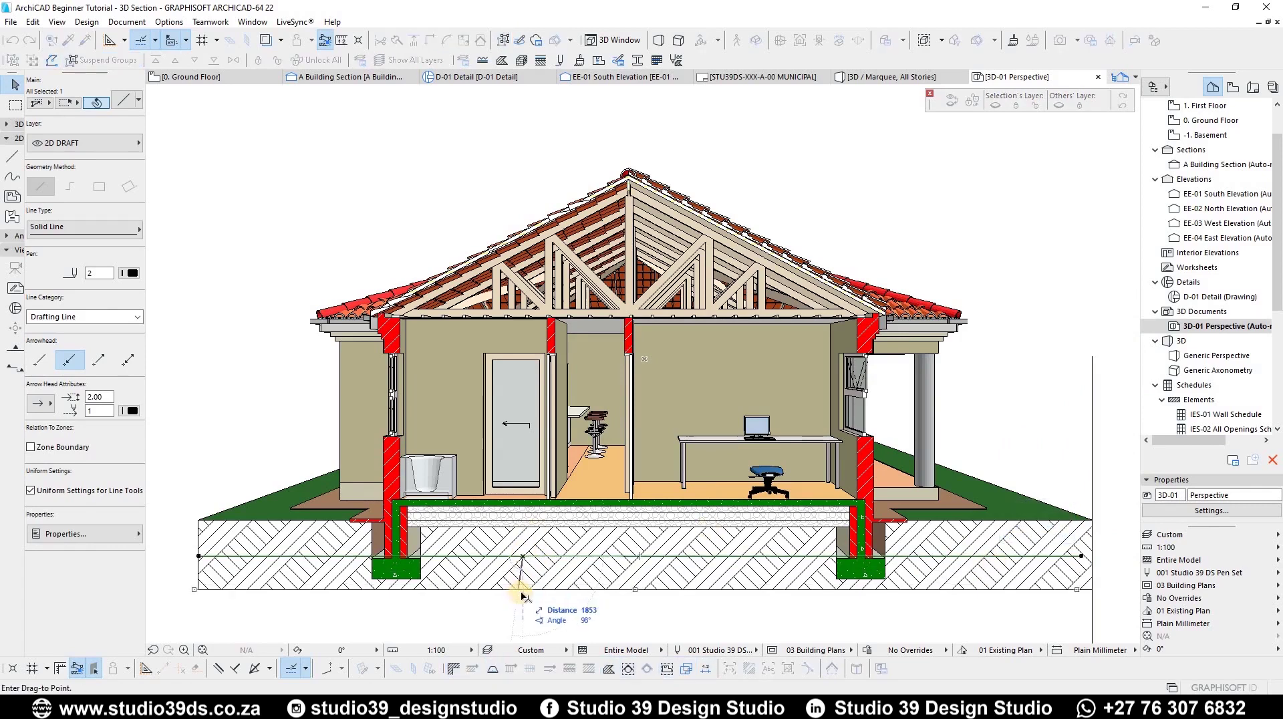
pyautogui.click(516, 589)
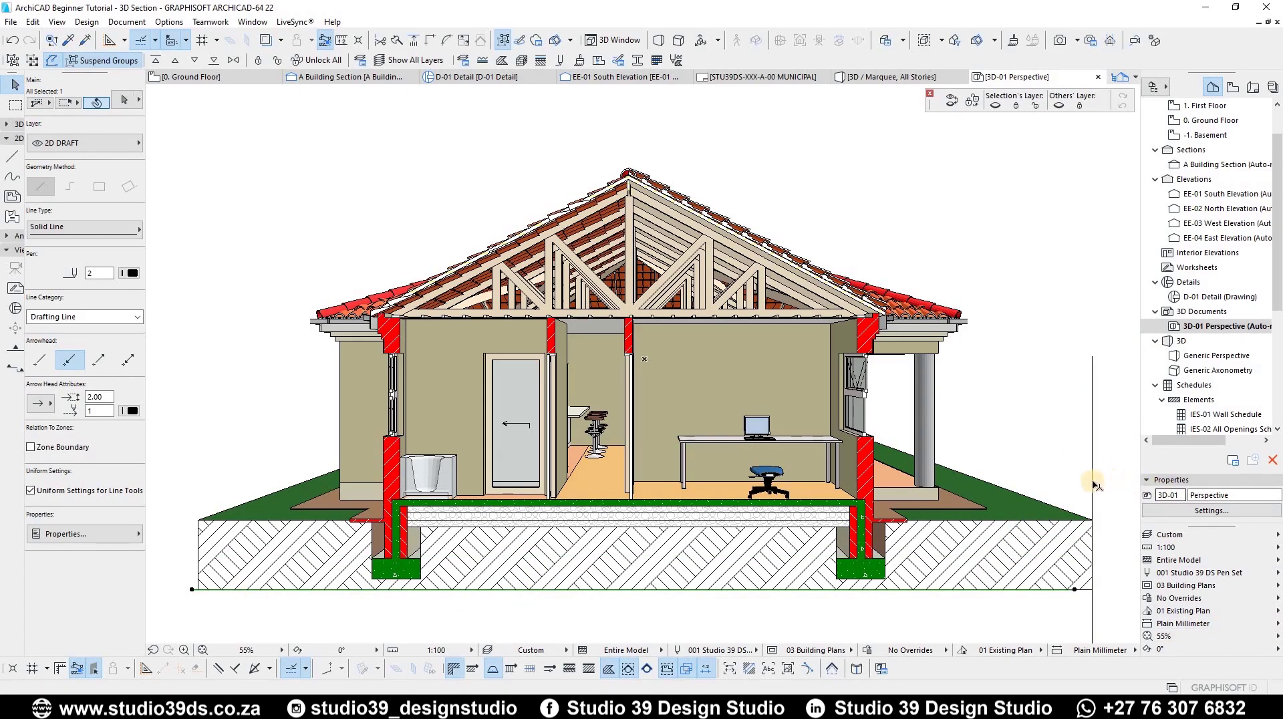
pyautogui.press('Escape')
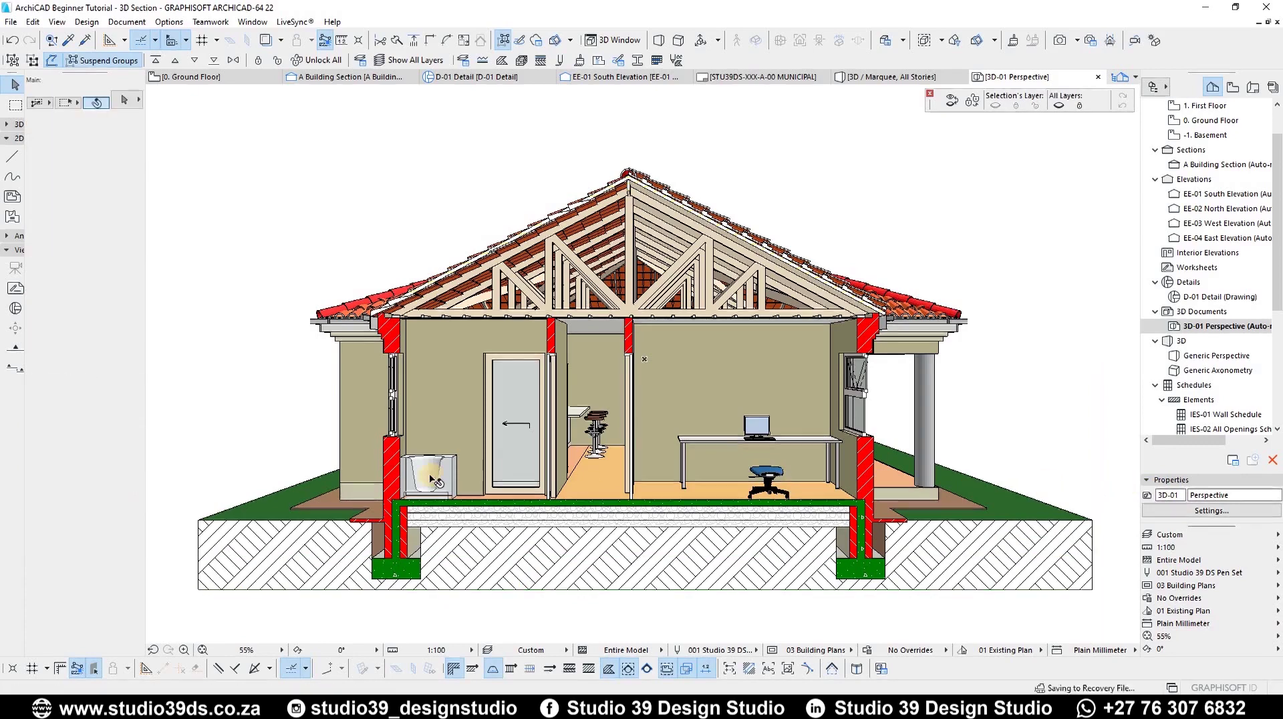
# Draw two projection lines from the outer footing corners along the receding foundation edges until they meet inside the room
pyautogui.press('l')
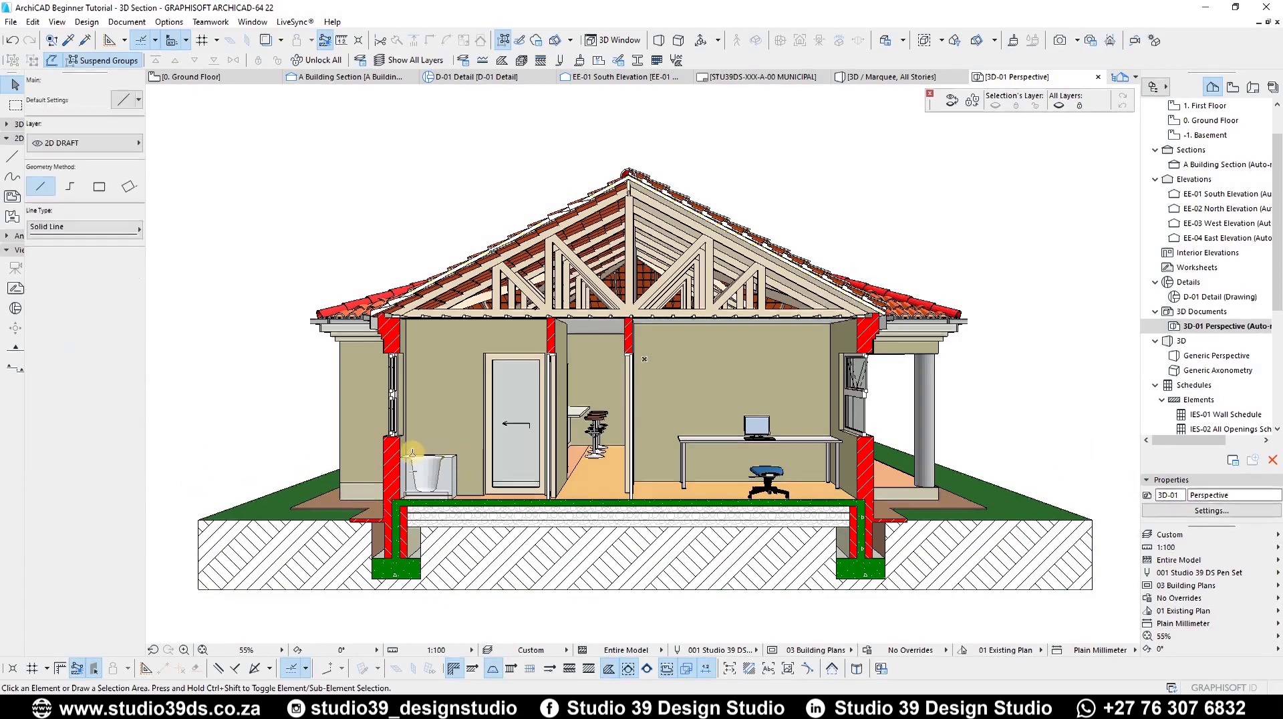
pyautogui.scroll(6, 378, 554)
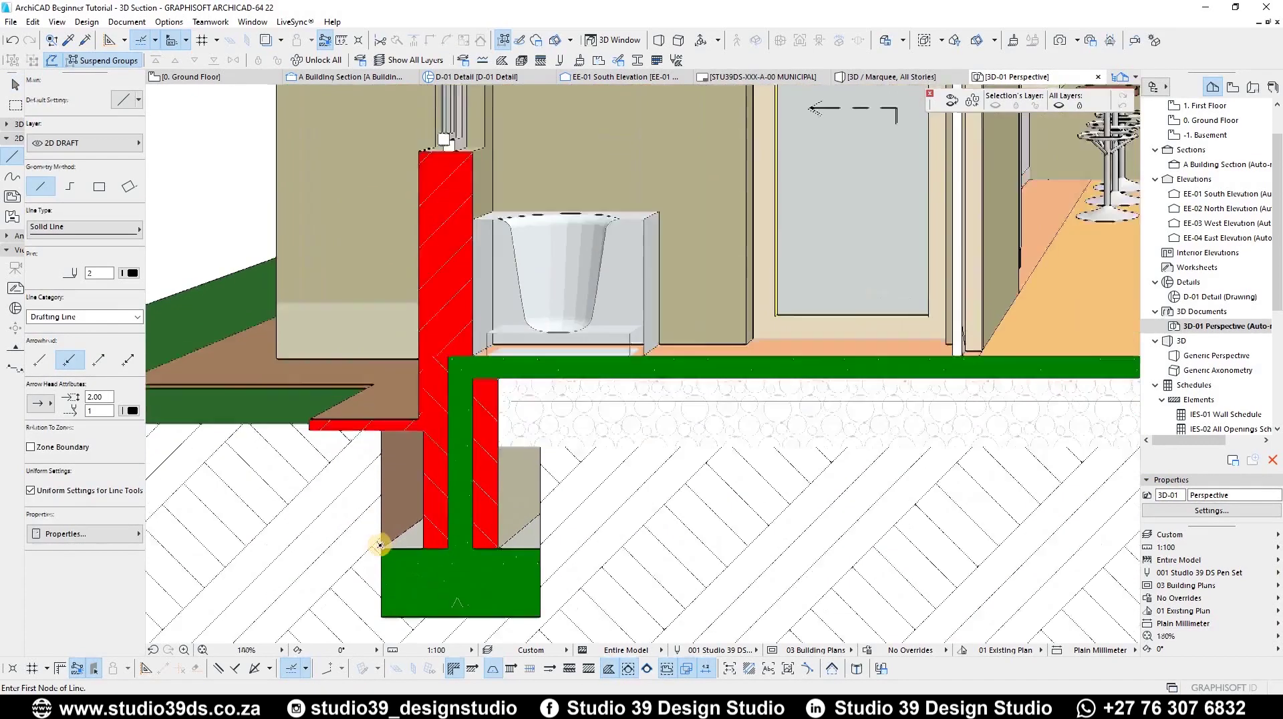
pyautogui.click(429, 523)
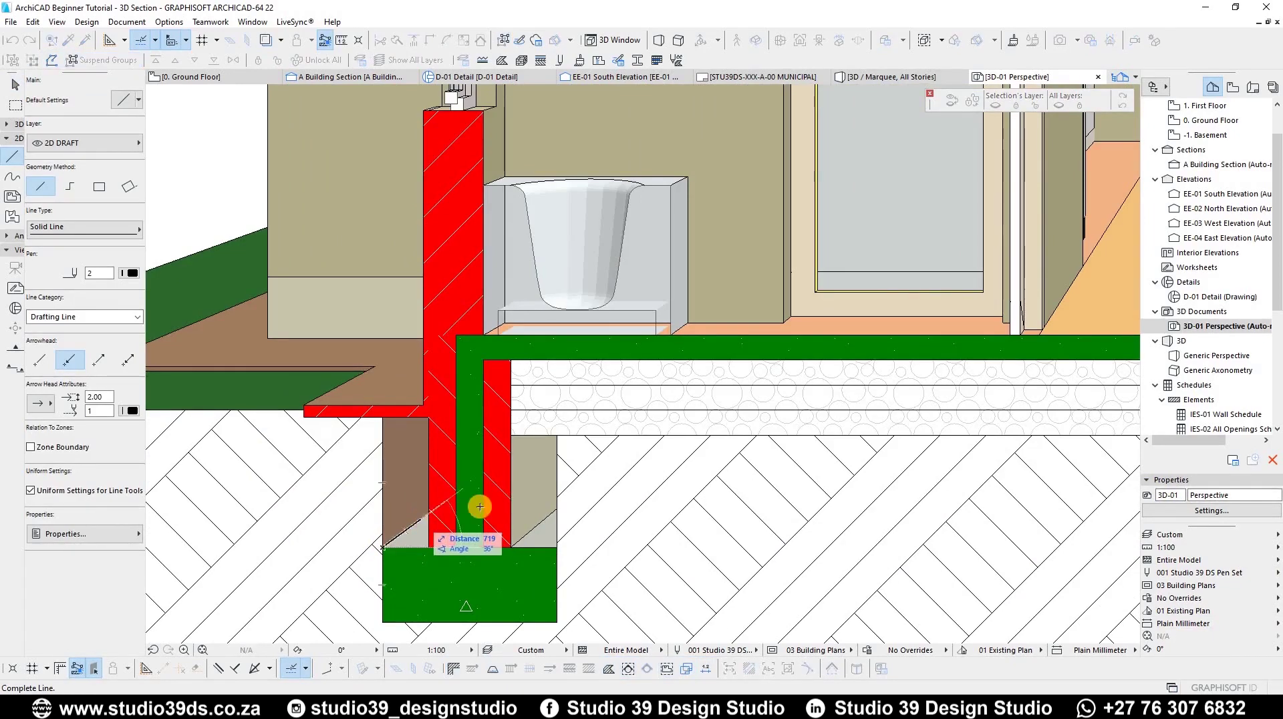
pyautogui.press('Escape')
pyautogui.scroll(-6, 644, 375)
pyautogui.scroll(5, 1011, 495)
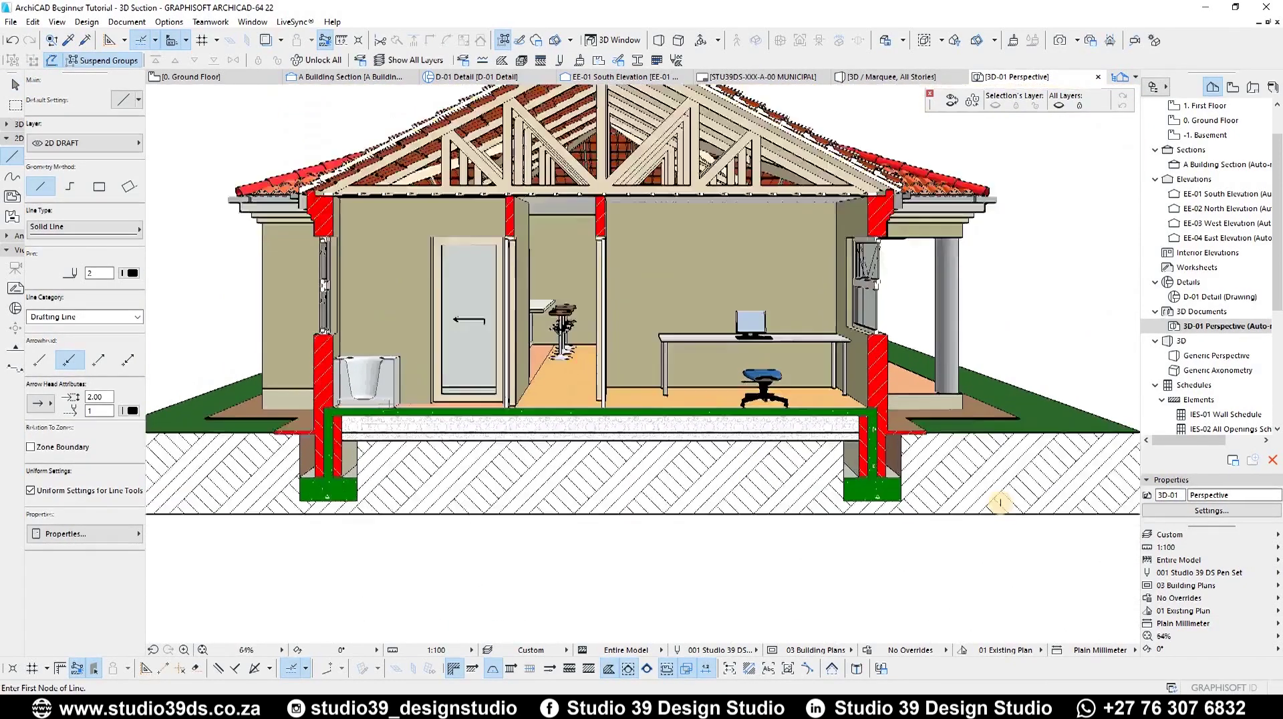
pyautogui.click(995, 477)
pyautogui.press('Escape')
pyautogui.press('Escape')
# Select both projection lines and examine where they converge as the vanishing point of the perspective
pyautogui.click(1002, 490)
pyautogui.moveTo(435, 495); pyautogui.dragTo(715, 502, button='middle')
pyautogui.scroll(-4, 715, 502)
pyautogui.scroll(5, 472, 513)
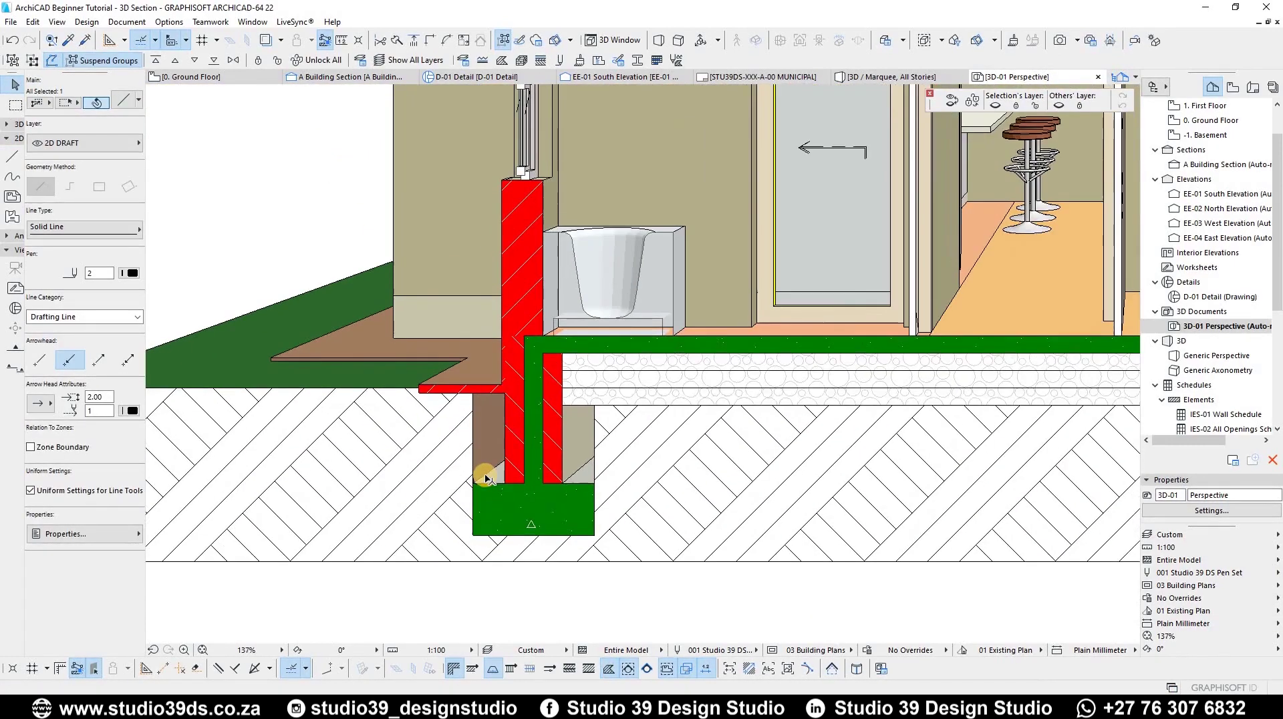
pyautogui.click(486, 477)
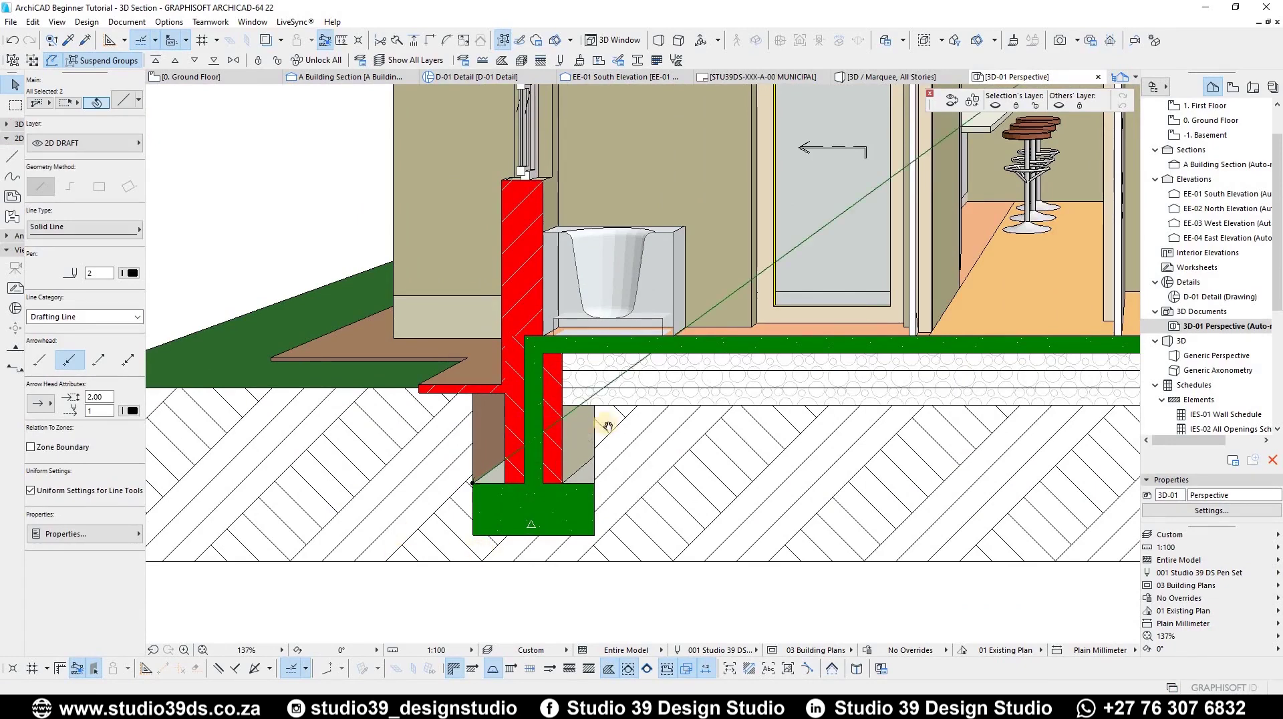
pyautogui.scroll(-5, 651, 408)
pyautogui.scroll(3, 735, 324)
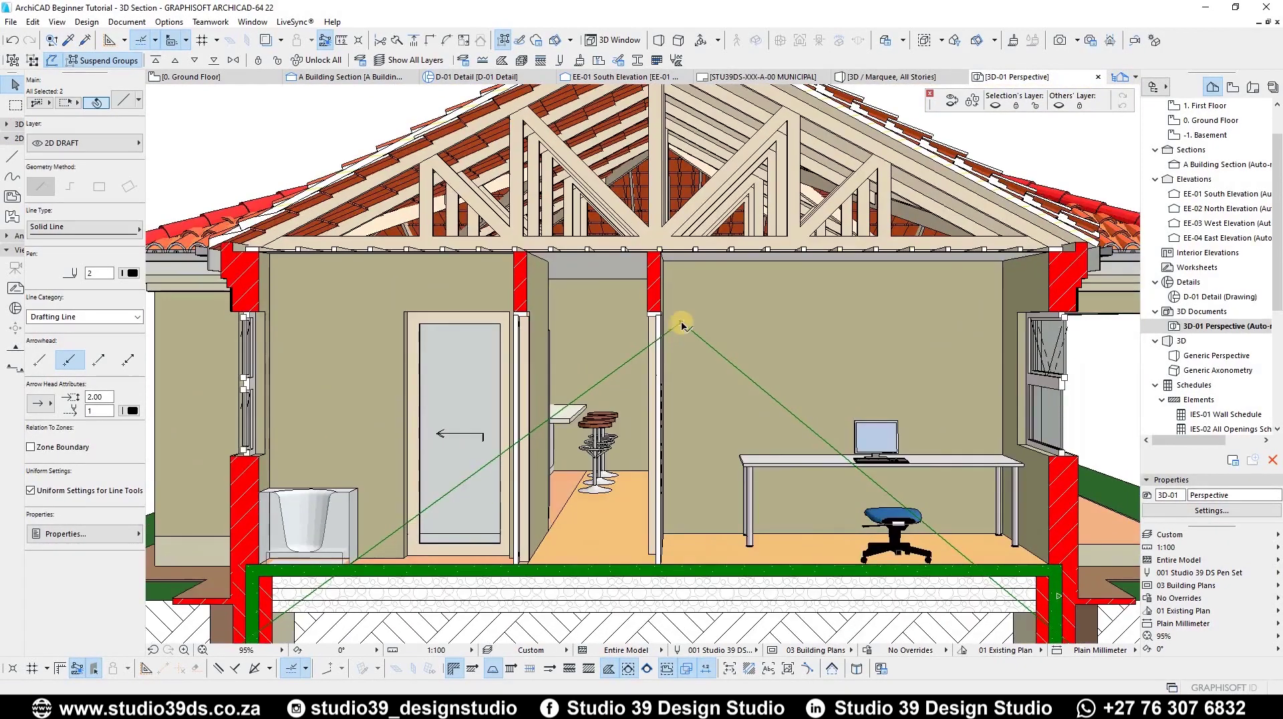
pyautogui.scroll(4, 689, 323)
pyautogui.click(682, 322)
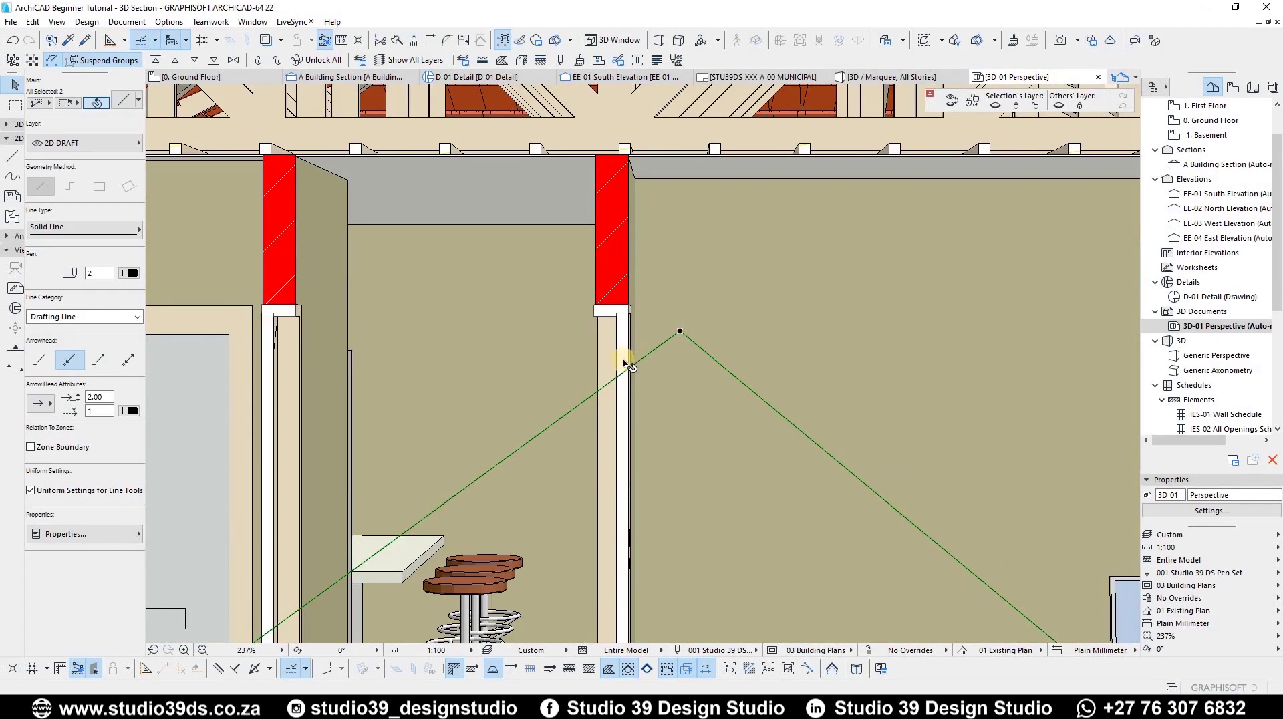
pyautogui.scroll(-4, 628, 364)
pyautogui.scroll(-4, 628, 364)
pyautogui.scroll(4, 661, 341)
pyautogui.press('Escape')
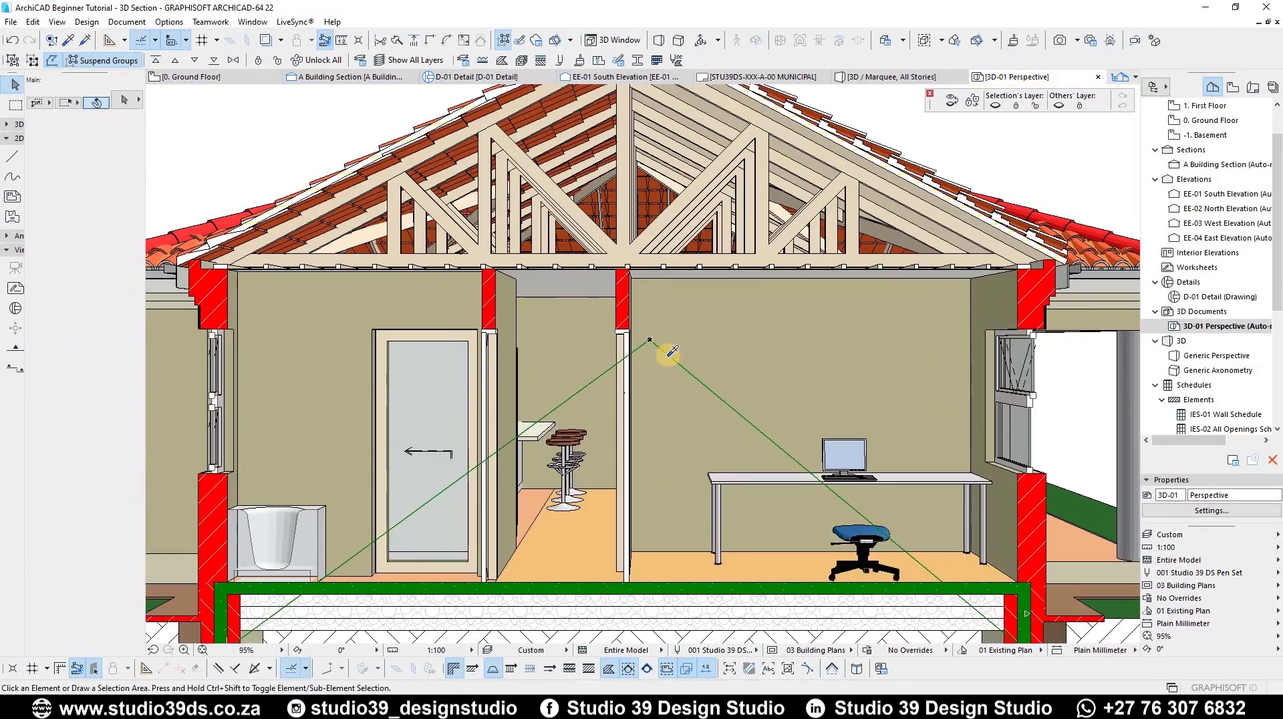
# Draw a projection line from the vanishing point to the ceiling corner at the cut outer wall beside the desk
pyautogui.keyDown('alt'); pyautogui.click(658, 345); pyautogui.keyUp('alt')
pyautogui.click(650, 339)
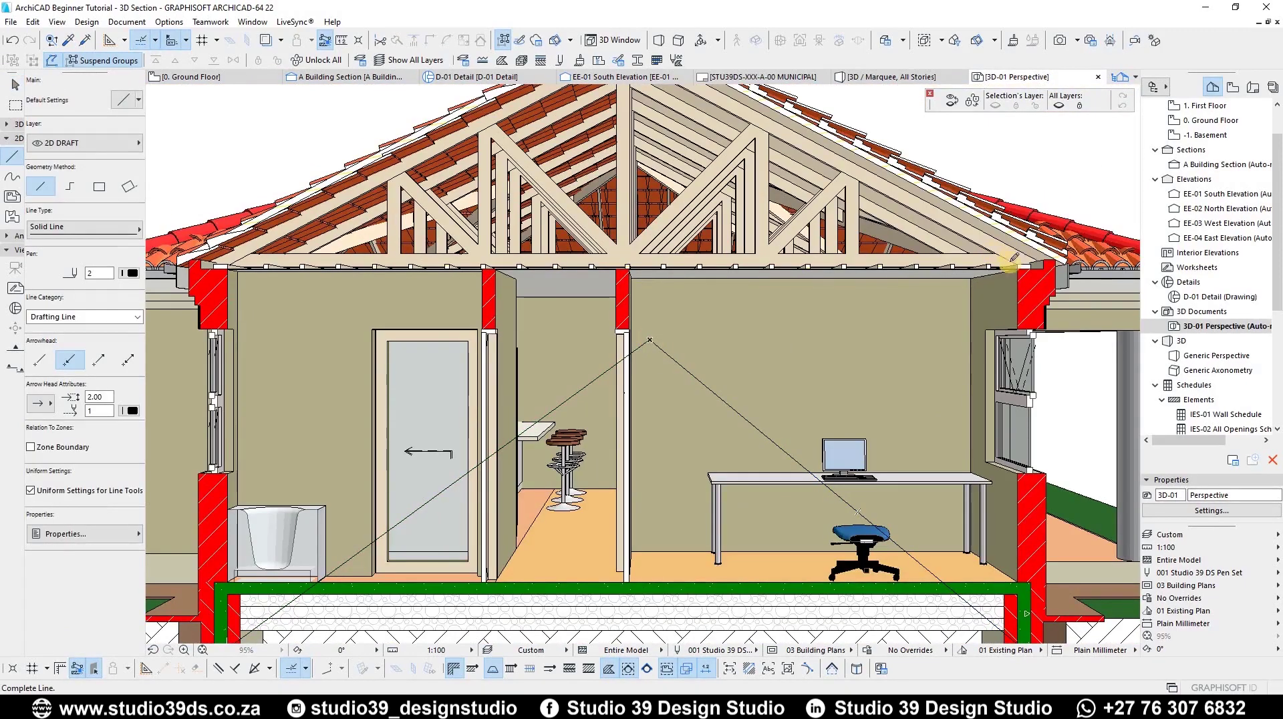
pyautogui.scroll(5, 1014, 270)
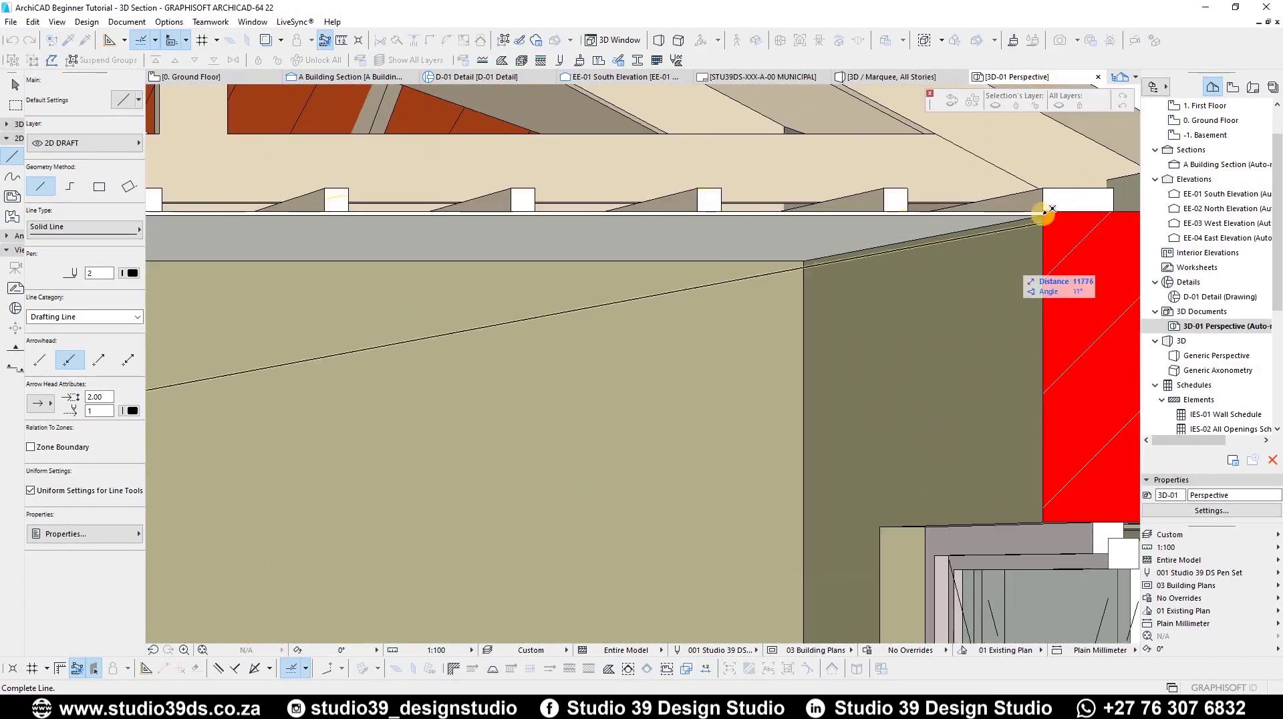
pyautogui.click(1042, 216)
pyautogui.scroll(-5, 982, 263)
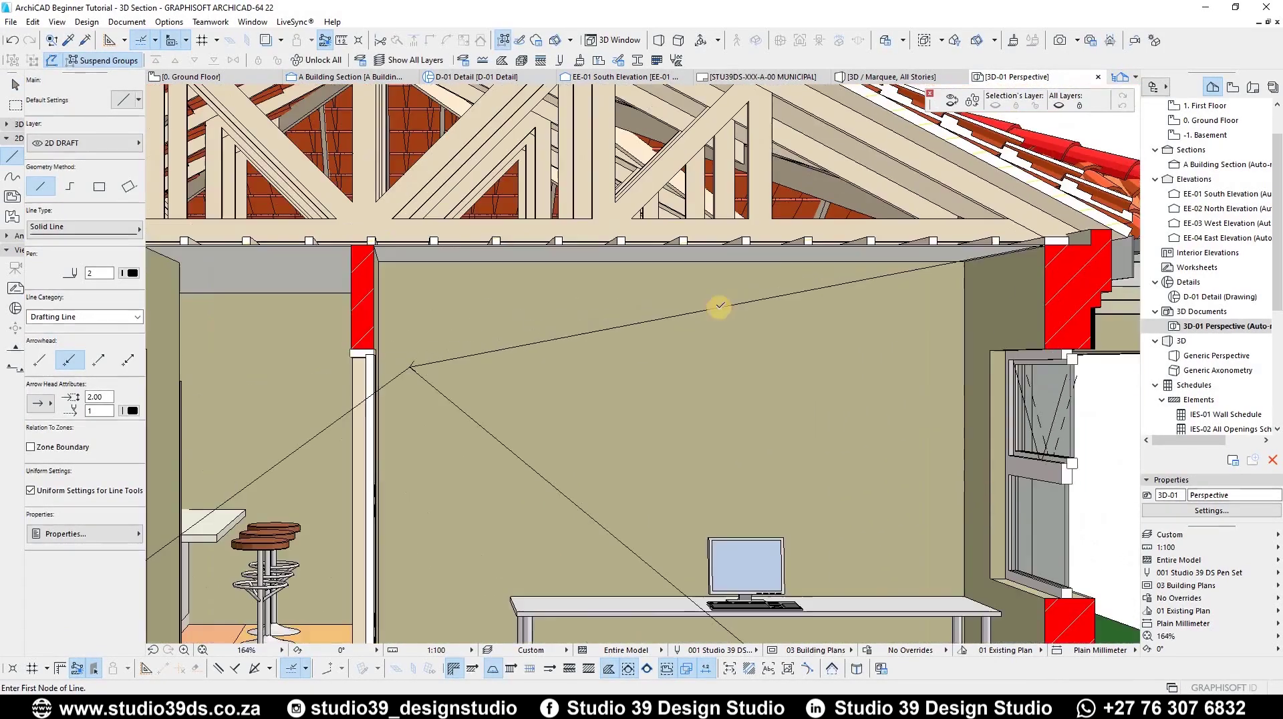
pyautogui.press('Escape')
# Stretch the outer end of the desk-side projection line onto the exact corner where the ceiling edge meets the cut wall
pyautogui.scroll(1, 1156, 240)
pyautogui.scroll(4, 859, 286)
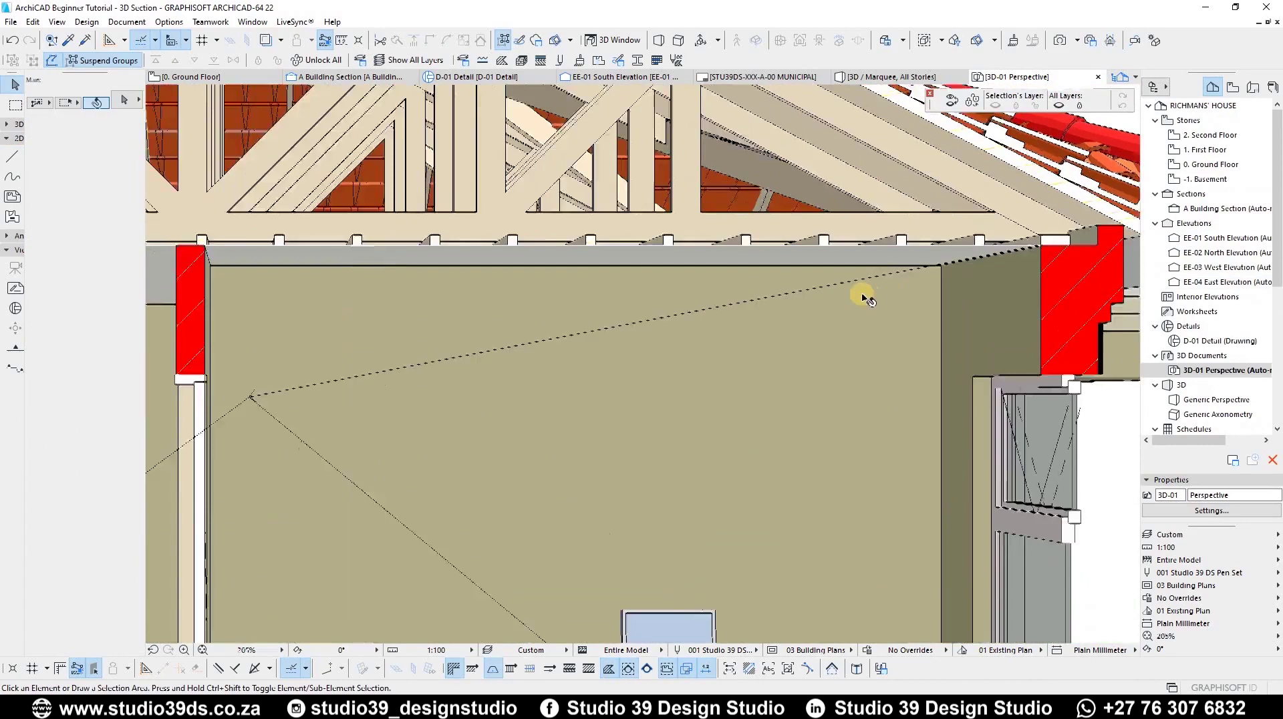
pyautogui.click(847, 281)
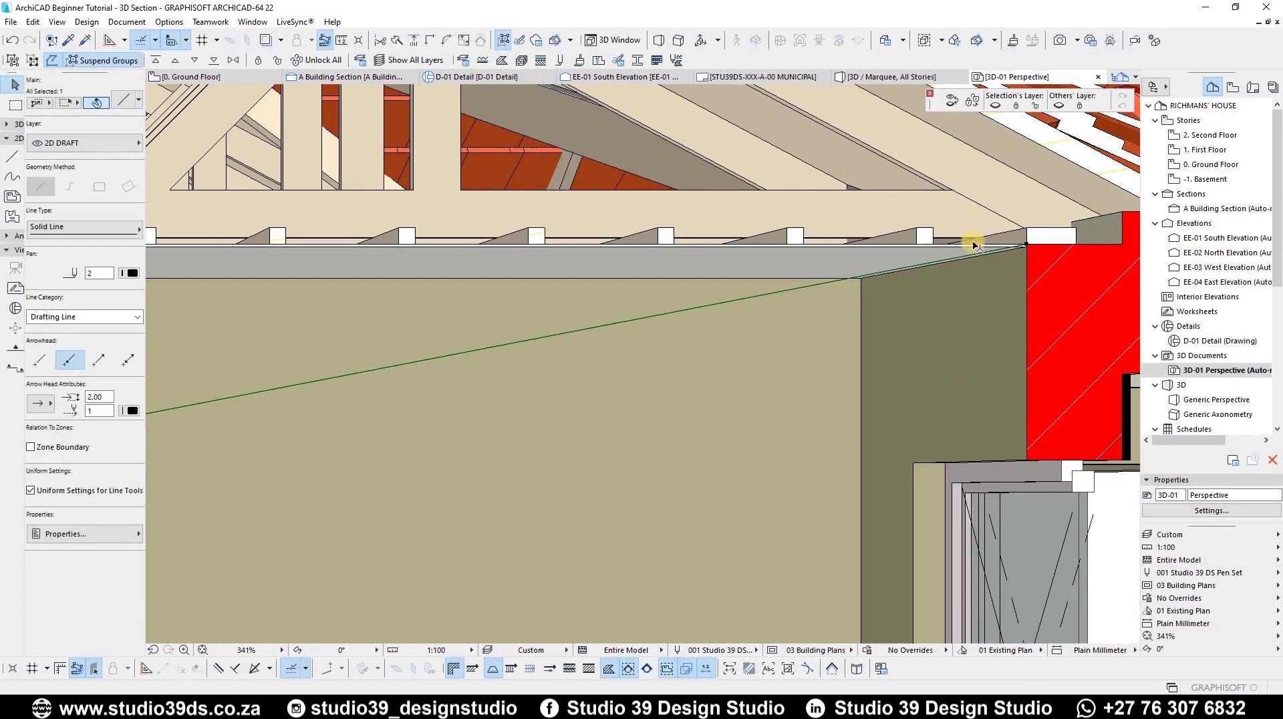
pyautogui.scroll(6, 957, 236)
pyautogui.scroll(2, 952, 235)
pyautogui.click(924, 232)
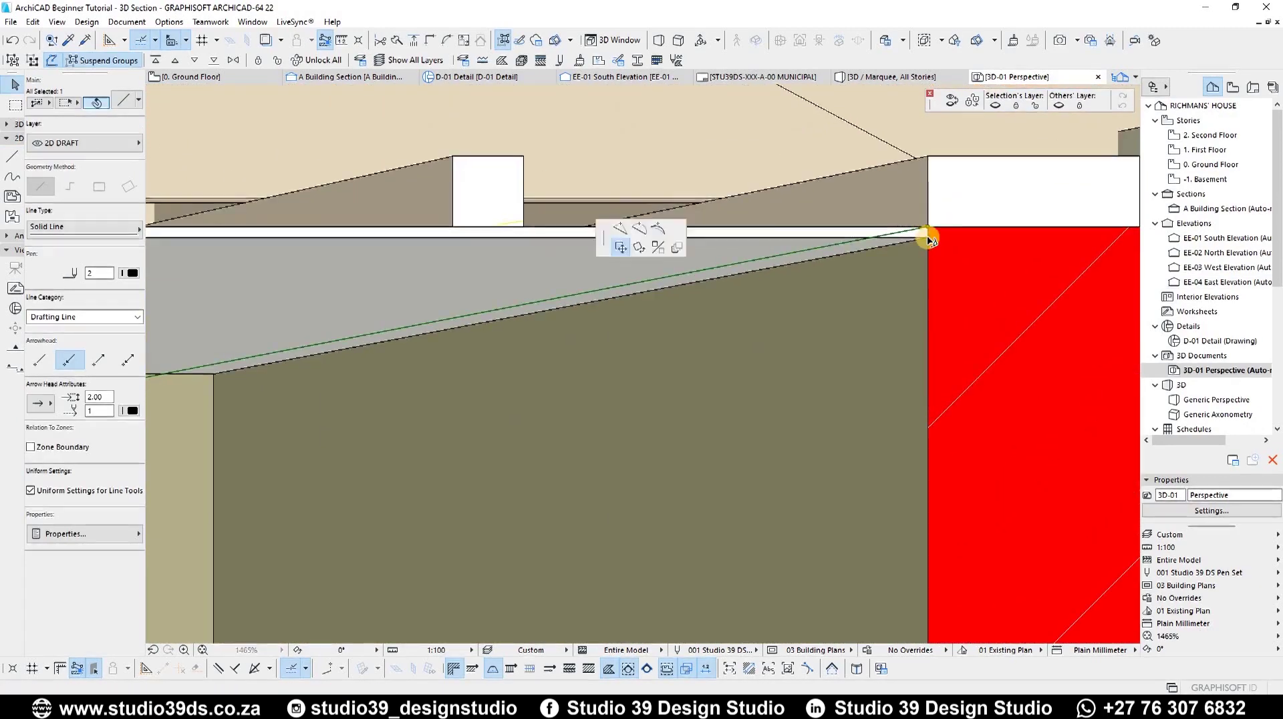
pyautogui.click(929, 228)
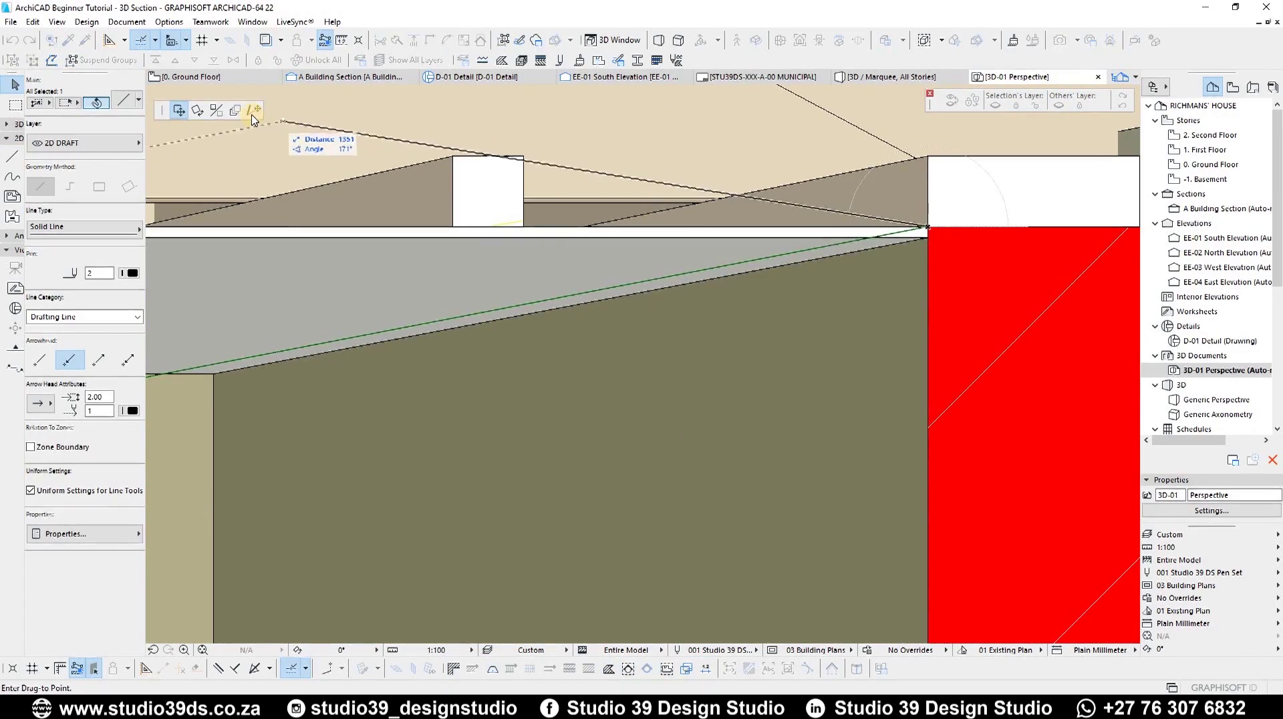
pyautogui.click(251, 111)
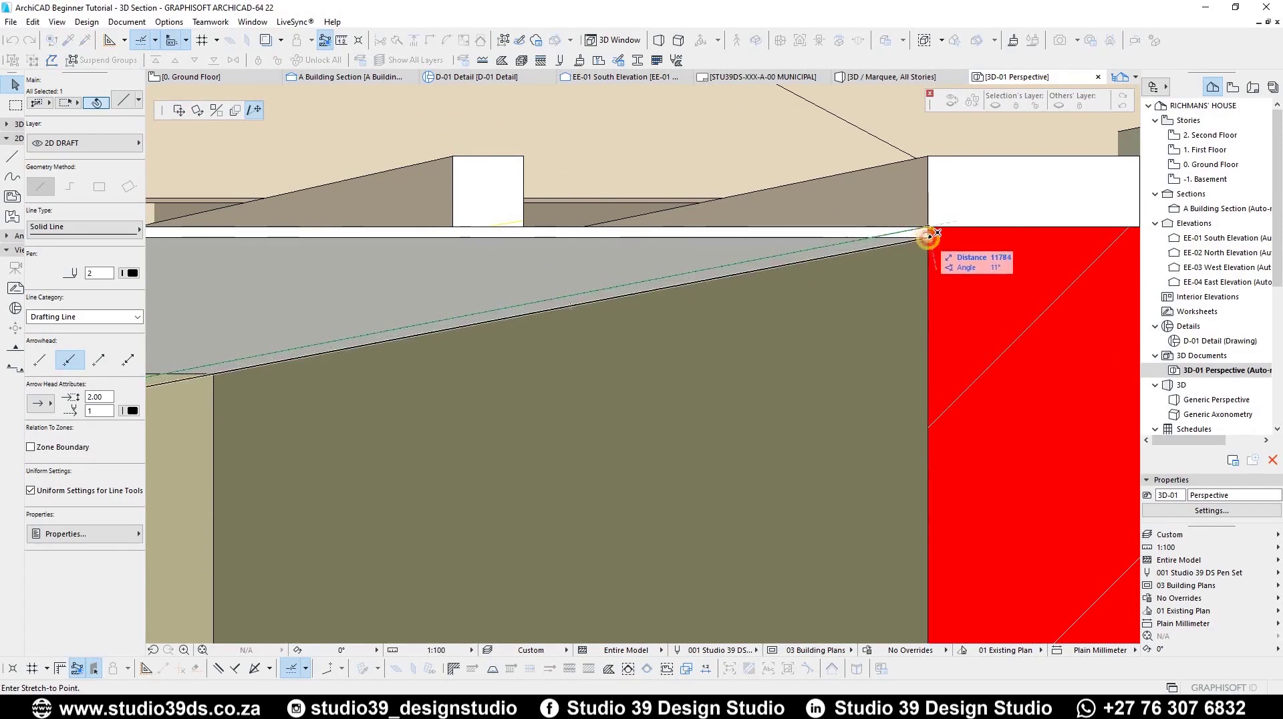
pyautogui.click(928, 229)
pyautogui.scroll(3, 602, 321)
pyautogui.scroll(-10, 626, 317)
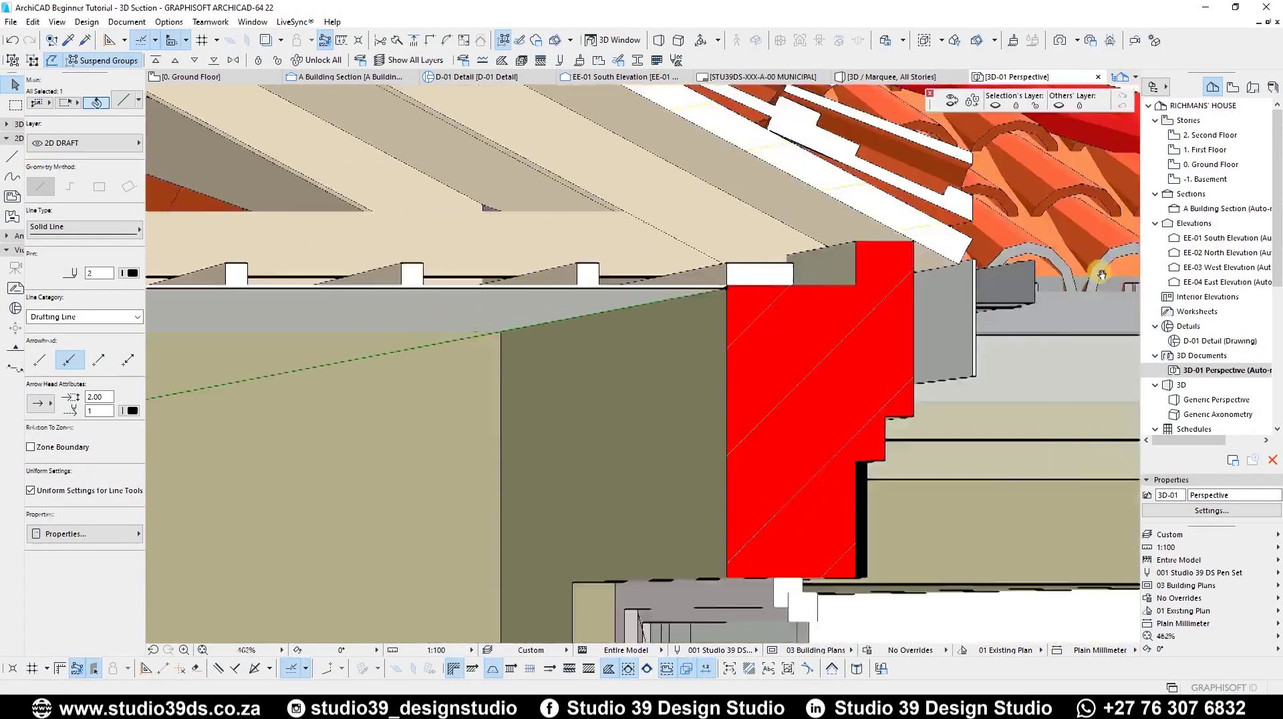
pyautogui.press('Escape')
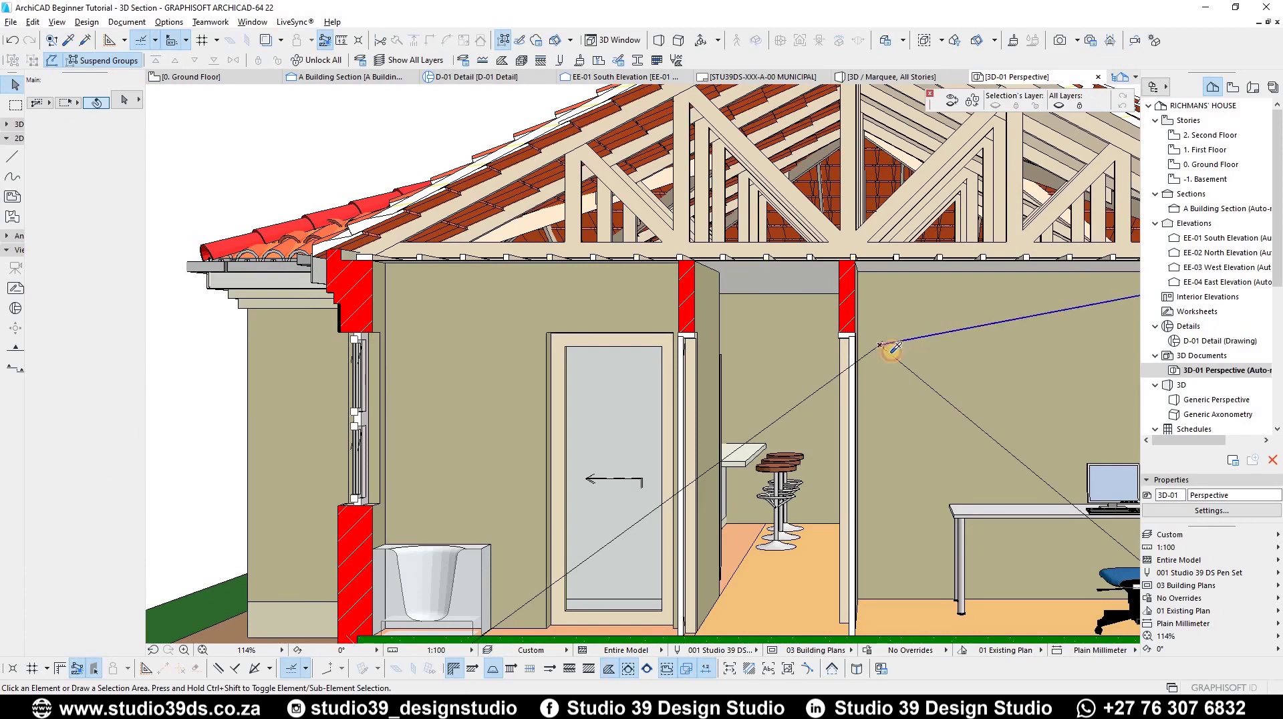
# Draw a projection line from the vanishing point to the ceiling corner at the cut outer wall on the bathtub side
pyautogui.doubleClick(881, 343)
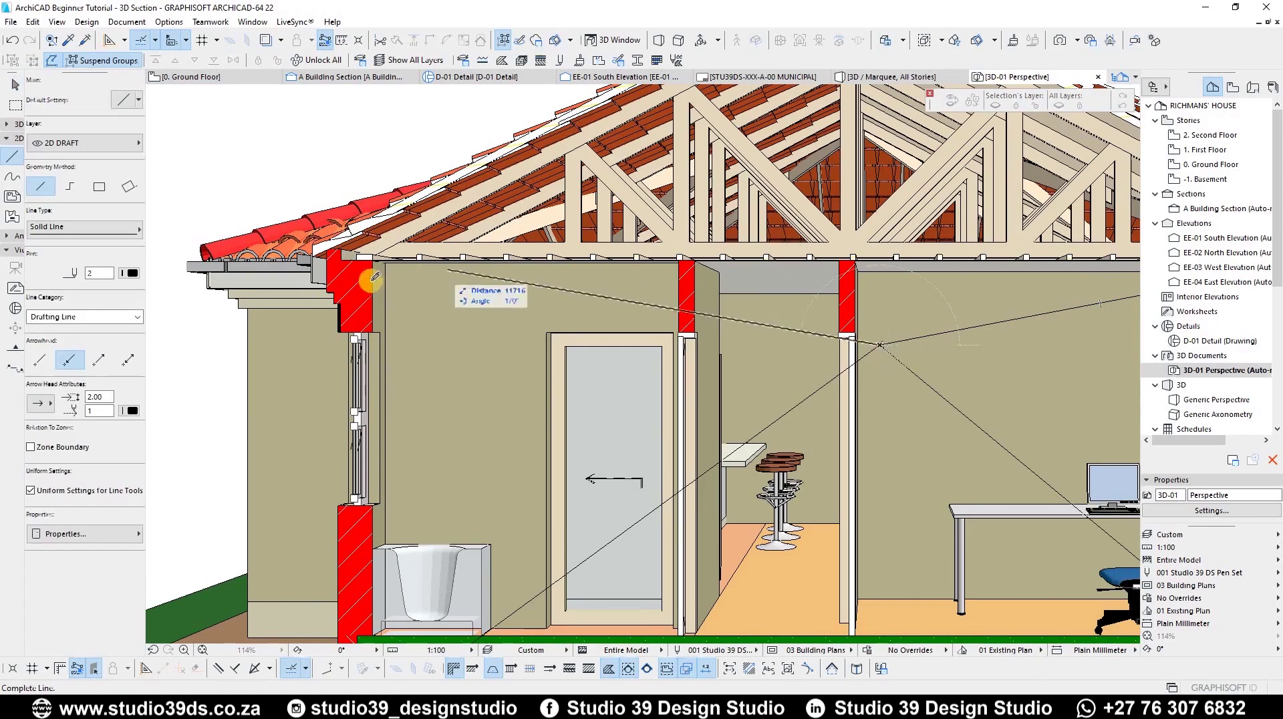
pyautogui.scroll(3, 366, 242)
pyautogui.scroll(4, 374, 299)
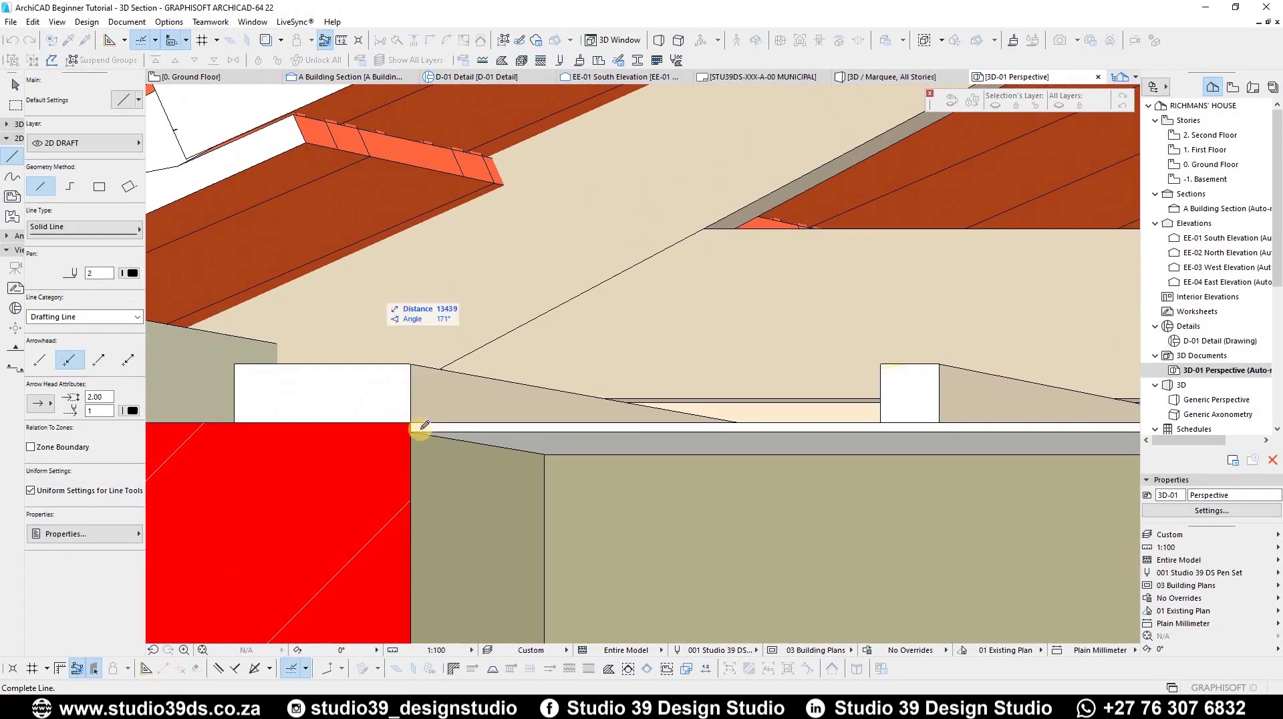
pyautogui.click(428, 423)
pyautogui.scroll(-5, 627, 323)
pyautogui.scroll(-6, 736, 361)
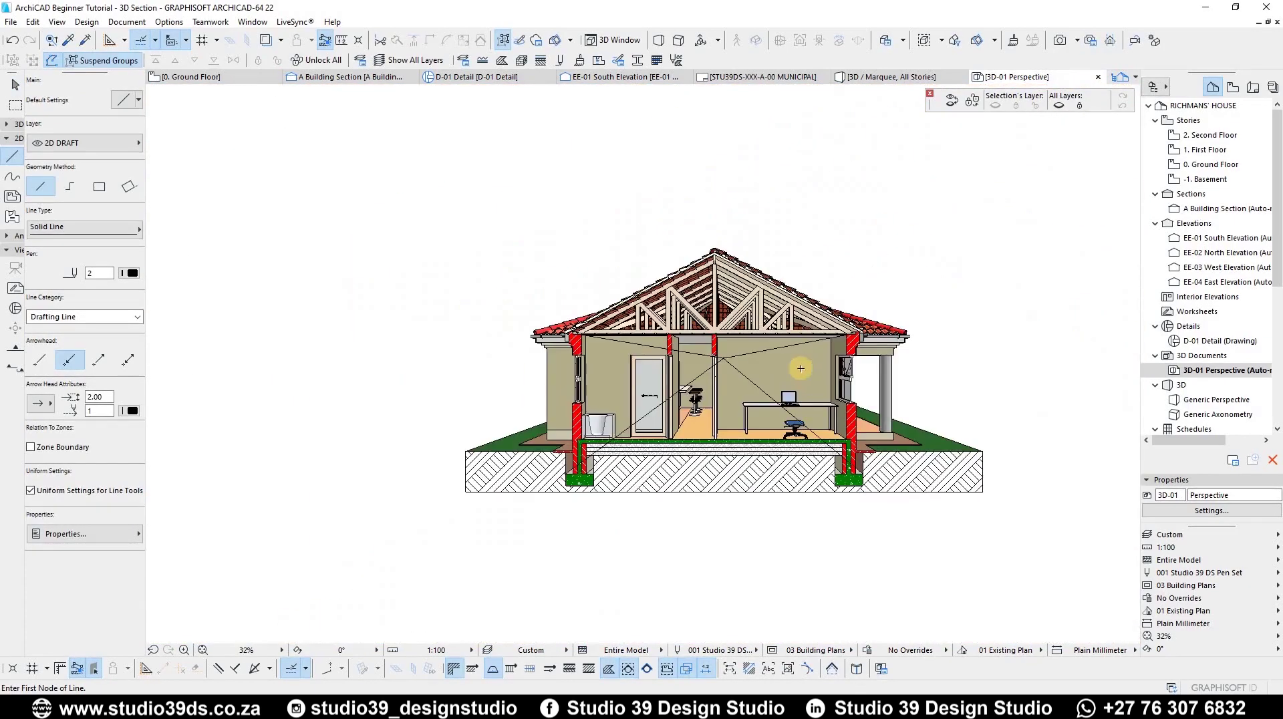
pyautogui.scroll(1, 735, 357)
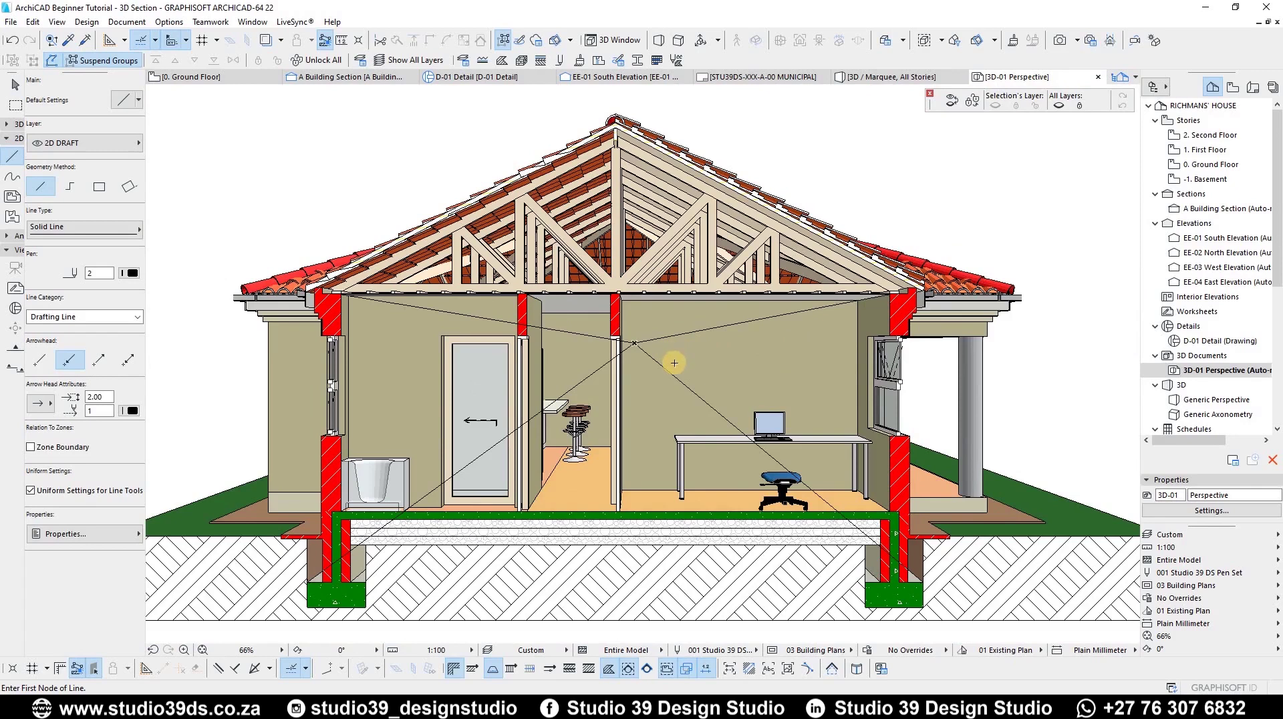
pyautogui.press('Escape')
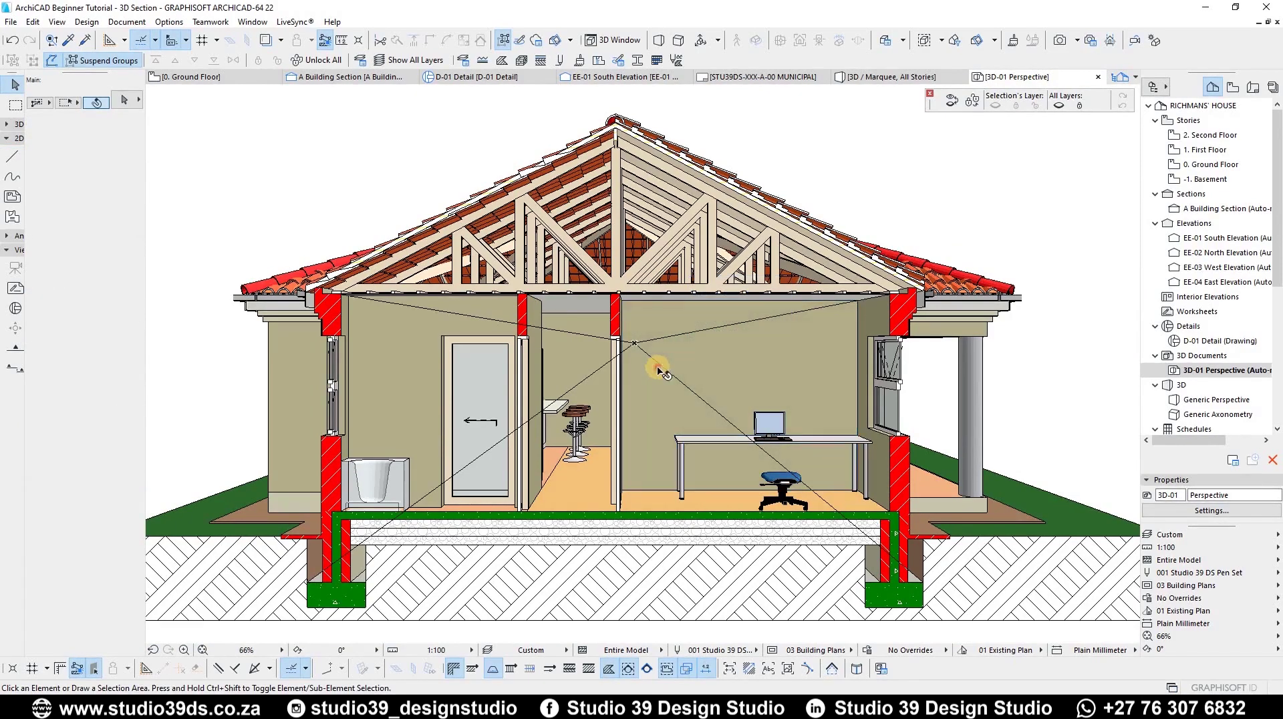
# Select all four projection lines converging on the vanishing point and delete them
pyautogui.click(656, 358)
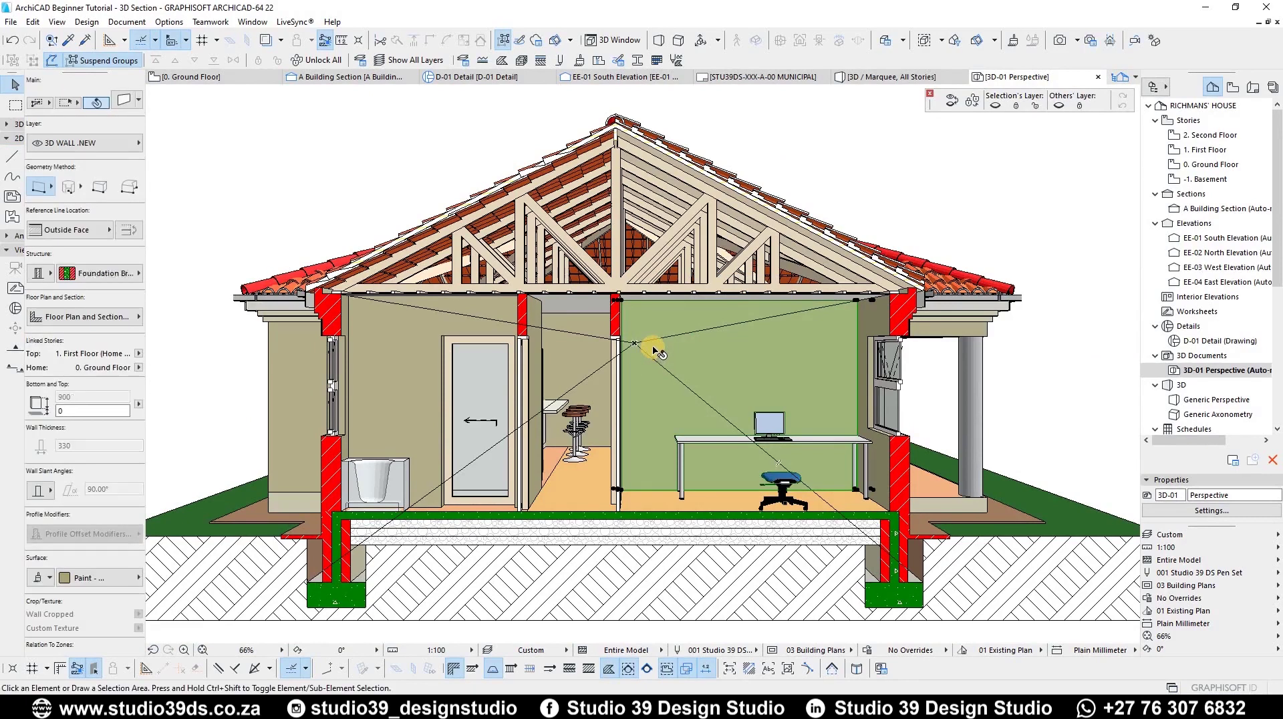
pyautogui.click(654, 346)
pyautogui.keyDown('shift'); pyautogui.click(655, 340); pyautogui.keyUp('shift')
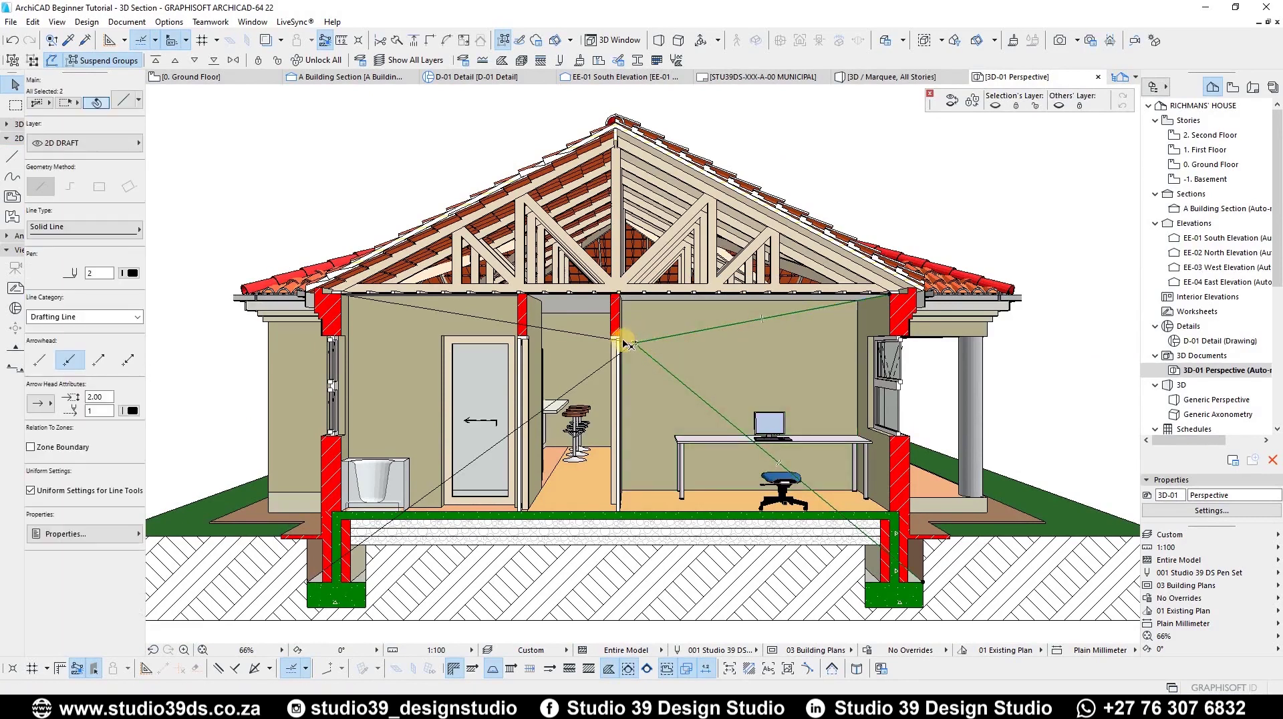
pyautogui.keyDown('shift'); pyautogui.click(602, 341); pyautogui.keyUp('shift')
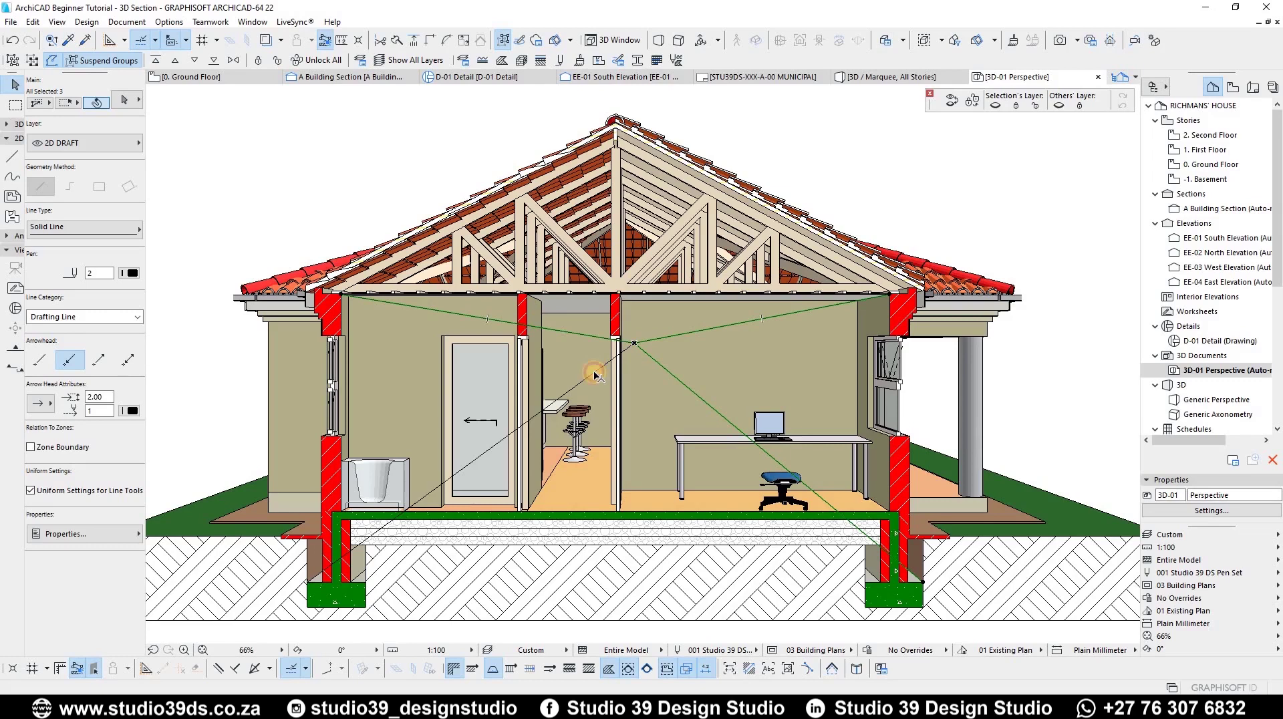
pyautogui.press('Delete')
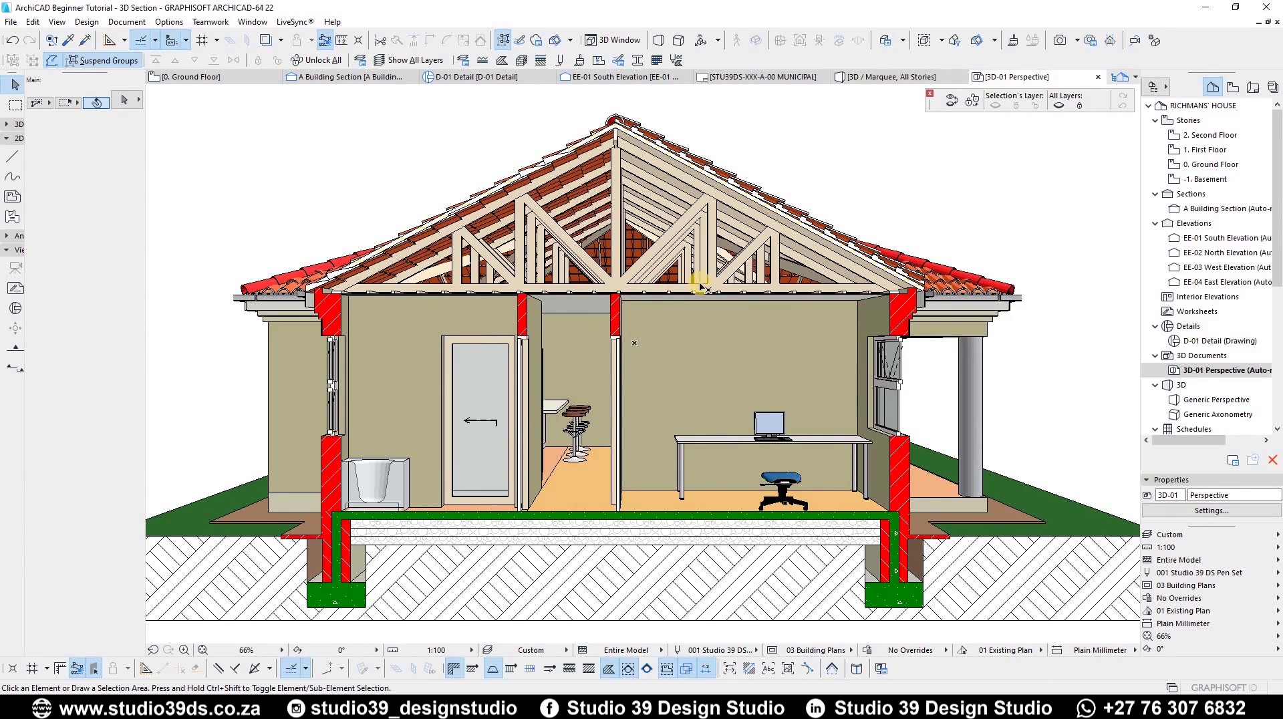
# Select one of the cut ceiling battens and open the building material settings for its Timber - Roof material
pyautogui.scroll(5, 698, 294)
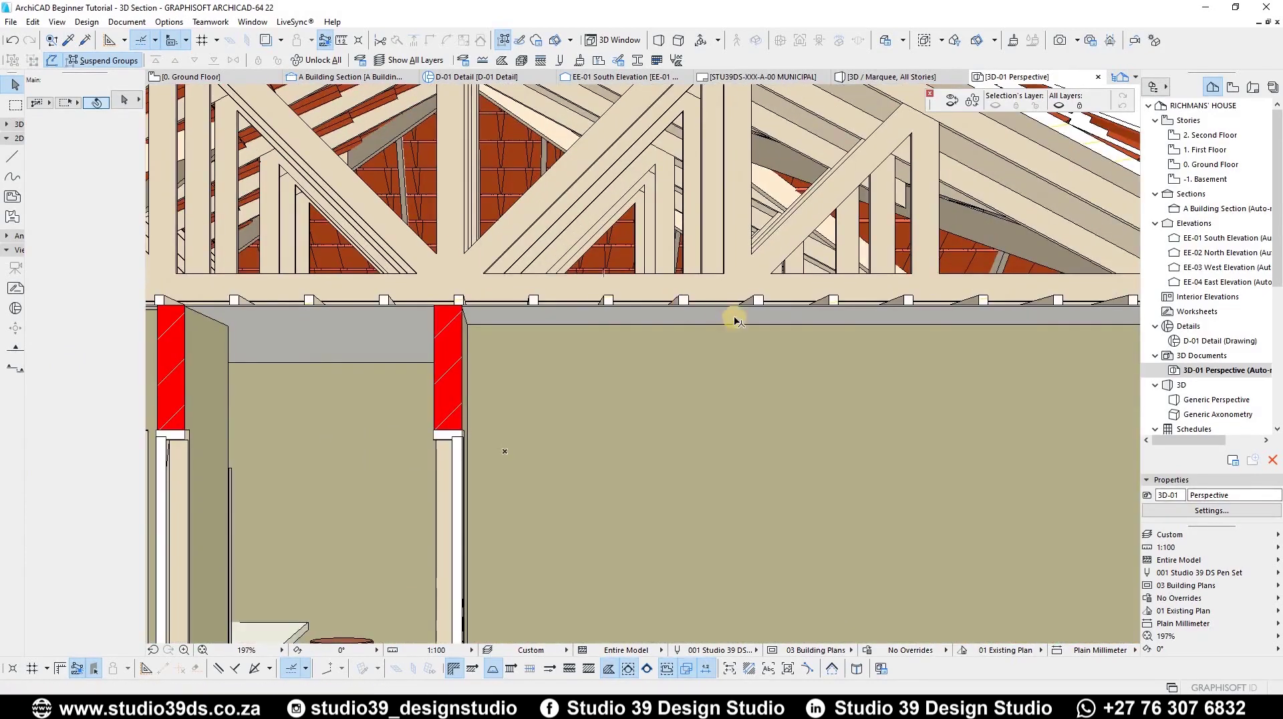
pyautogui.click(411, 278)
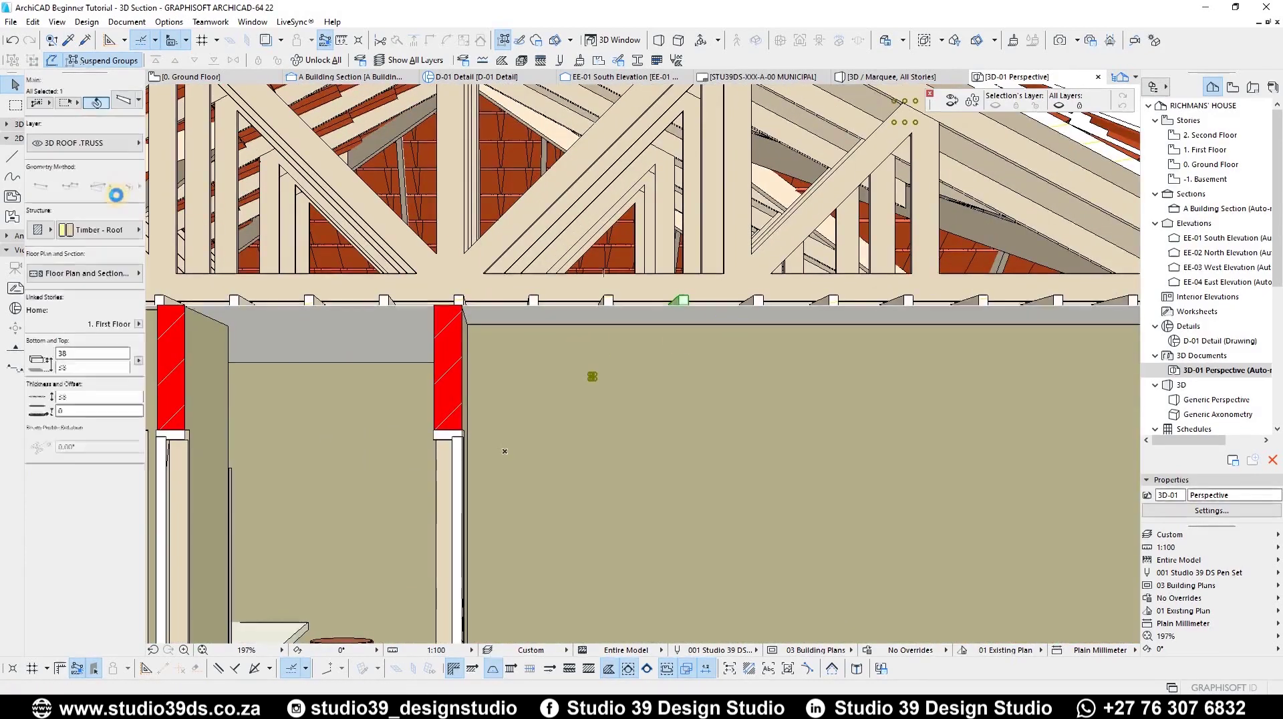
pyautogui.click(99, 229)
pyautogui.click(113, 232)
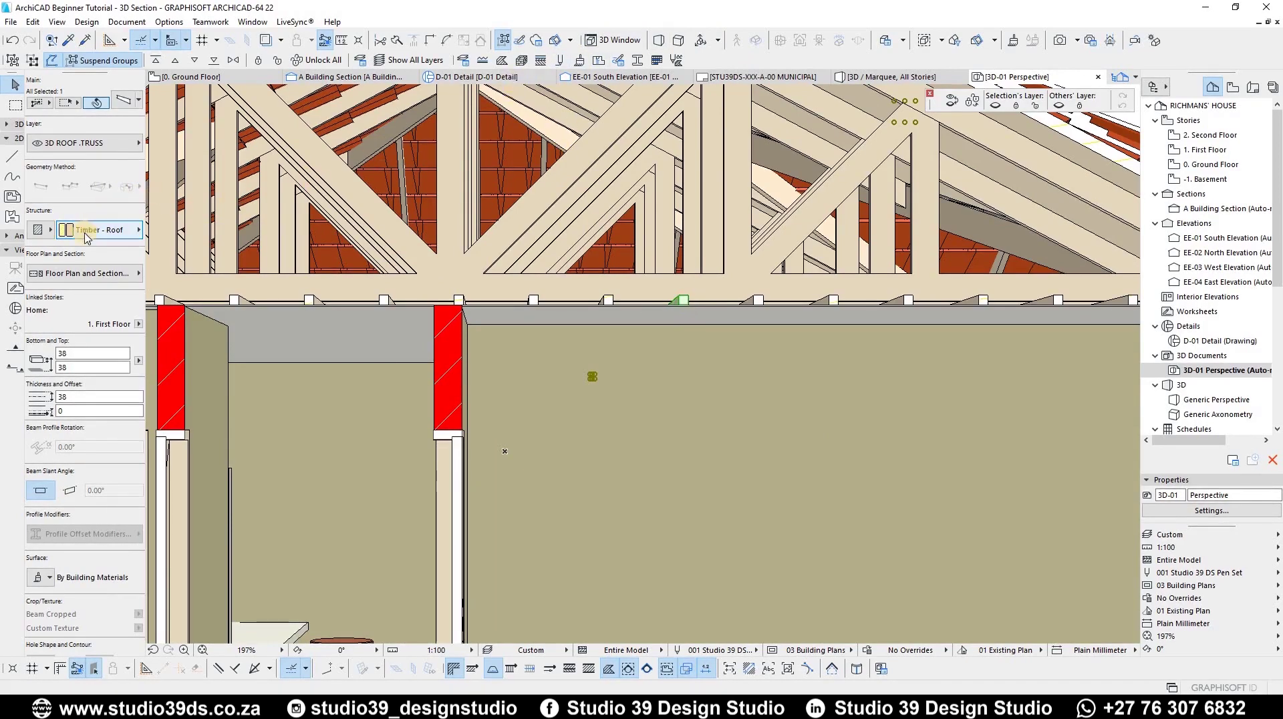
pyautogui.click(521, 62)
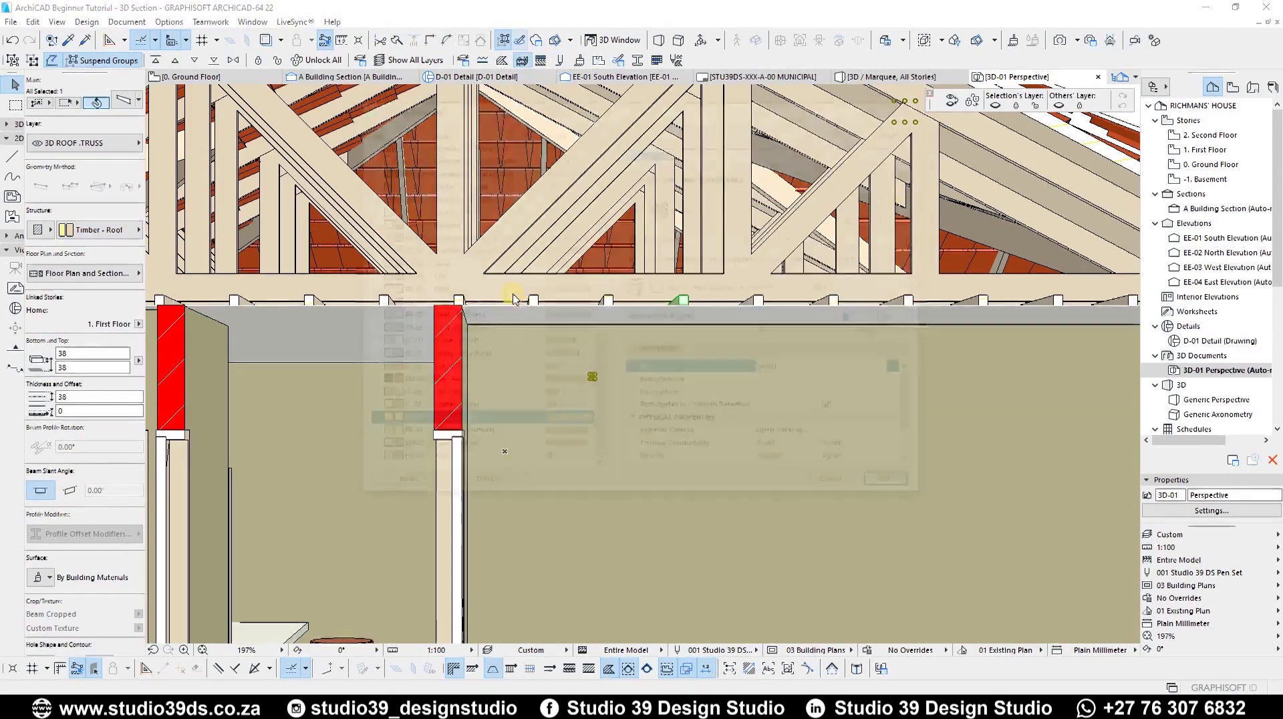
# Set the Timber - Roof cut fill background pen to 85 and its foreground pen to 1, and apply the change
pyautogui.click(883, 219)
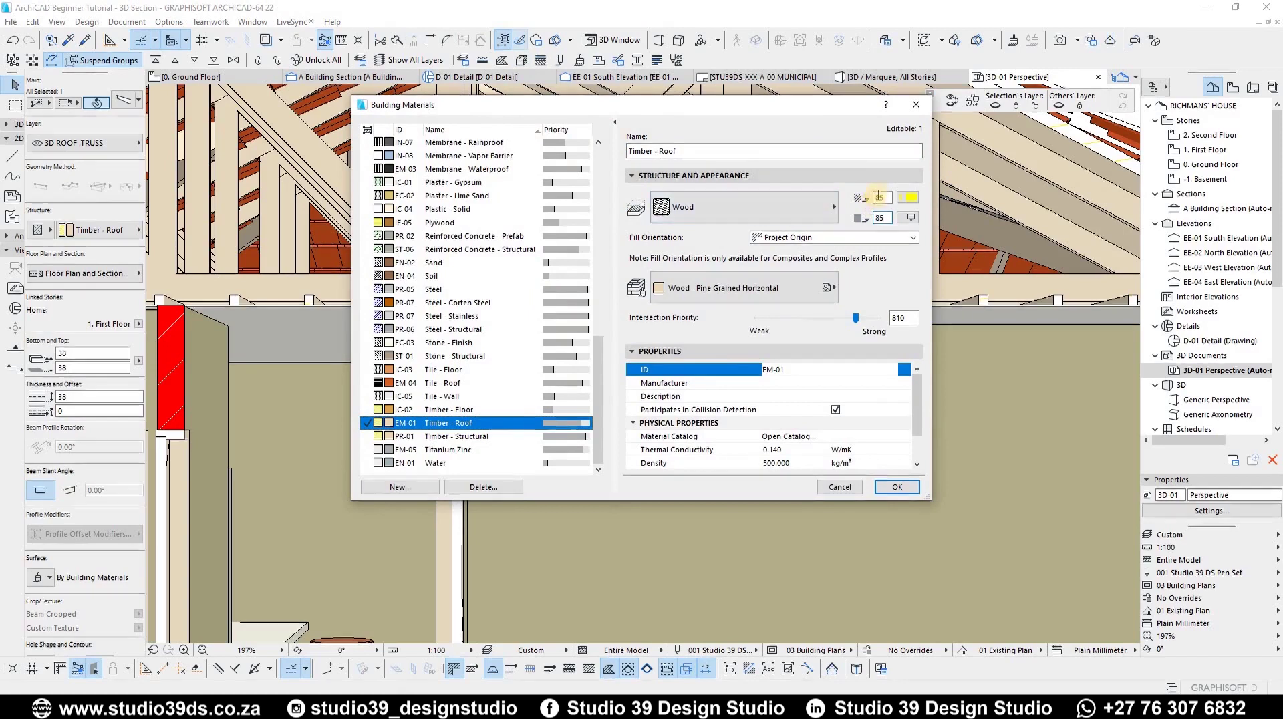
pyautogui.click(756, 109)
pyautogui.hotkey('shift', 'Tab')
pyautogui.hotkey('shift', 'Tab')
pyautogui.press('Tab')
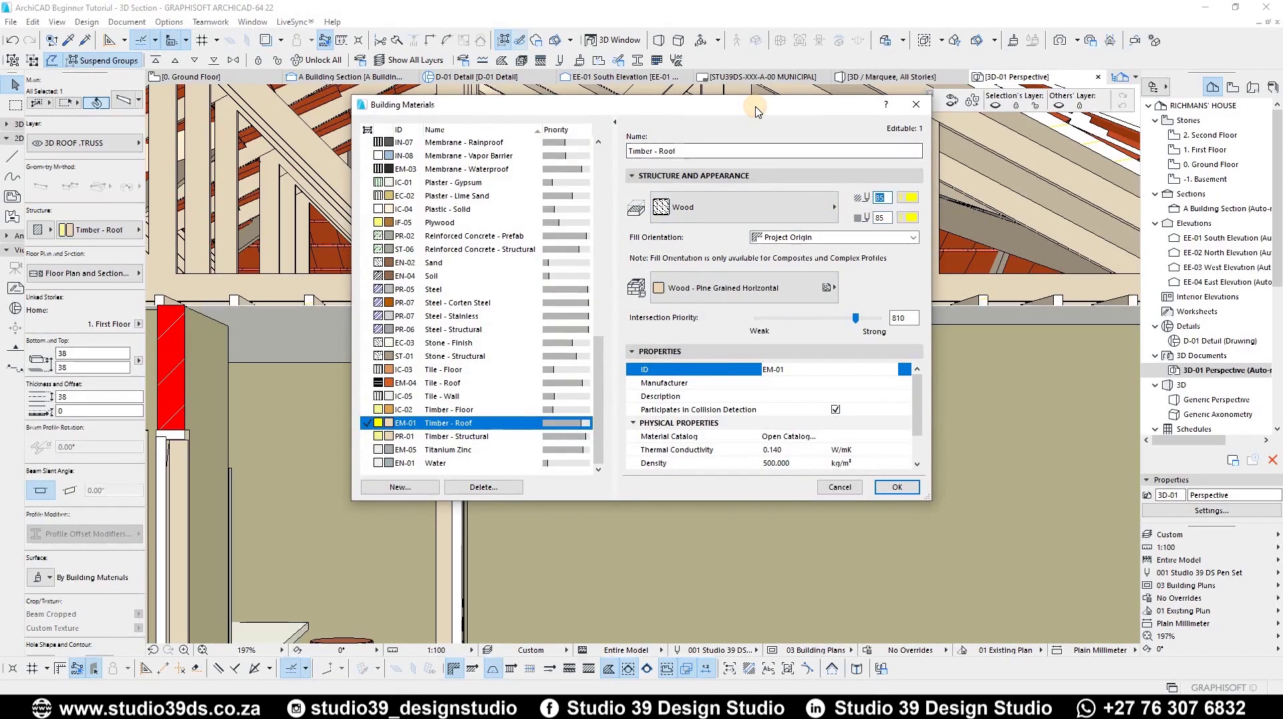
pyautogui.write('-1')
pyautogui.click(906, 284)
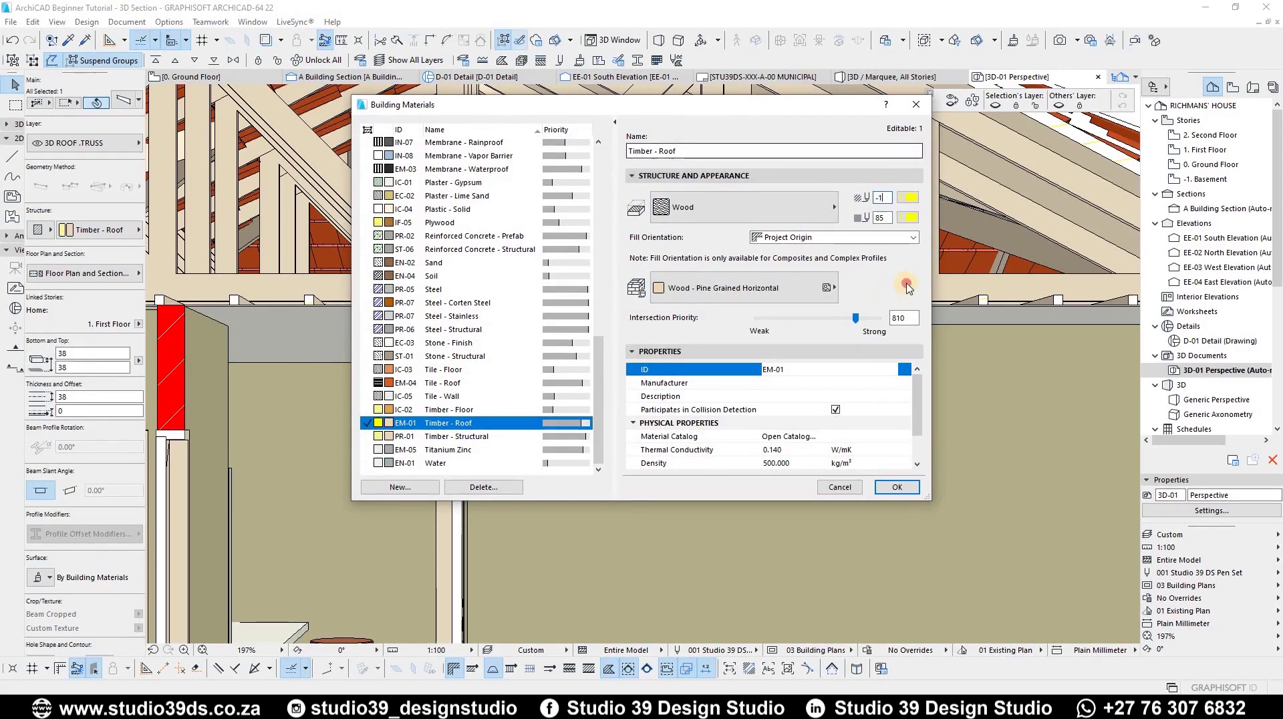
pyautogui.click(896, 487)
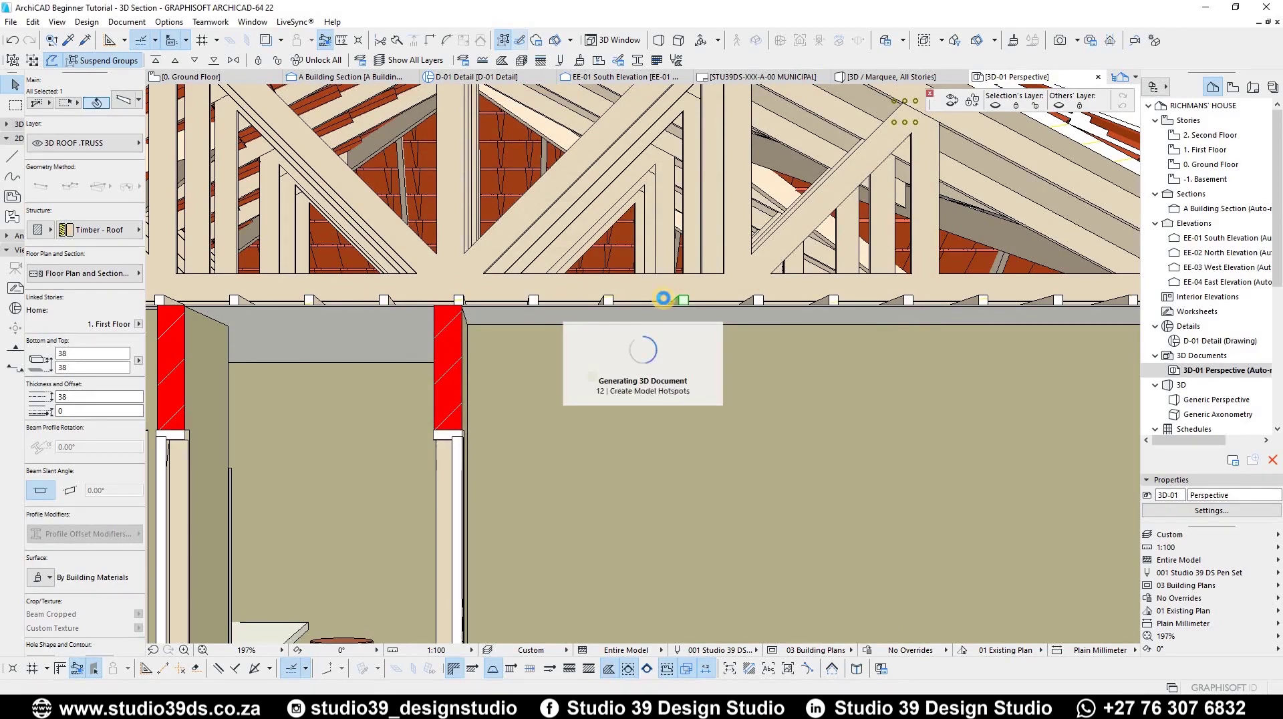
pyautogui.click(663, 298)
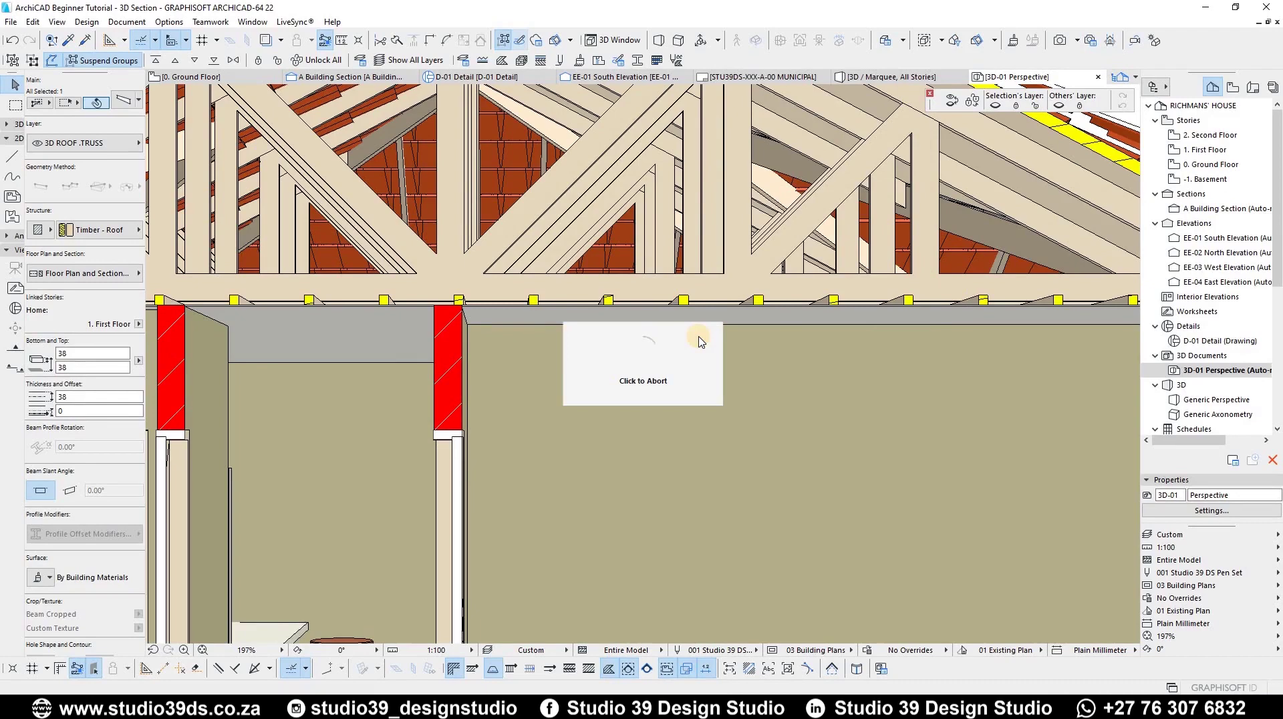
pyautogui.scroll(-5, 697, 336)
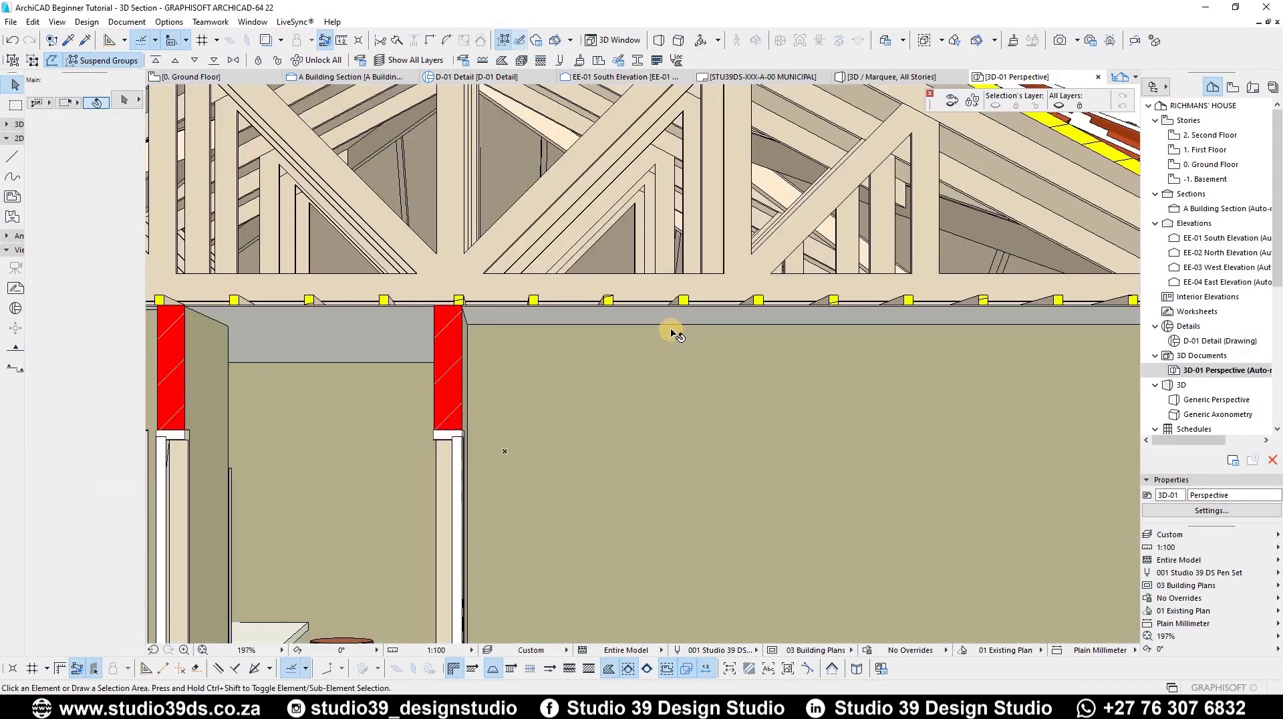
pyautogui.scroll(-3, 668, 331)
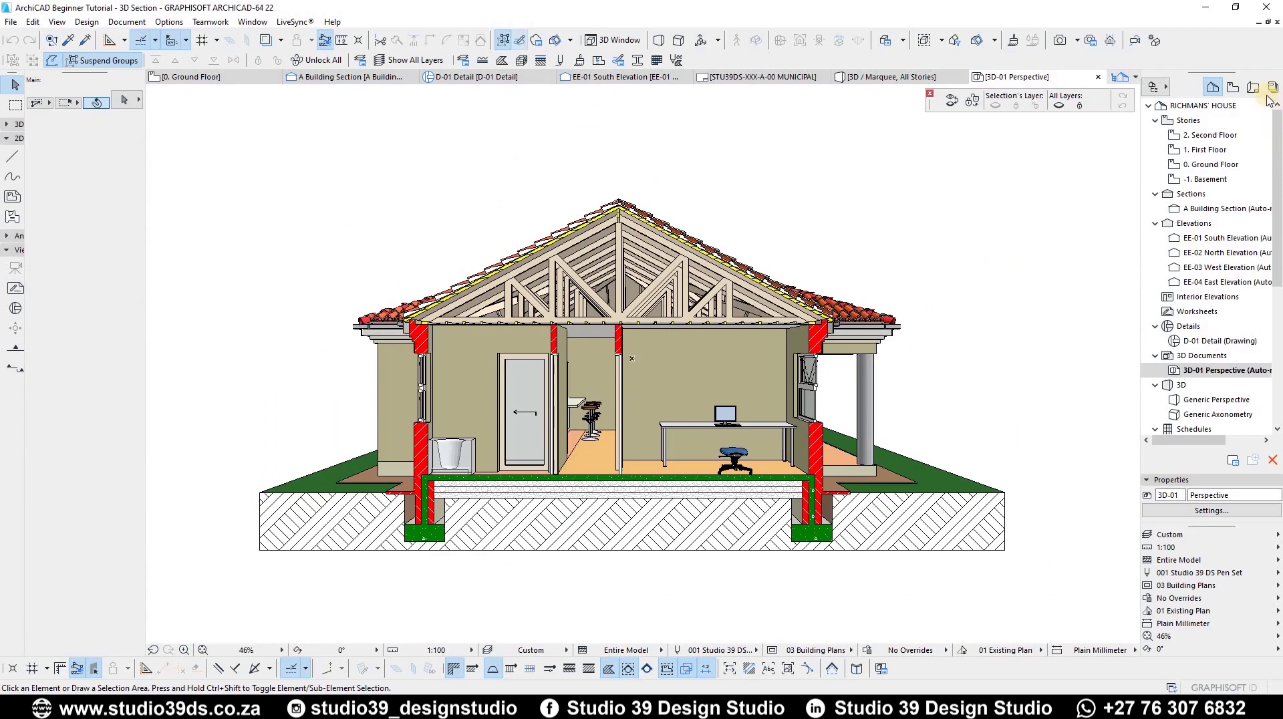
# Open the view settings of the saved D-01 Detail view, review its layer, scale and pen set options, and close them
pyautogui.rightClick(1215, 369)
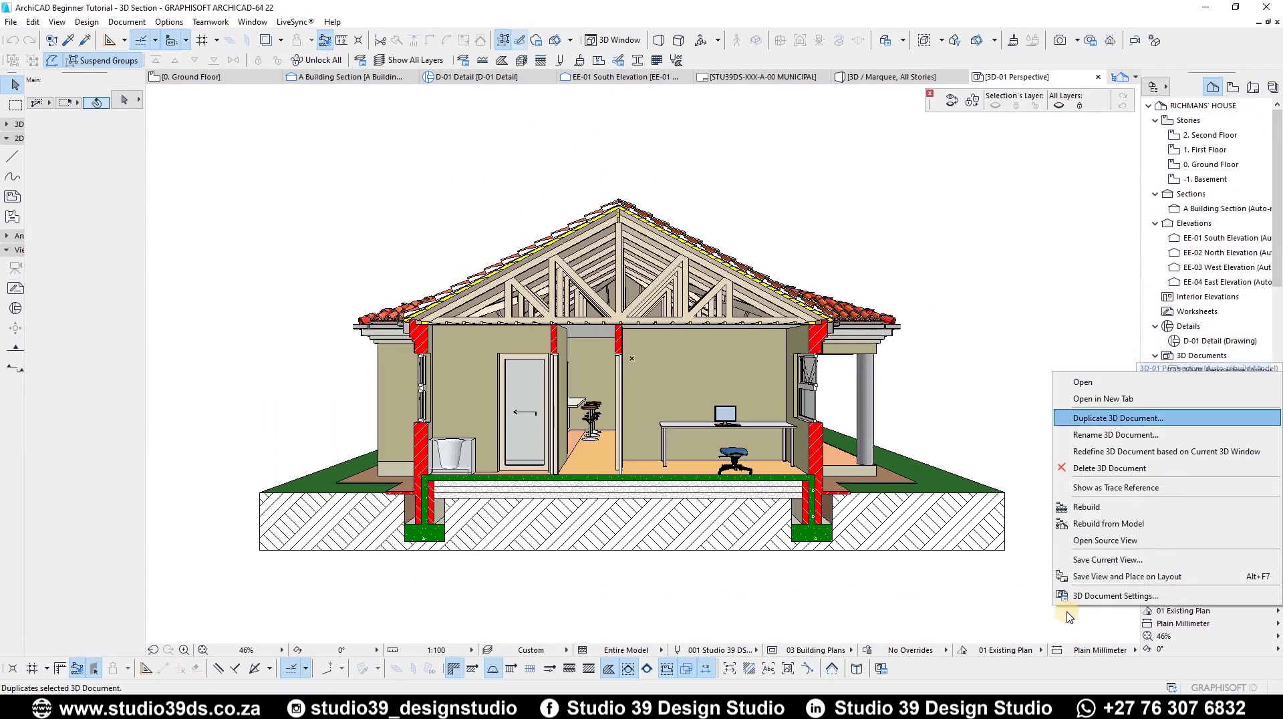
pyautogui.click(1083, 251)
pyautogui.click(1233, 87)
pyautogui.click(1200, 341)
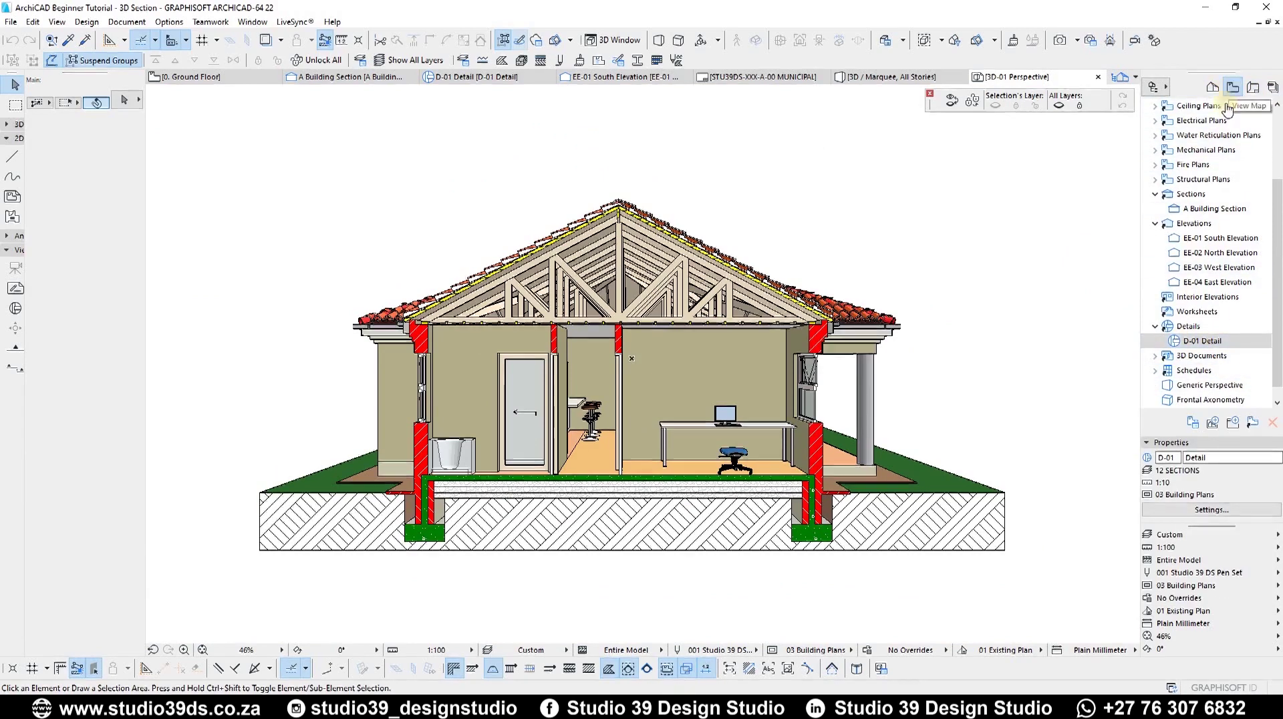
pyautogui.rightClick(1202, 341)
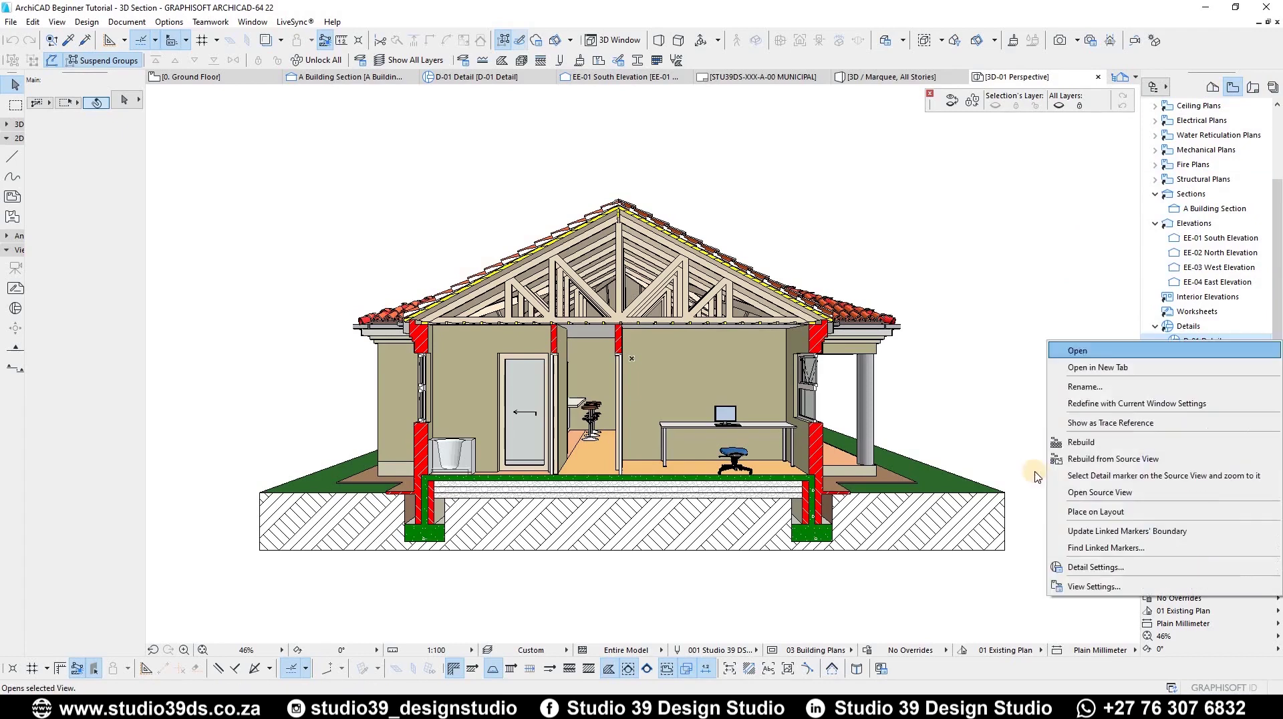
pyautogui.click(1099, 587)
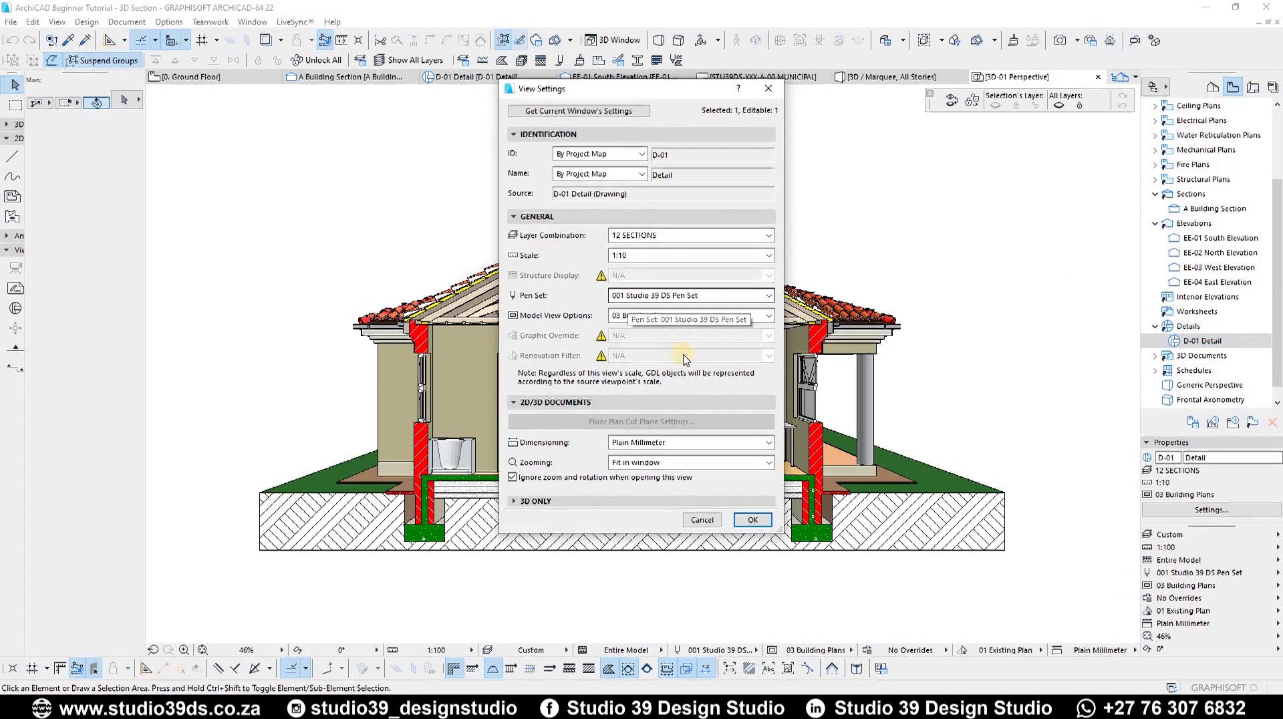
pyautogui.click(751, 519)
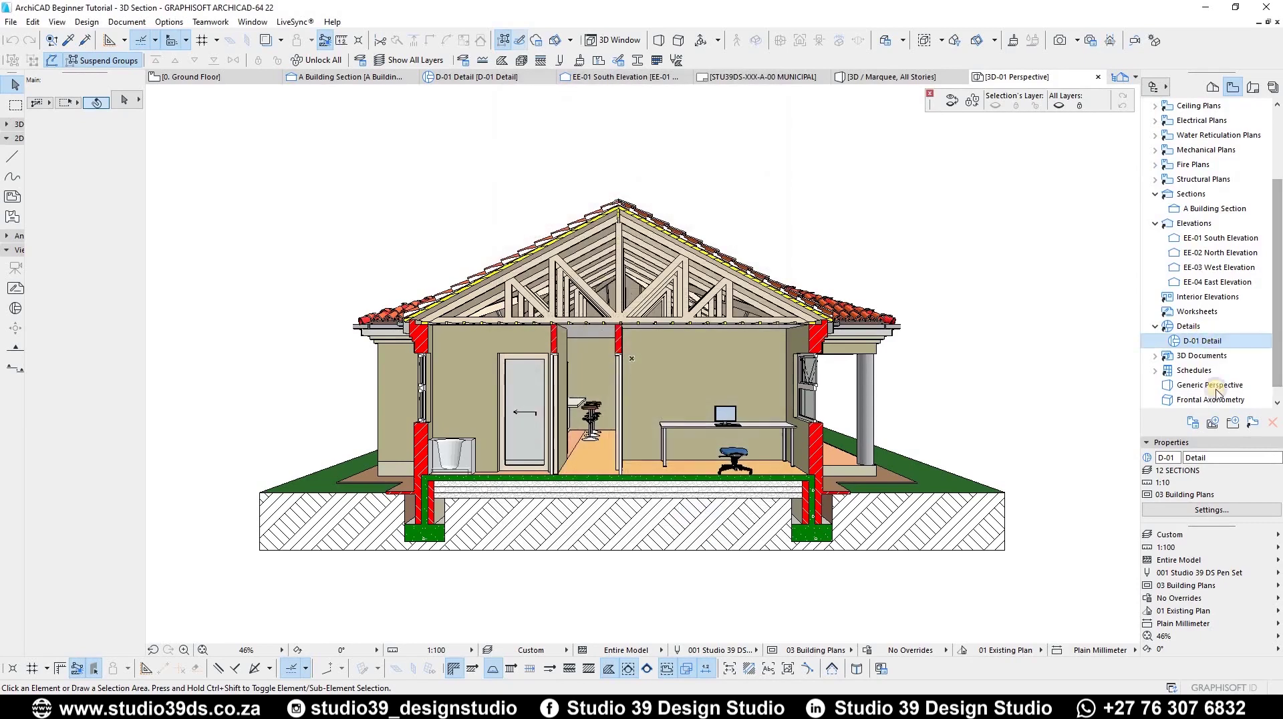
pyautogui.rightClick(1206, 340)
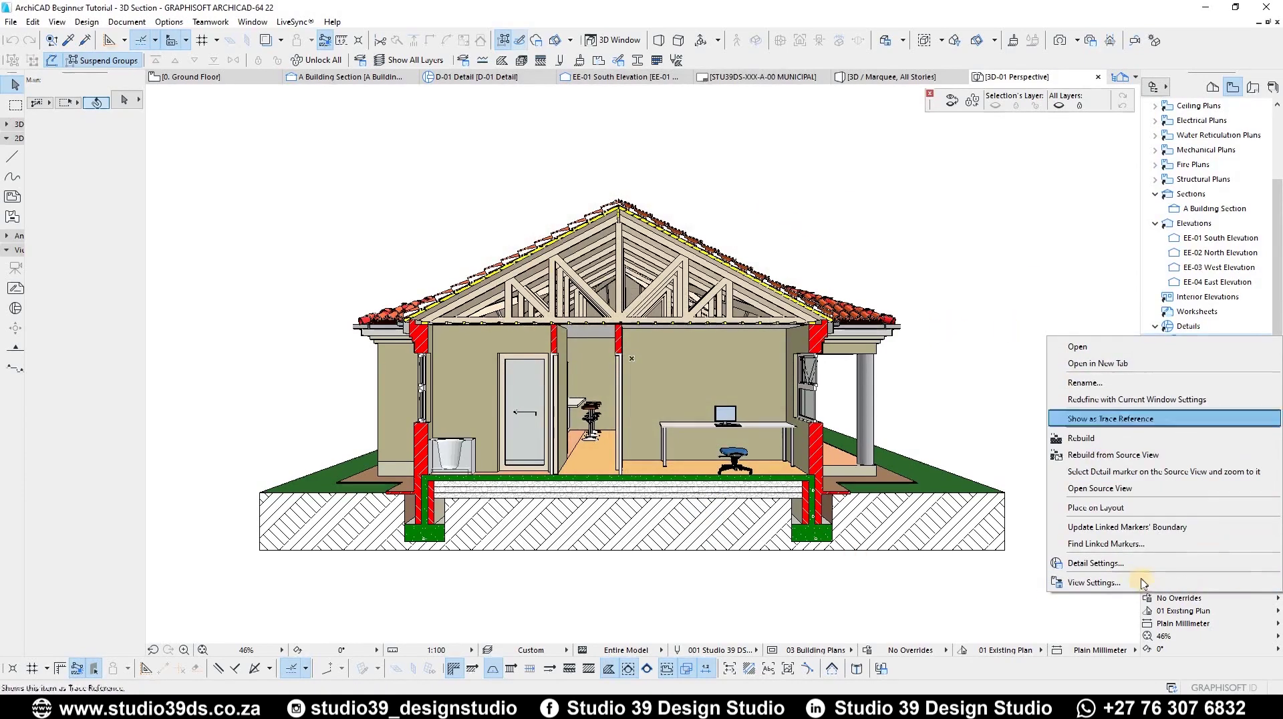
pyautogui.click(730, 215)
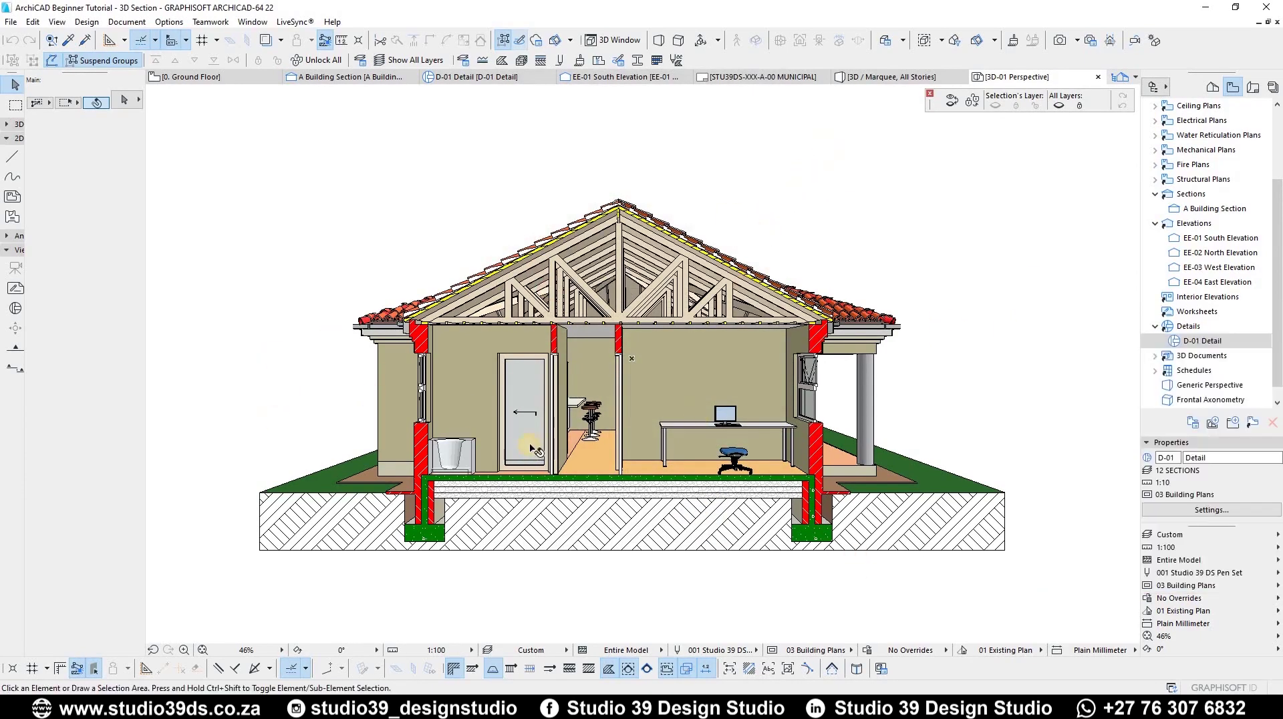
pyautogui.moveTo(508, 437)
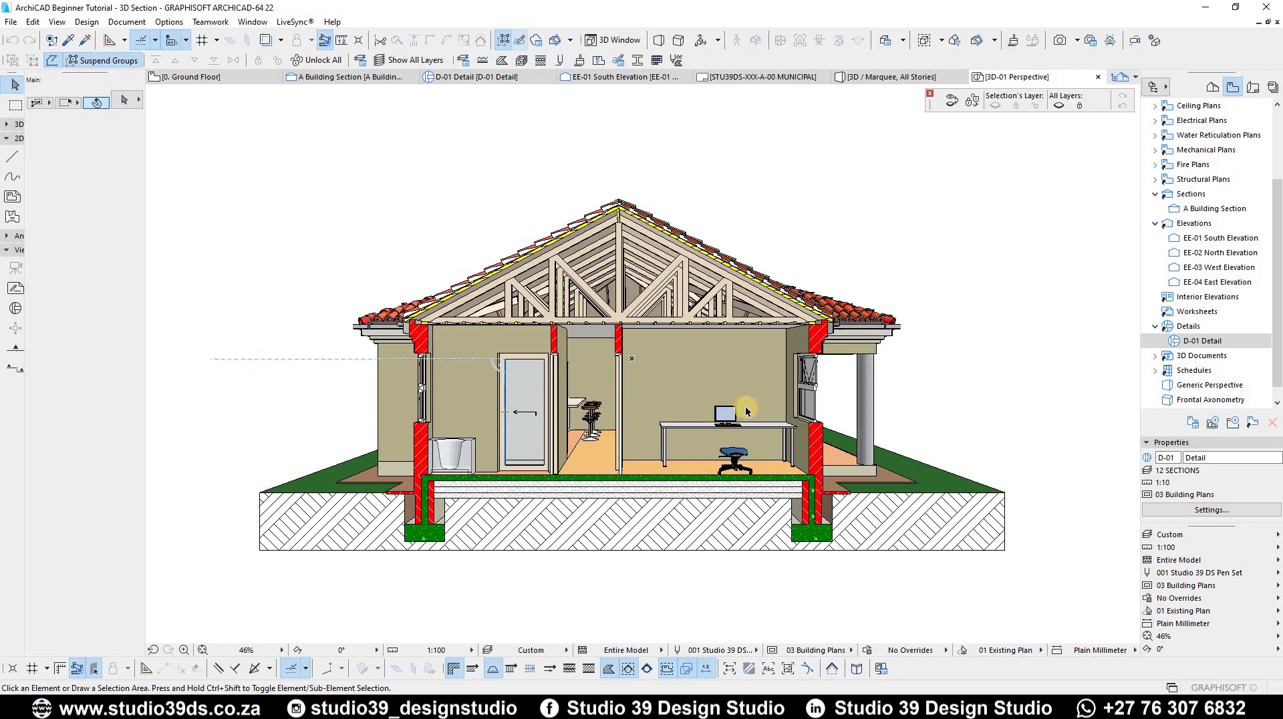
pyautogui.rightClick(1219, 341)
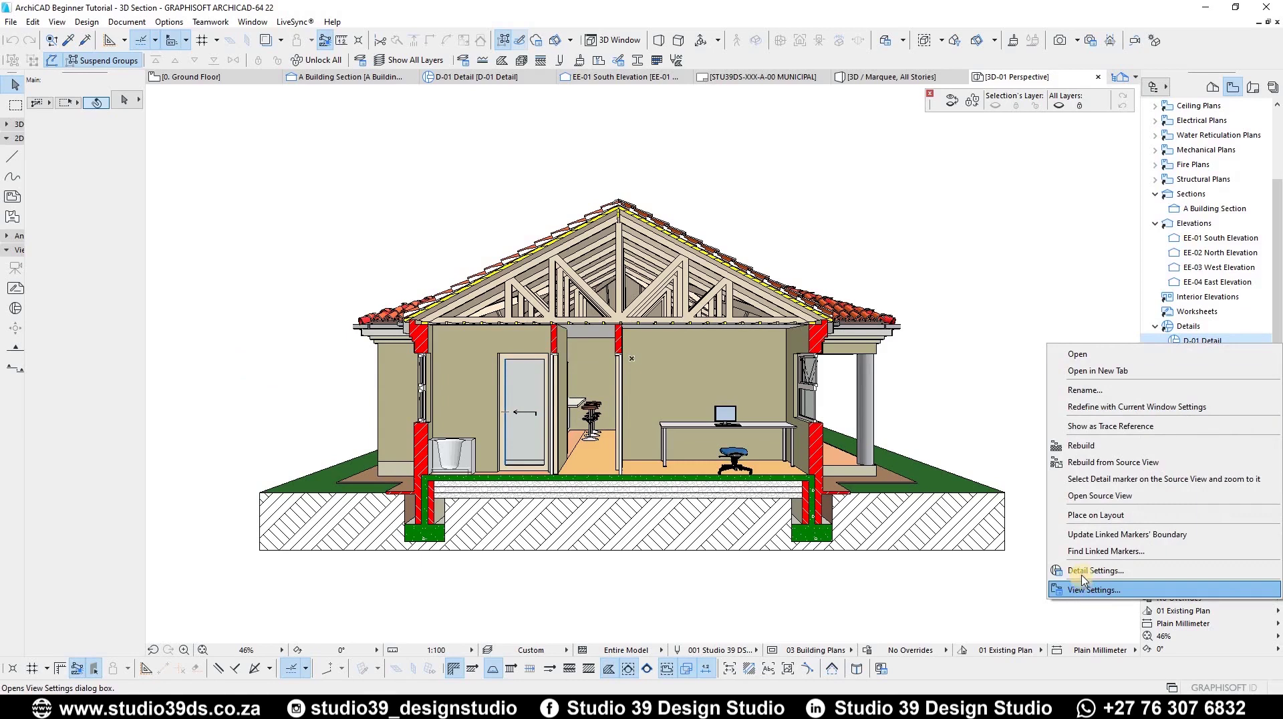
pyautogui.click(1082, 574)
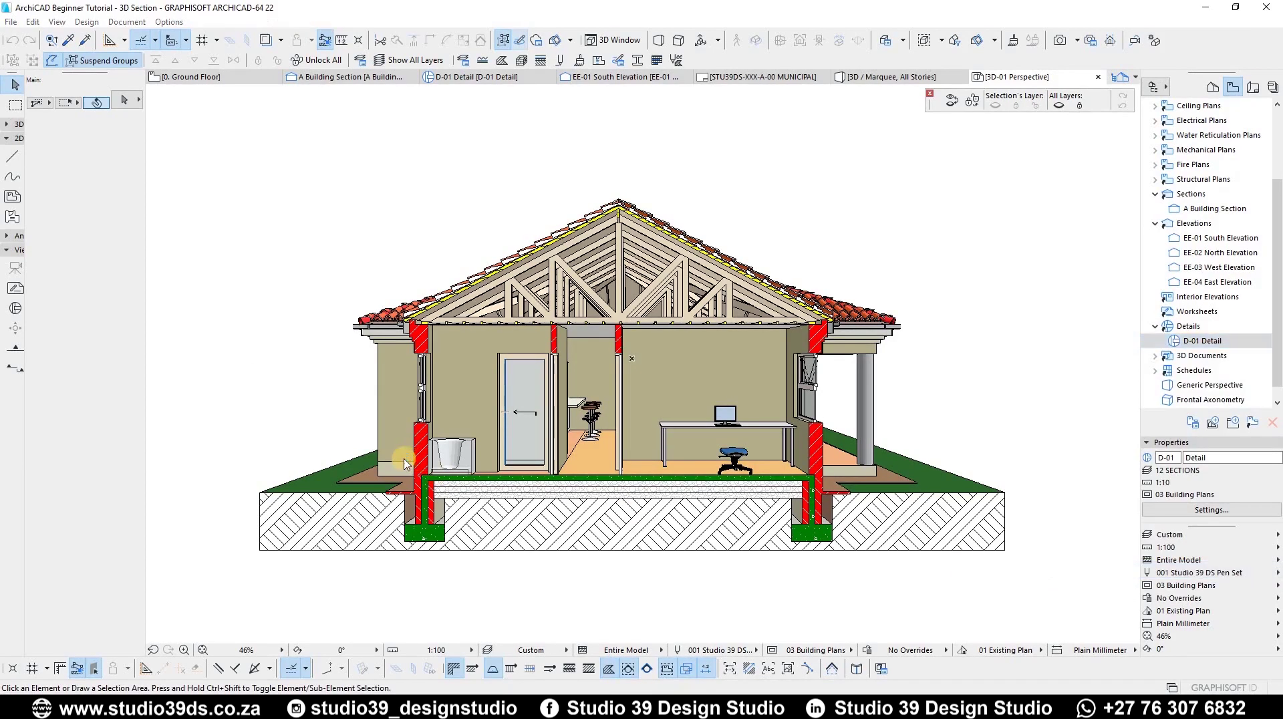
pyautogui.click(383, 577)
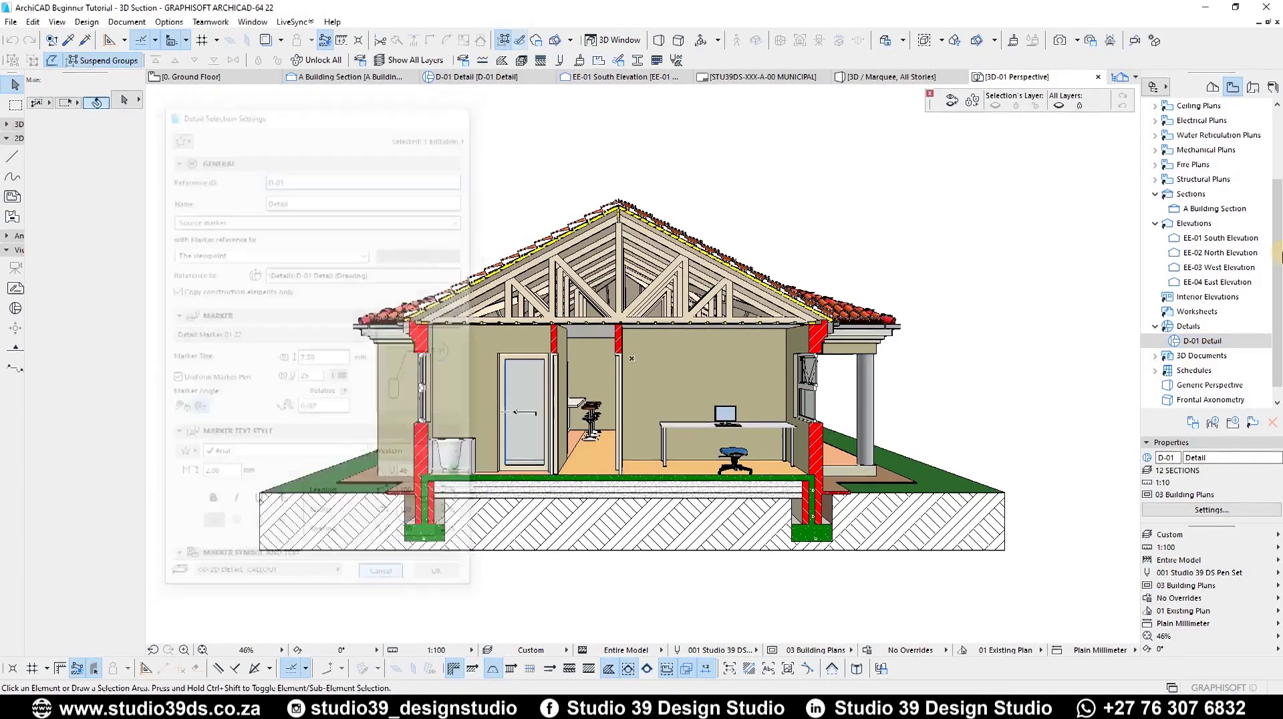
# Open the 3D document settings of the 3D-01 Perspective view and collapse its General and 3D Projection sections
pyautogui.click(1155, 341)
pyautogui.click(1210, 355)
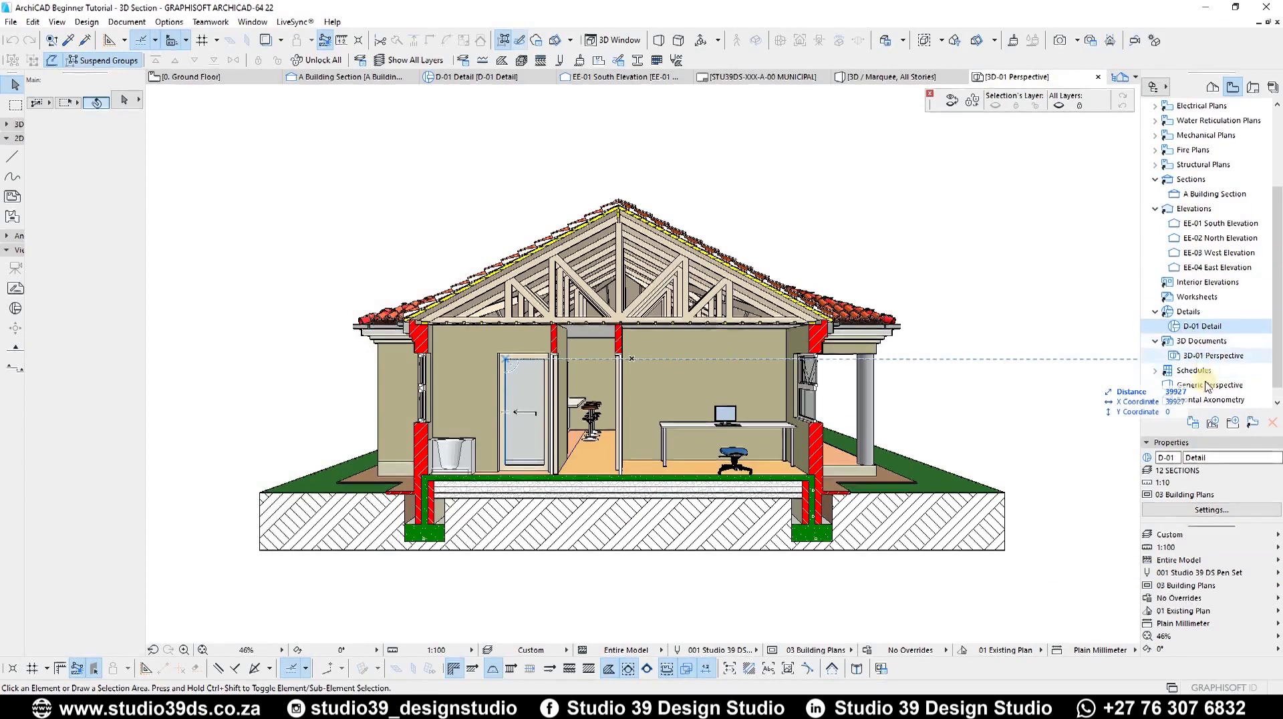
pyautogui.rightClick(1211, 357)
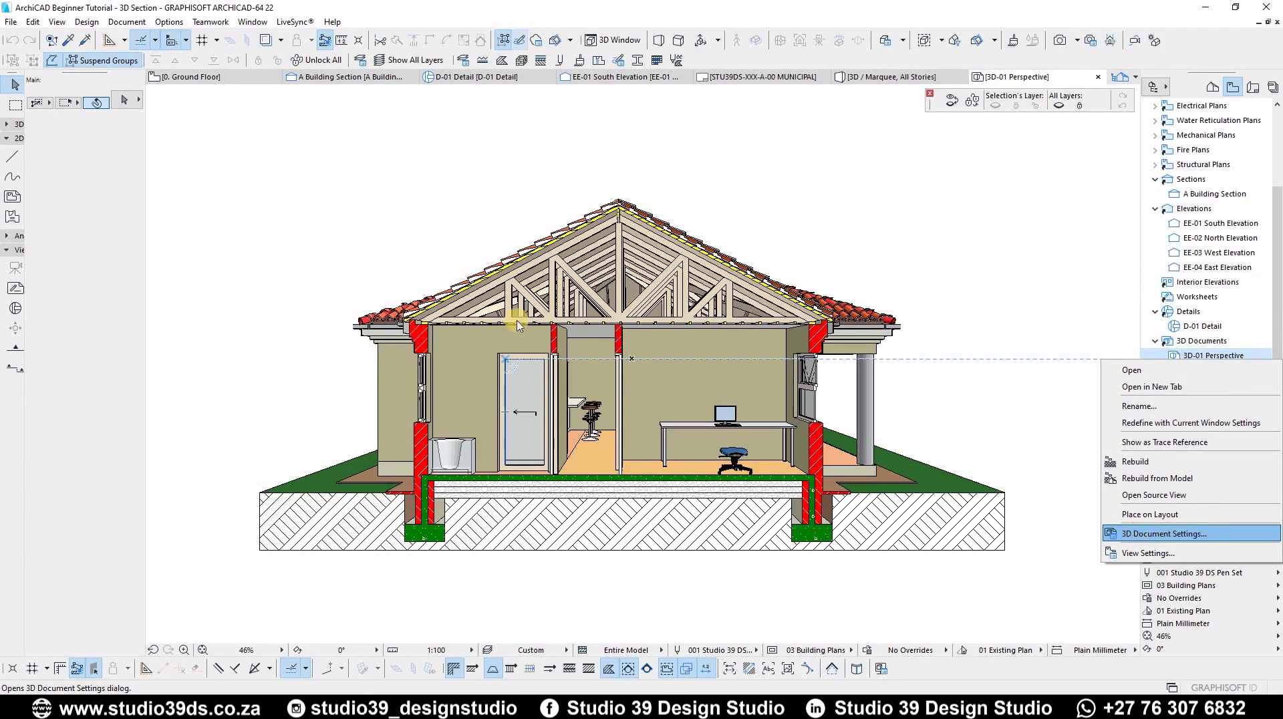
pyautogui.click(1143, 540)
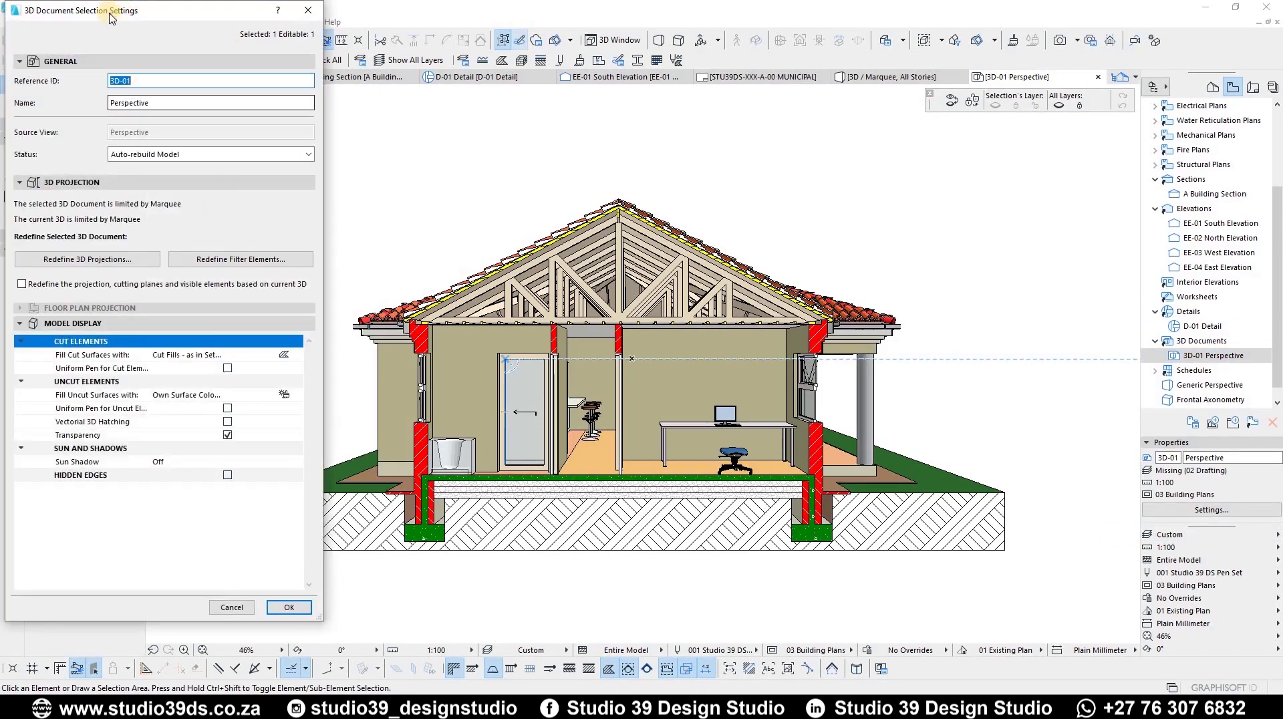
pyautogui.moveTo(141, 12); pyautogui.dragTo(182, 19)
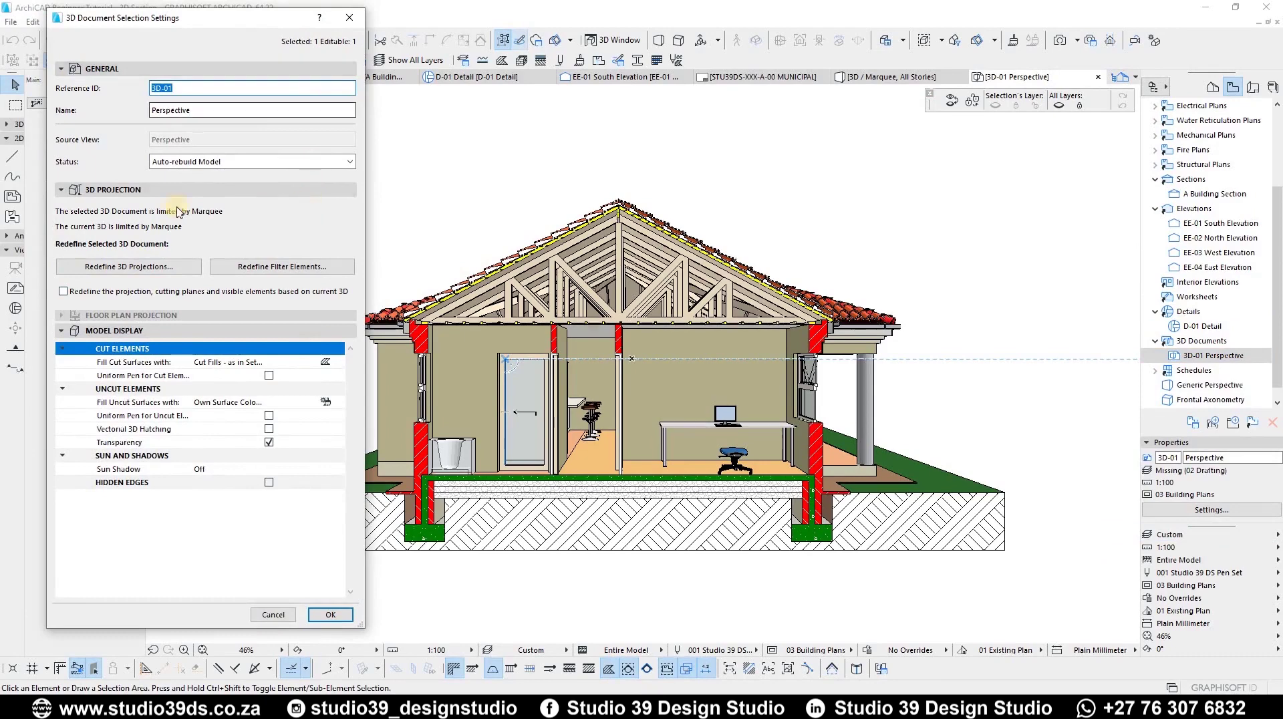
pyautogui.click(100, 68)
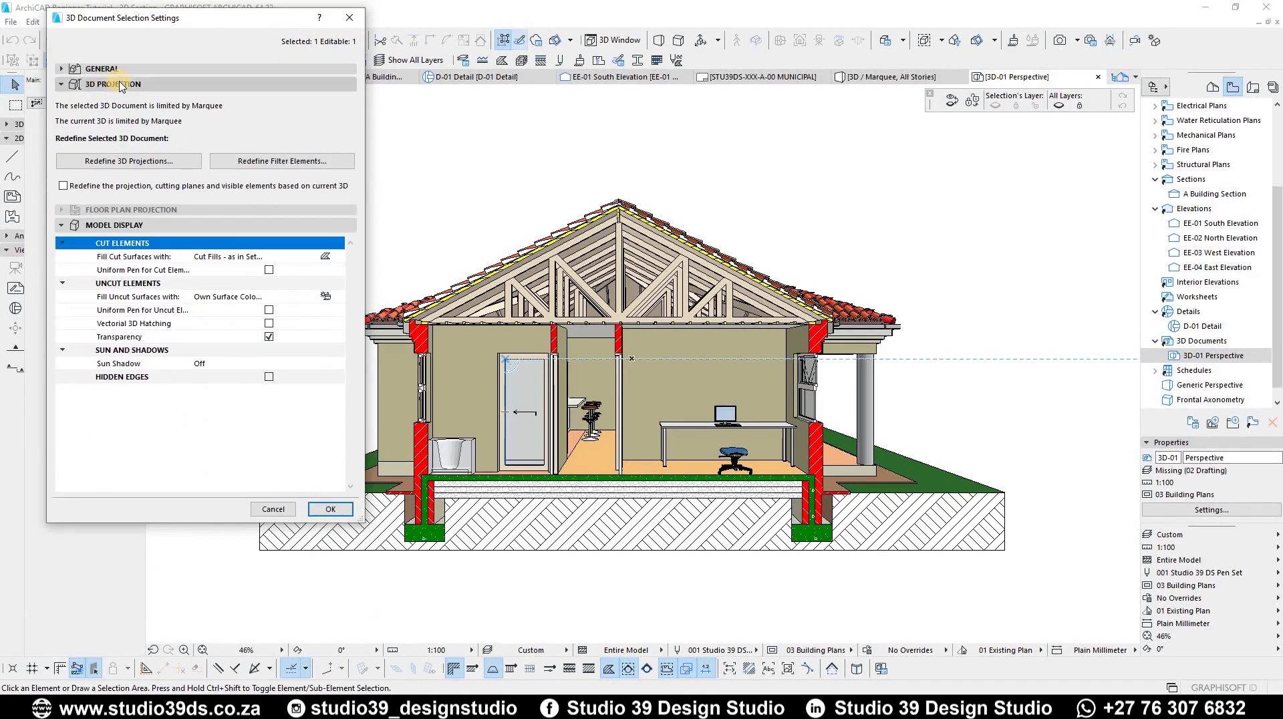
pyautogui.click(120, 85)
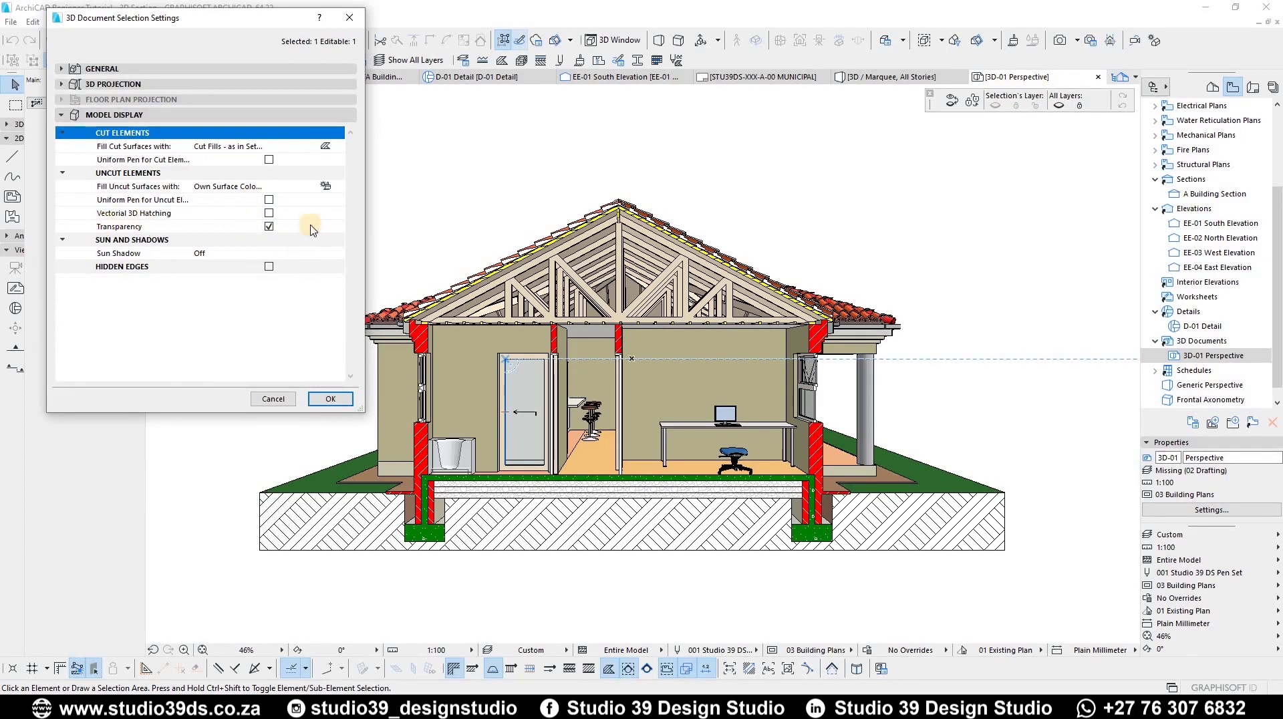
# Turn off Transparency for the uncut elements, set Sun Shadow to On, and apply the changes to the 3D document
pyautogui.click(271, 230)
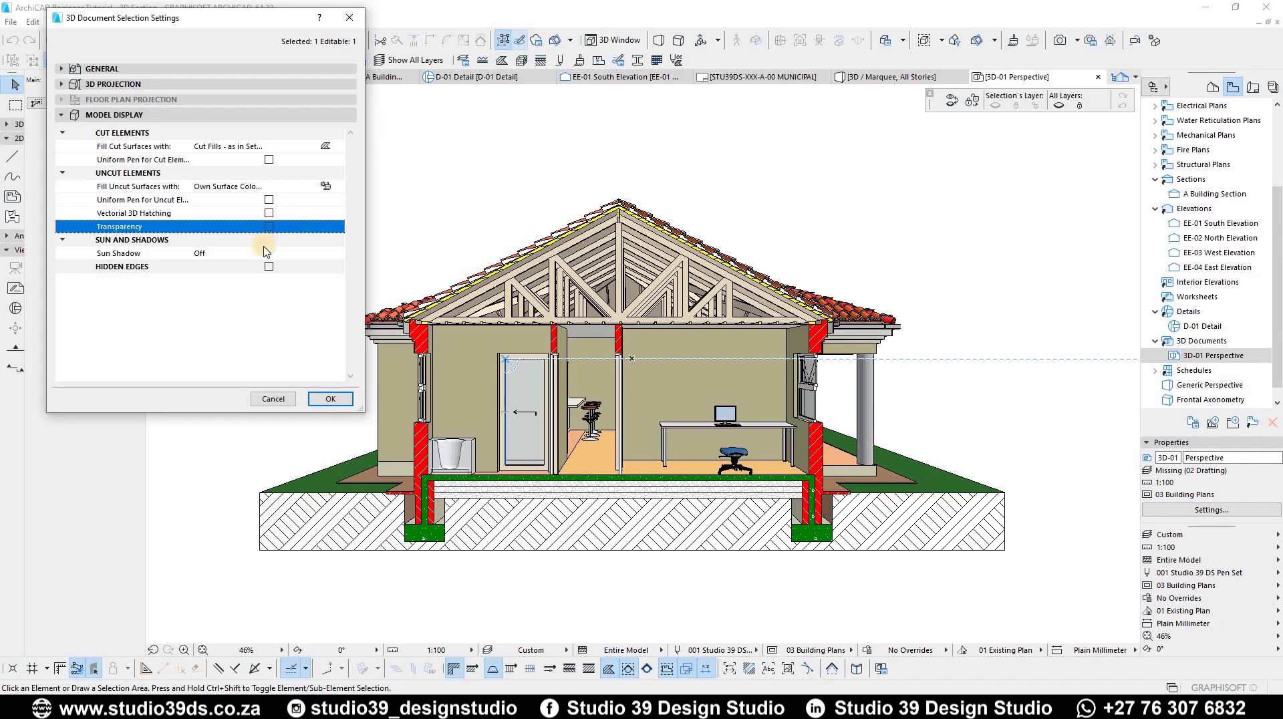
pyautogui.click(337, 254)
pyautogui.click(337, 253)
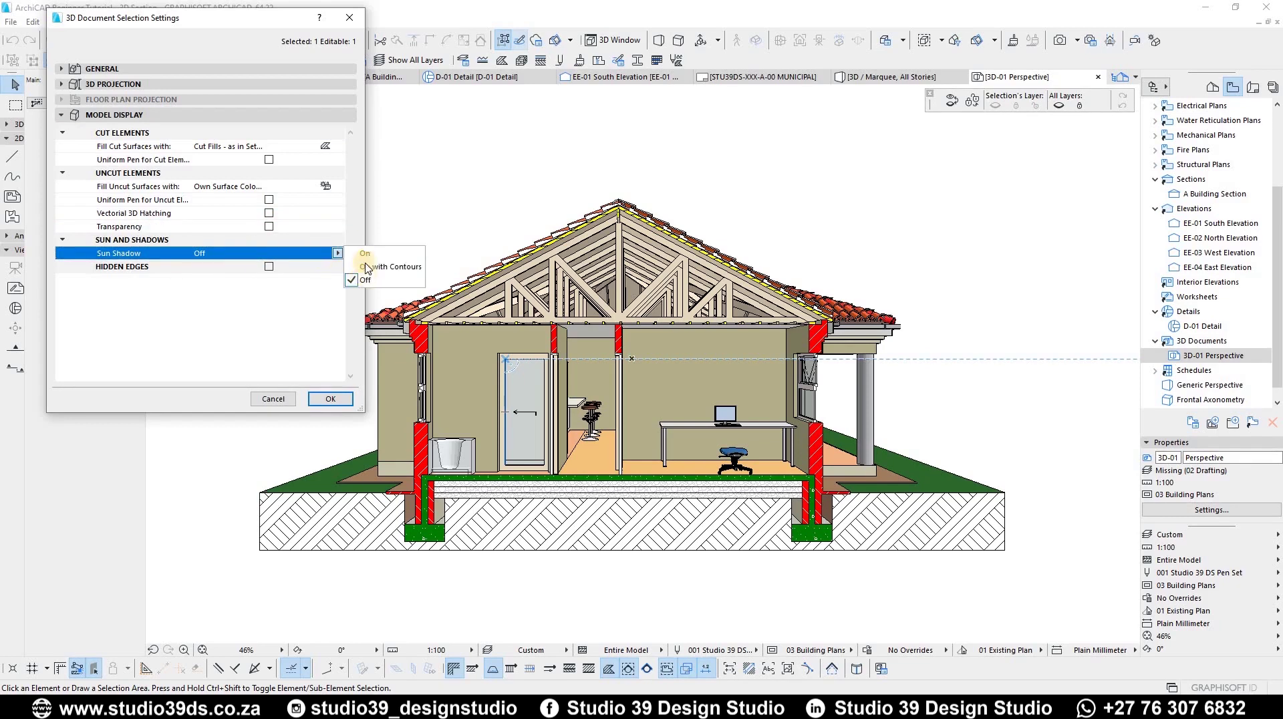
pyautogui.click(364, 255)
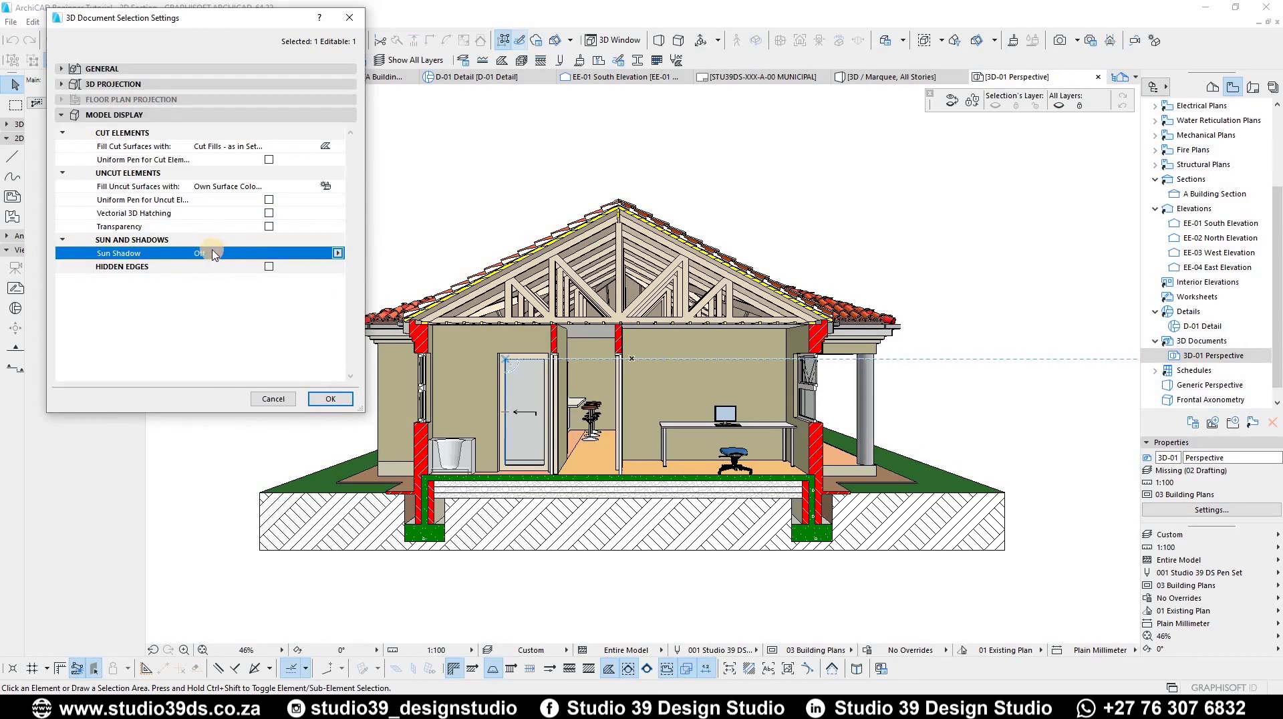
pyautogui.click(337, 254)
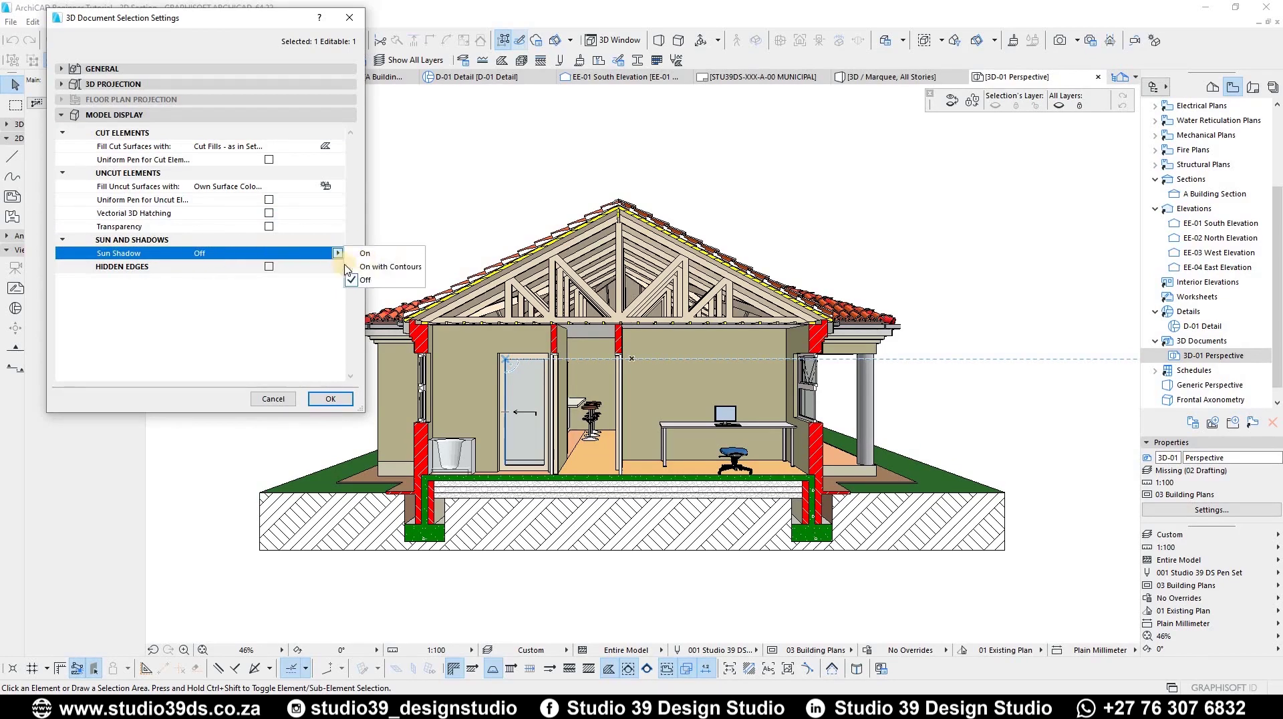
pyautogui.click(331, 398)
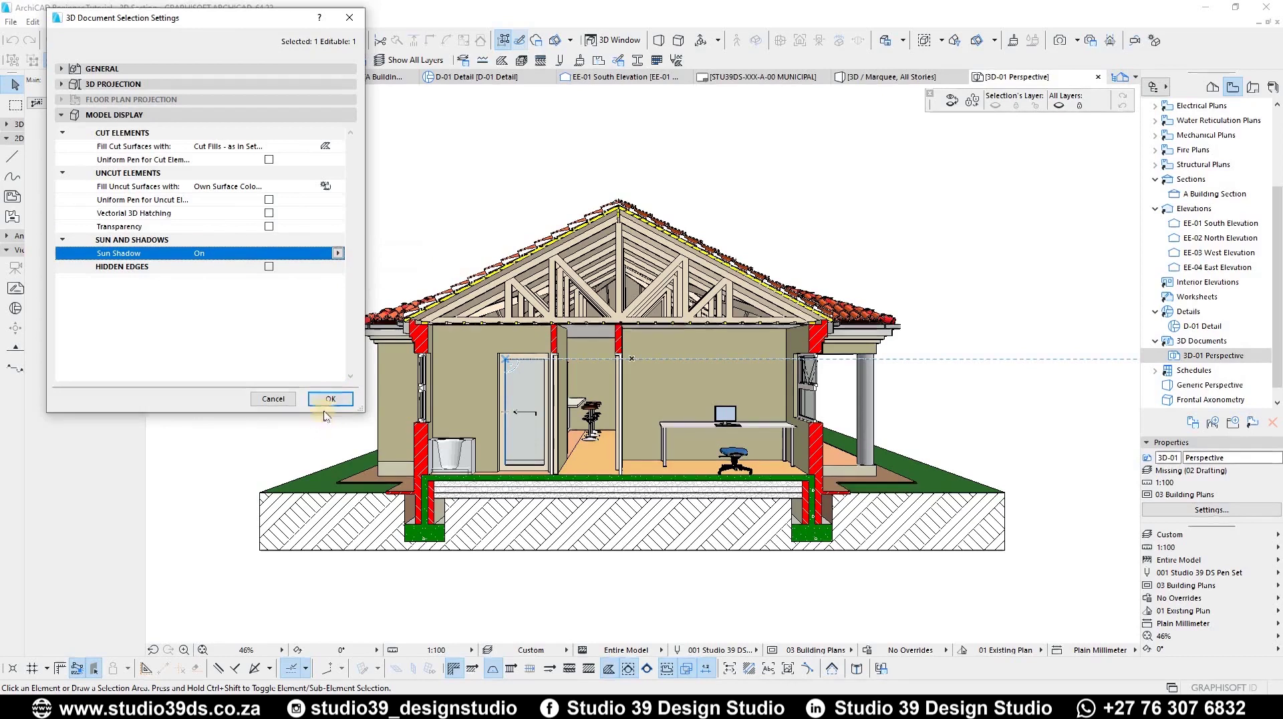
pyautogui.click(331, 399)
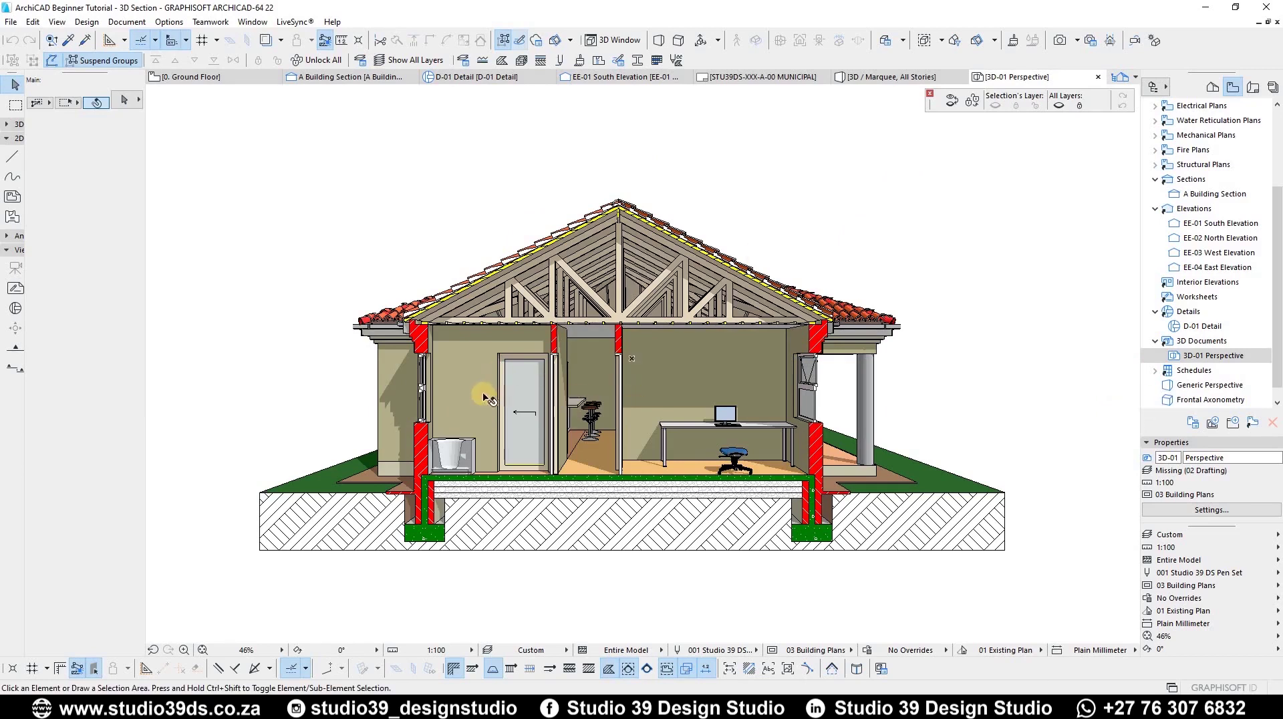
# Review the fill options for cut surfaces in the 3D-01 Perspective document settings and close them without changes
pyautogui.rightClick(1200, 356)
pyautogui.click(1159, 533)
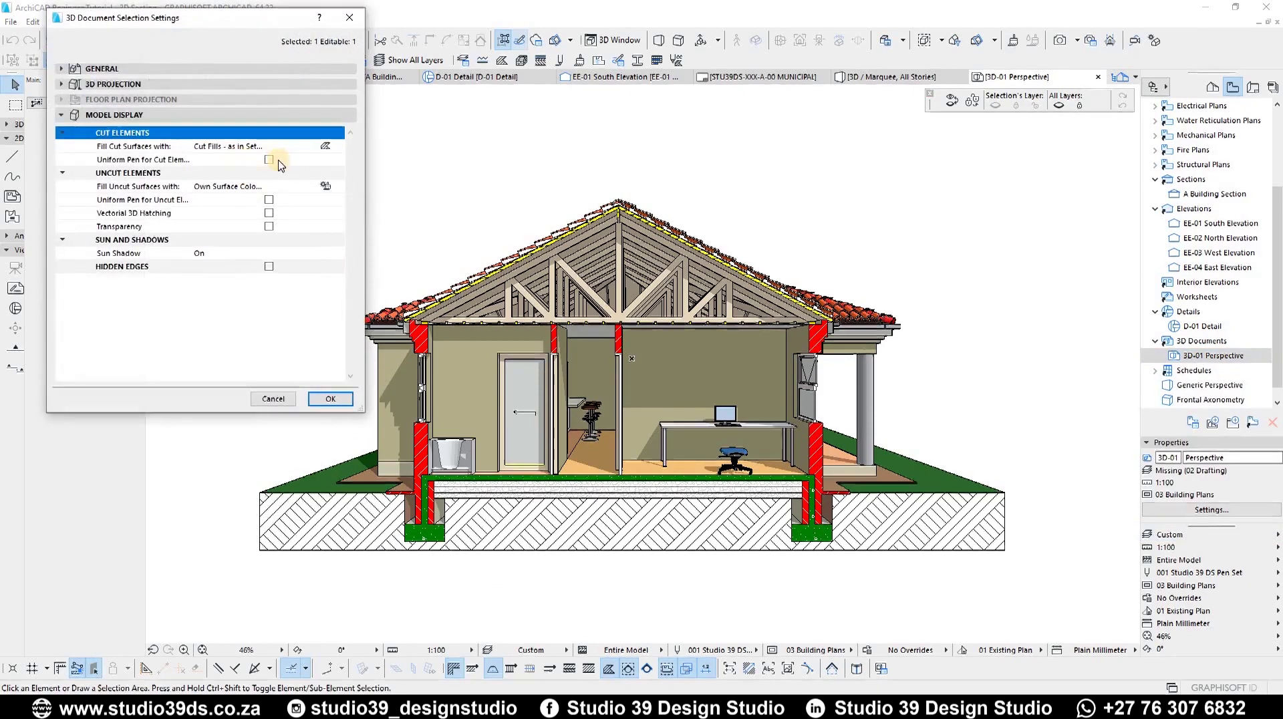
pyautogui.click(327, 147)
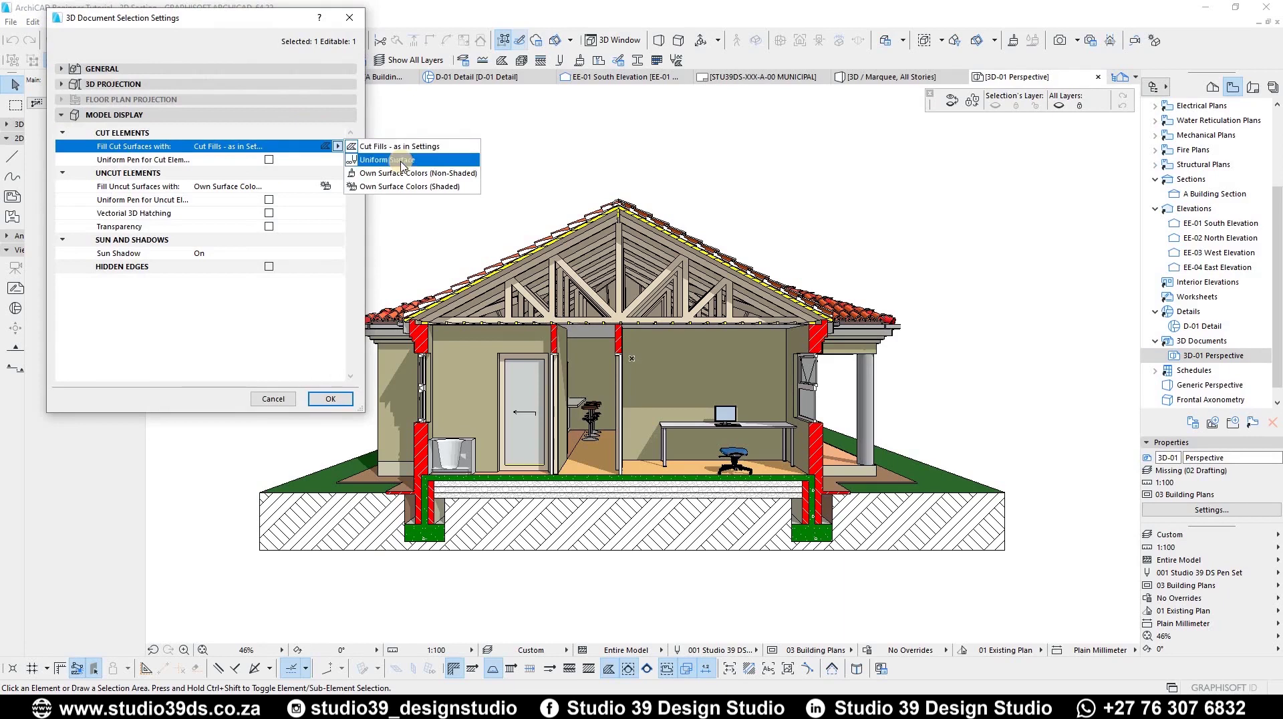
pyautogui.click(543, 168)
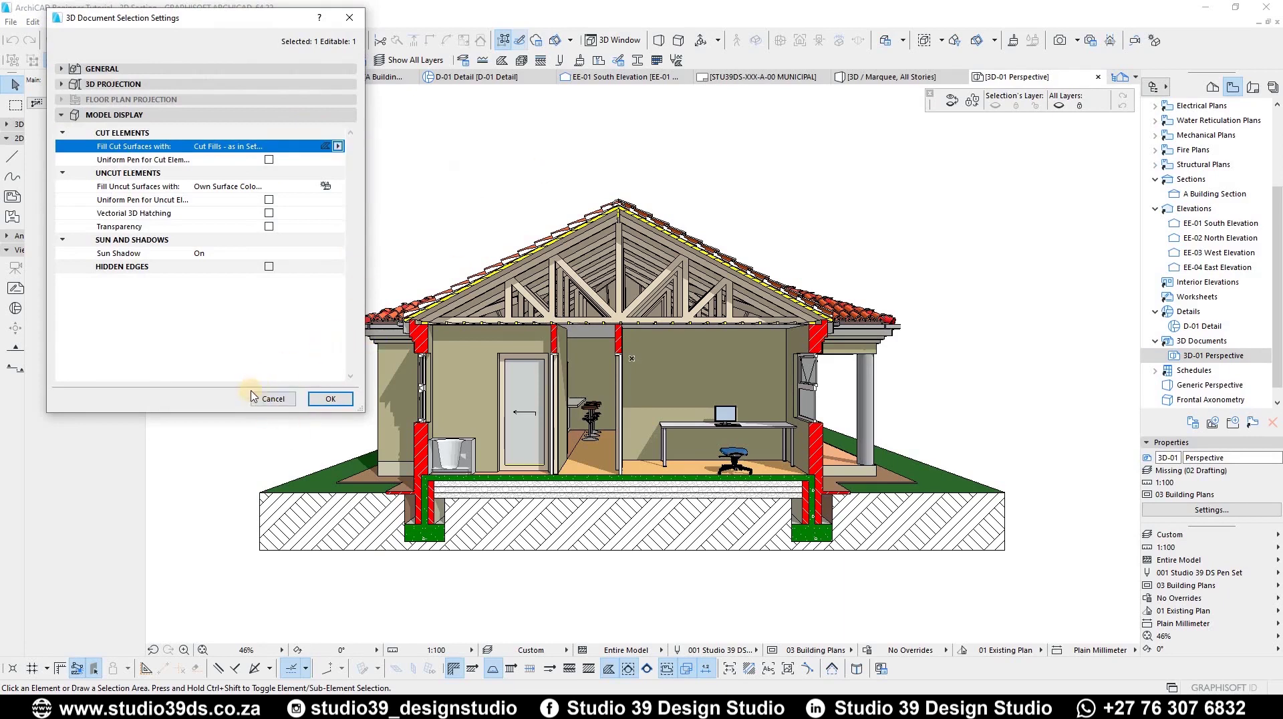
pyautogui.click(273, 399)
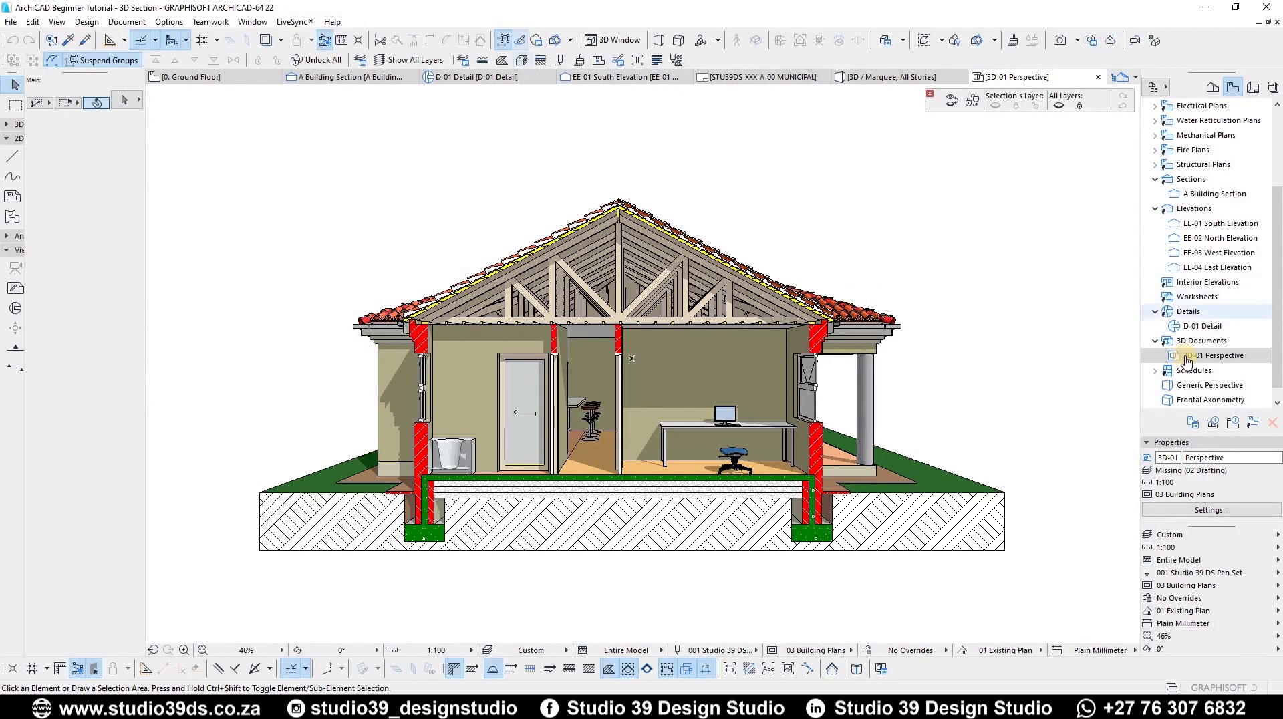
# Set the cut surfaces of the 3D-01 Perspective document to be filled with Uniform Surface and apply the change
pyautogui.rightClick(1181, 396)
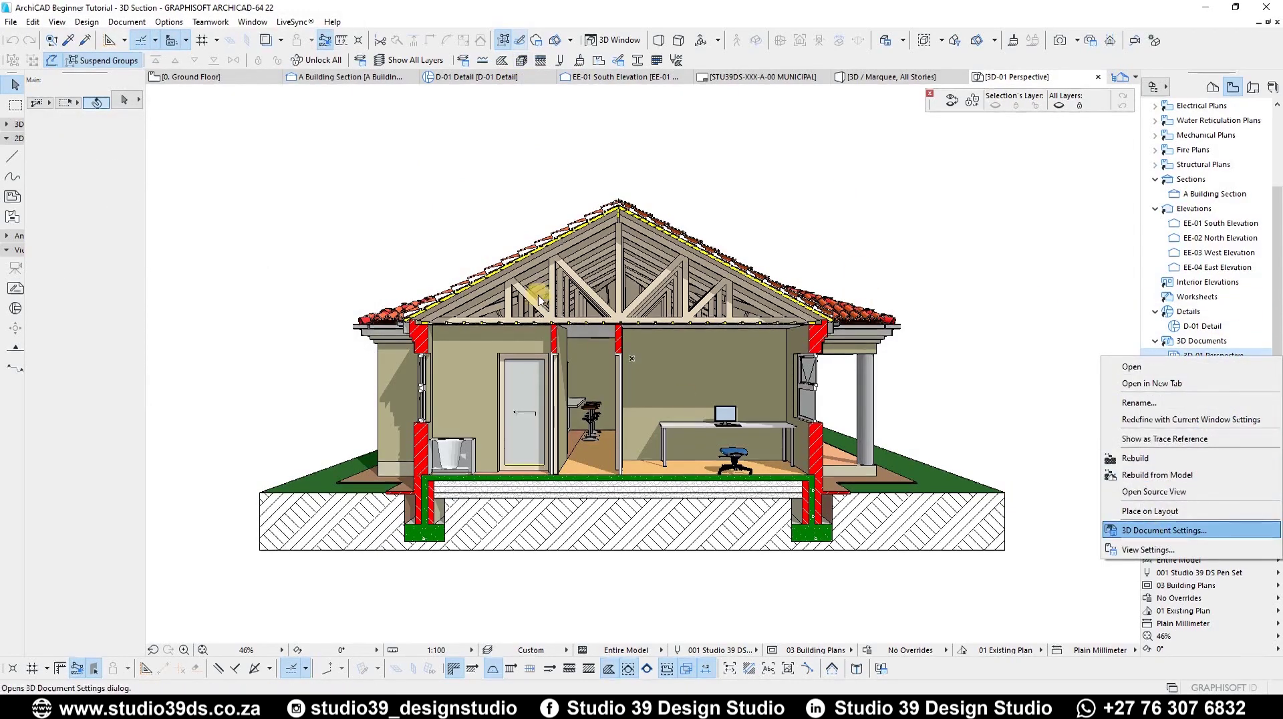
pyautogui.click(1156, 525)
pyautogui.click(336, 146)
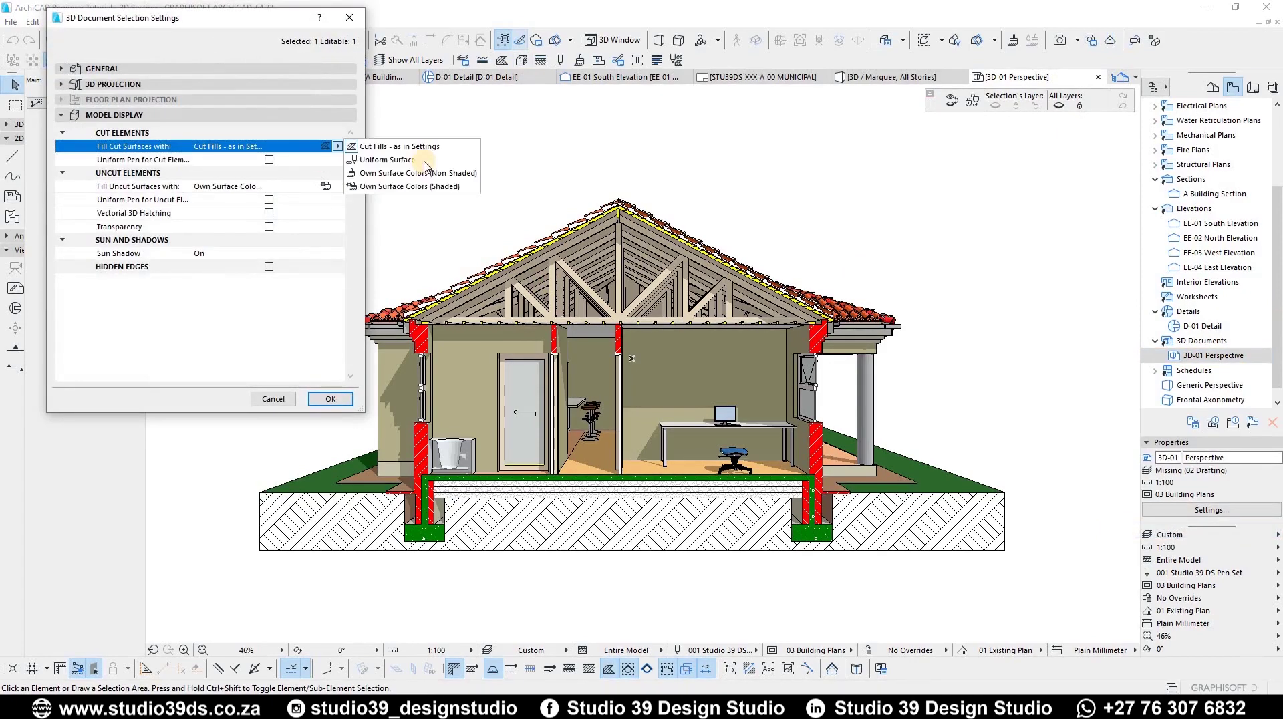
pyautogui.click(421, 160)
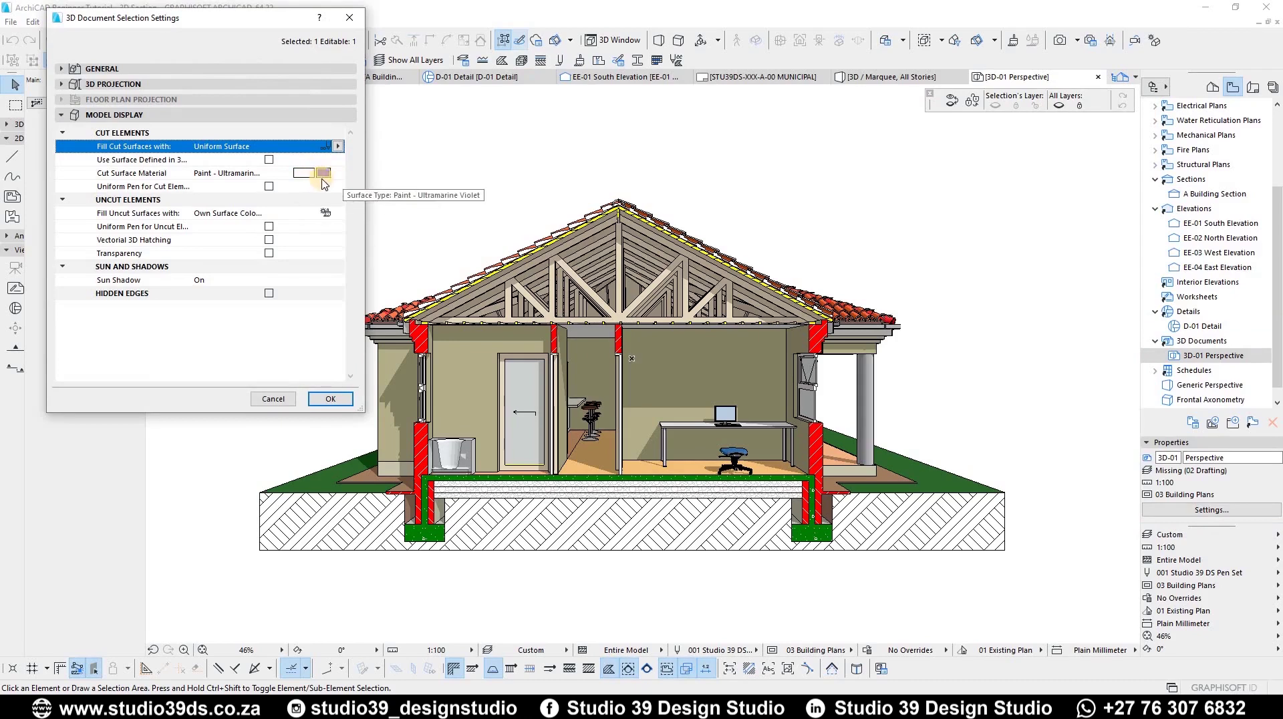
pyautogui.click(330, 399)
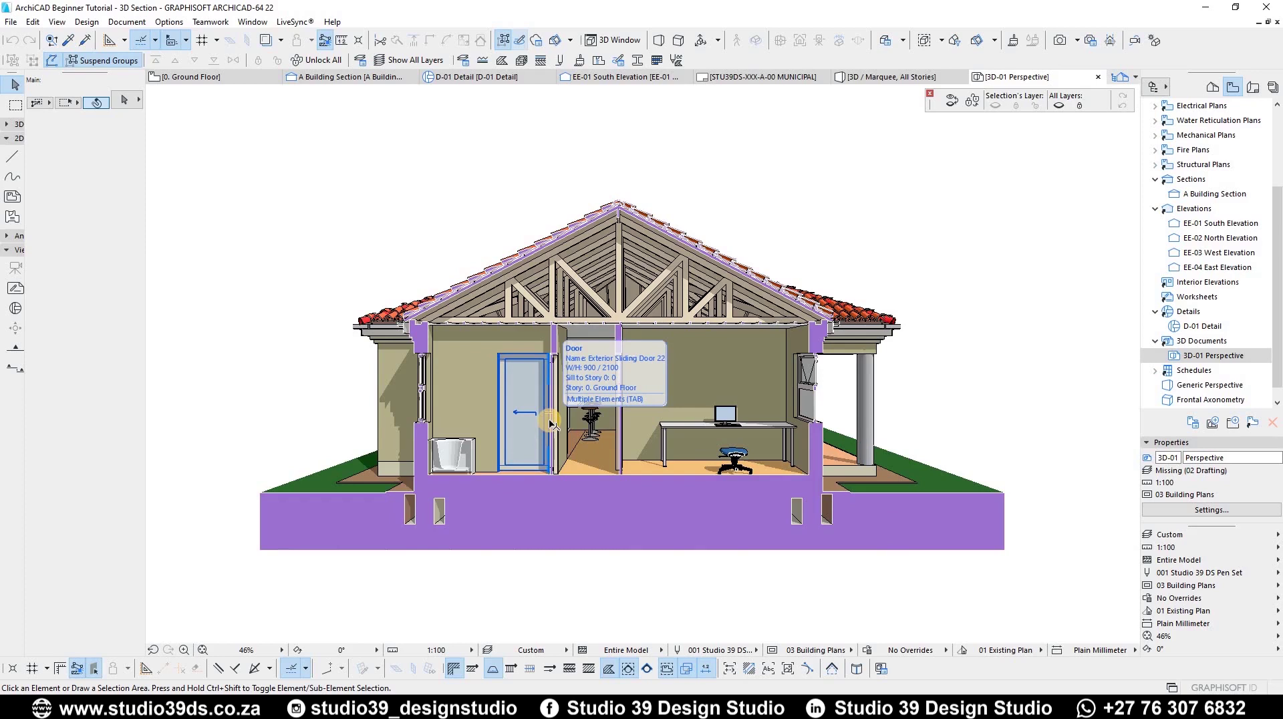
# Reopen the 3D-01 Perspective document settings and set the cut surface fill to Cut Fills - as in Settings
pyautogui.rightClick(1209, 356)
pyautogui.click(1149, 532)
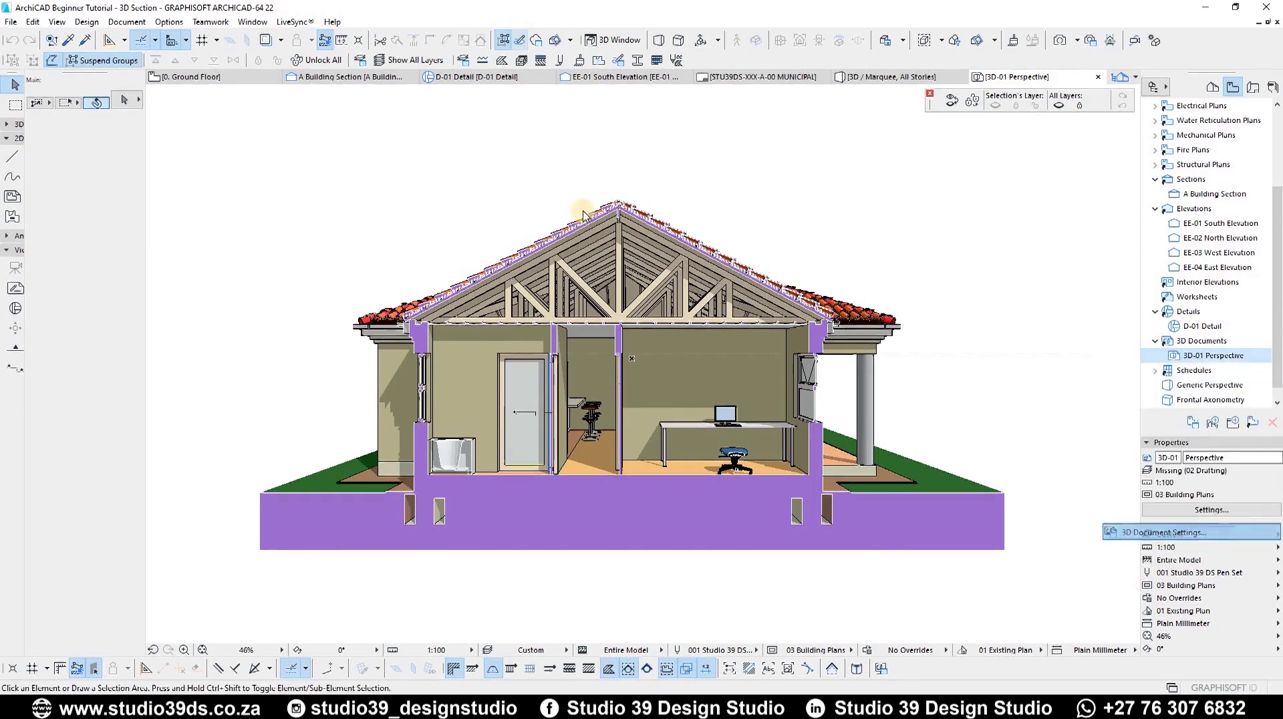
pyautogui.click(326, 147)
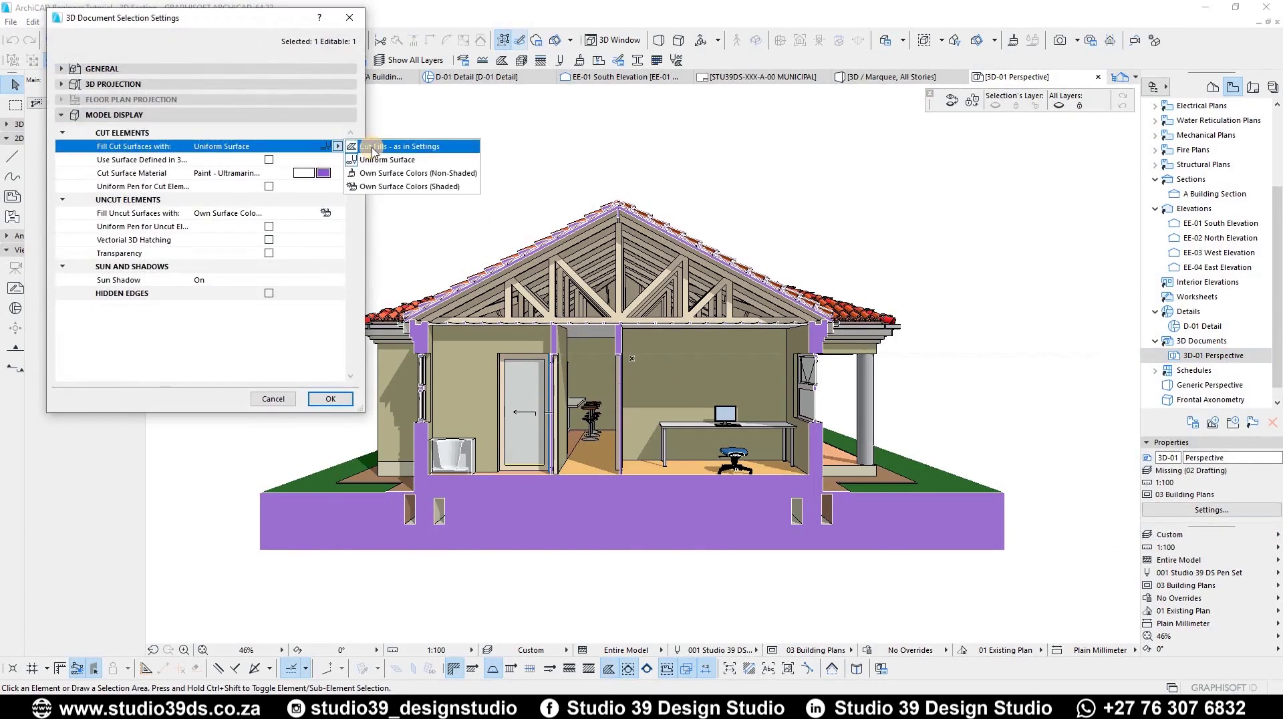
pyautogui.click(373, 148)
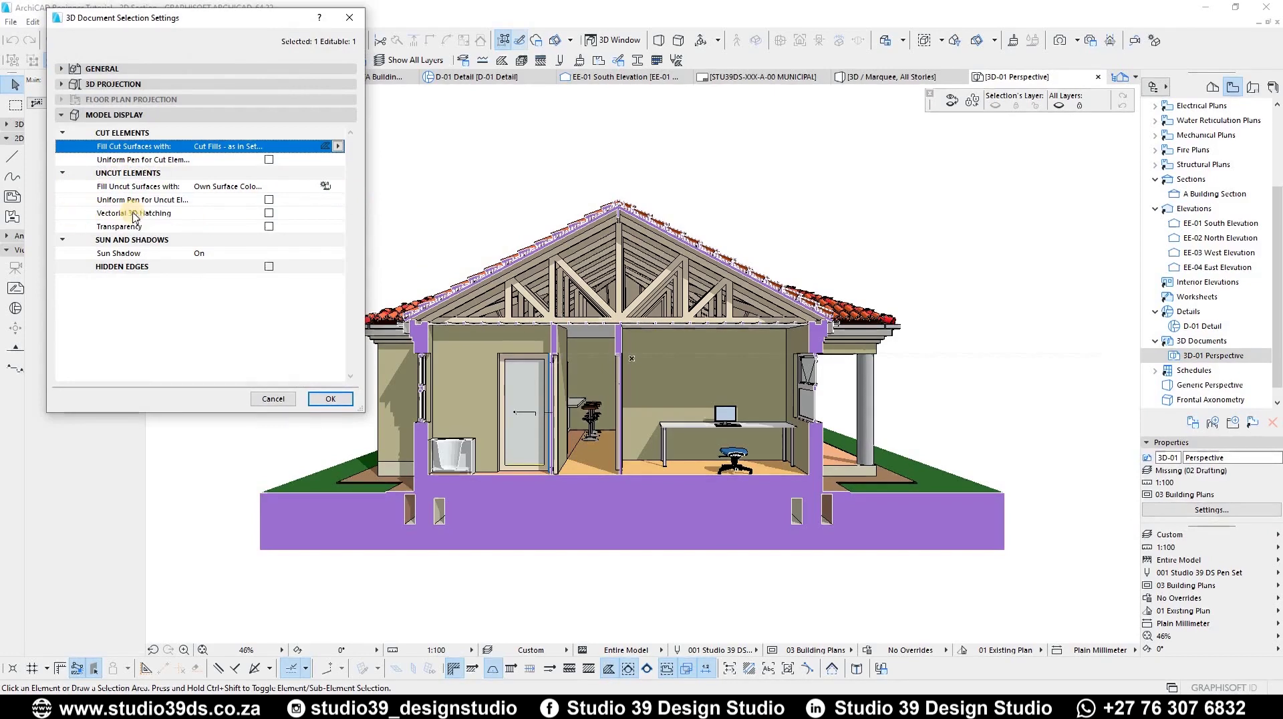
# Set the uncut surfaces to be filled with Uniform Pen Color, apply the change, and inspect the resulting section
pyautogui.click(332, 188)
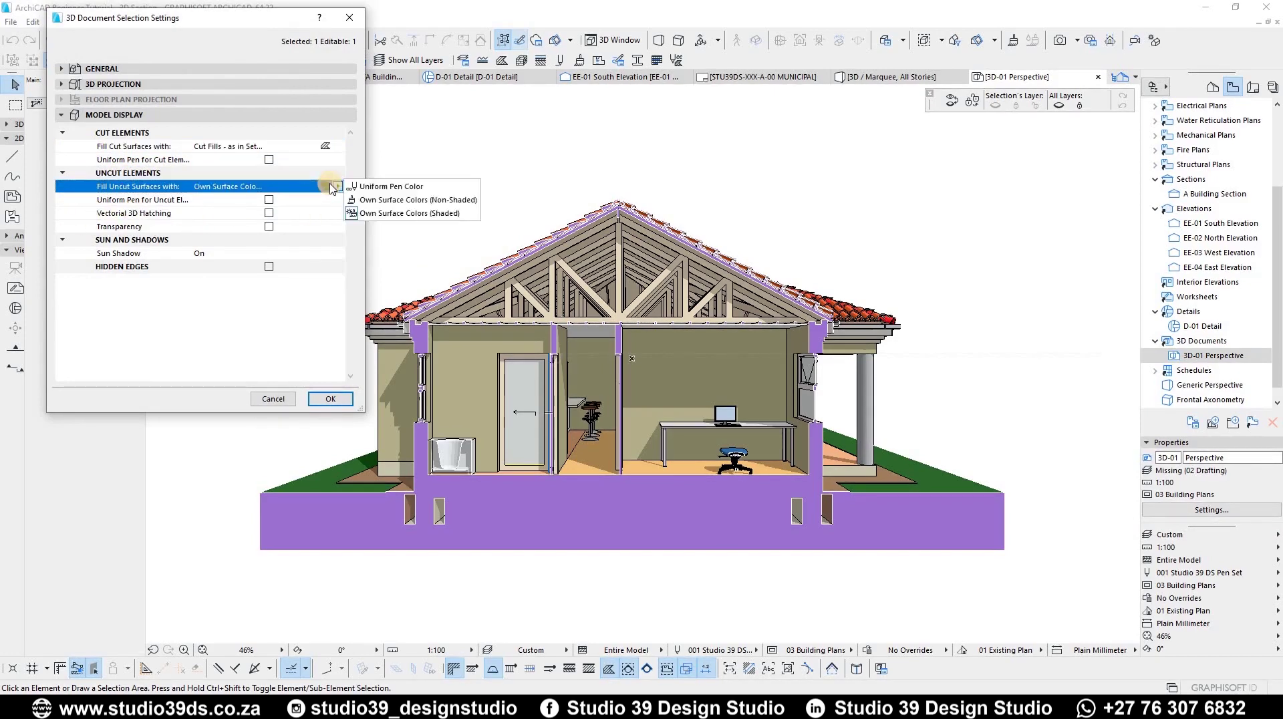
pyautogui.click(358, 187)
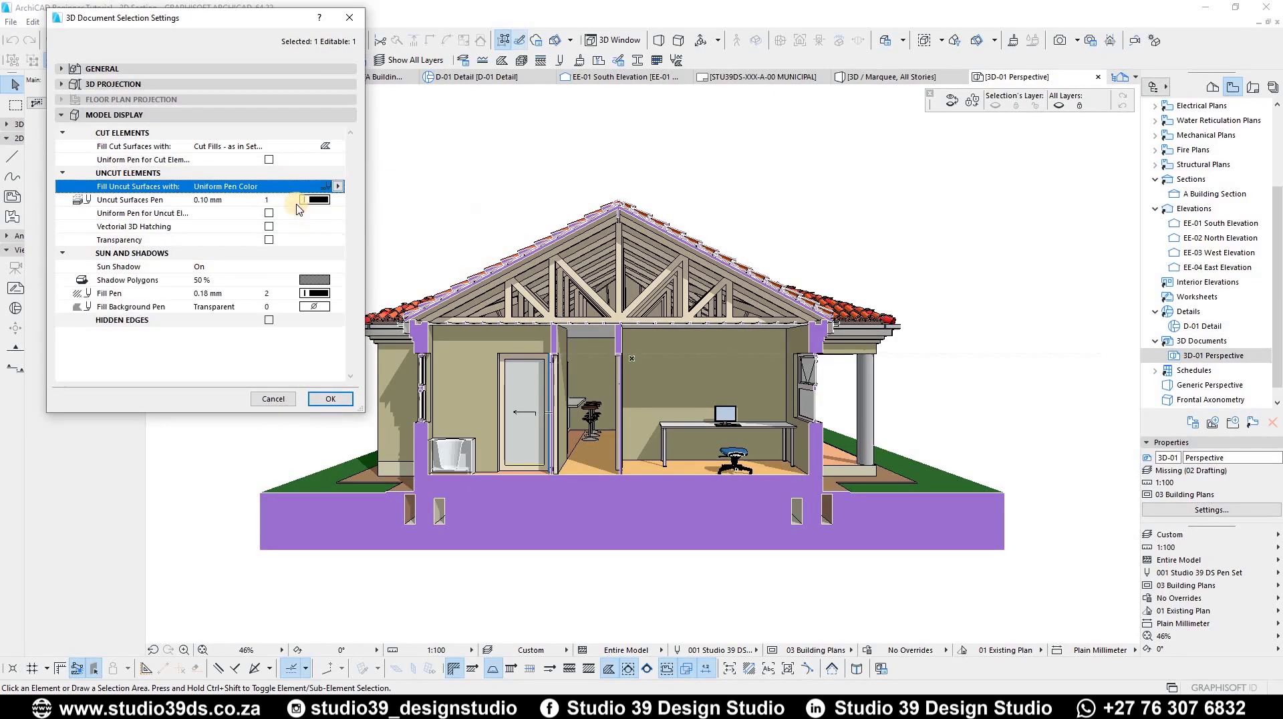
pyautogui.click(317, 203)
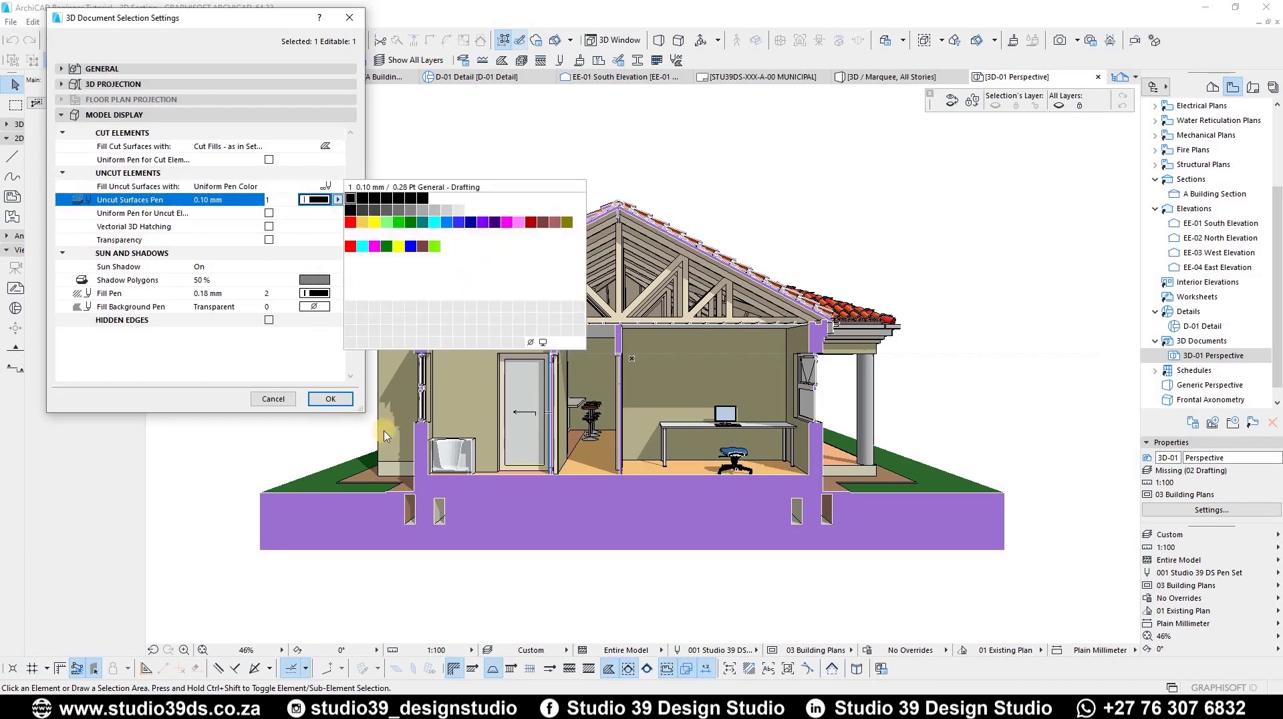
pyautogui.click(345, 408)
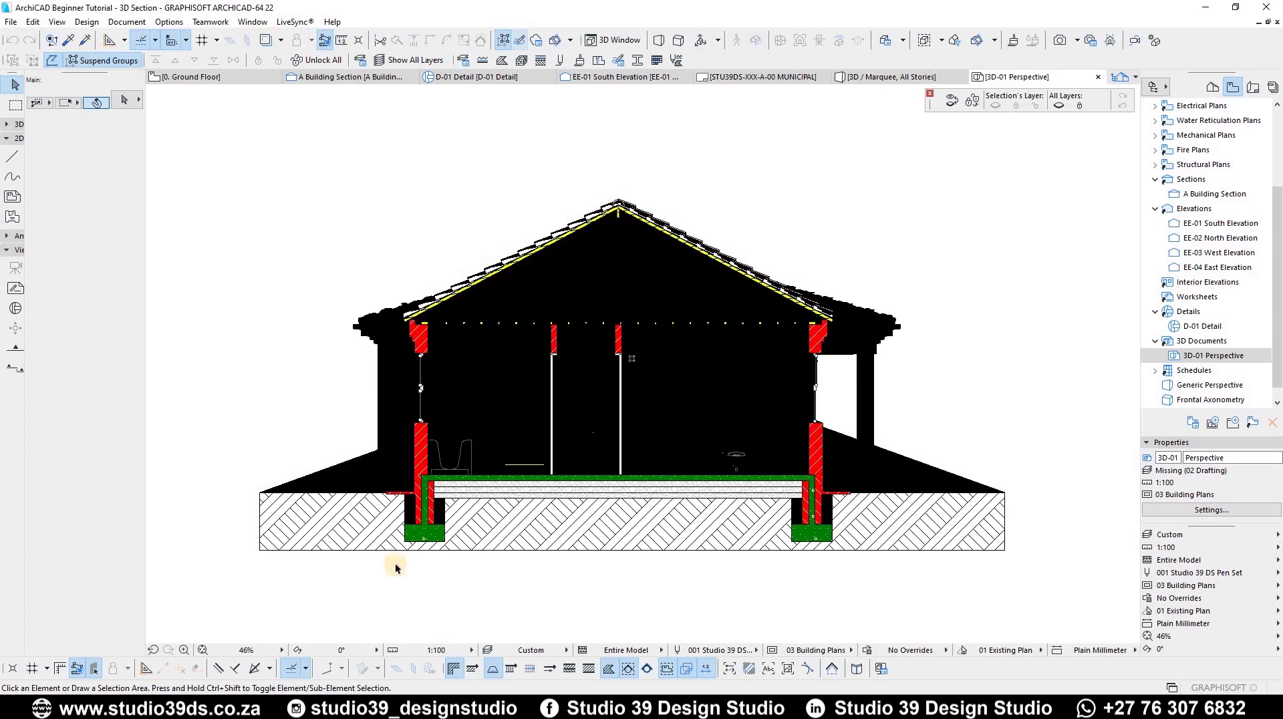
pyautogui.scroll(3, 438, 514)
pyautogui.scroll(-3, 396, 449)
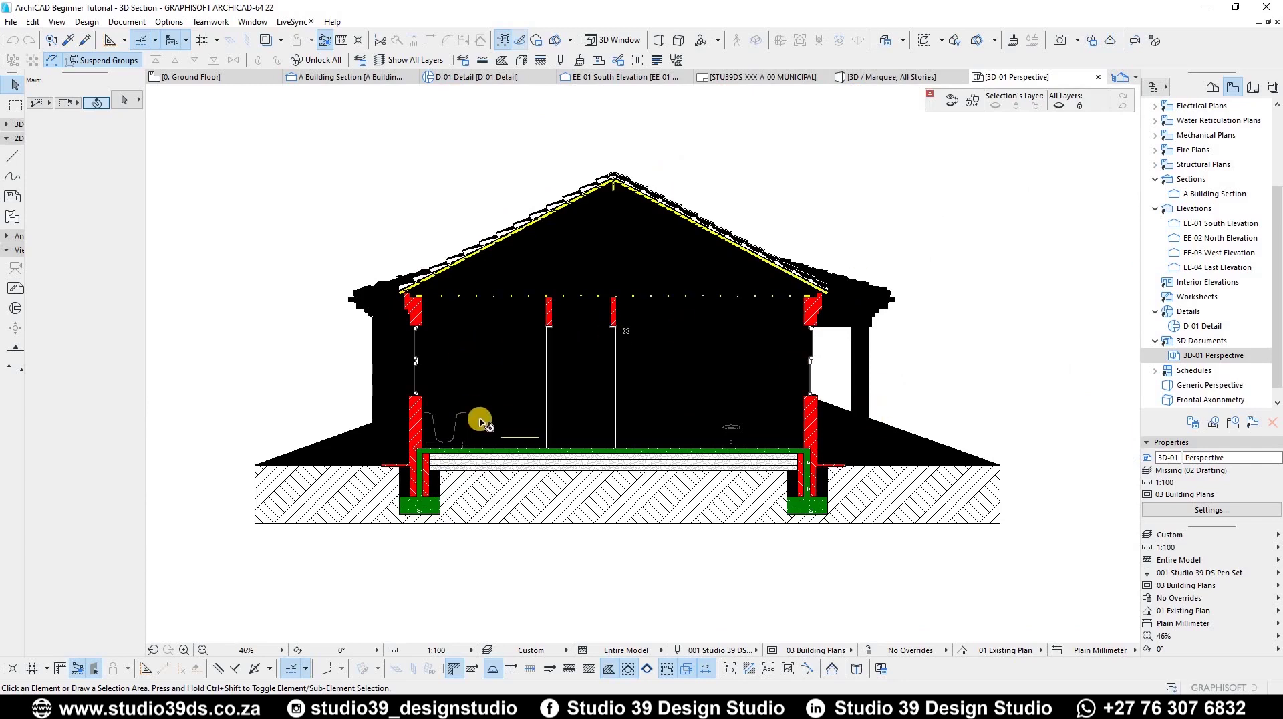
pyautogui.scroll(2, 479, 420)
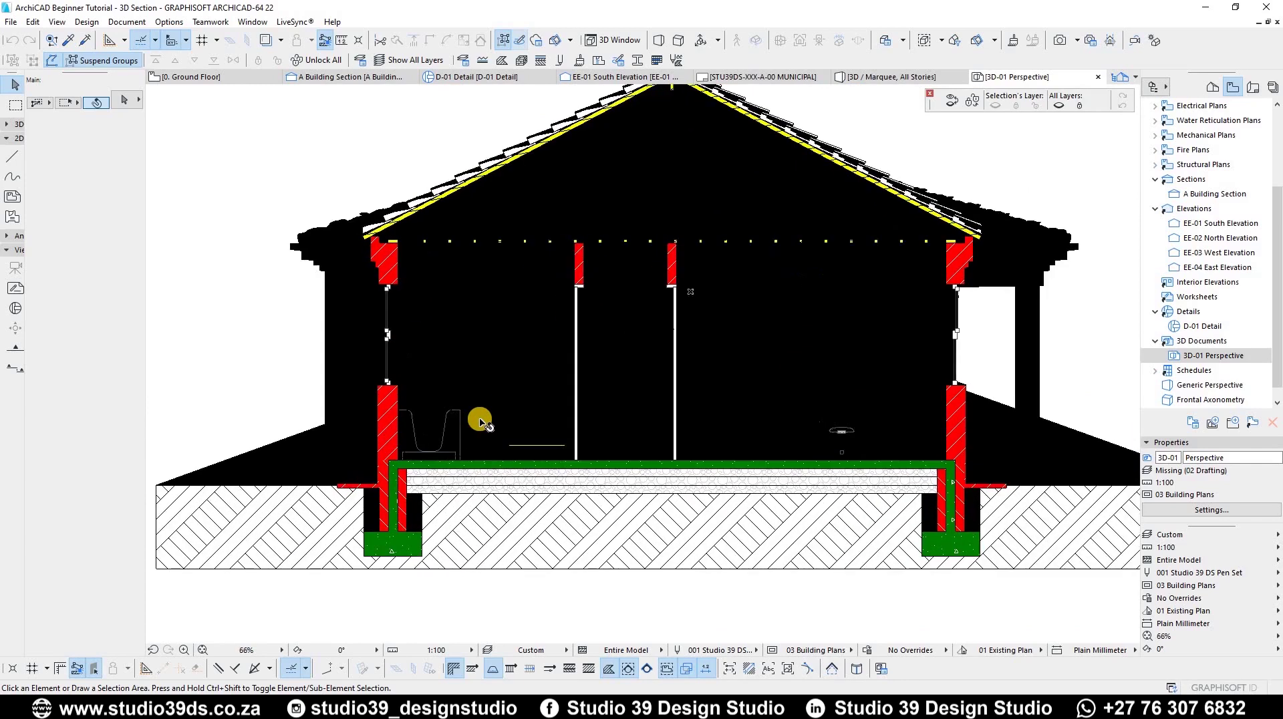
# Set the uncut surfaces pen of the 3D-01 Perspective document to Window Background and apply the change
pyautogui.rightClick(1176, 361)
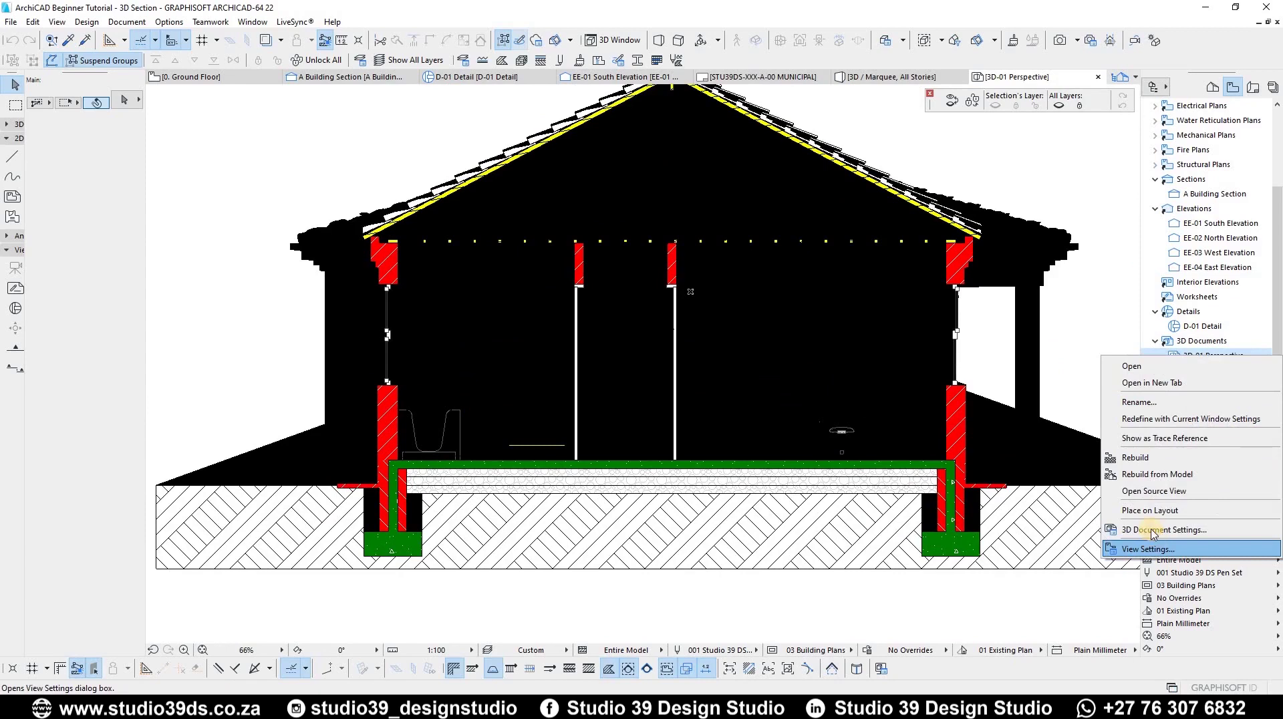
pyautogui.click(1151, 530)
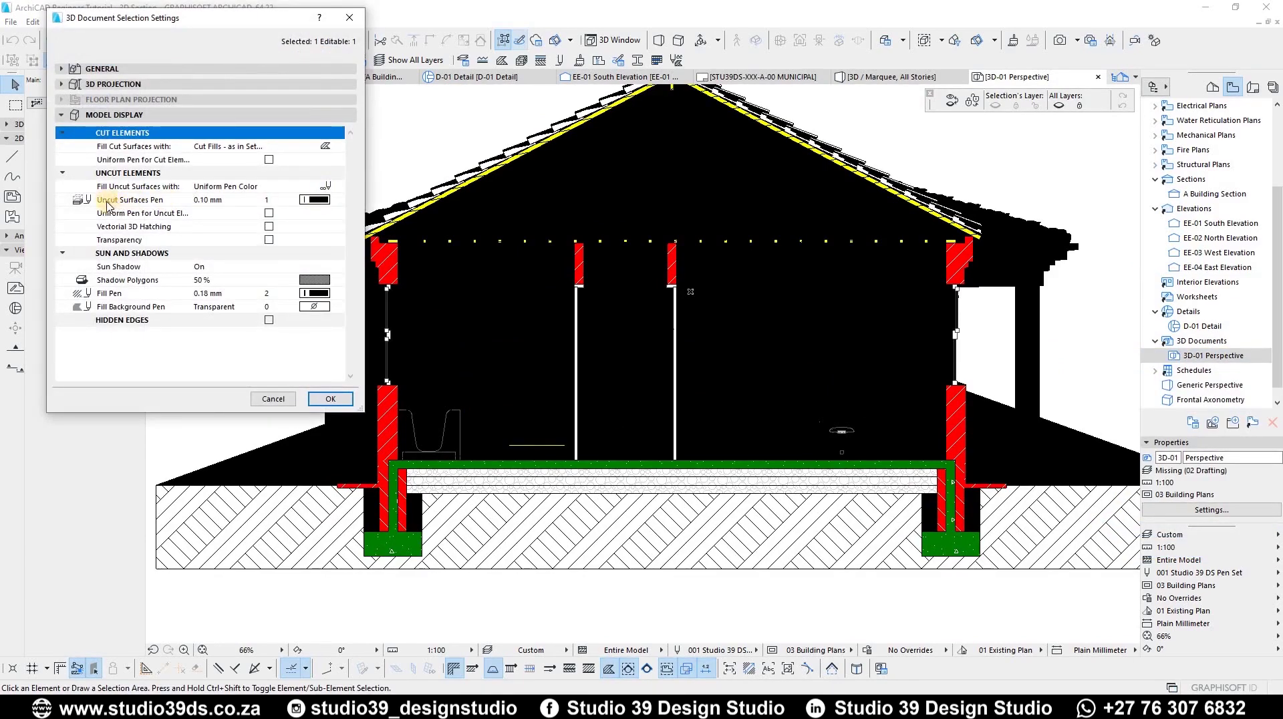
pyautogui.click(327, 199)
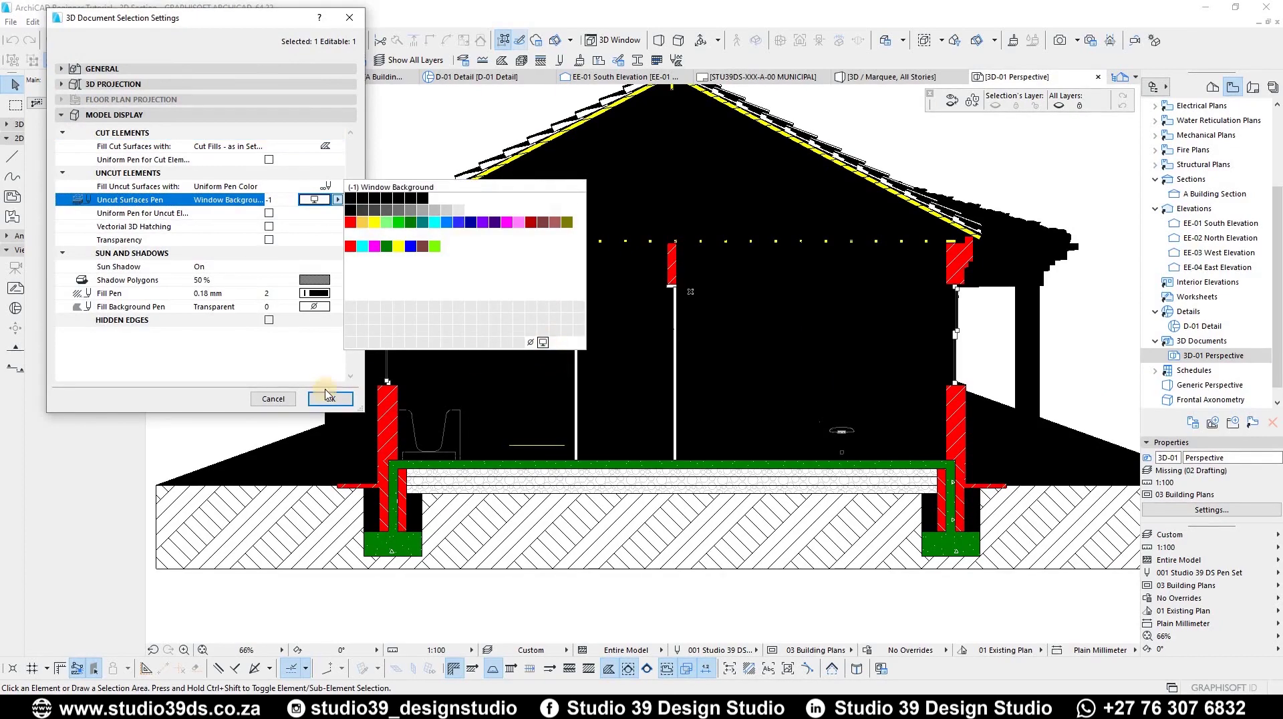
pyautogui.click(543, 342)
pyautogui.click(330, 401)
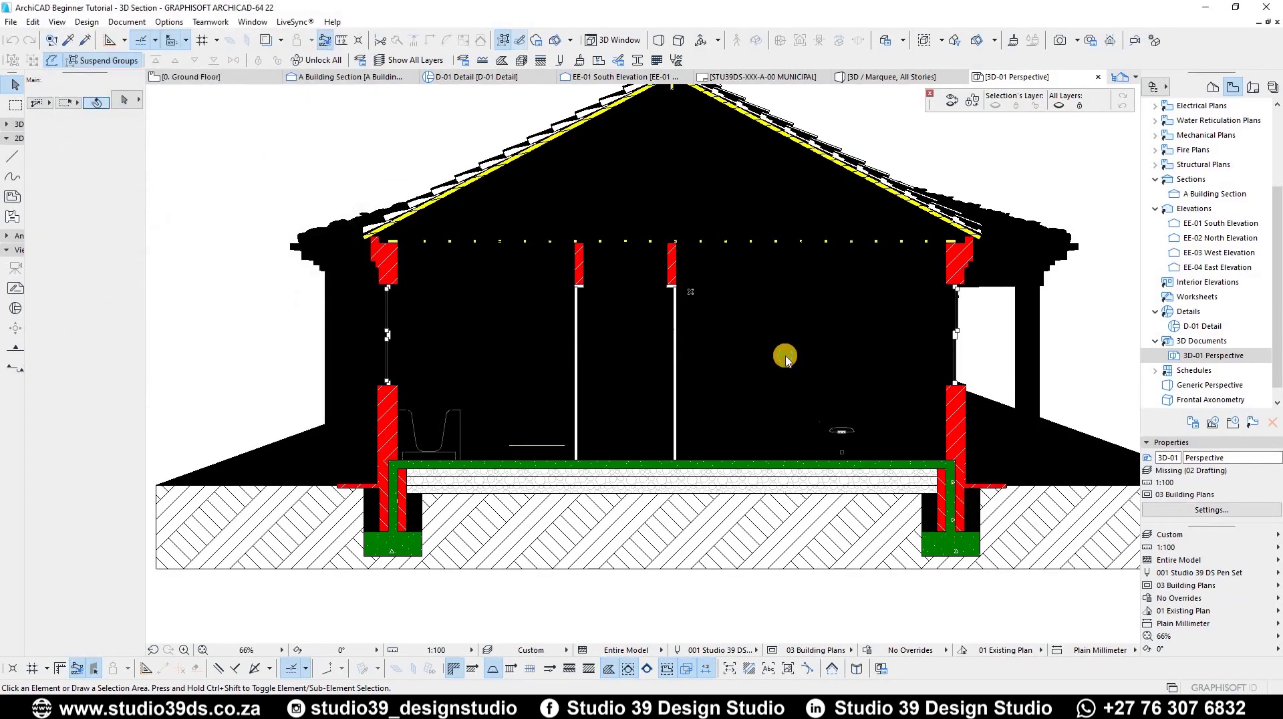
# Examine the whole section, then closely inspect the fills and outlines at the foundation, wall and floor slab junction
pyautogui.scroll(-3, 626, 289)
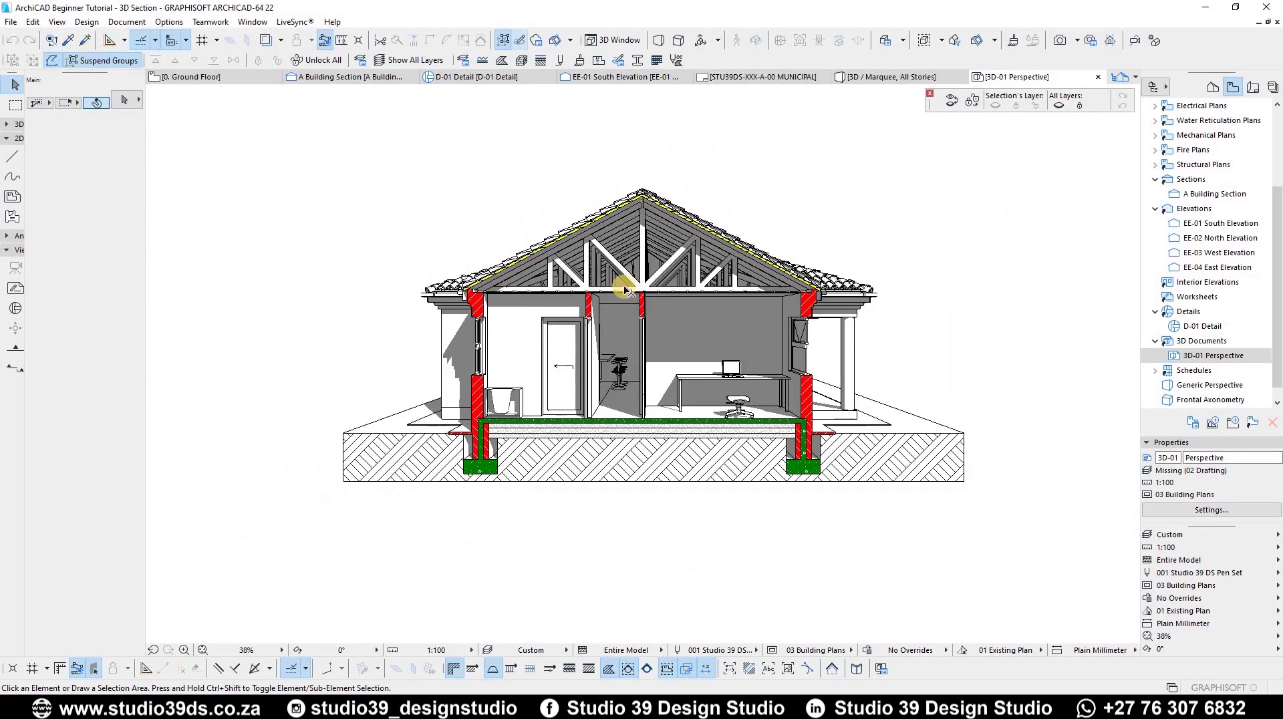
pyautogui.scroll(2, 622, 287)
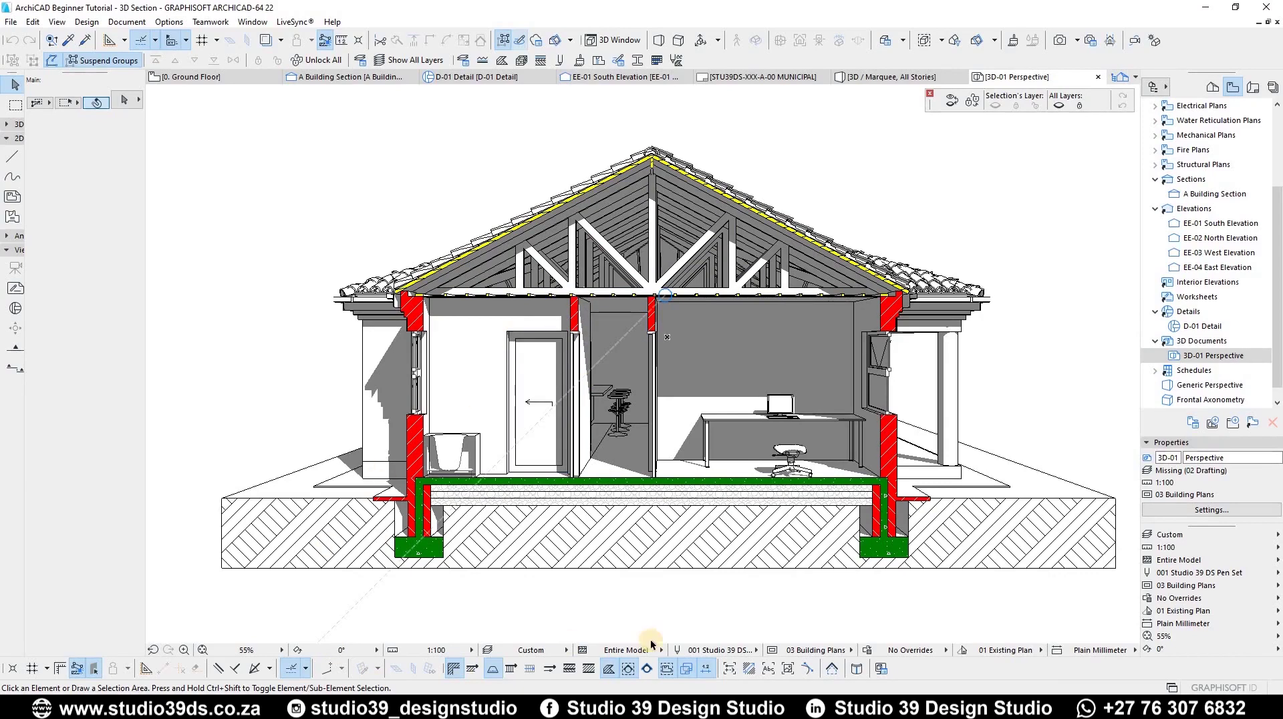
pyautogui.scroll(5, 418, 527)
pyautogui.scroll(6, 382, 326)
pyautogui.scroll(-6, 444, 363)
pyautogui.scroll(3, 602, 464)
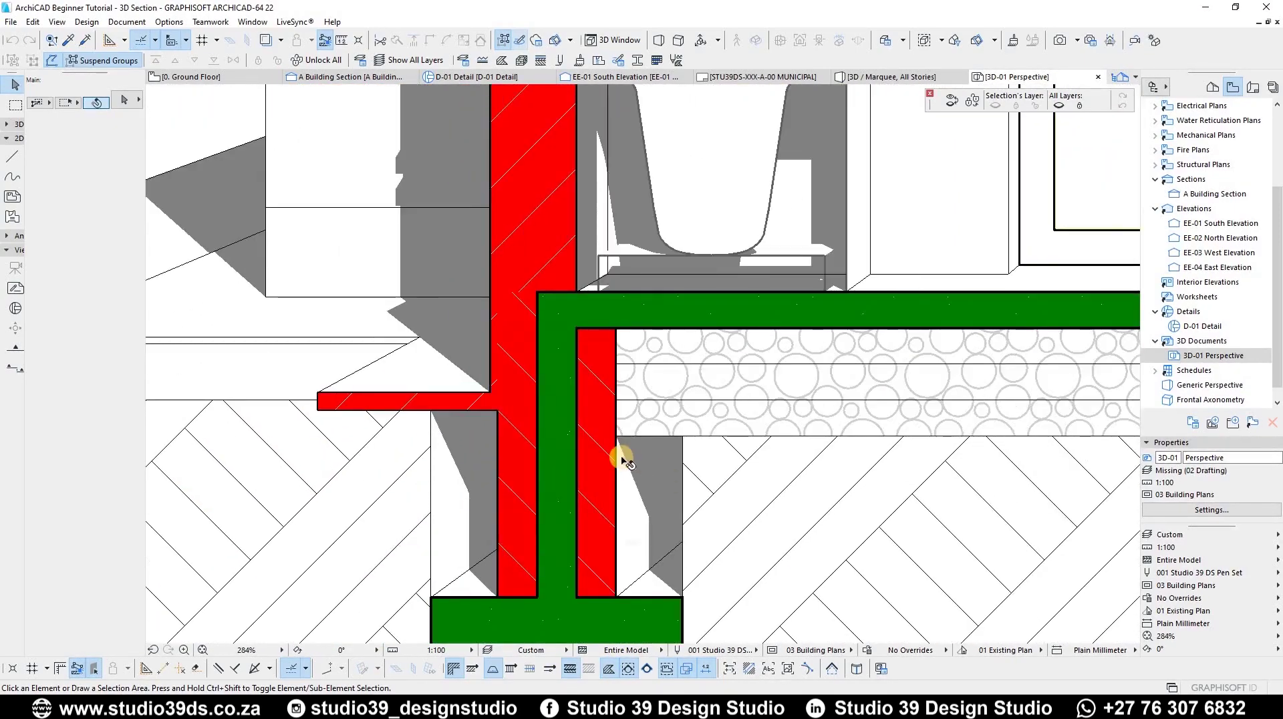
pyautogui.scroll(-3, 575, 452)
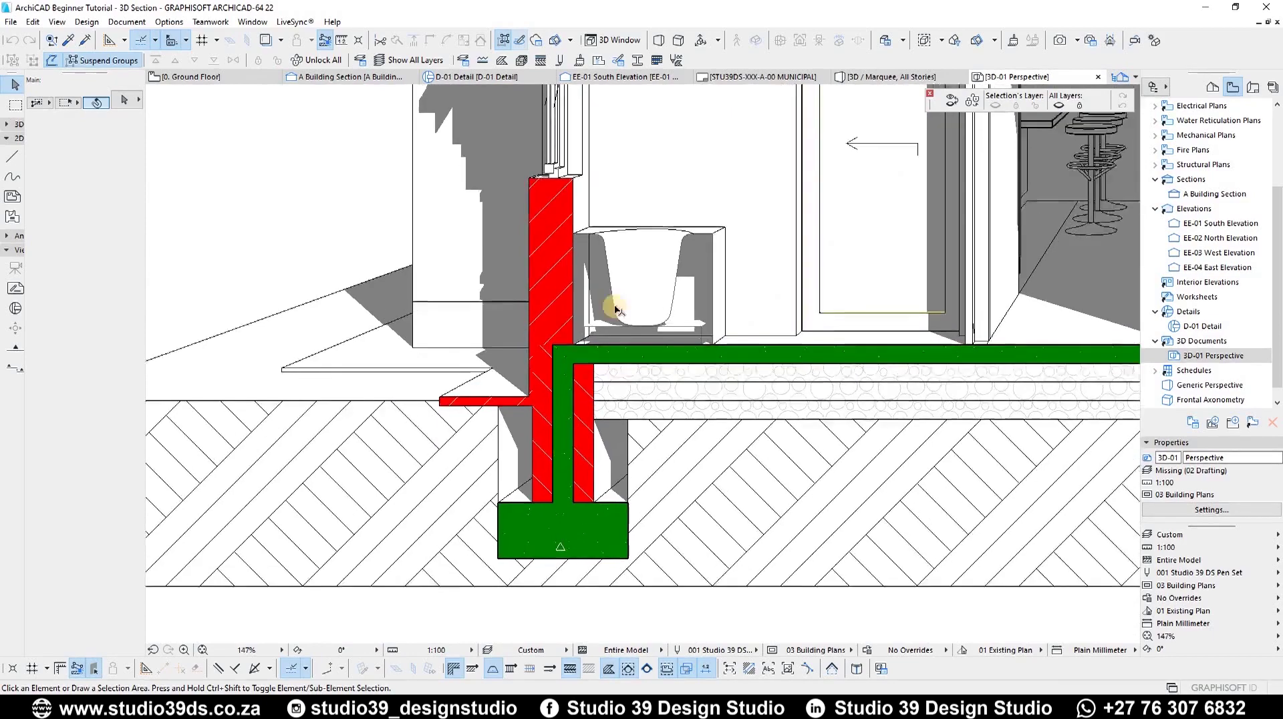
pyautogui.scroll(3, 548, 288)
pyautogui.scroll(10, 548, 288)
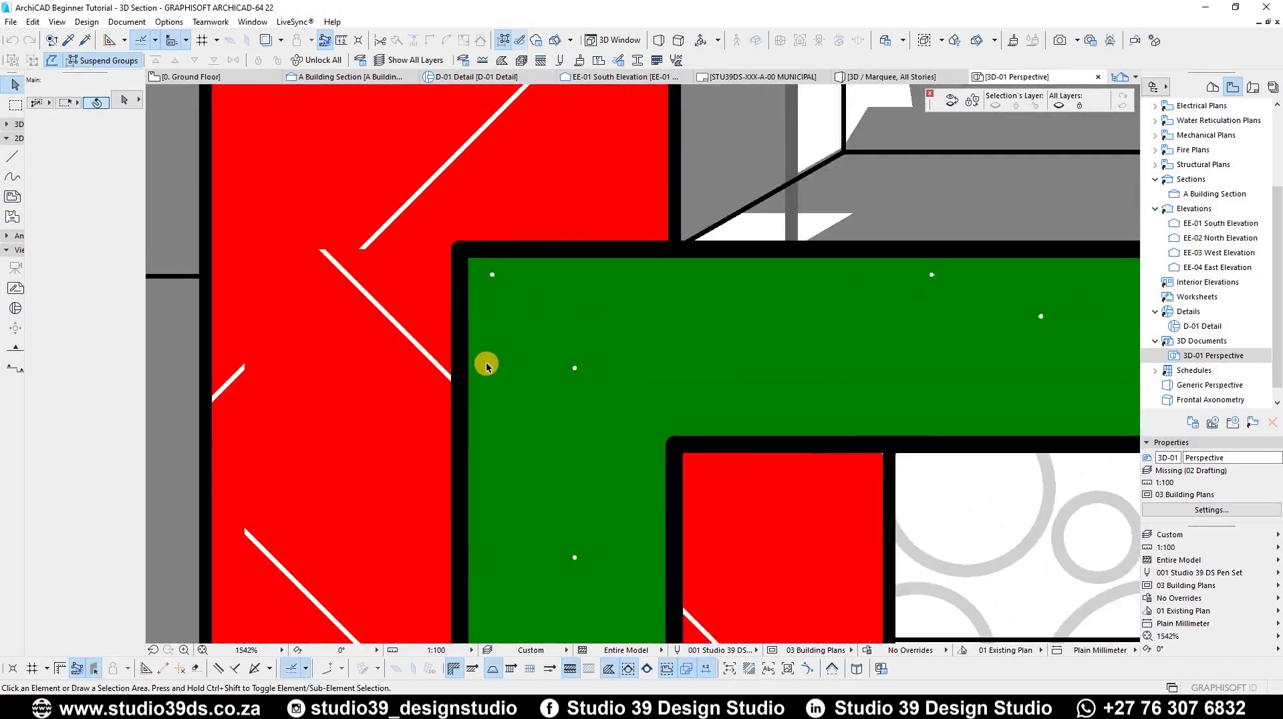
pyautogui.scroll(-19, 399, 366)
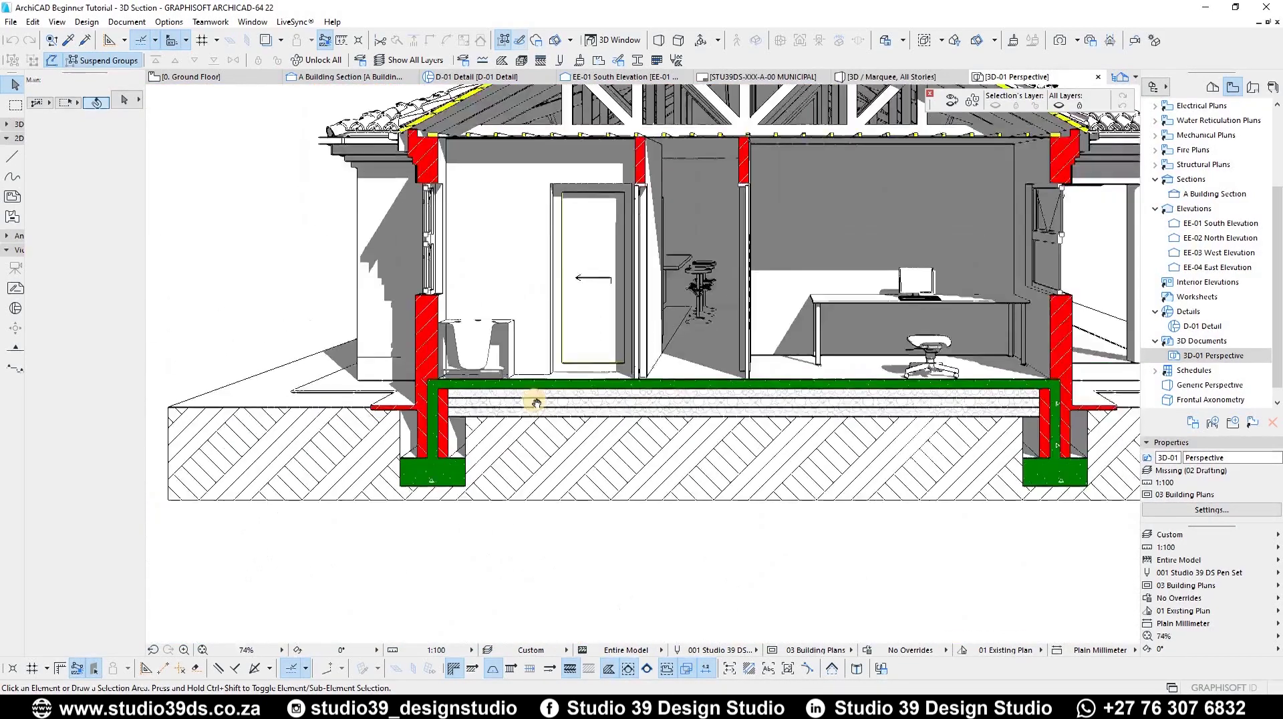
# Reopen the 3D-01 Perspective document settings and set the shadow polygons to the 25 % fill with grey fill pen 27
pyautogui.rightClick(1200, 358)
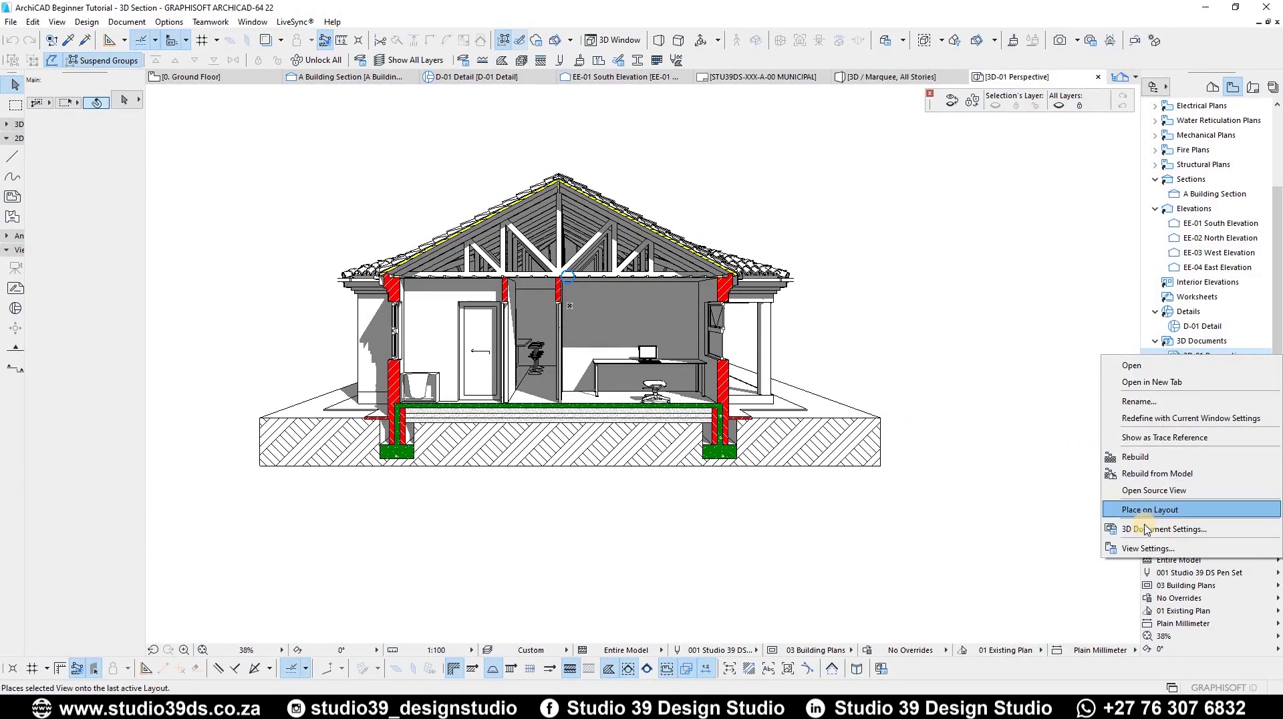
pyautogui.click(1146, 530)
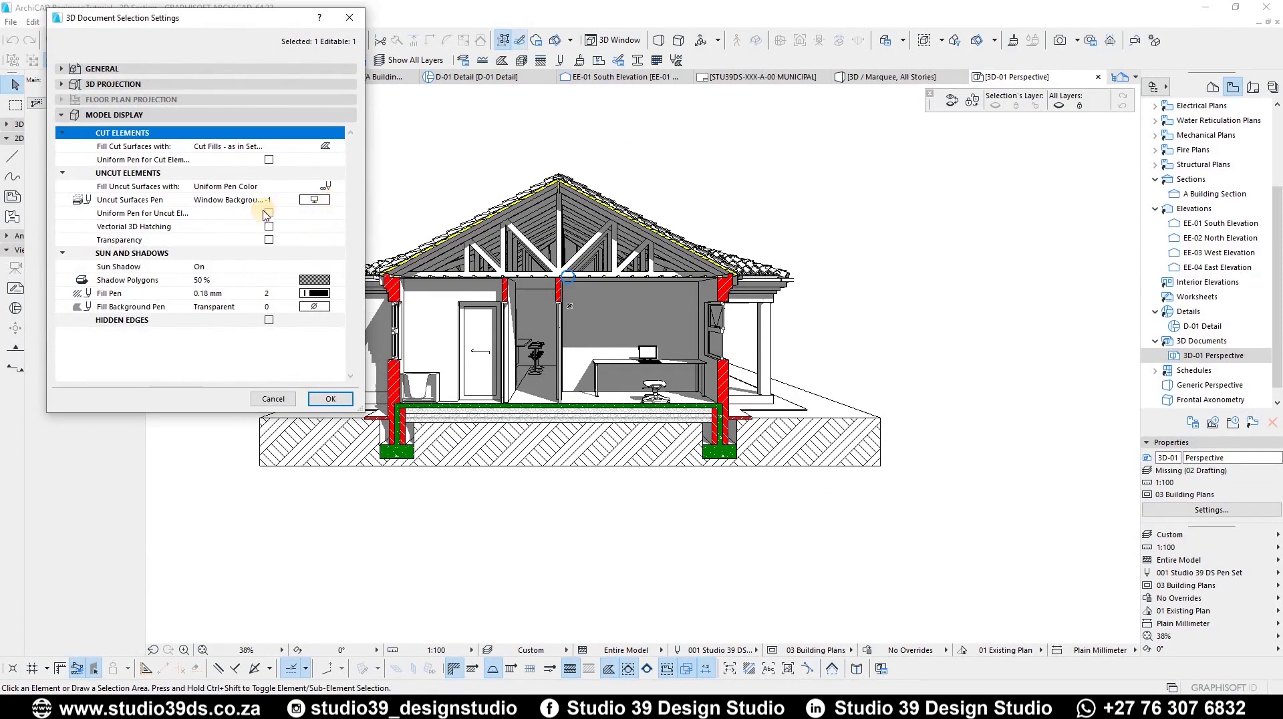
pyautogui.click(334, 286)
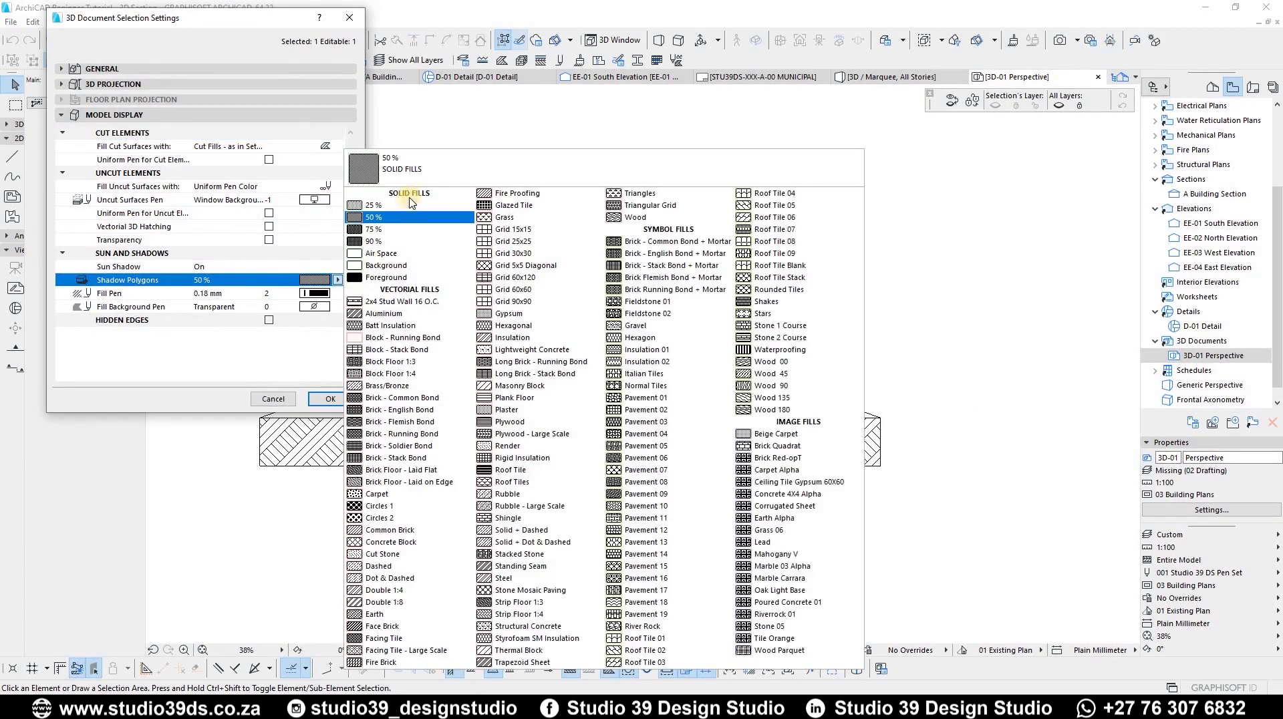
pyautogui.click(342, 261)
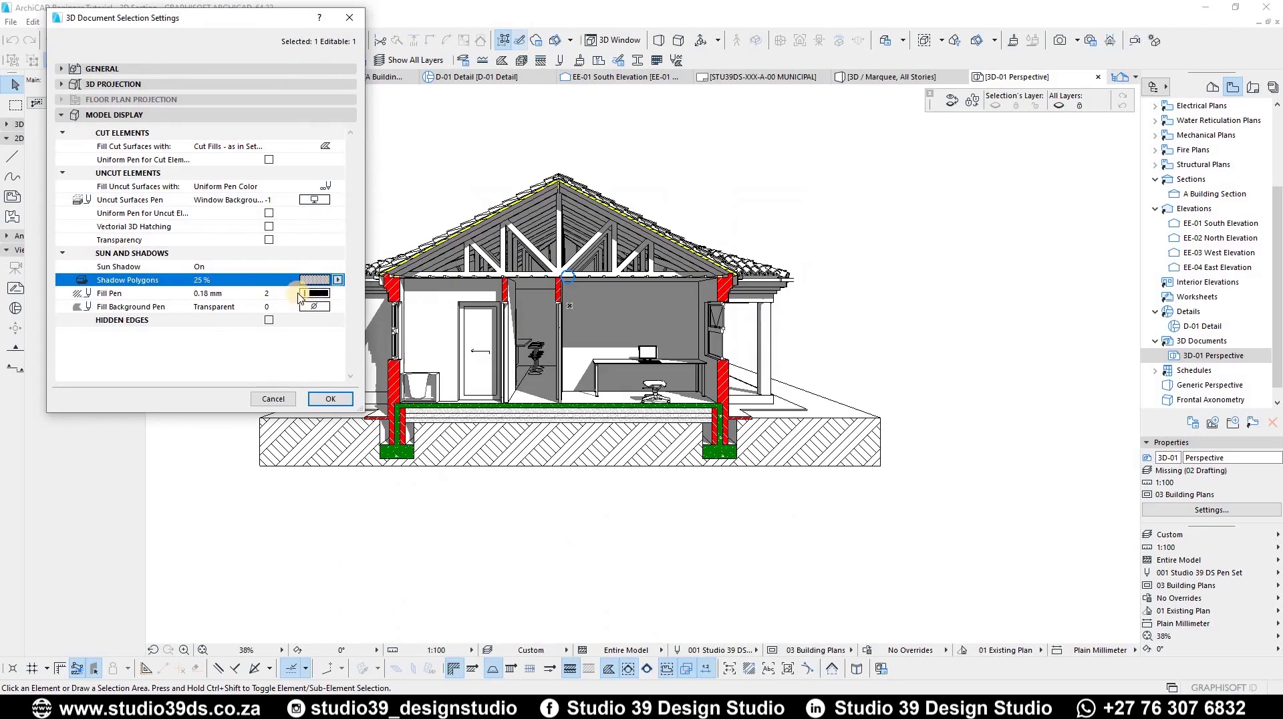
pyautogui.click(341, 294)
pyautogui.click(342, 294)
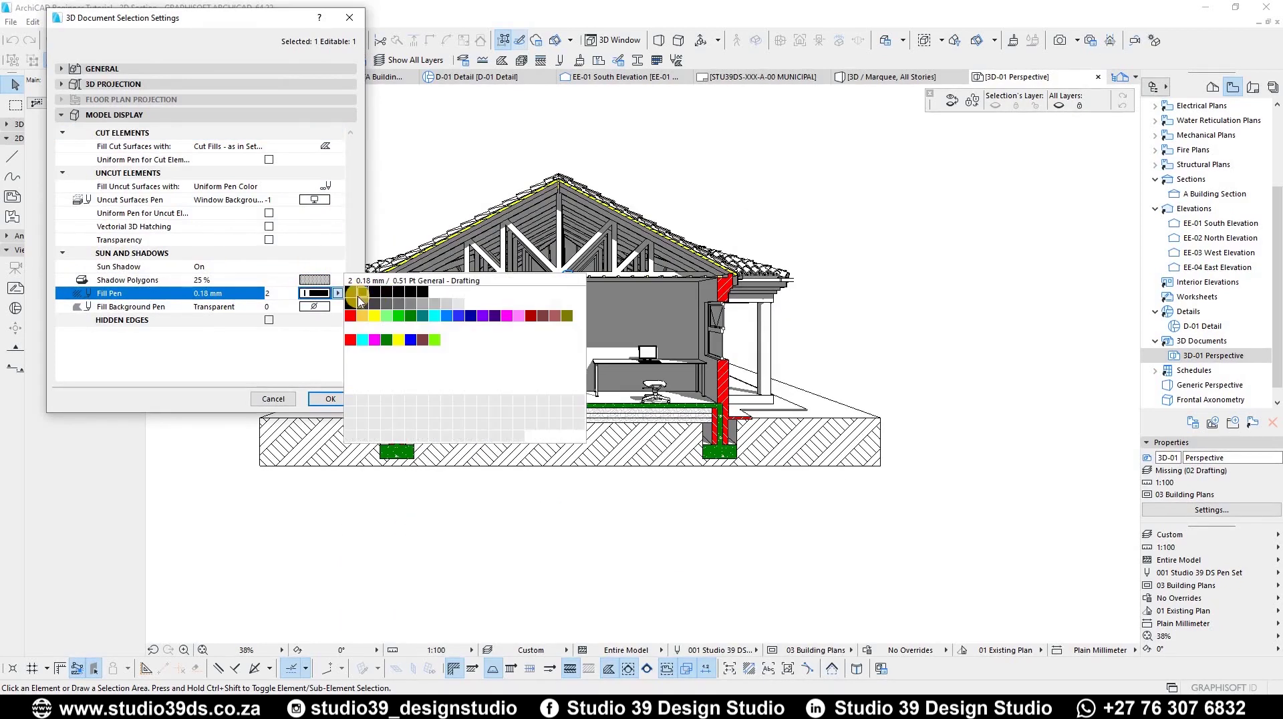
pyautogui.click(428, 306)
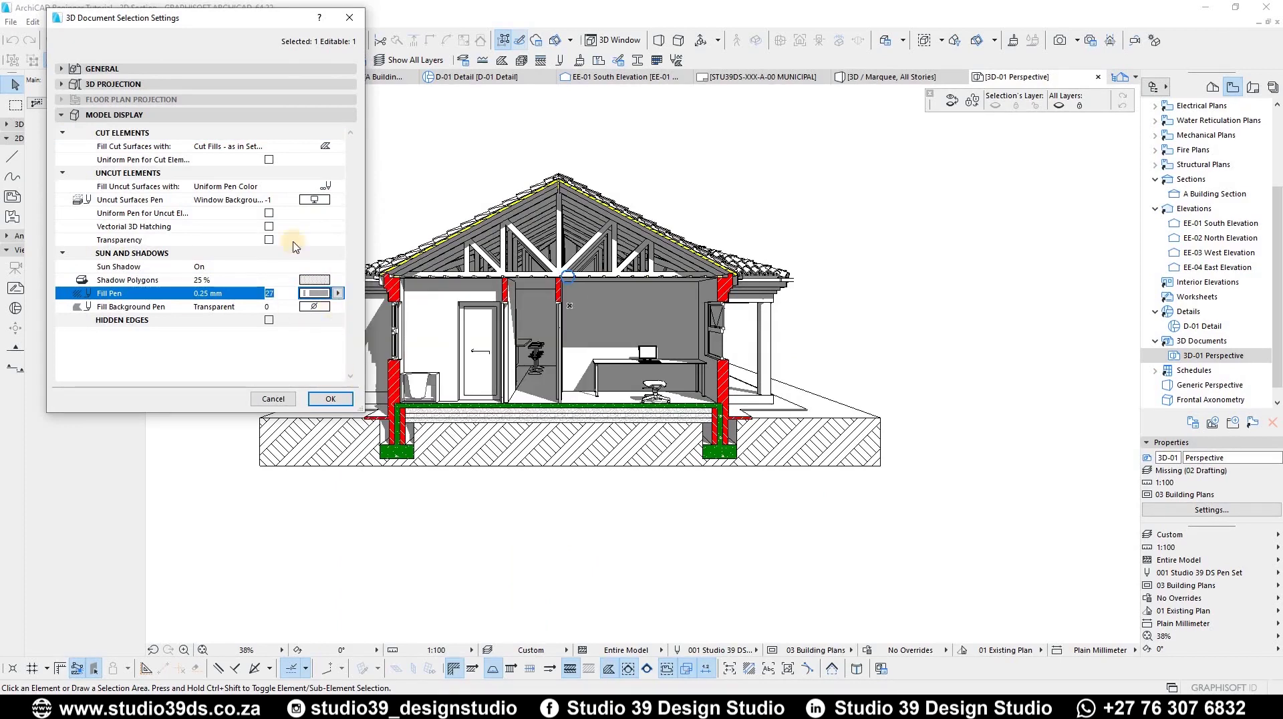
# Enable Uniform Pen for Uncut Elements with the 0.10 mm pen 1 and apply the display settings
pyautogui.click(131, 214)
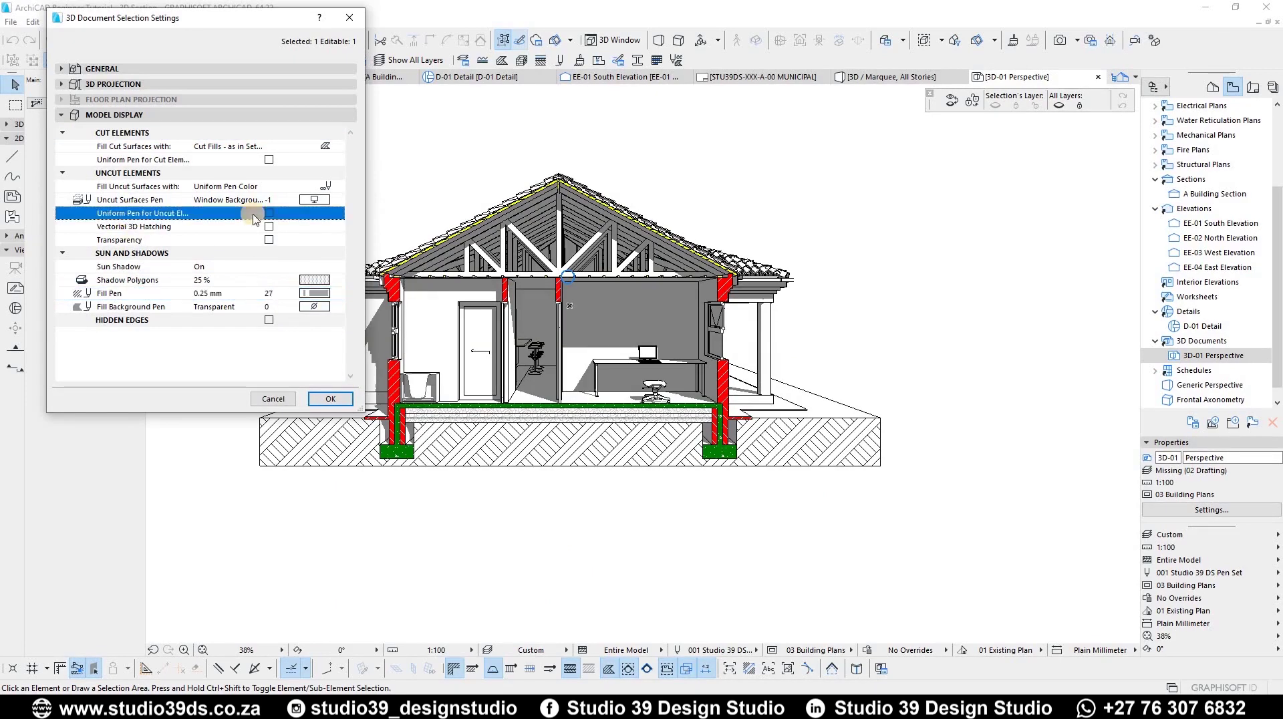
pyautogui.click(270, 214)
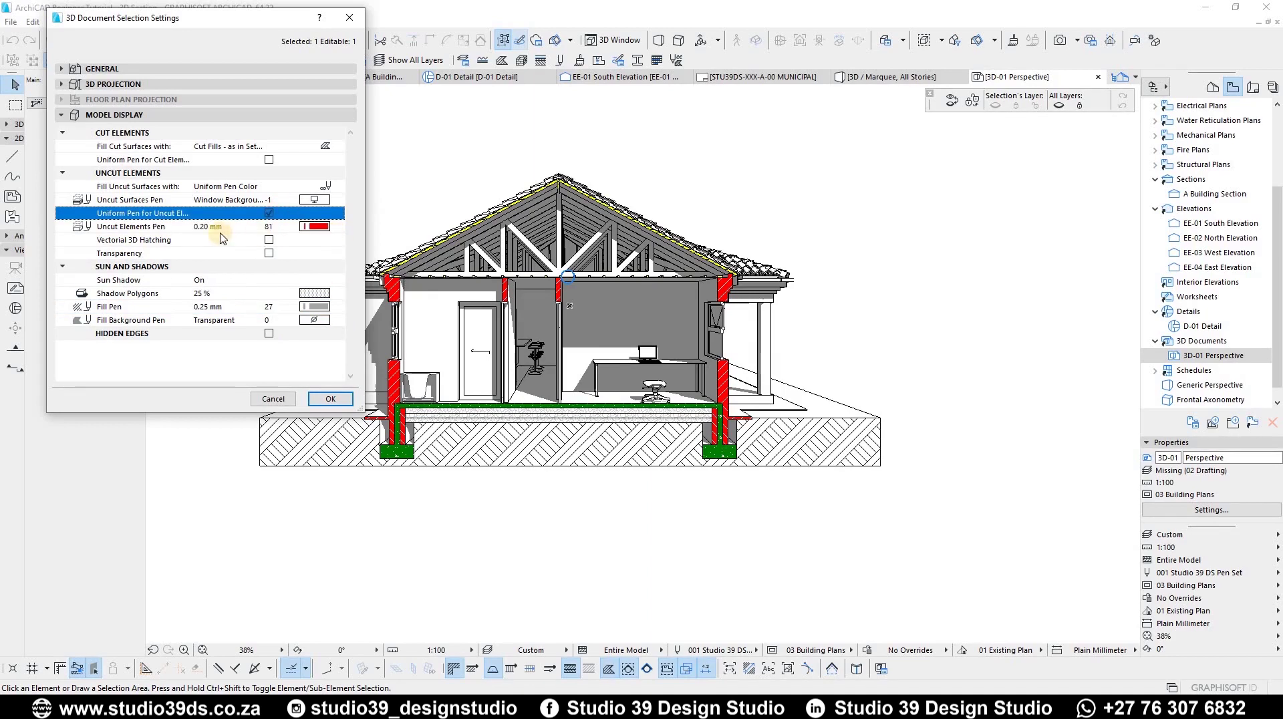
pyautogui.click(330, 228)
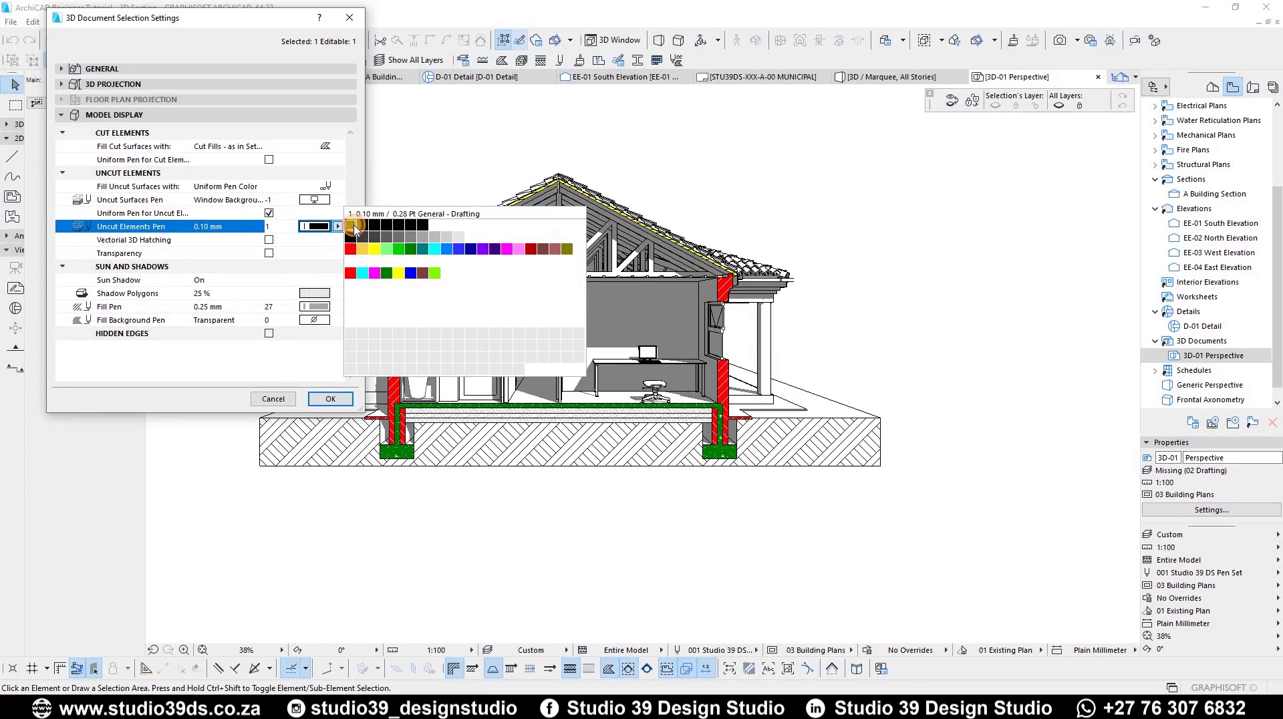
pyautogui.click(354, 228)
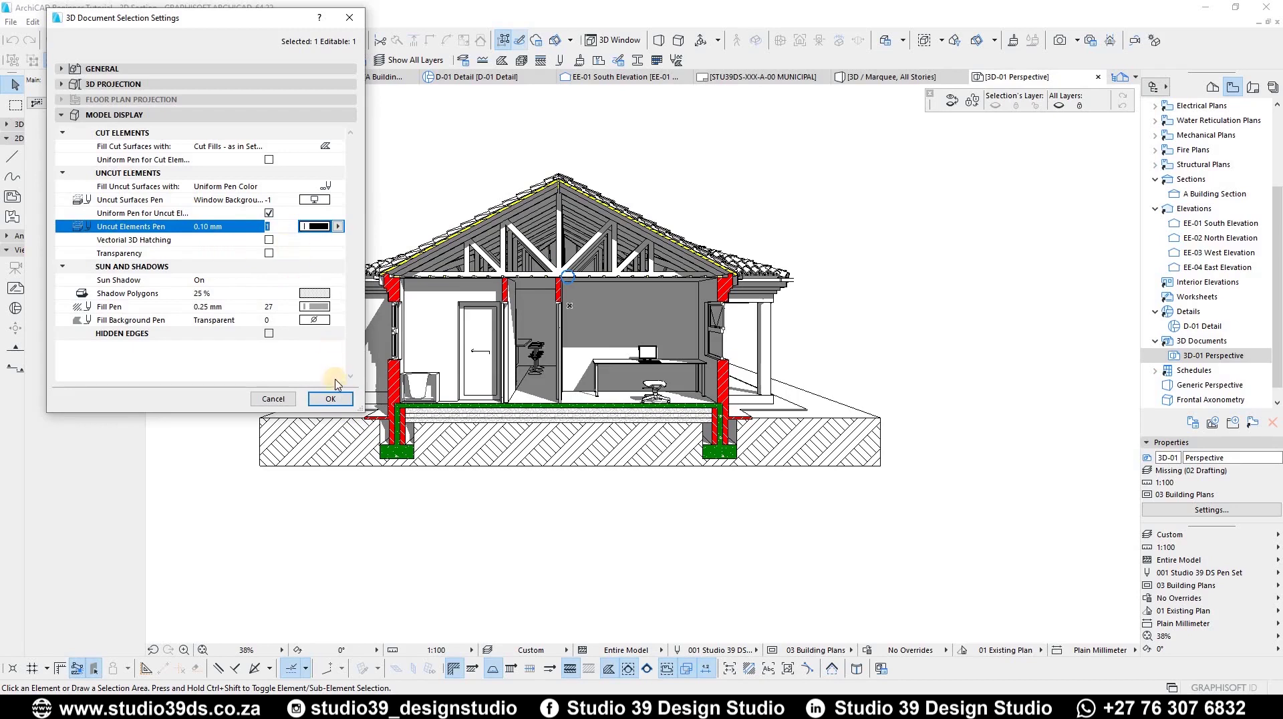
pyautogui.click(338, 401)
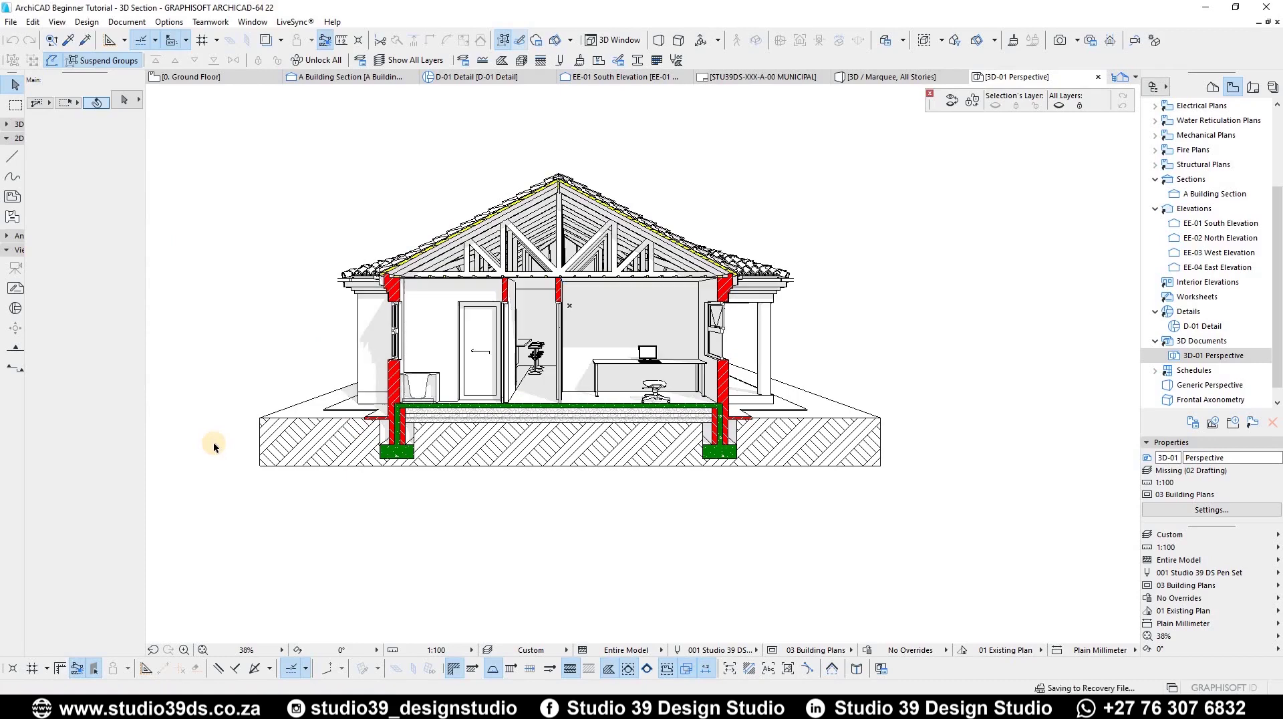
pyautogui.scroll(2, 341, 302)
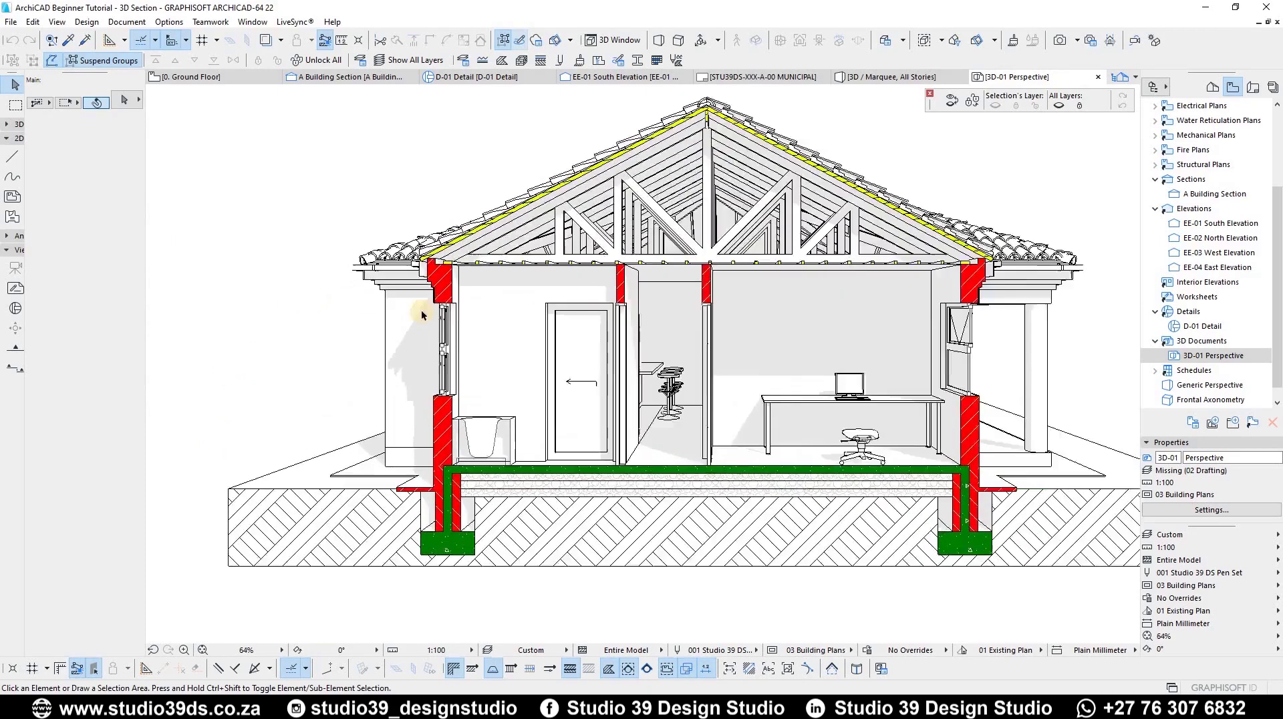
# Change the uncut elements pen of the 3D-01 Perspective document to a light grey pen and apply it
pyautogui.rightClick(1193, 359)
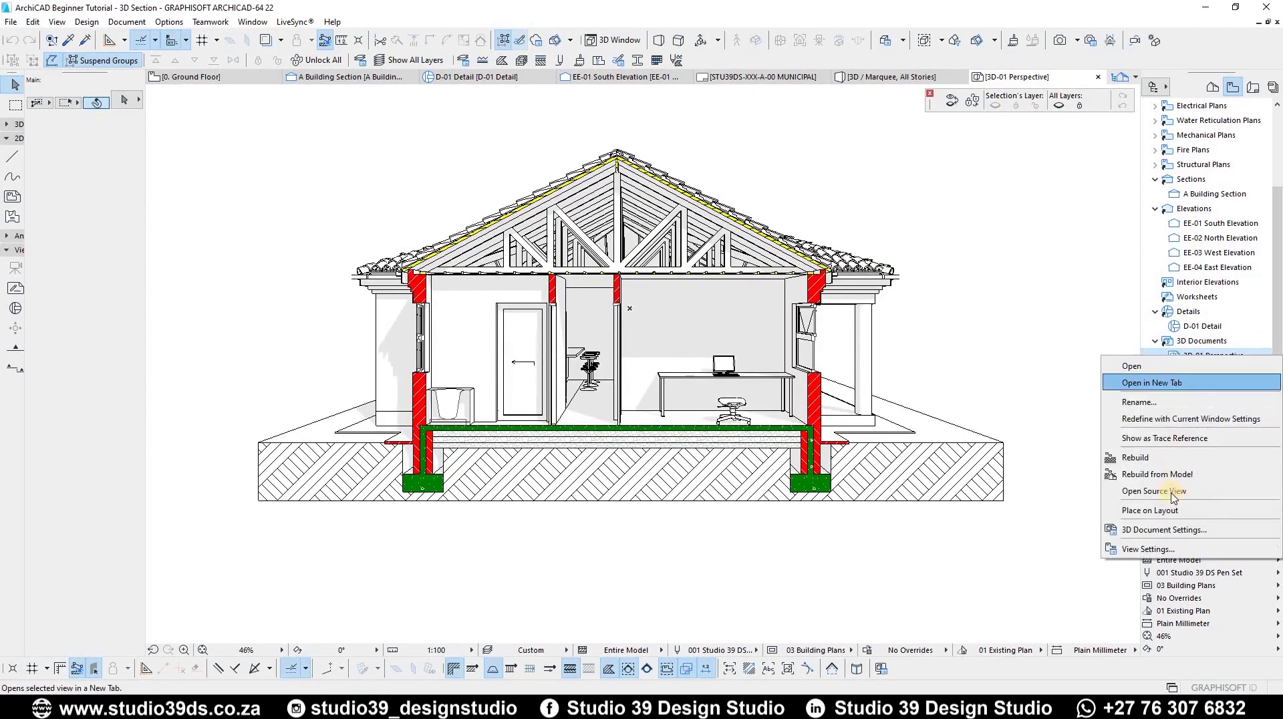
pyautogui.click(1148, 531)
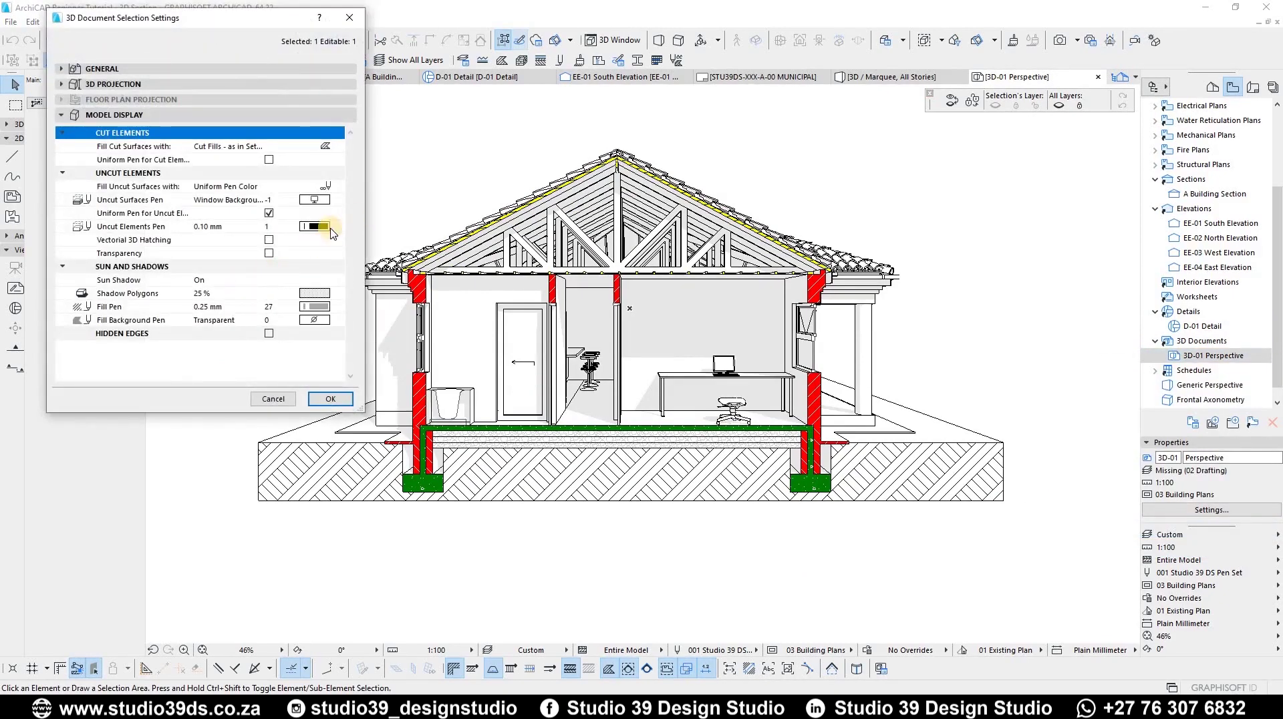
pyautogui.click(329, 229)
pyautogui.click(426, 240)
pyautogui.click(330, 399)
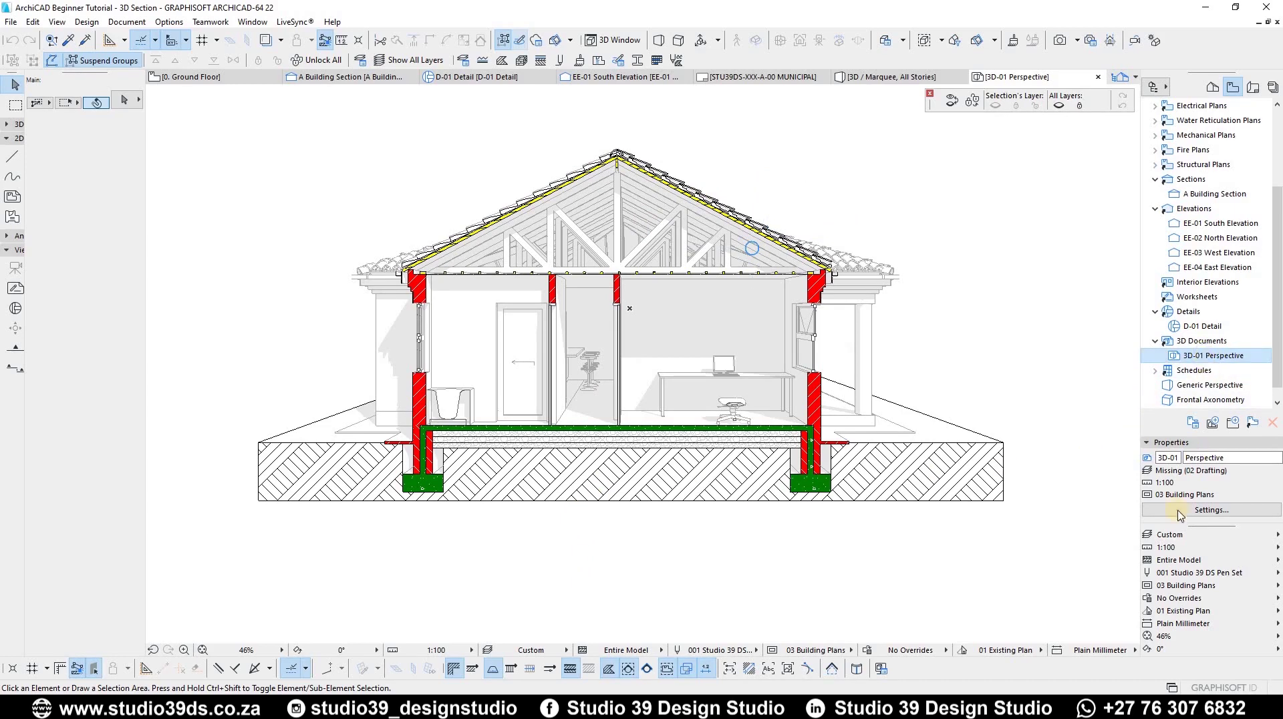
pyautogui.rightClick(1196, 354)
pyautogui.click(1151, 527)
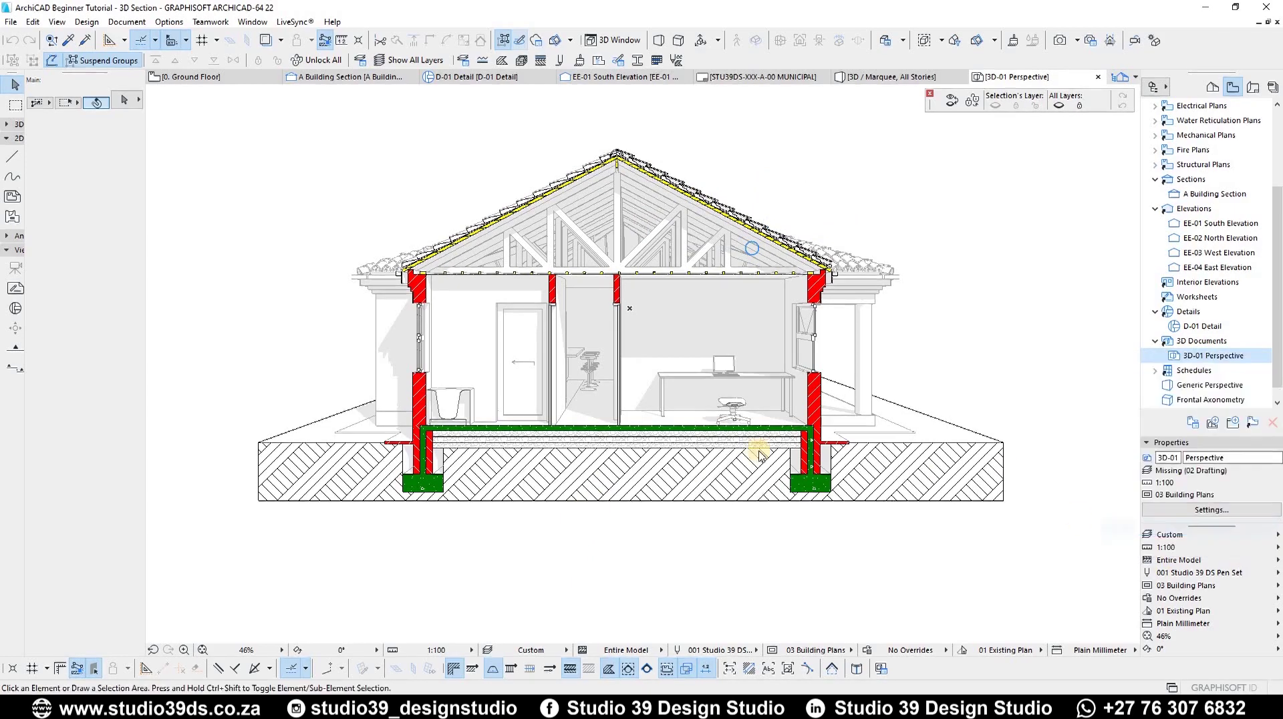
pyautogui.doubleClick(760, 455)
pyautogui.click(264, 393)
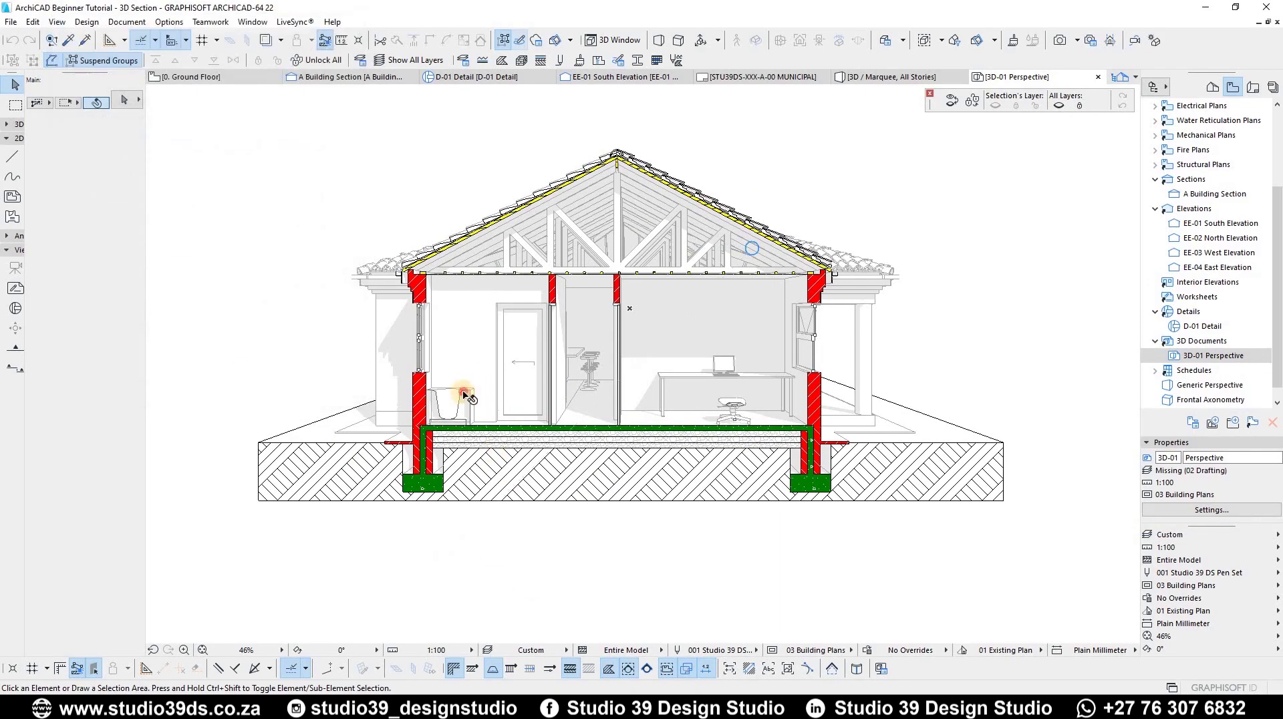
# Select the bathtub and the office workstation in turn to examine their element properties in the section
pyautogui.click(470, 399)
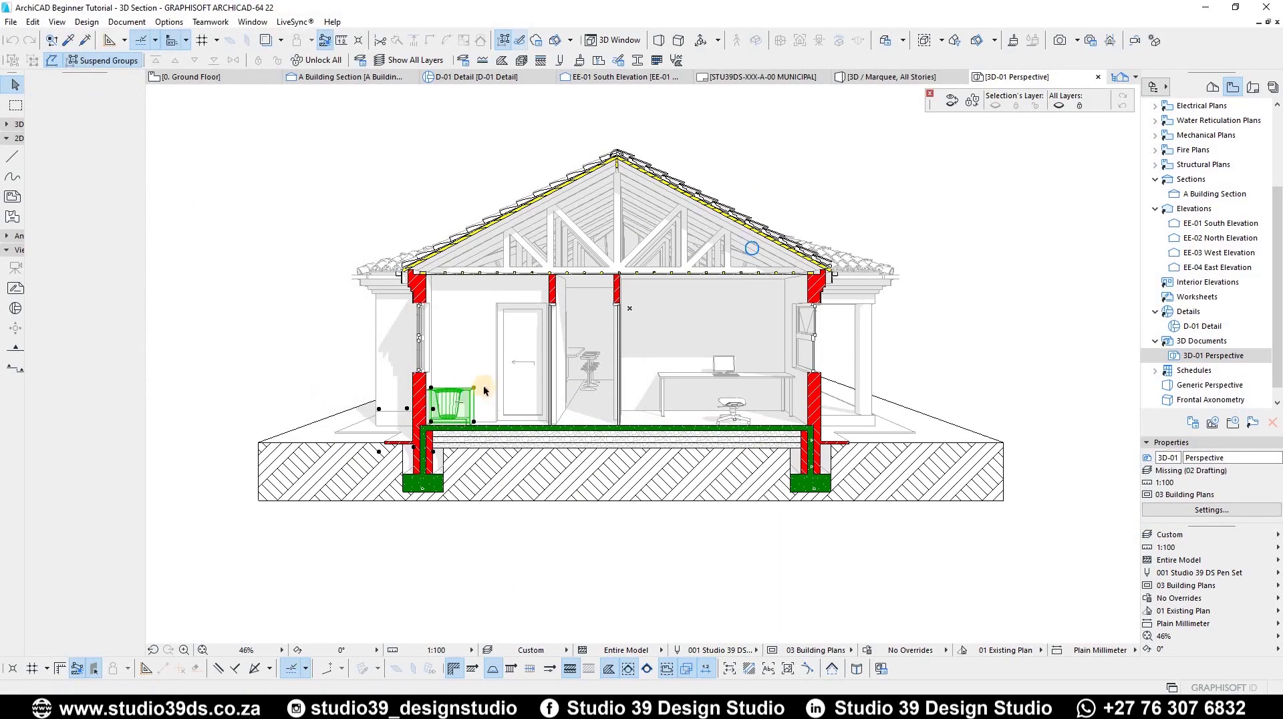
pyautogui.click(691, 375)
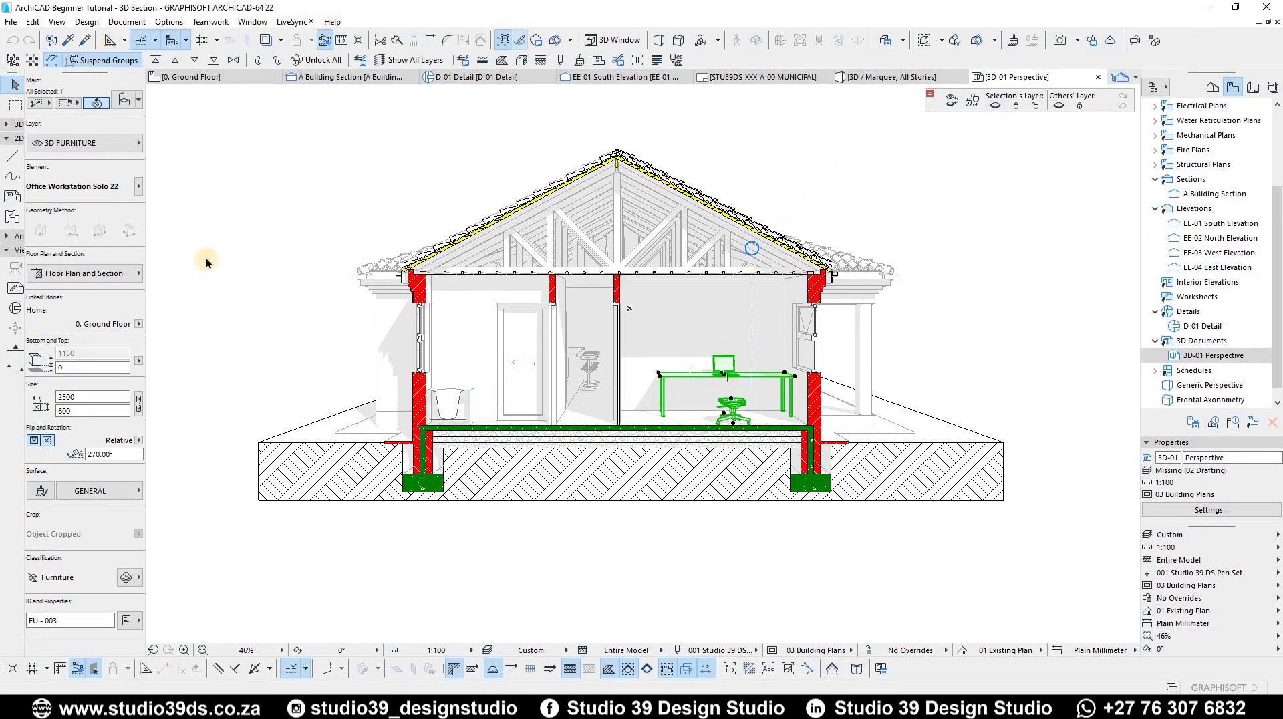
# Change the door leaf type of the exterior sliding door behind the bathtub to a plain leaf and deselect the door
pyautogui.click(520, 334)
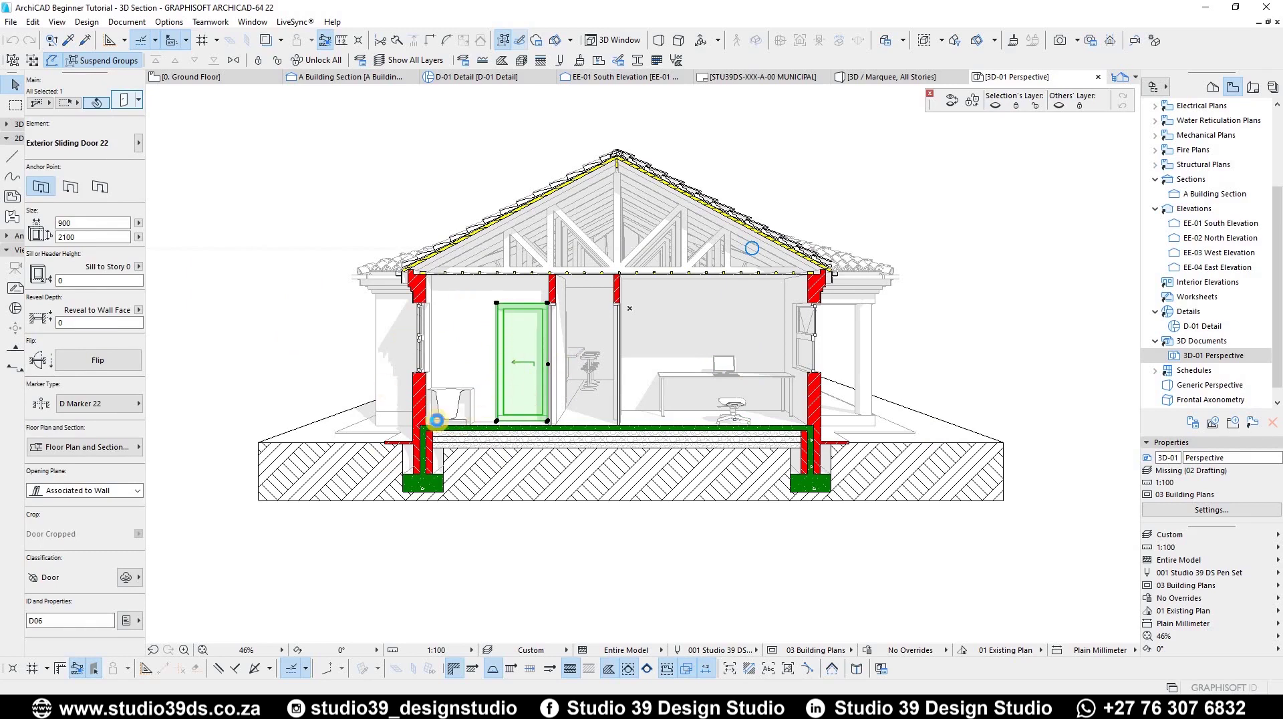
pyautogui.doubleClick(520, 383)
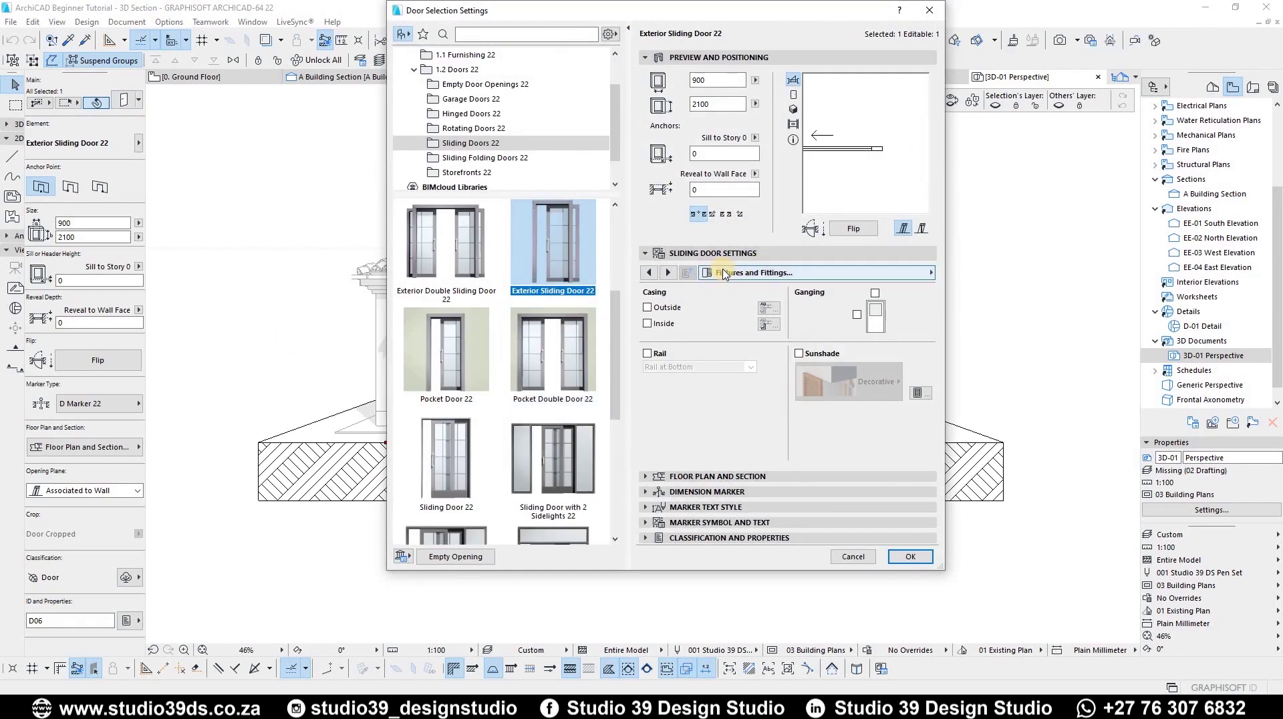
pyautogui.click(929, 272)
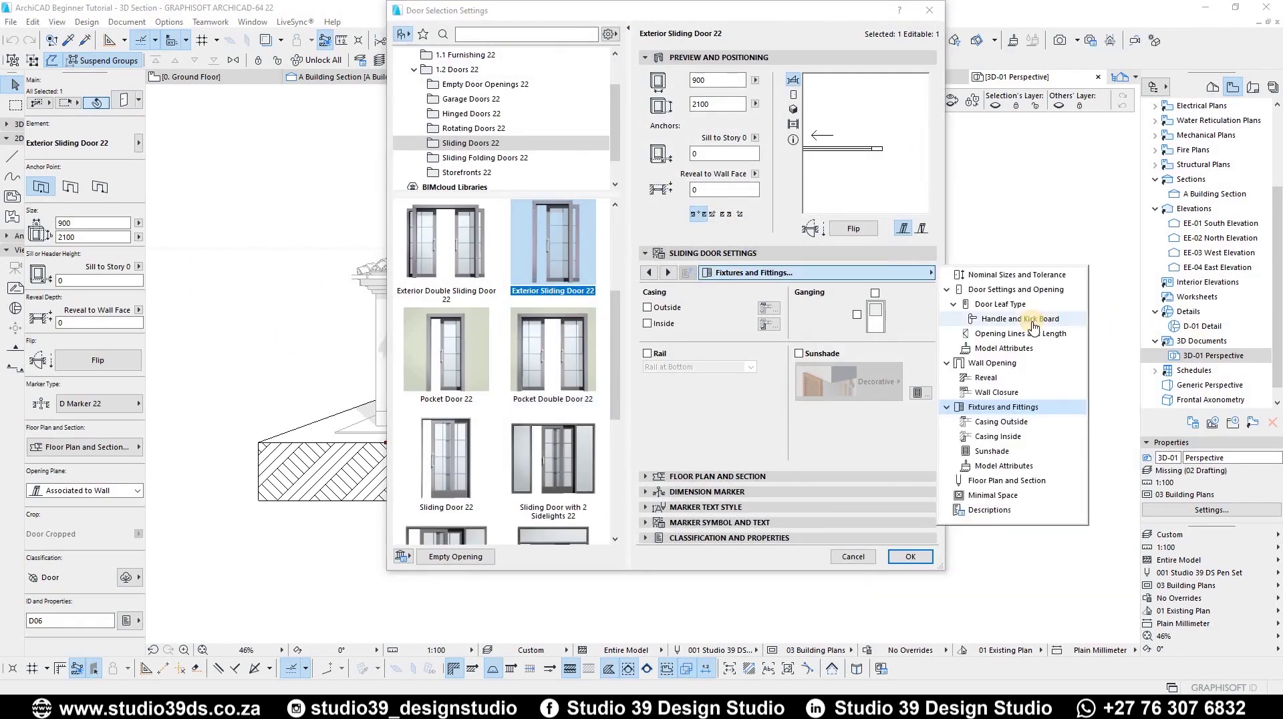
pyautogui.click(1012, 303)
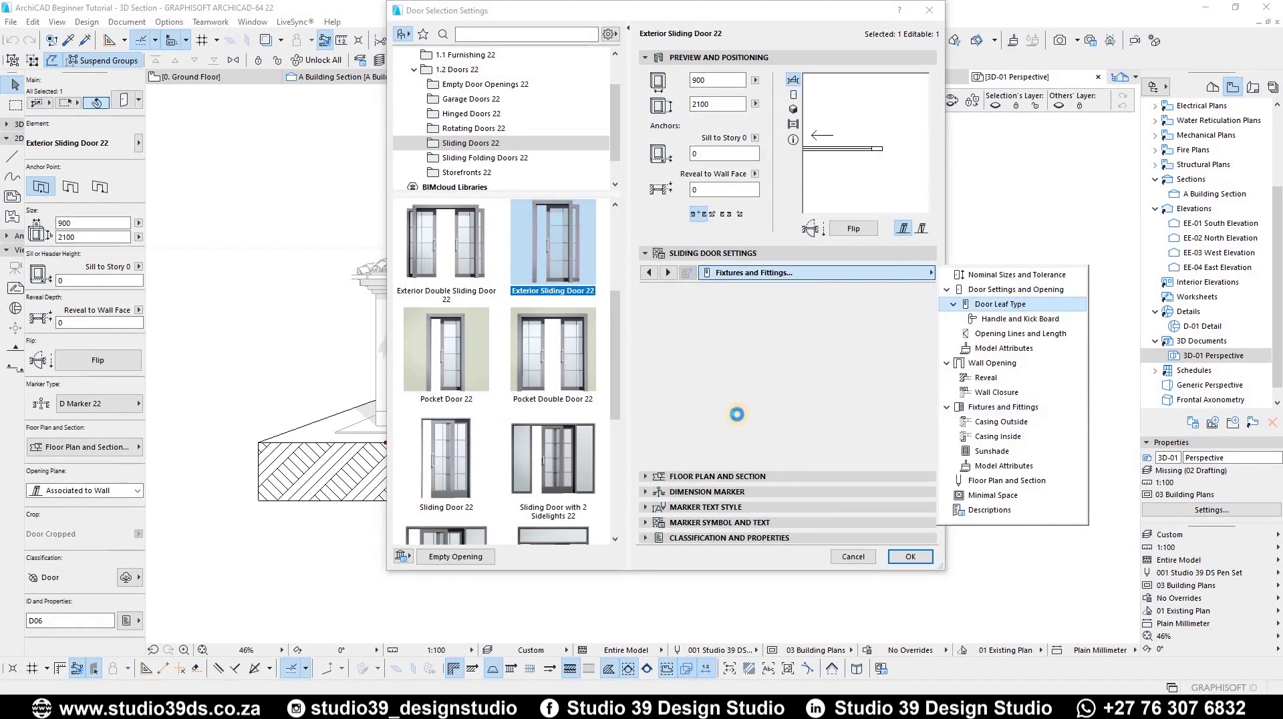
pyautogui.click(707, 385)
pyautogui.click(714, 394)
pyautogui.click(910, 555)
pyautogui.press('Return')
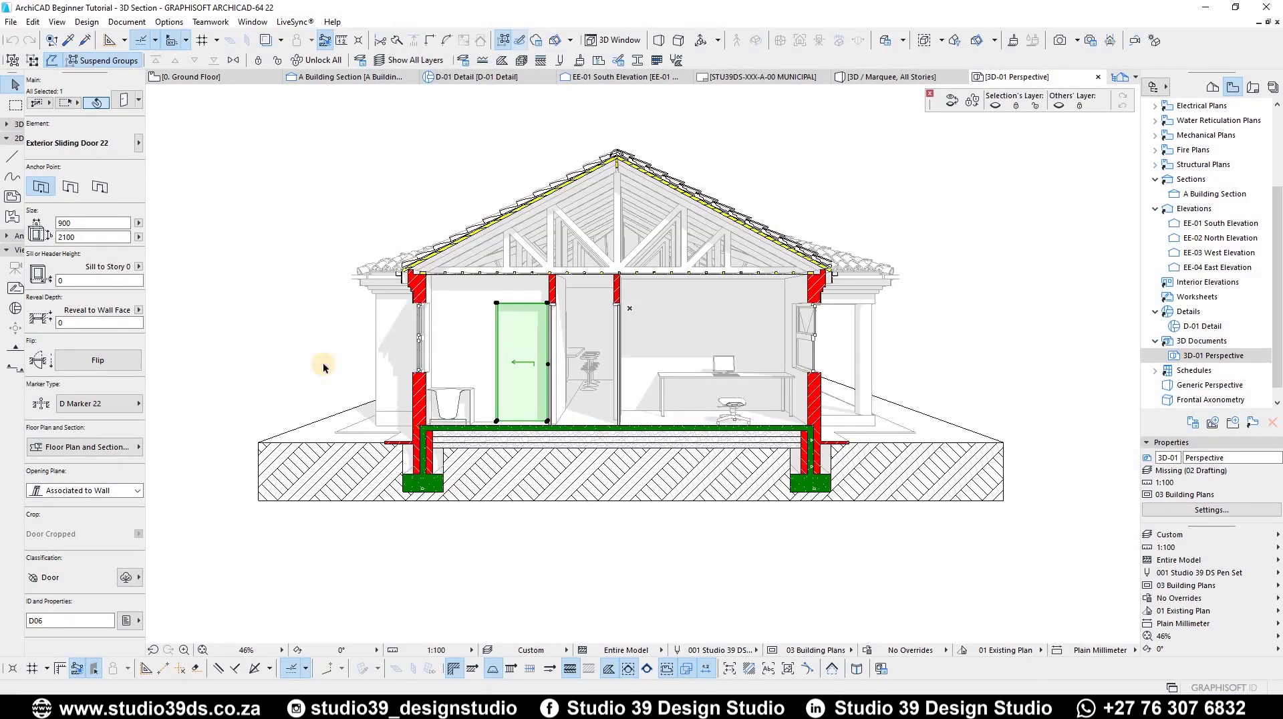
pyautogui.click(215, 423)
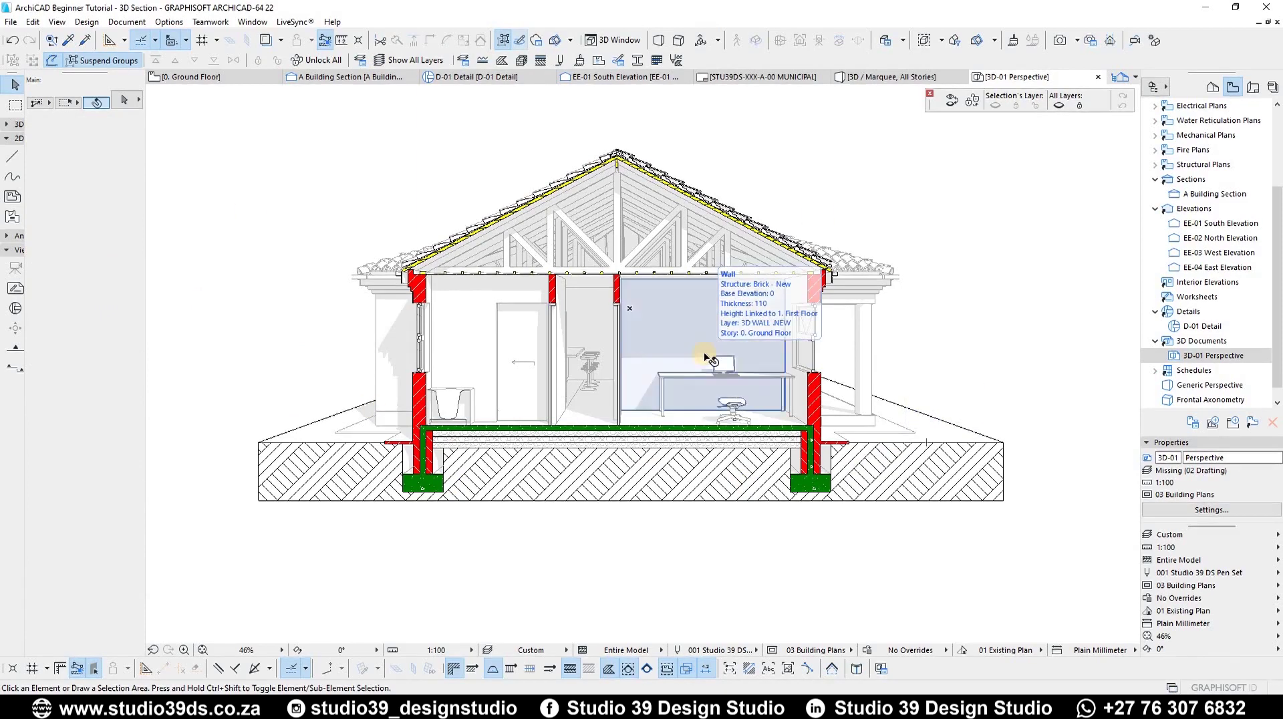
# On the ground floor plan, drag a copy of the Study's office workstation to the open area between the Passage and the Lounge
pyautogui.press('F2')
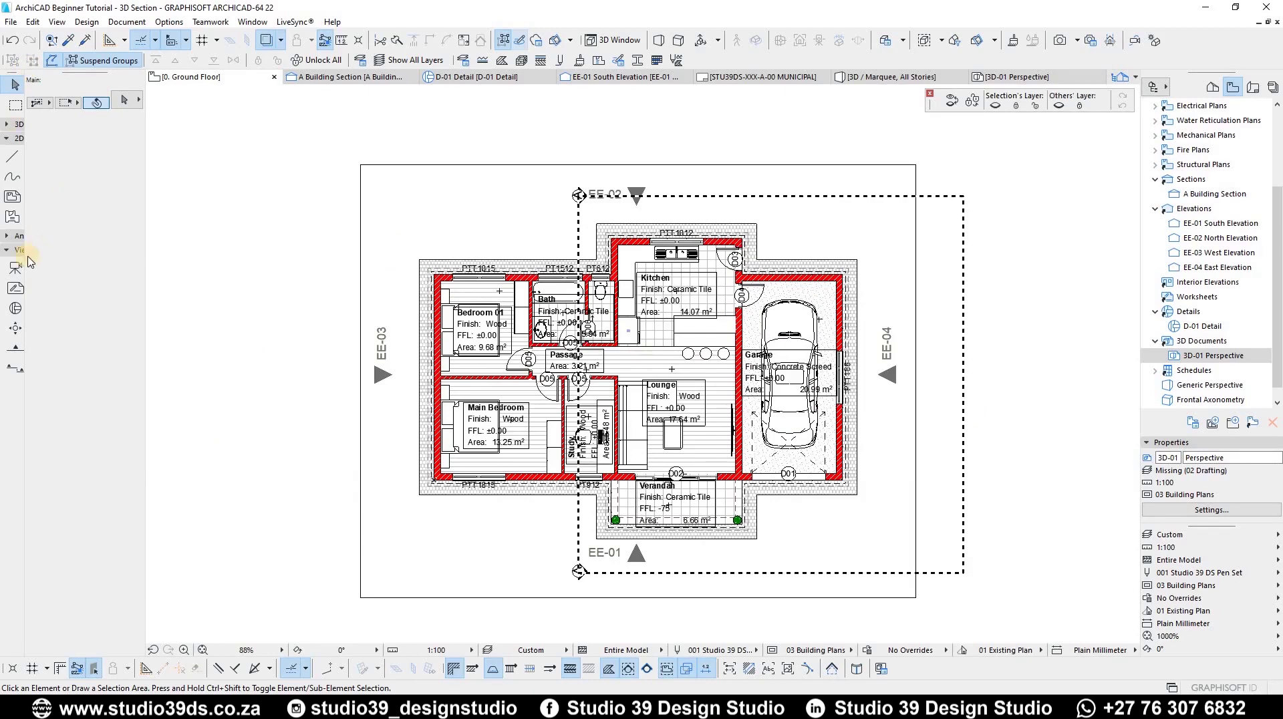
pyautogui.click(17, 139)
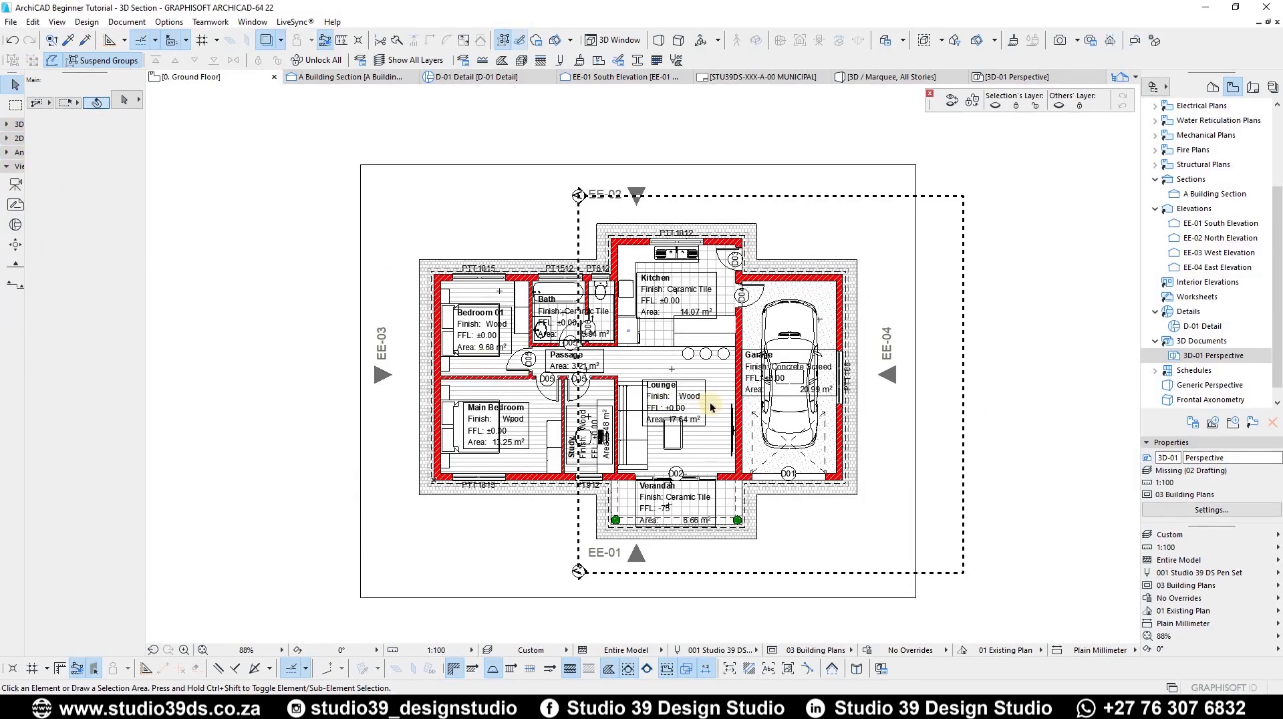
pyautogui.scroll(5, 590, 410)
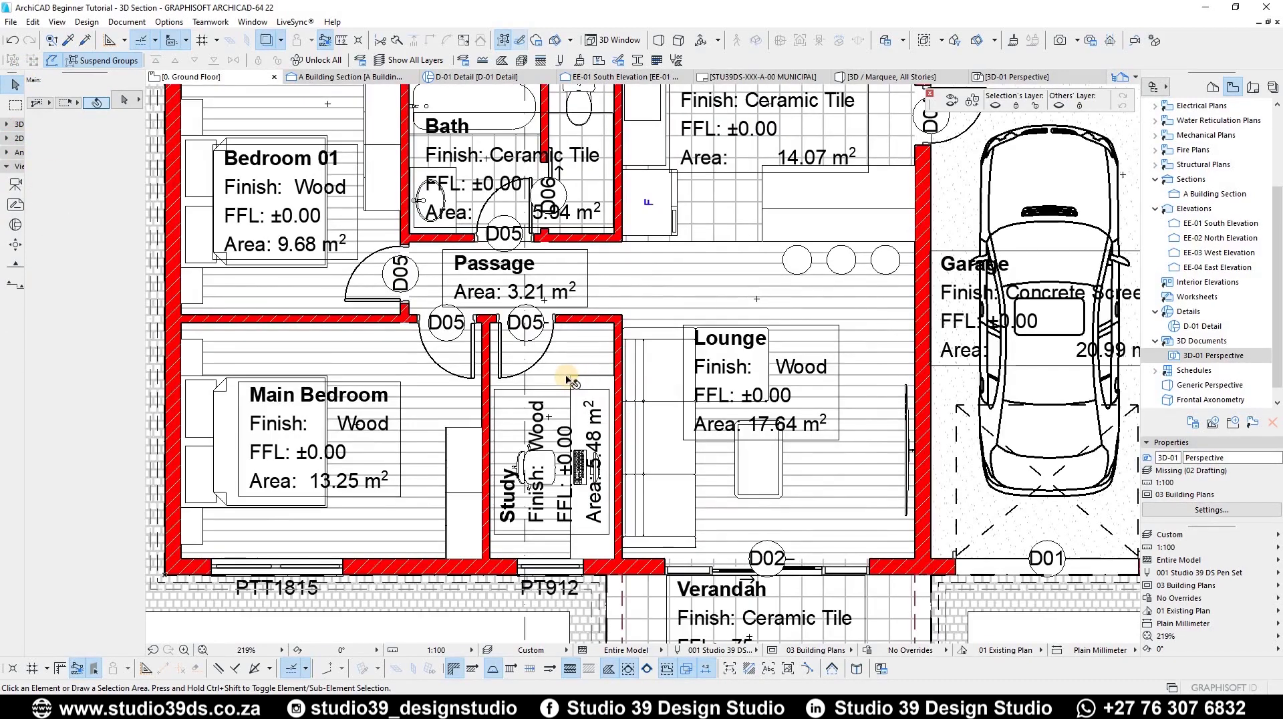
pyautogui.click(609, 397)
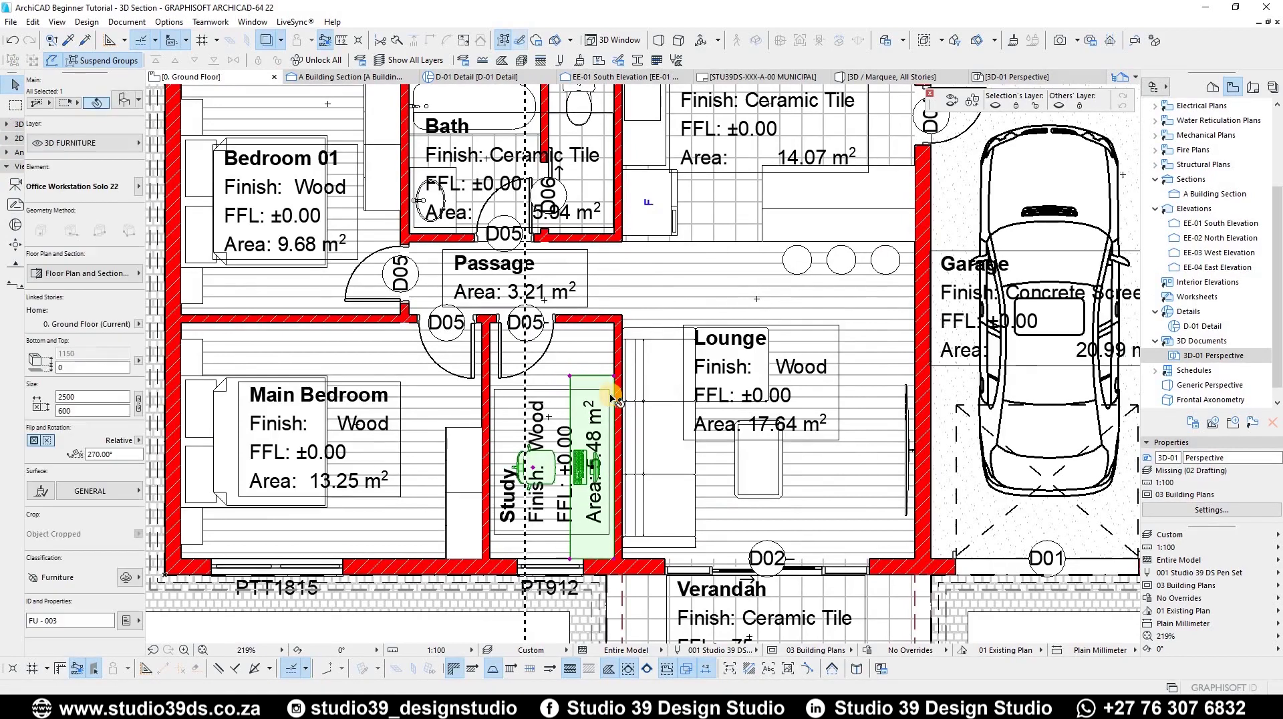
pyautogui.hotkey('ctrl', 'shift', 'd')
pyautogui.click(597, 434)
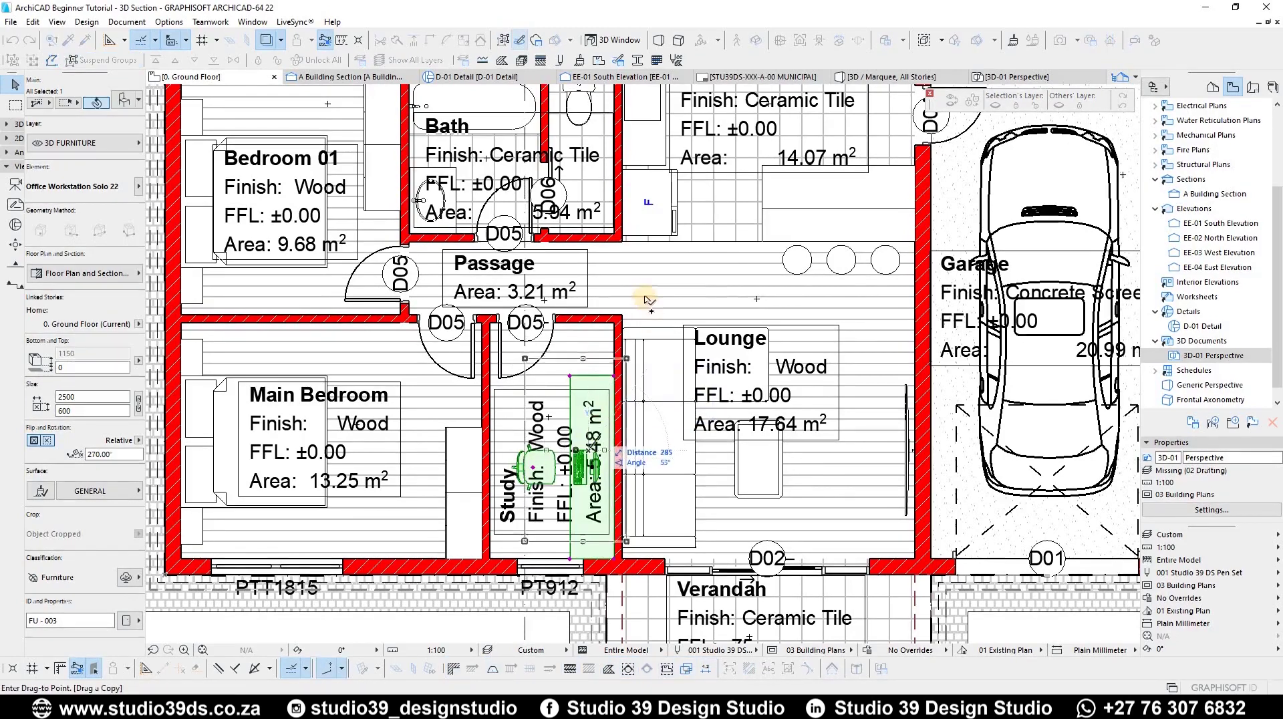
pyautogui.click(665, 266)
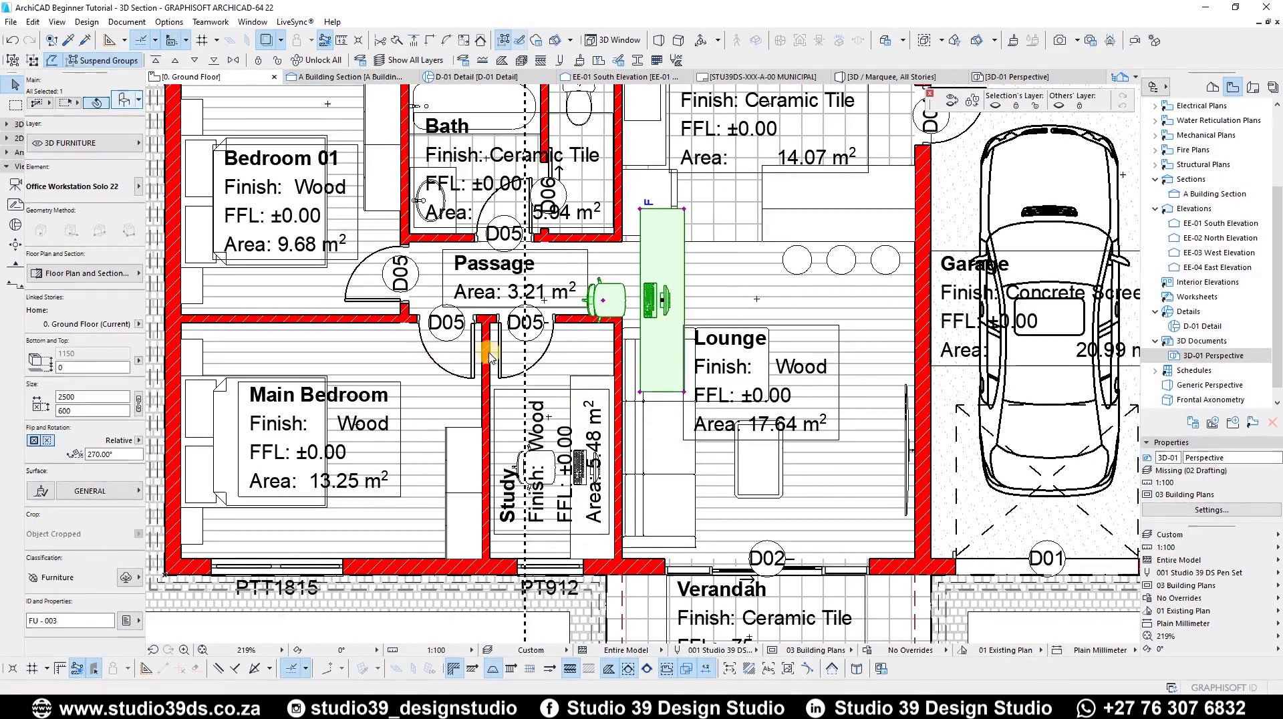
# Replace the copied workstation with the Woman Contour 02 22 object from the People Contour 22 library folder
pyautogui.hotkey('ctrl', 't')
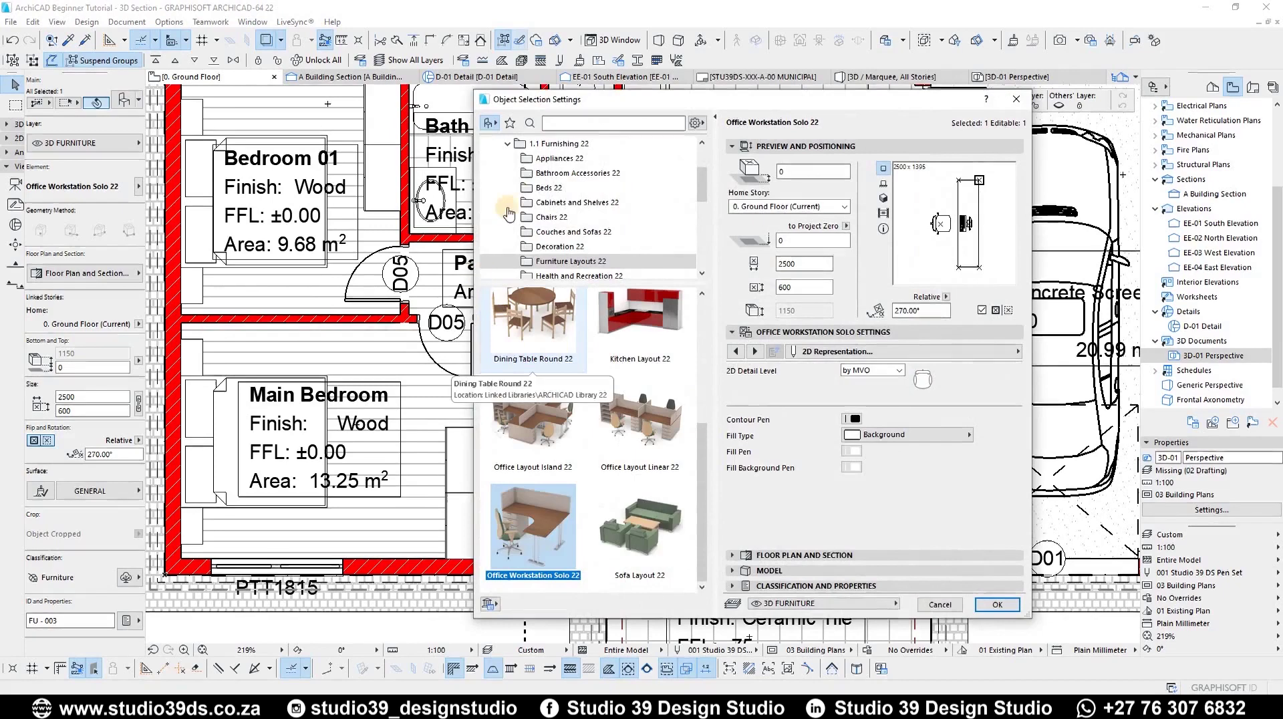
pyautogui.scroll(-5, 558, 222)
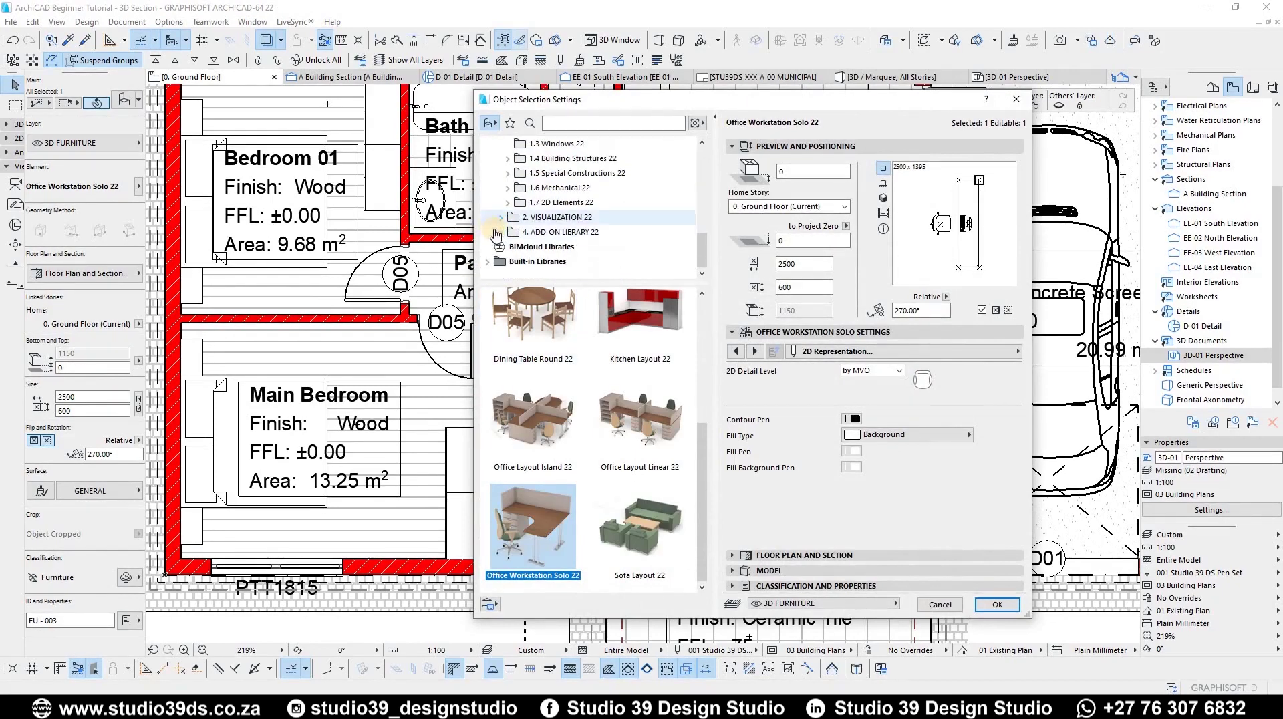
pyautogui.click(501, 217)
pyautogui.click(507, 246)
pyautogui.click(507, 246)
pyautogui.click(541, 262)
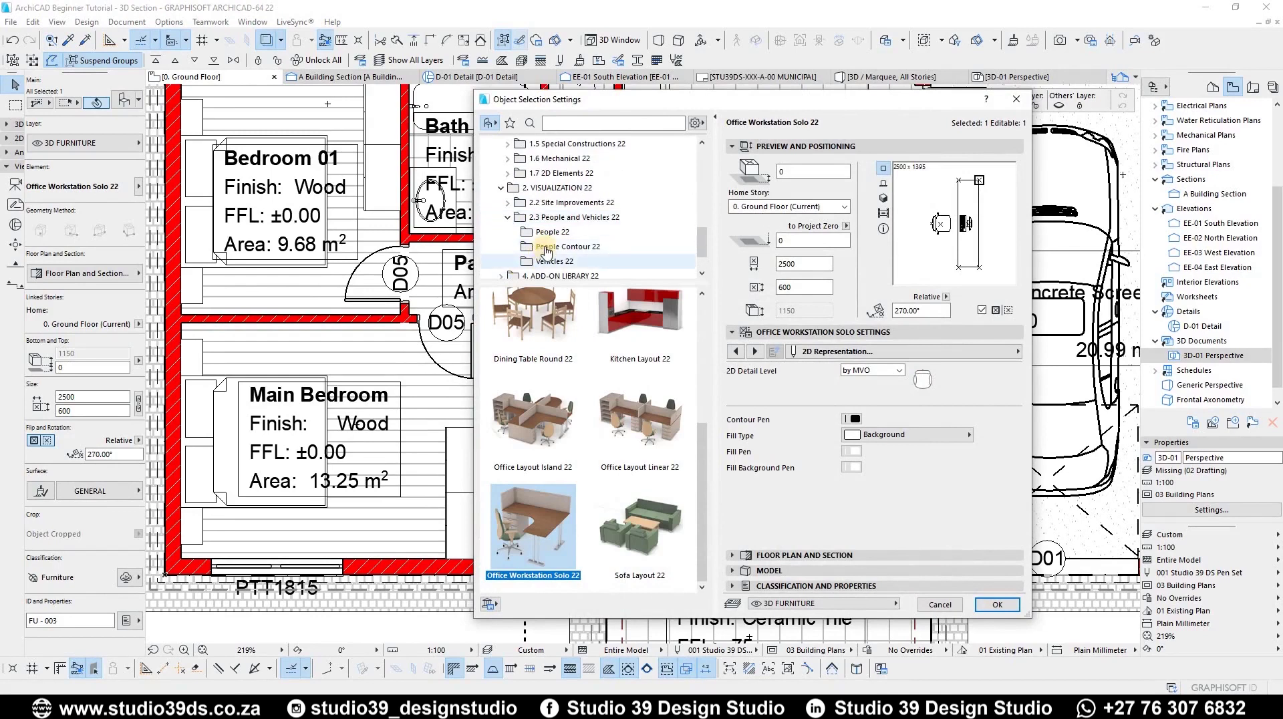
pyautogui.click(544, 232)
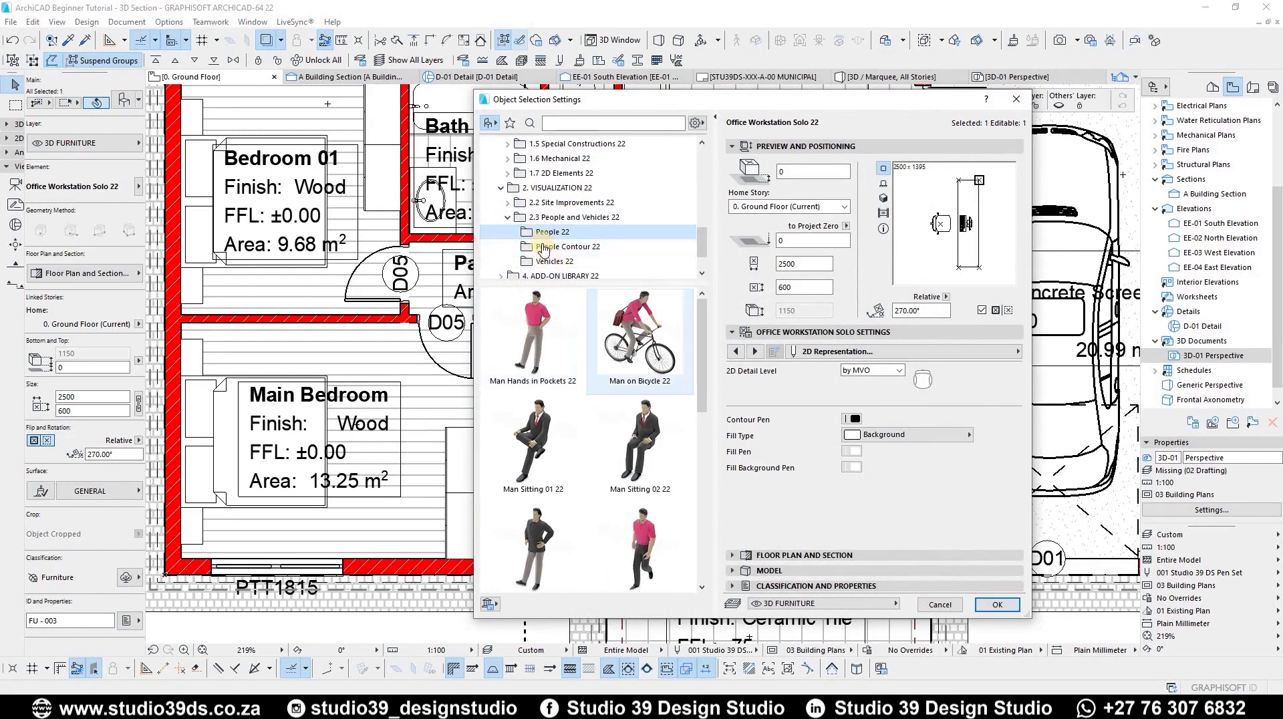
pyautogui.scroll(-8, 618, 379)
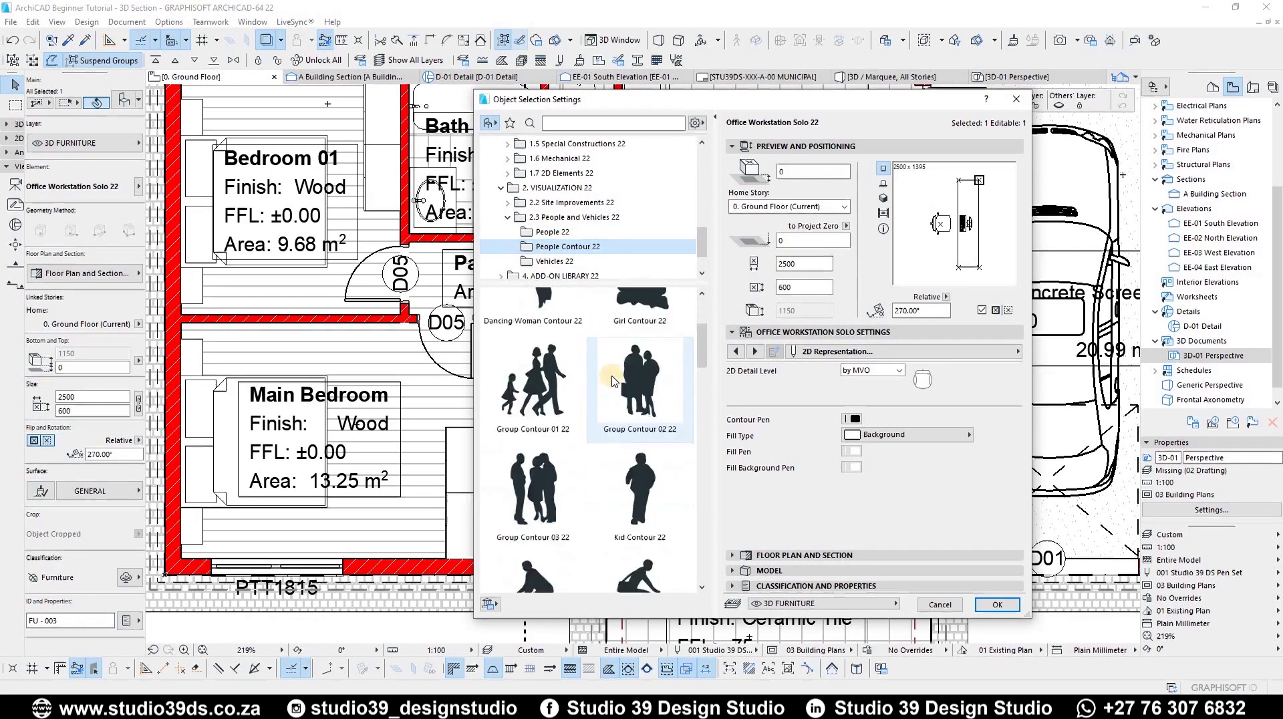
pyautogui.scroll(-10, 608, 379)
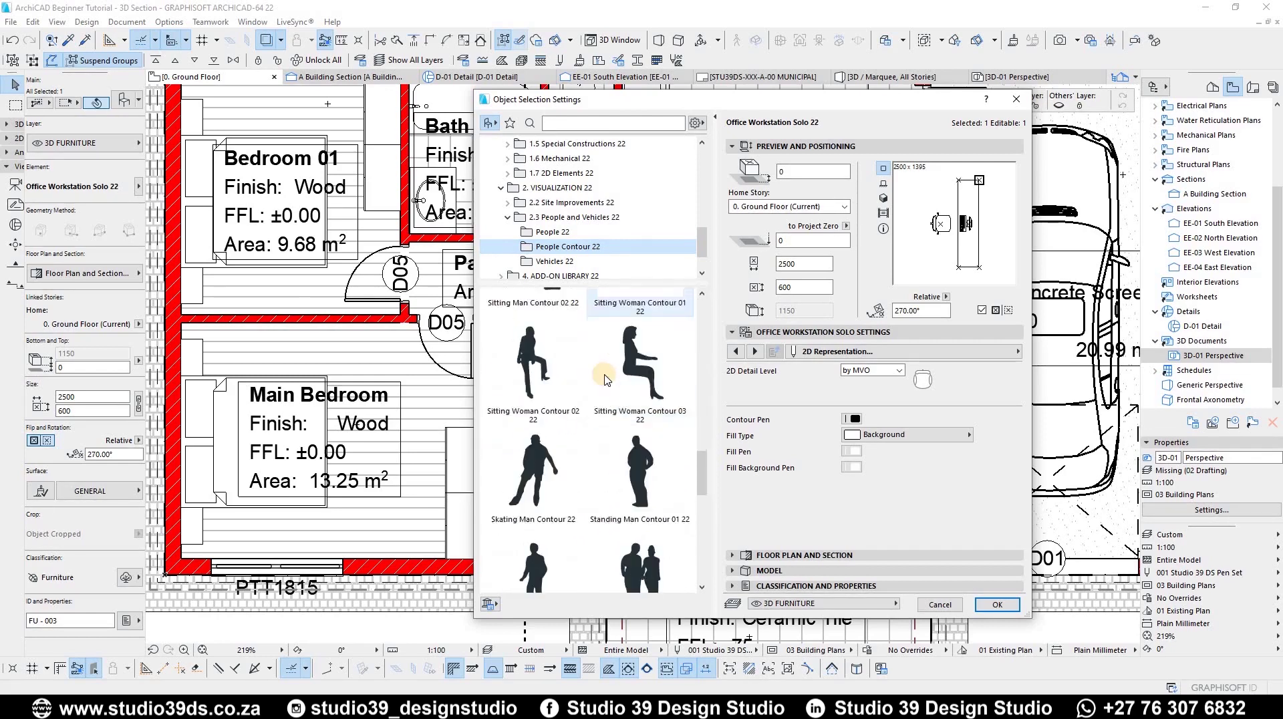
pyautogui.scroll(-1, 554, 410)
pyautogui.click(554, 410)
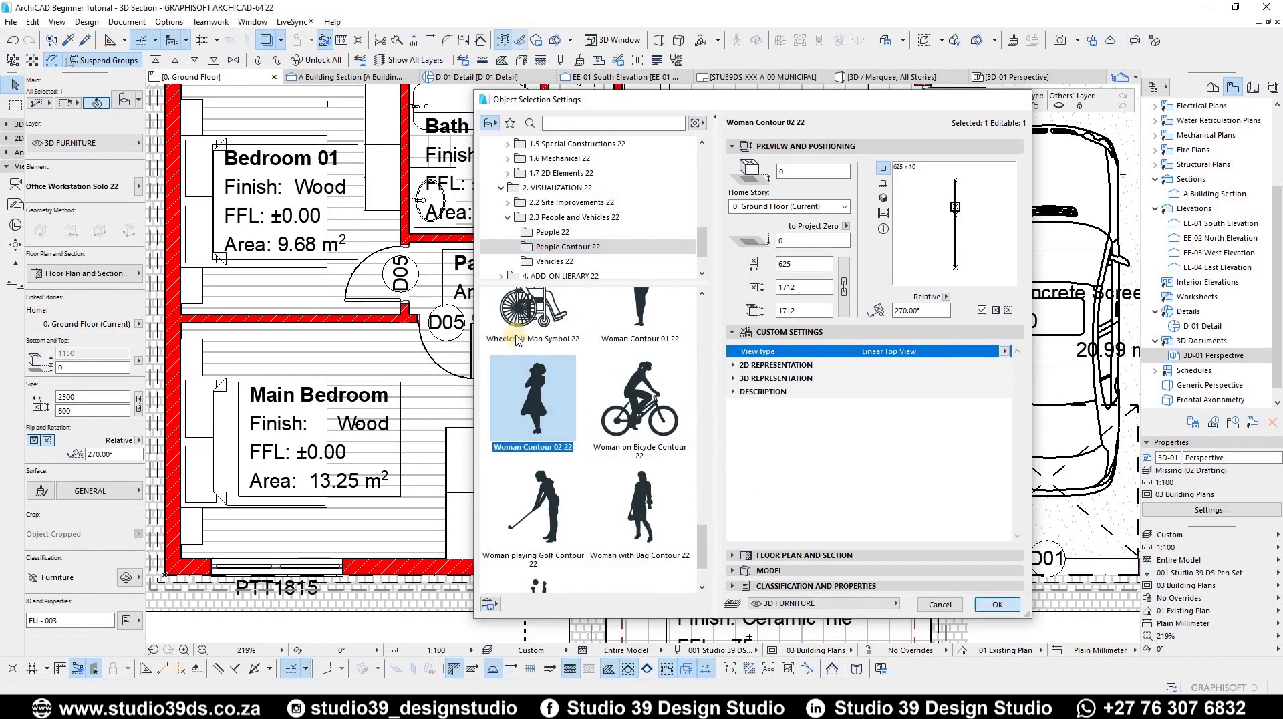
pyautogui.click(997, 604)
# Move the woman contour from beside the refrigerator to the end of the Passage
pyautogui.click(678, 223)
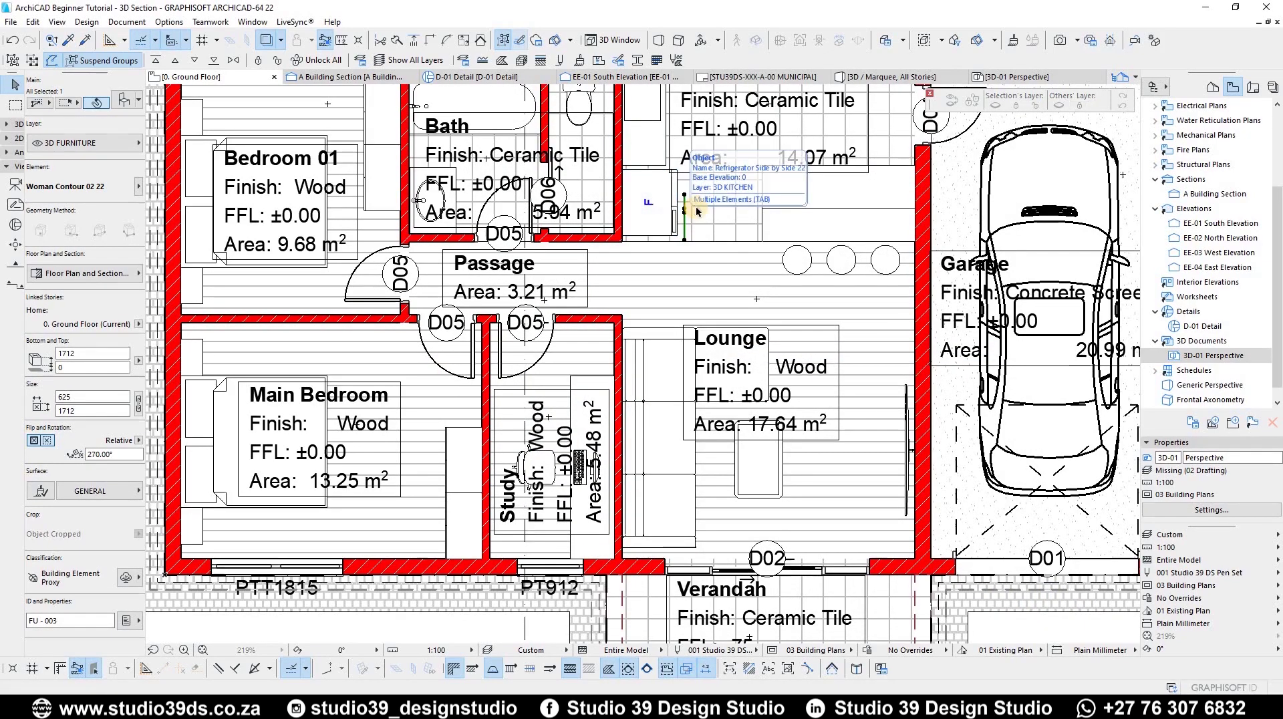
pyautogui.hotkey('ctrl', 'd')
pyautogui.click(695, 214)
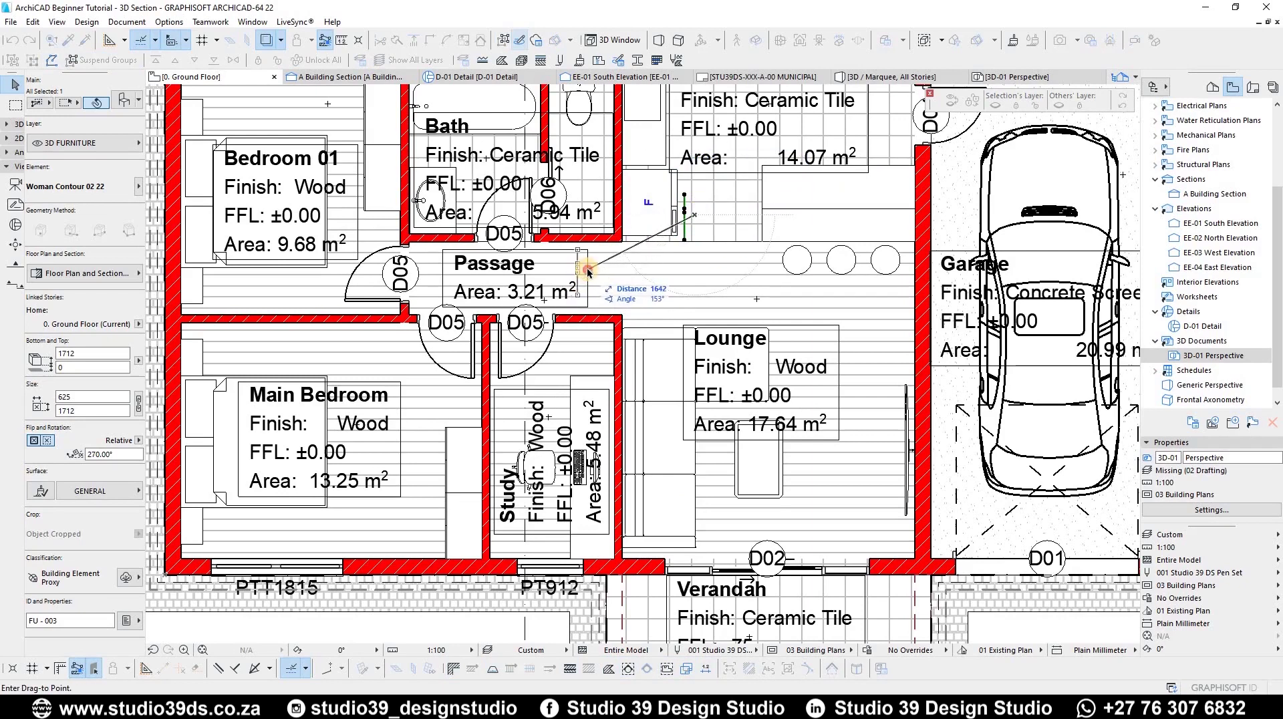
pyautogui.click(607, 408)
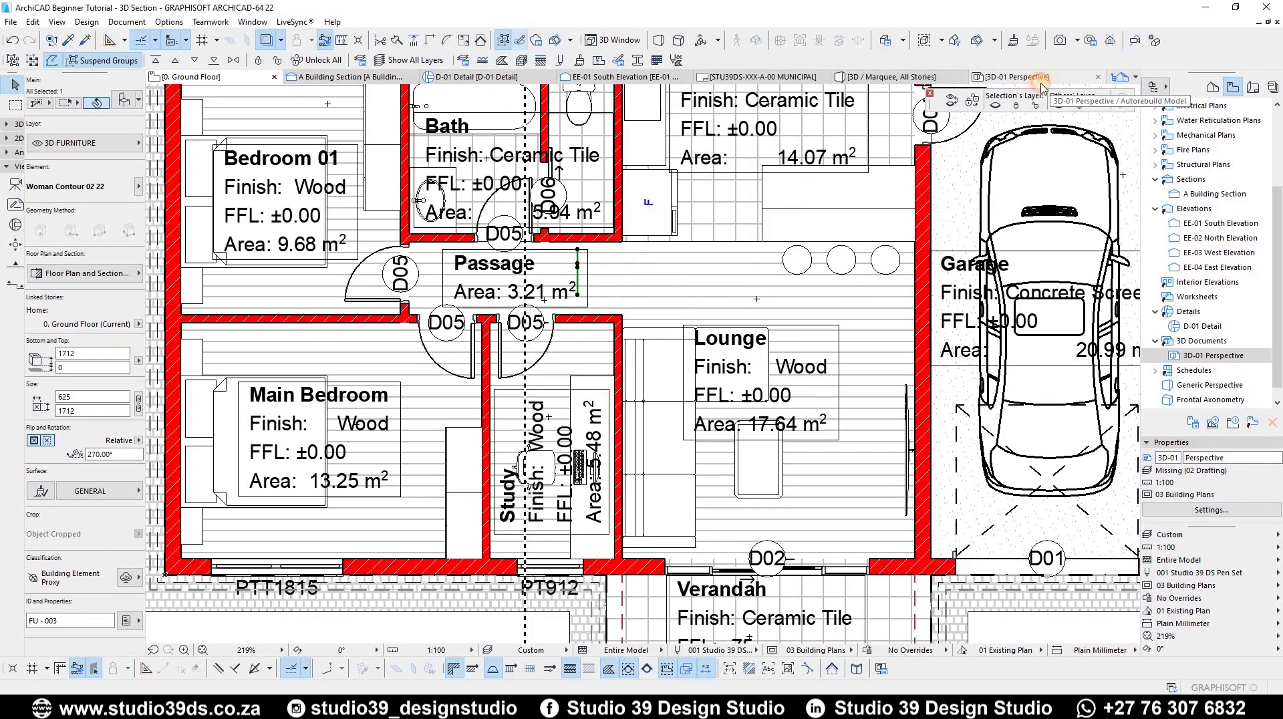
# Return to the 3D-01 Perspective document and examine how the woman figure appears in the section
pyautogui.click(1037, 79)
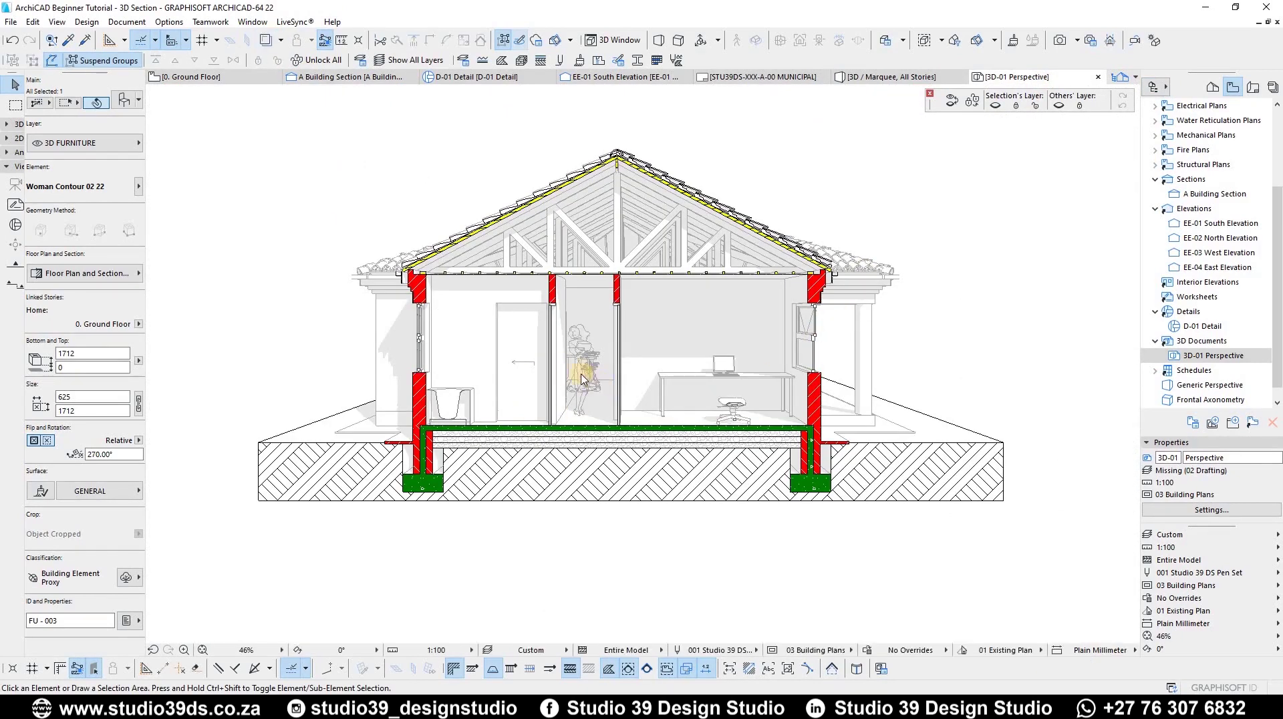
pyautogui.scroll(1, 566, 390)
pyautogui.scroll(3, 565, 391)
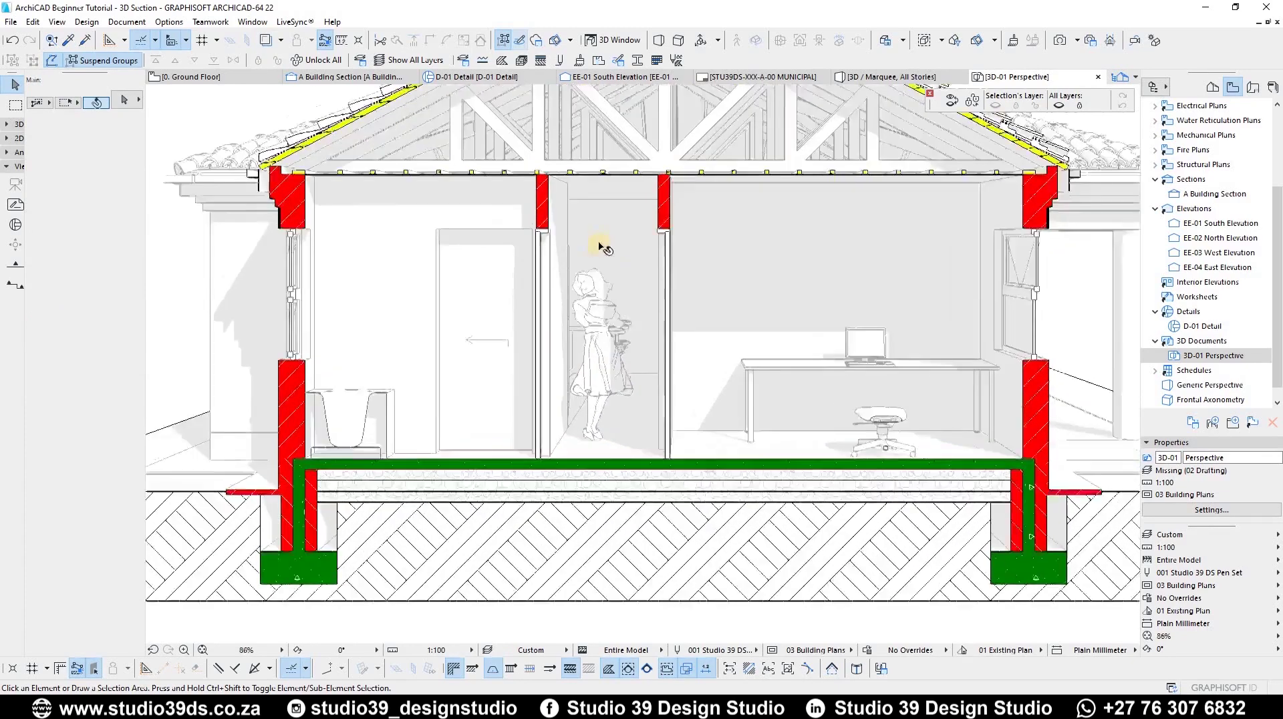
pyautogui.scroll(-4, 610, 352)
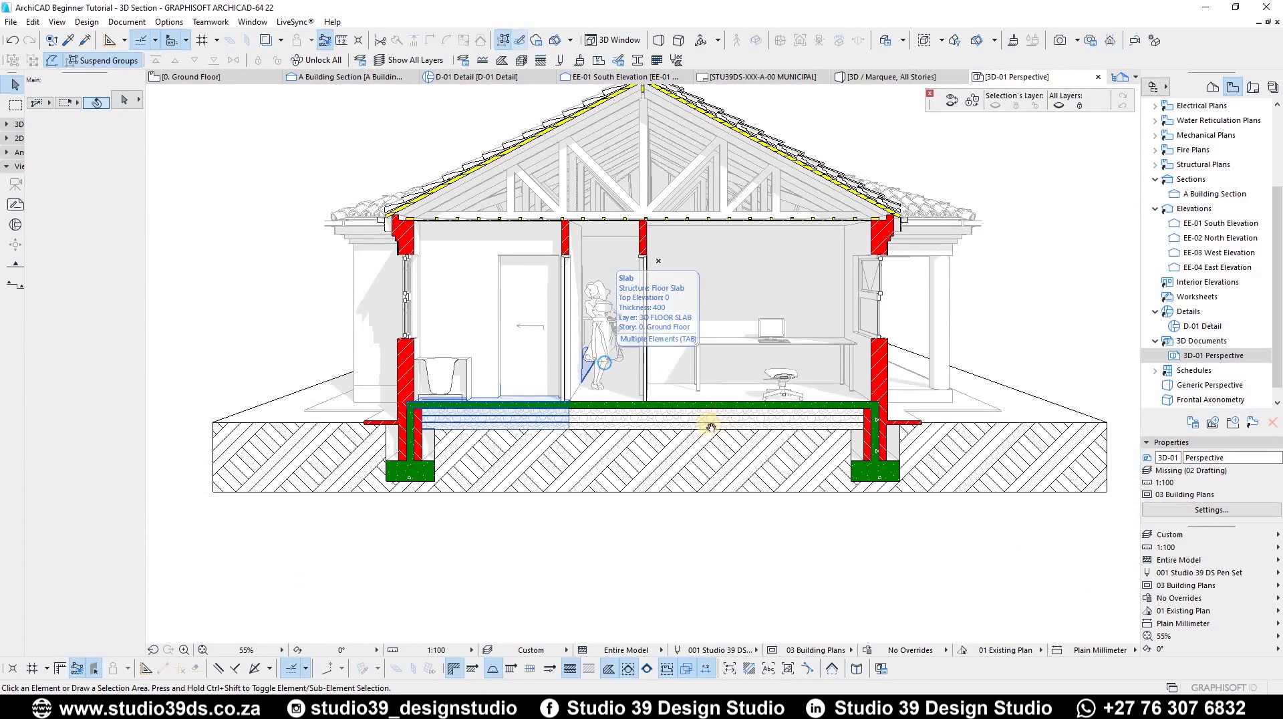
pyautogui.scroll(-2, 724, 430)
pyautogui.scroll(4, 759, 422)
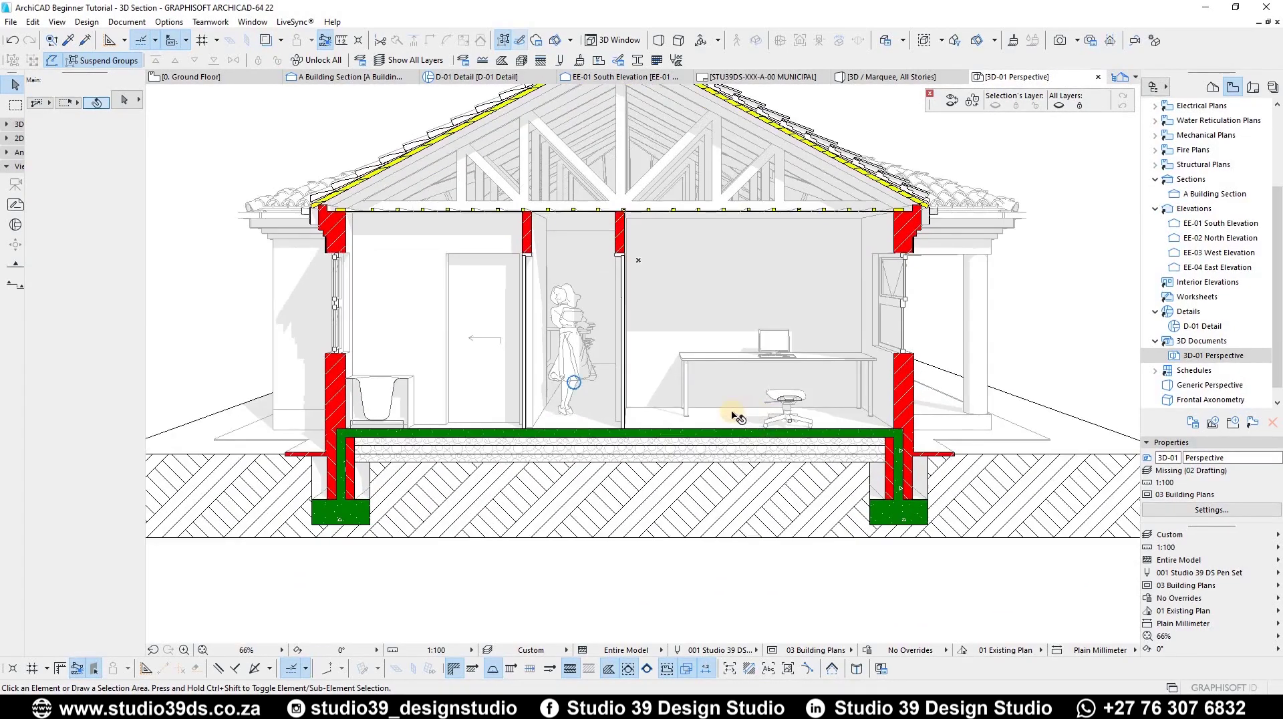
pyautogui.scroll(-2, 737, 417)
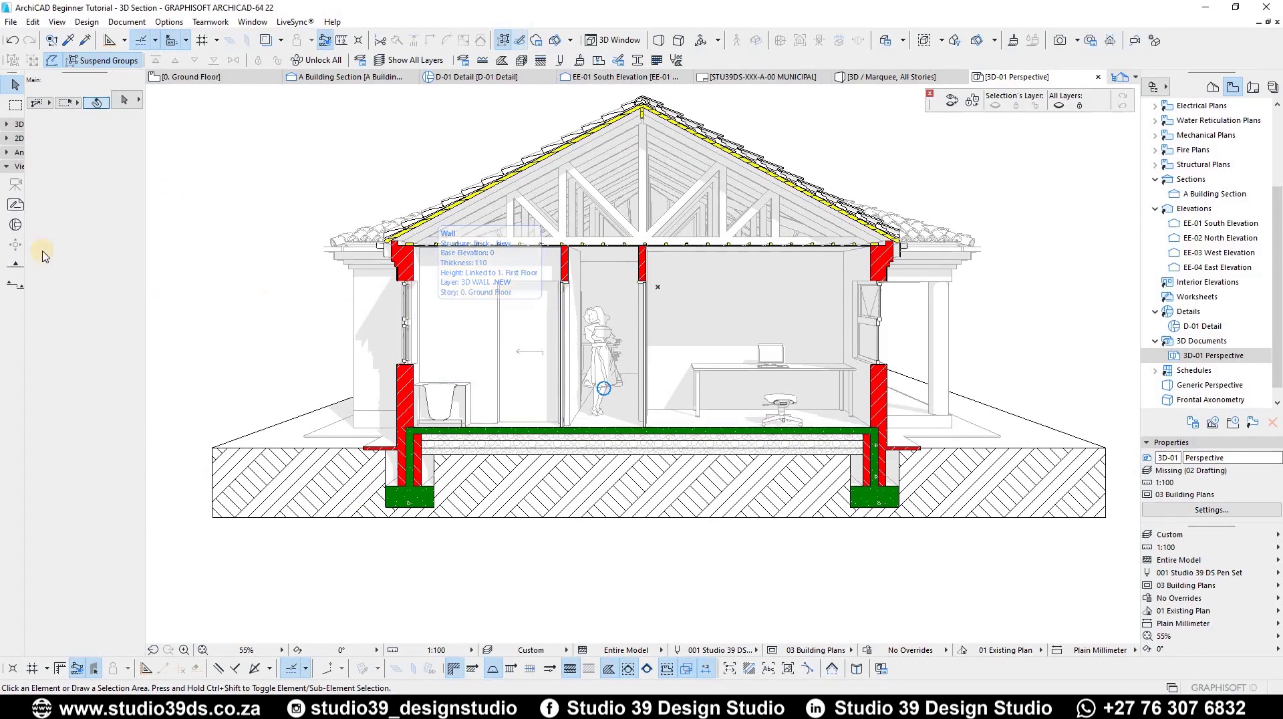
# Place a vertical linear dimension of the footing's thickness beside the foundation at the bathroom end of the section
pyautogui.moveTo(23, 129); pyautogui.dragTo(50, 167)
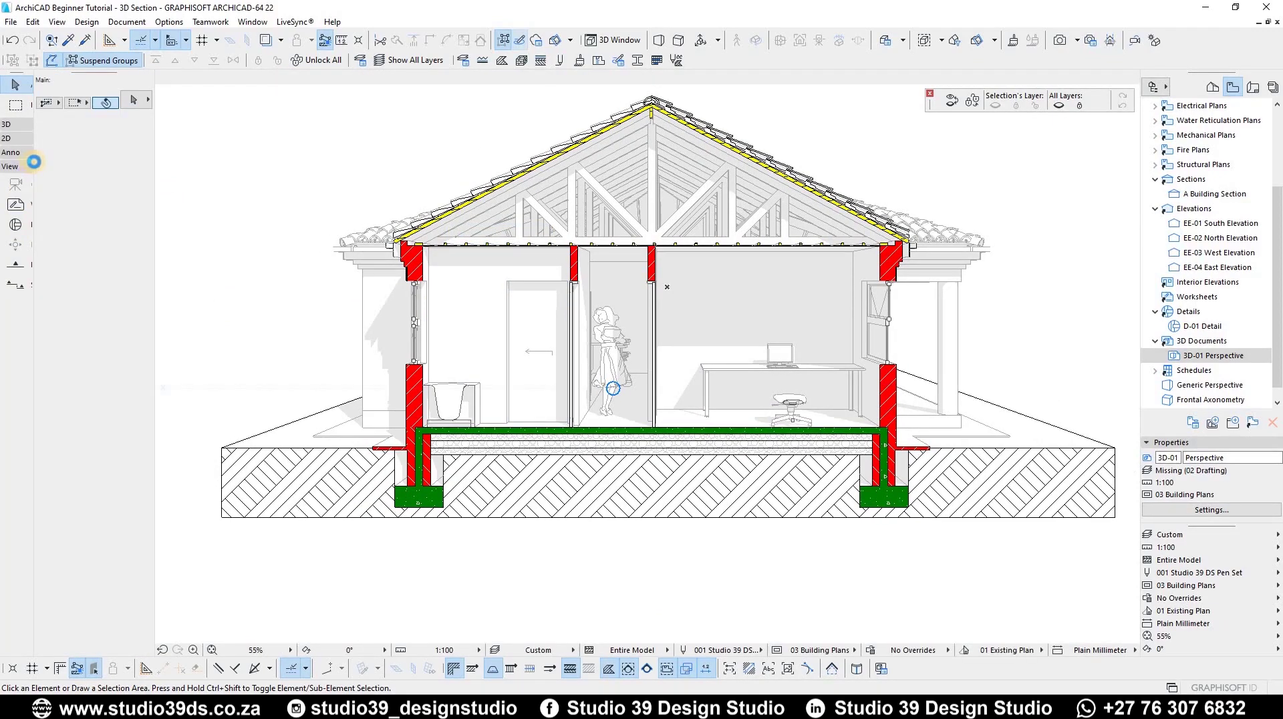
pyautogui.moveTo(21, 161)
pyautogui.mouseDown()
pyautogui.moveTo(35, 258)
pyautogui.moveTo(28, 240)
pyautogui.mouseUp()
pyautogui.click(12, 154)
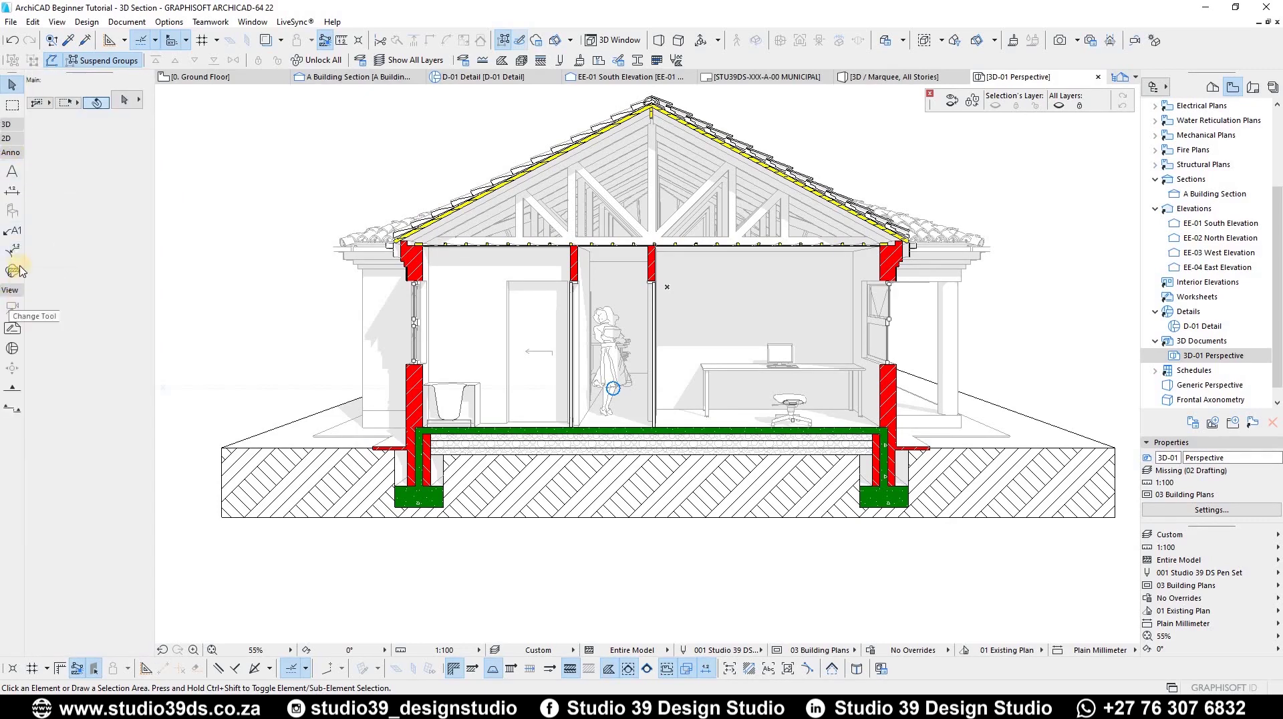
pyautogui.click(12, 191)
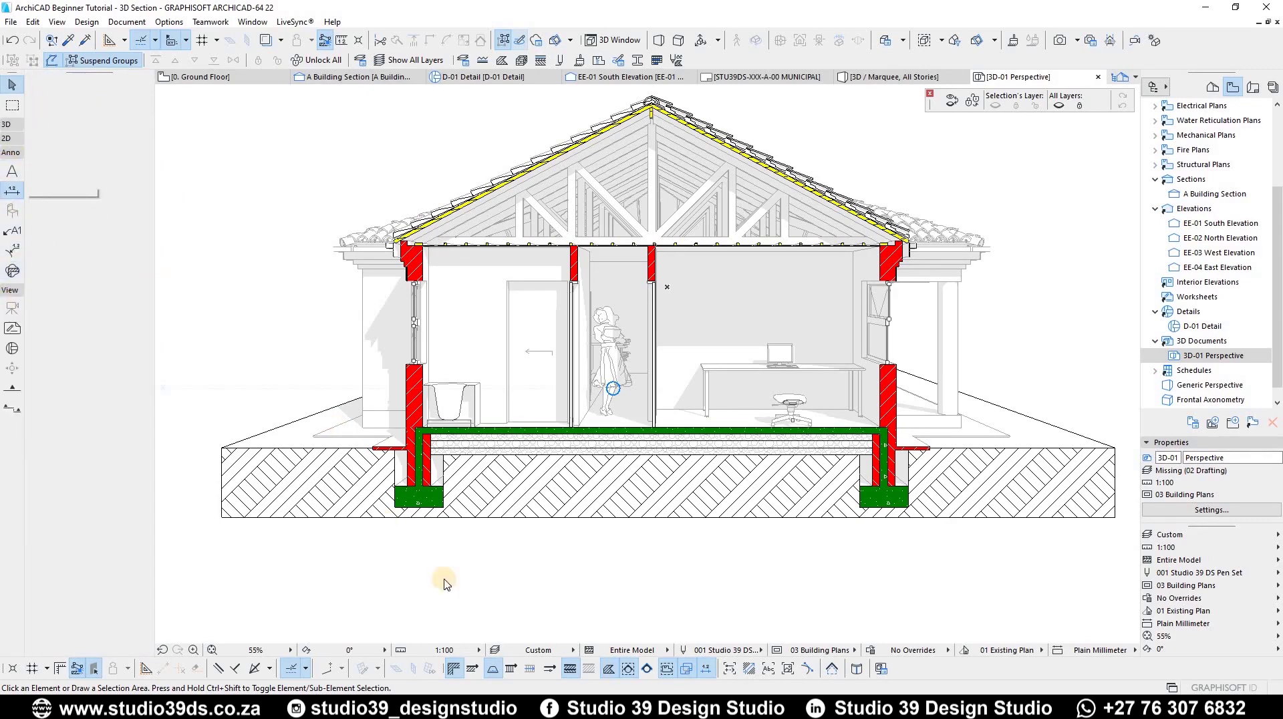
pyautogui.click(393, 507)
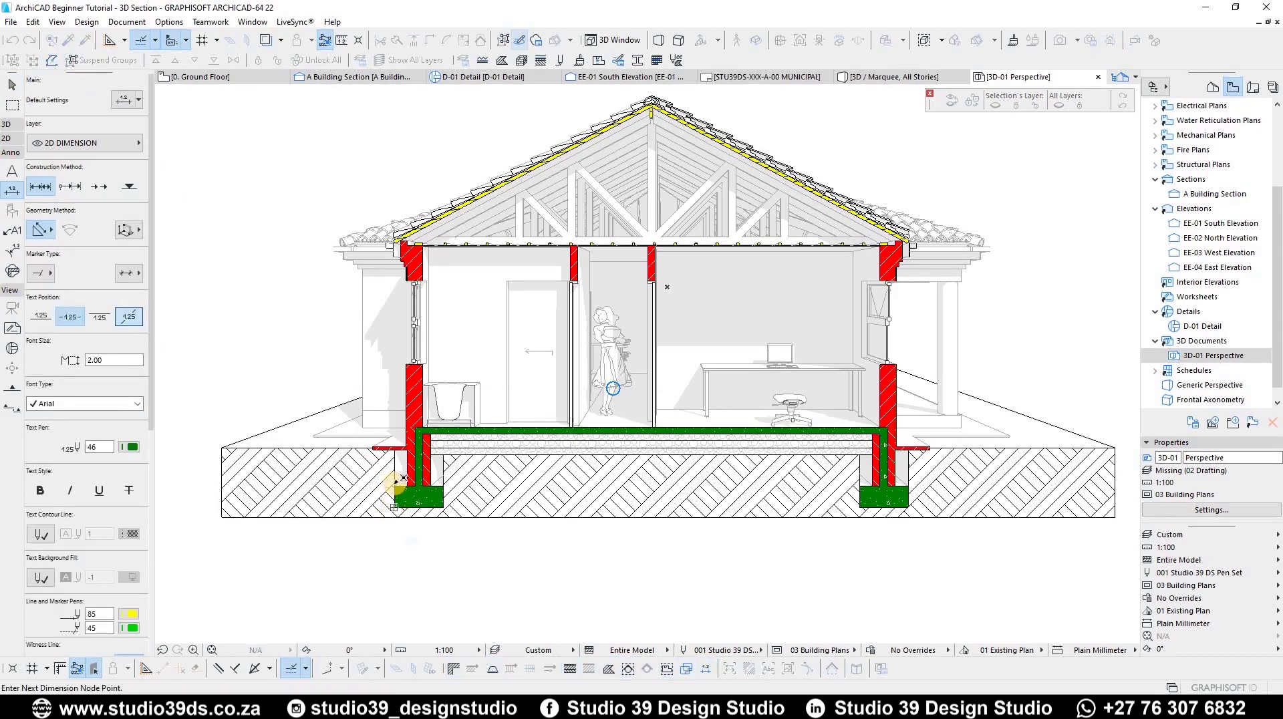
pyautogui.rightClick(539, 549)
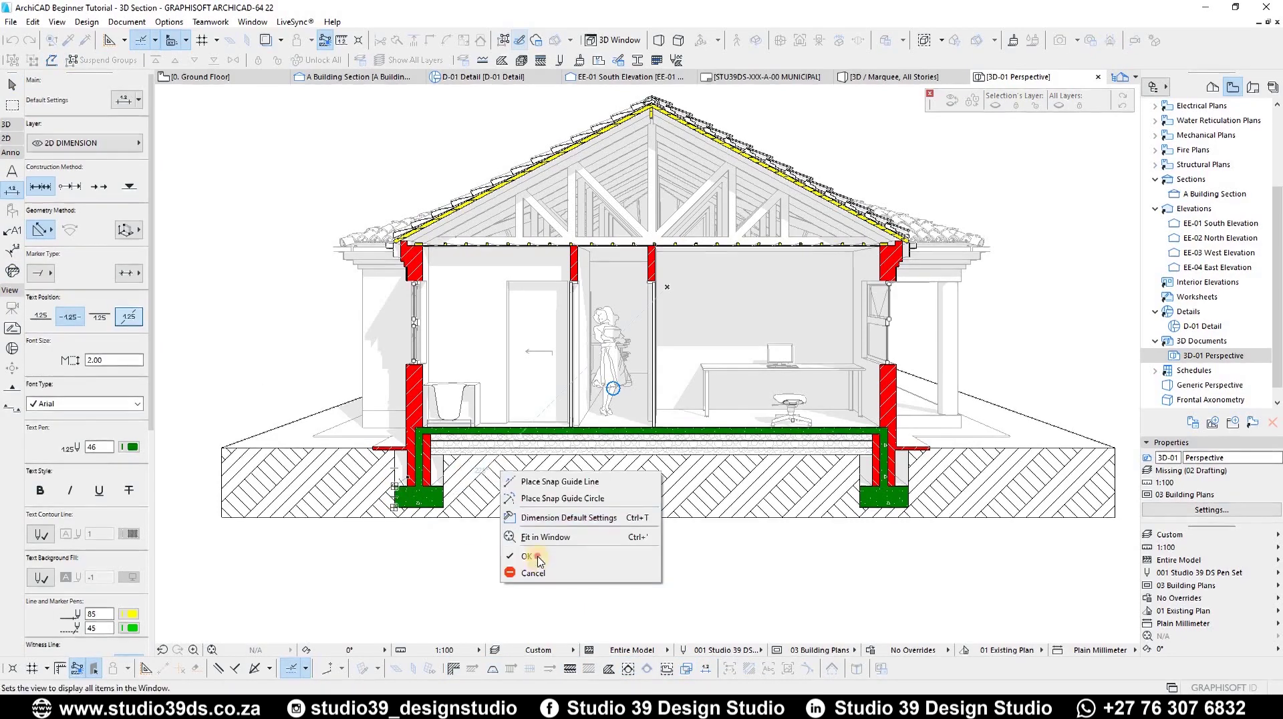
pyautogui.click(534, 557)
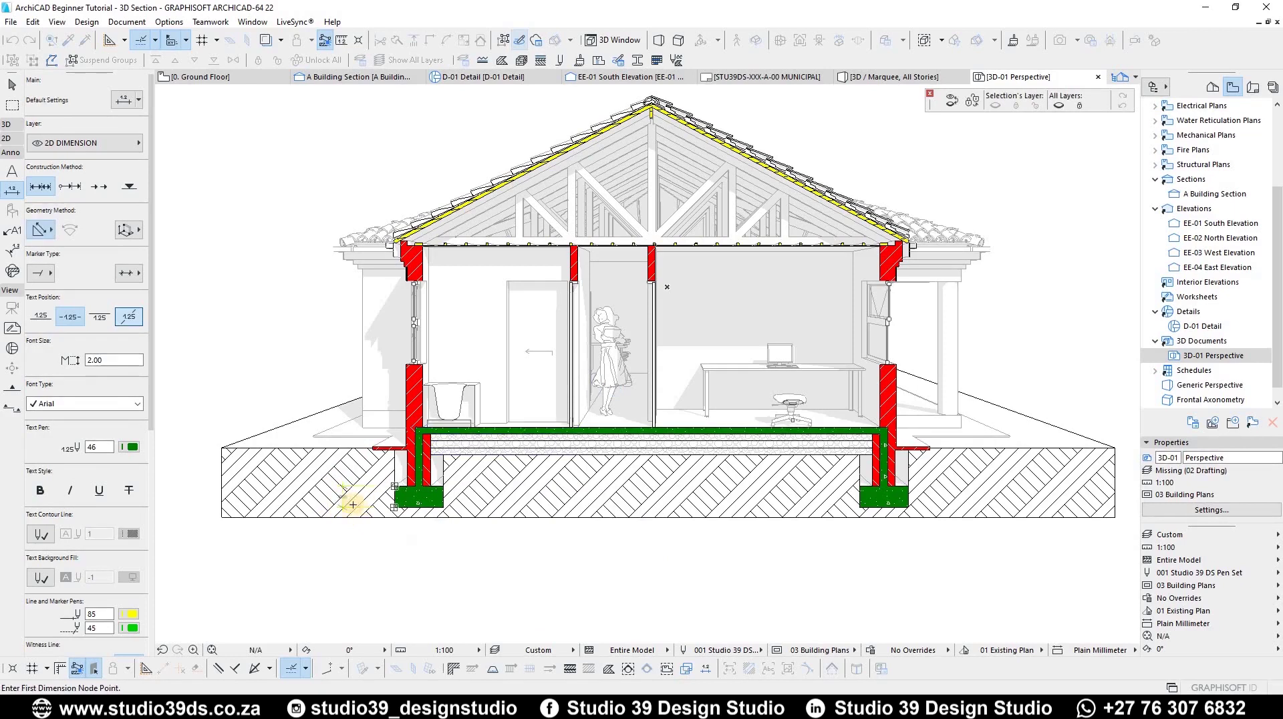
pyautogui.click(342, 498)
# Select the footing thickness dimension and correct its measuring points to the footing edges
pyautogui.scroll(1, 354, 497)
pyautogui.scroll(6, 351, 431)
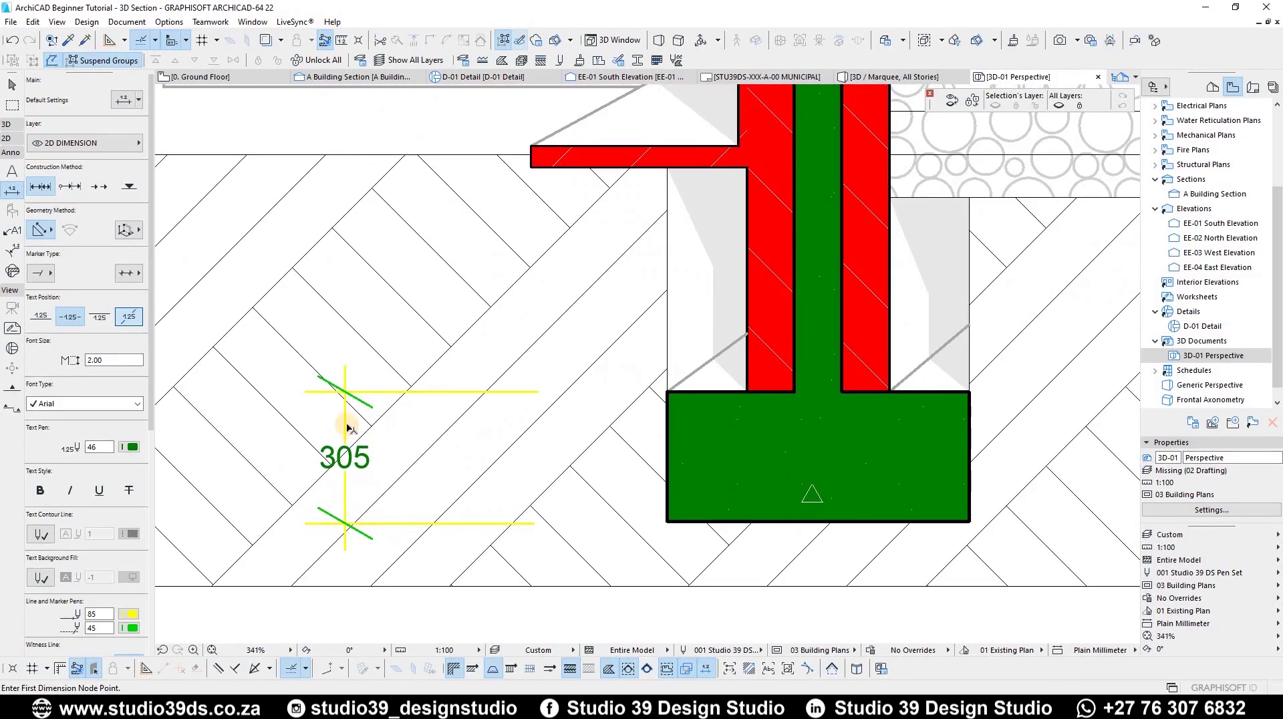
pyautogui.press('Escape')
pyautogui.click(634, 422)
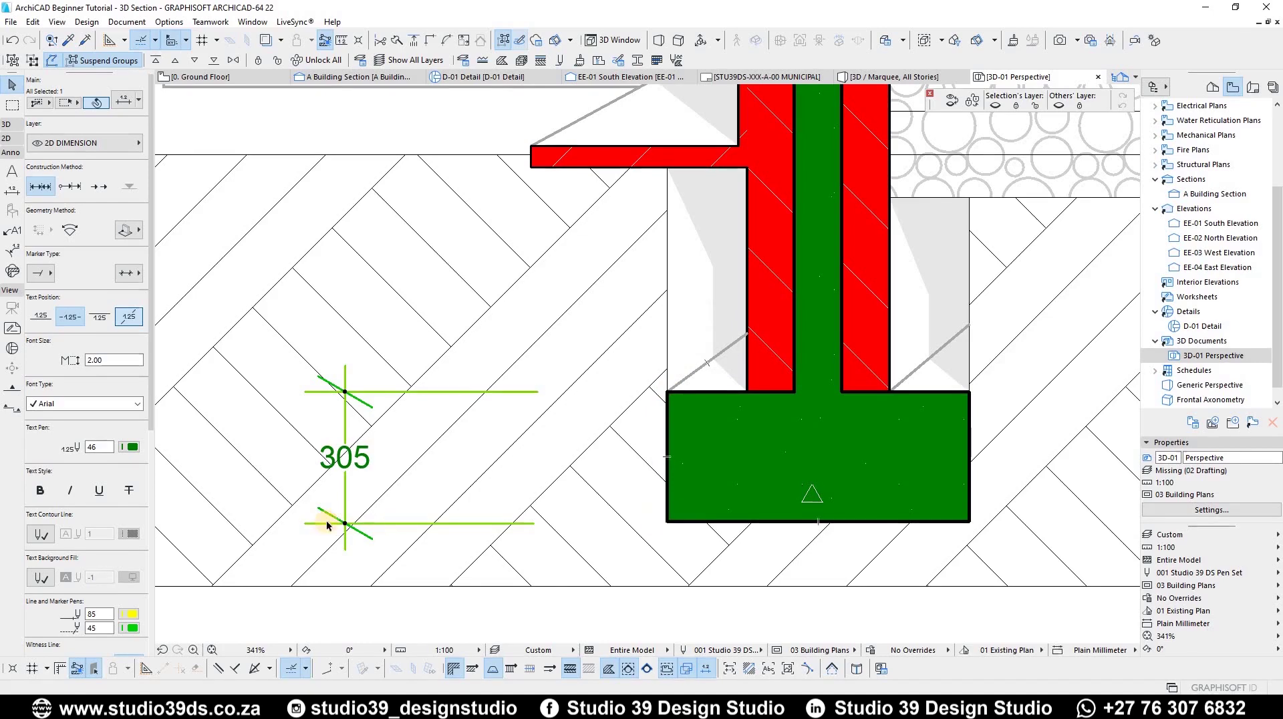
pyautogui.scroll(10, 342, 538)
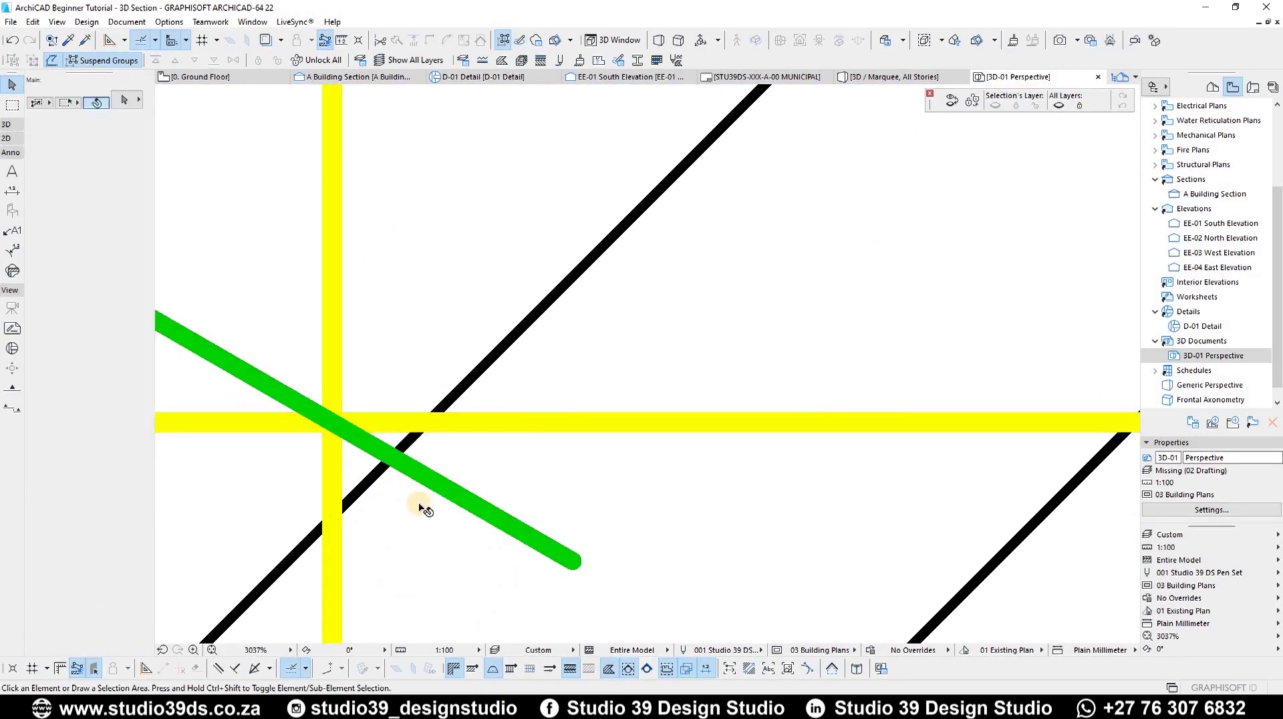
pyautogui.scroll(-12, 456, 521)
pyautogui.scroll(-3, 539, 416)
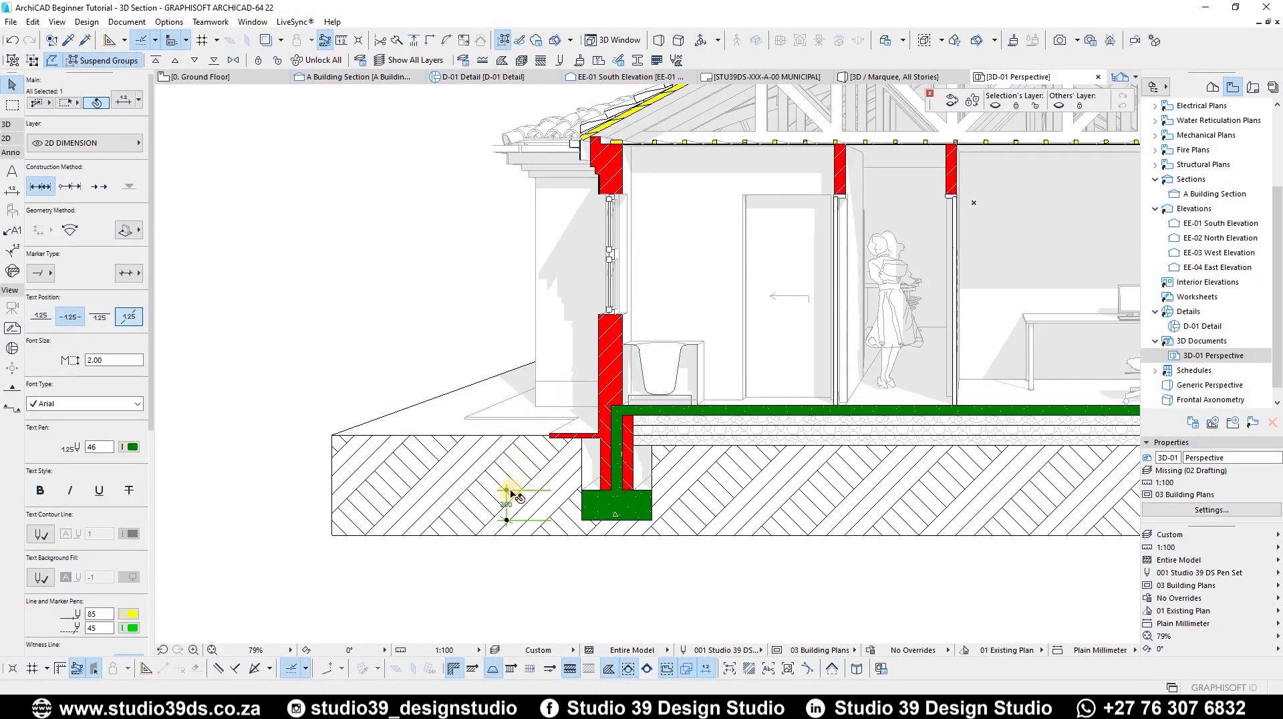
pyautogui.scroll(5, 514, 533)
pyautogui.scroll(-2, 489, 506)
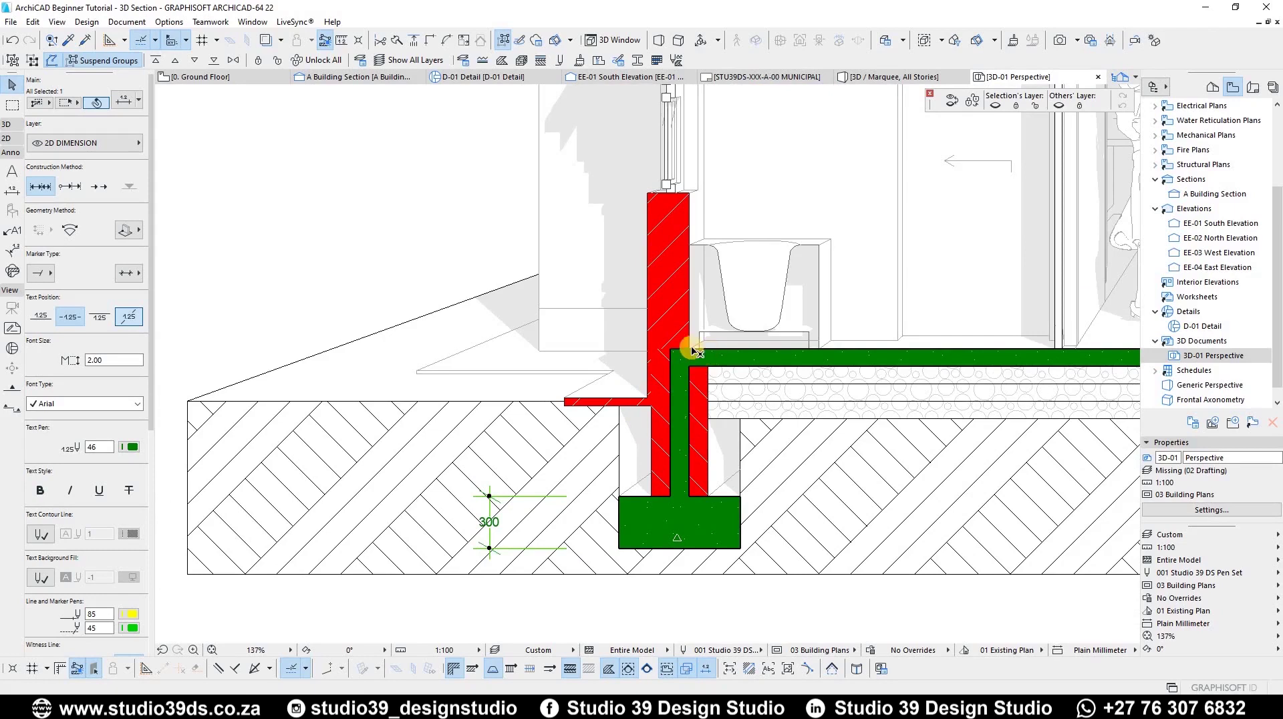
# Extend the footing dimension chain with points at the top and underside of the concrete floor slab
pyautogui.click(673, 350)
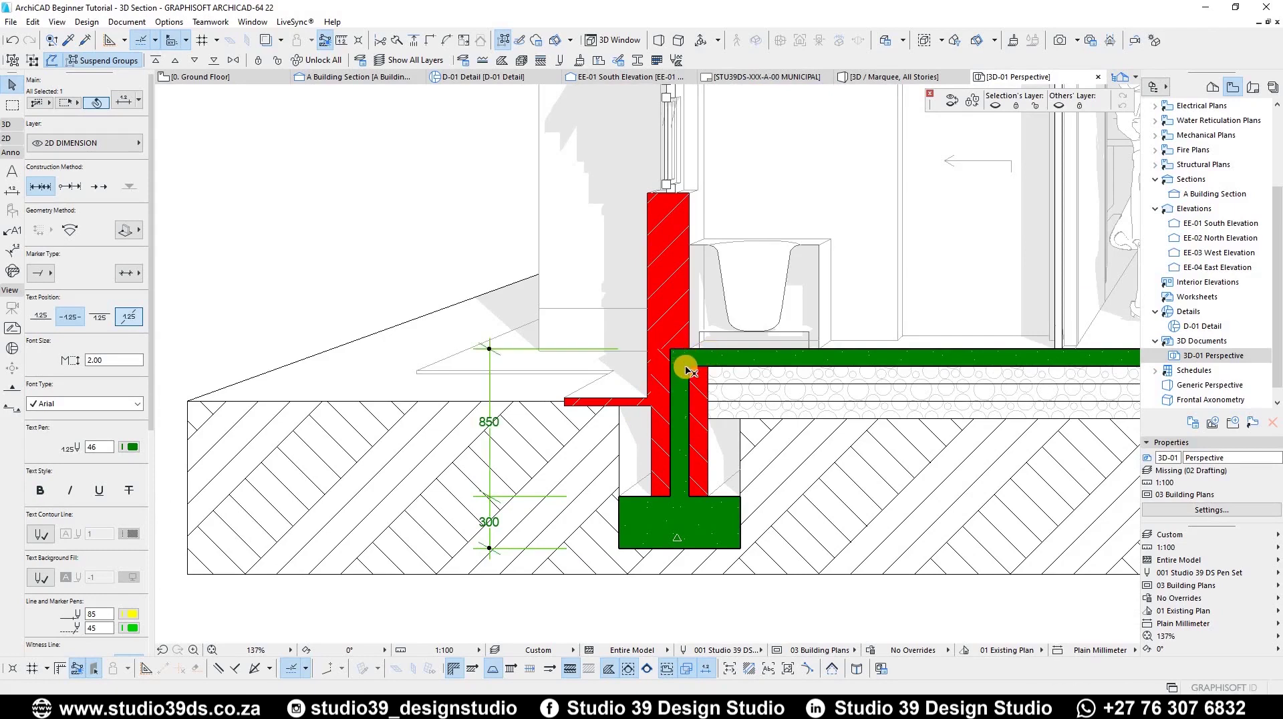
pyautogui.click(688, 377)
pyautogui.scroll(-4, 702, 371)
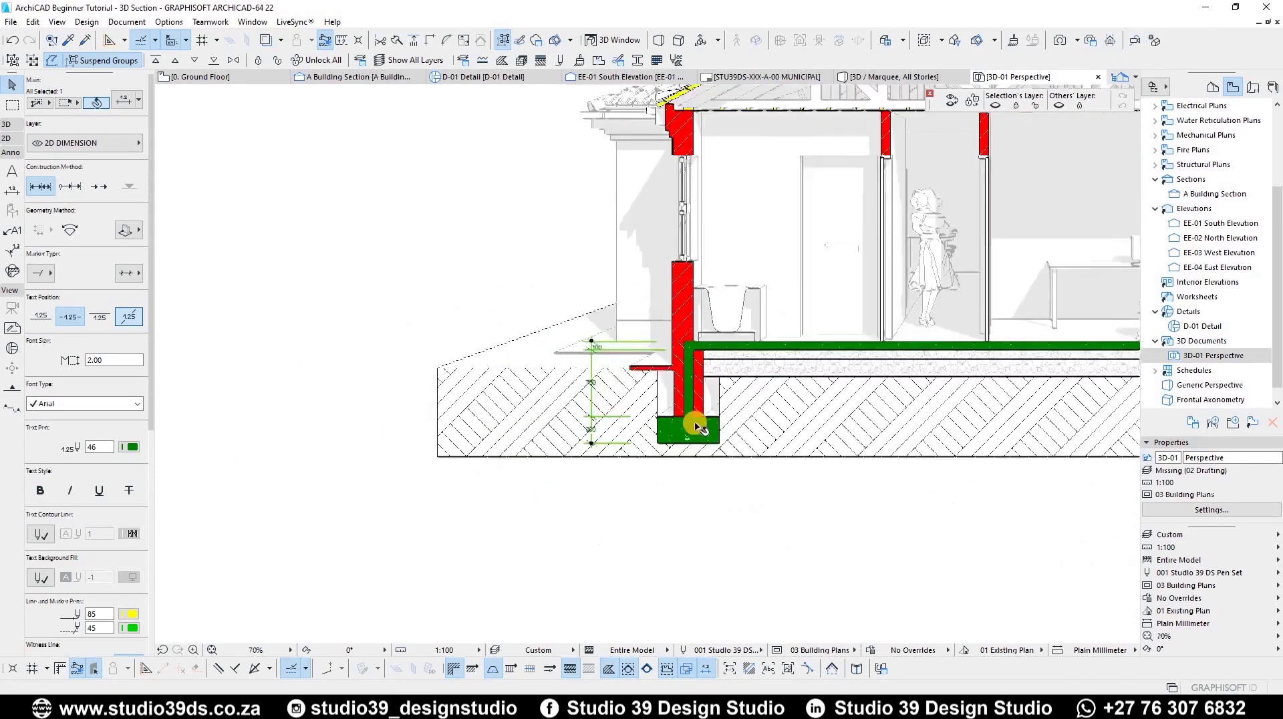
# Extend the same vertical dimension chain upward to the roof ridge
pyautogui.moveTo(696, 423); pyautogui.dragTo(689, 541, button='middle')
pyautogui.scroll(2, 682, 257)
pyautogui.moveTo(682, 257); pyautogui.dragTo(567, 361, button='middle')
pyautogui.scroll(4, 680, 178)
pyautogui.keyDown('ctrl'); pyautogui.click(692, 204); pyautogui.keyUp('ctrl')
pyautogui.scroll(-7, 692, 206)
pyautogui.scroll(7, 780, 235)
pyautogui.keyDown('ctrl'); pyautogui.click(776, 211); pyautogui.keyUp('ctrl')
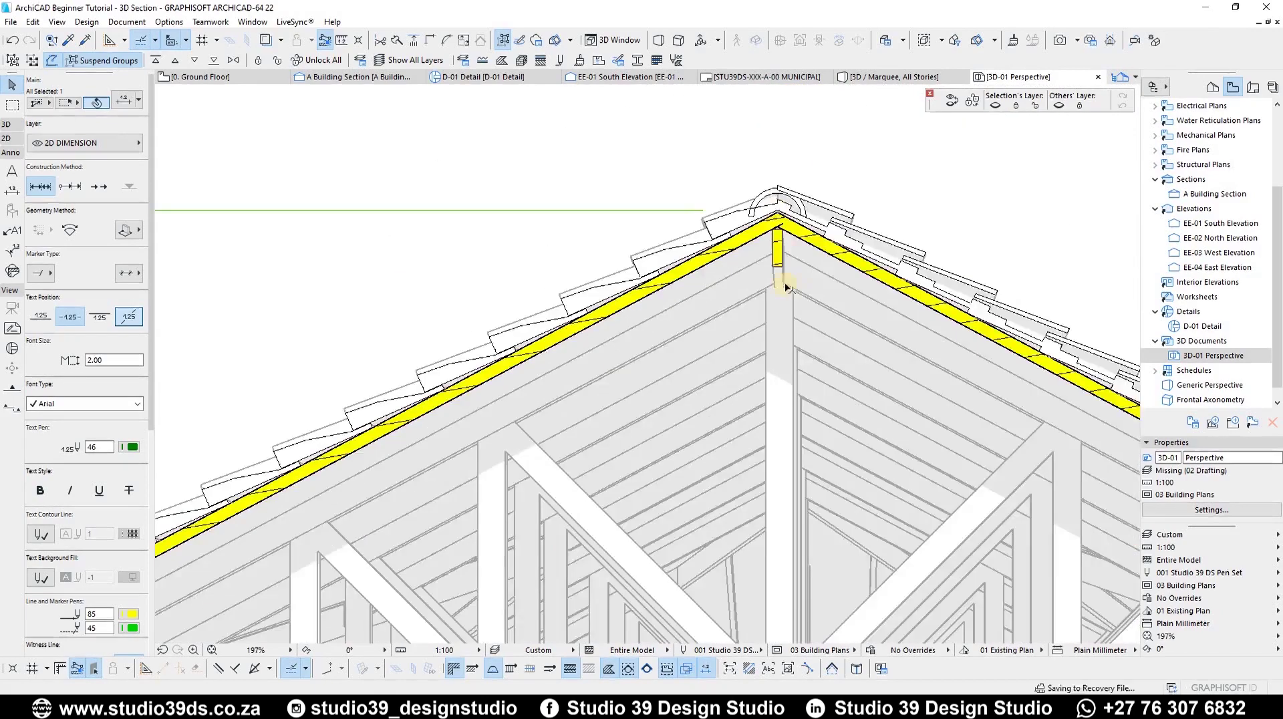
# Set the vertical dimension chain's text pen and line pen to 1 and its marker pen to 3
pyautogui.scroll(-8, 784, 283)
pyautogui.click(136, 447)
pyautogui.click(145, 448)
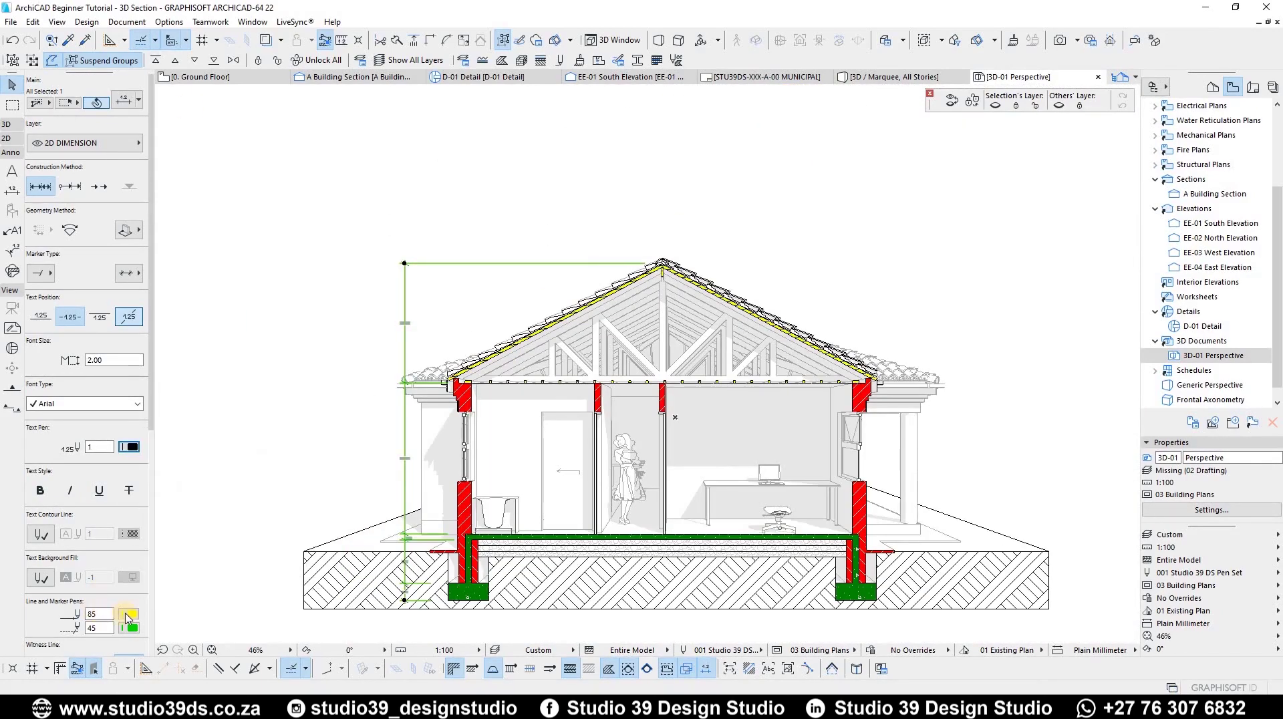
pyautogui.click(133, 614)
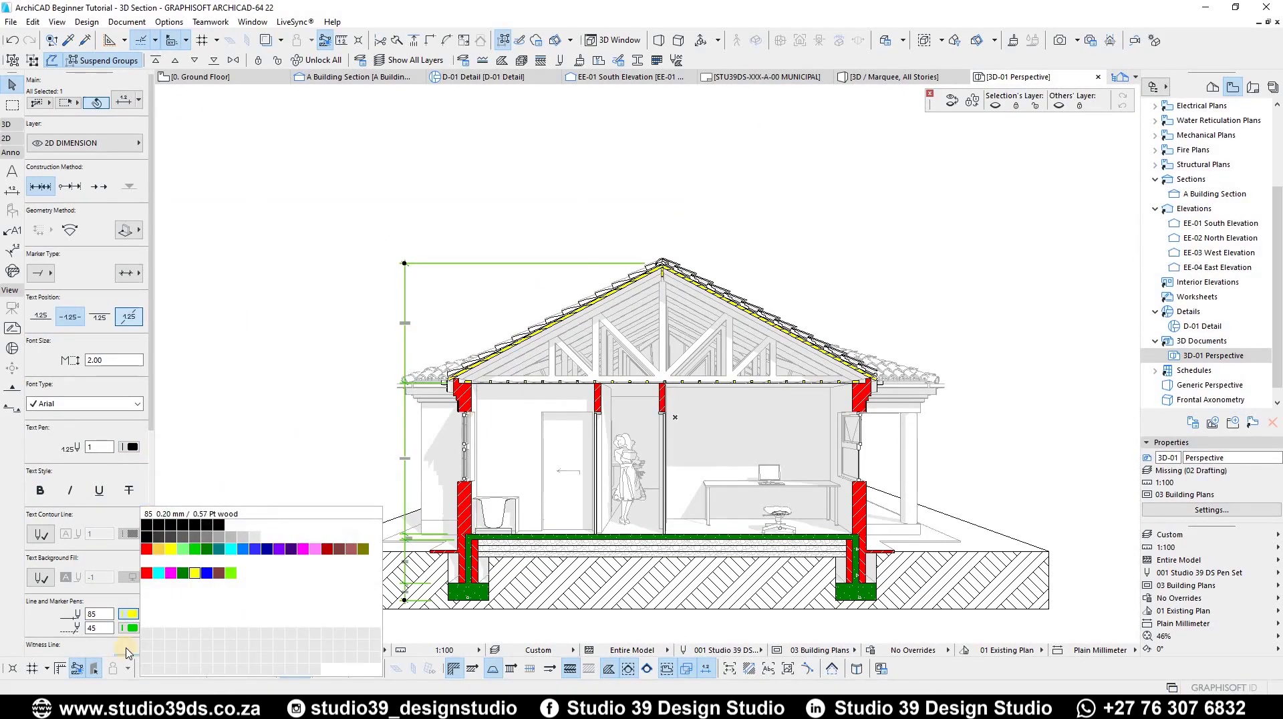
pyautogui.click(147, 526)
pyautogui.click(128, 614)
pyautogui.click(193, 531)
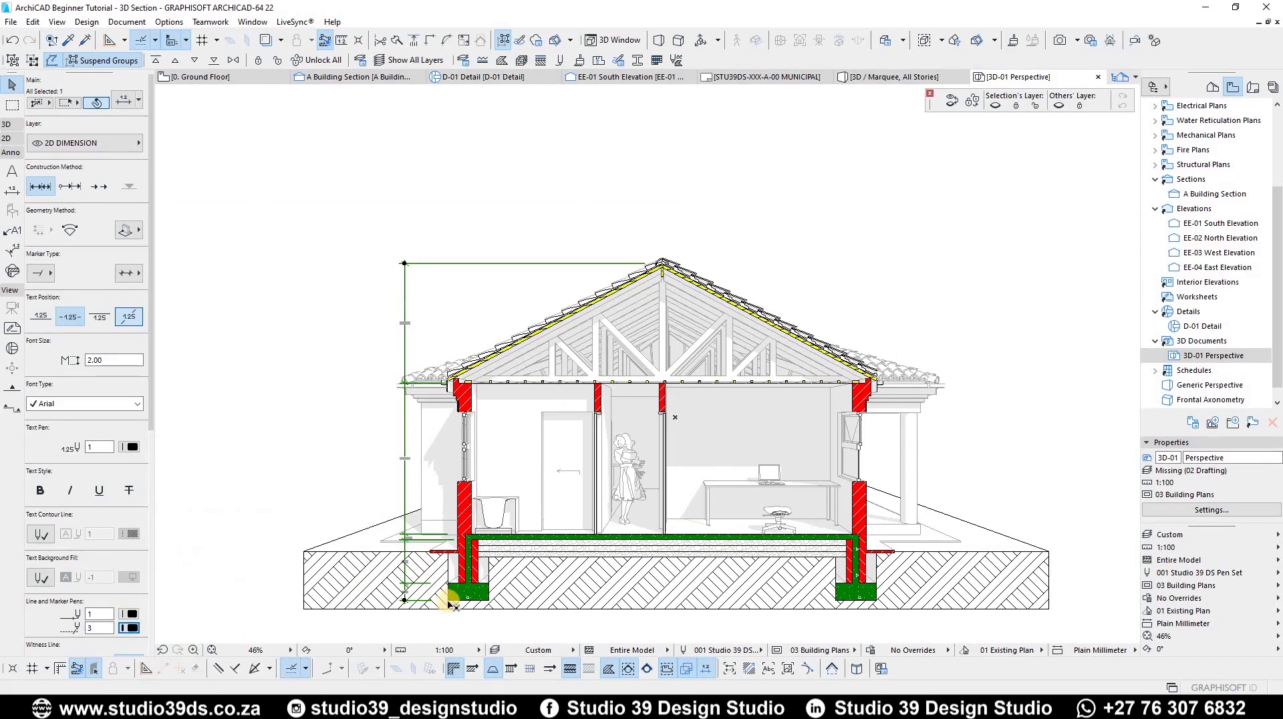
# Place the chain's text above the dimension line, aligned with it, and set the font size to 2.50 mm
pyautogui.scroll(4, 452, 604)
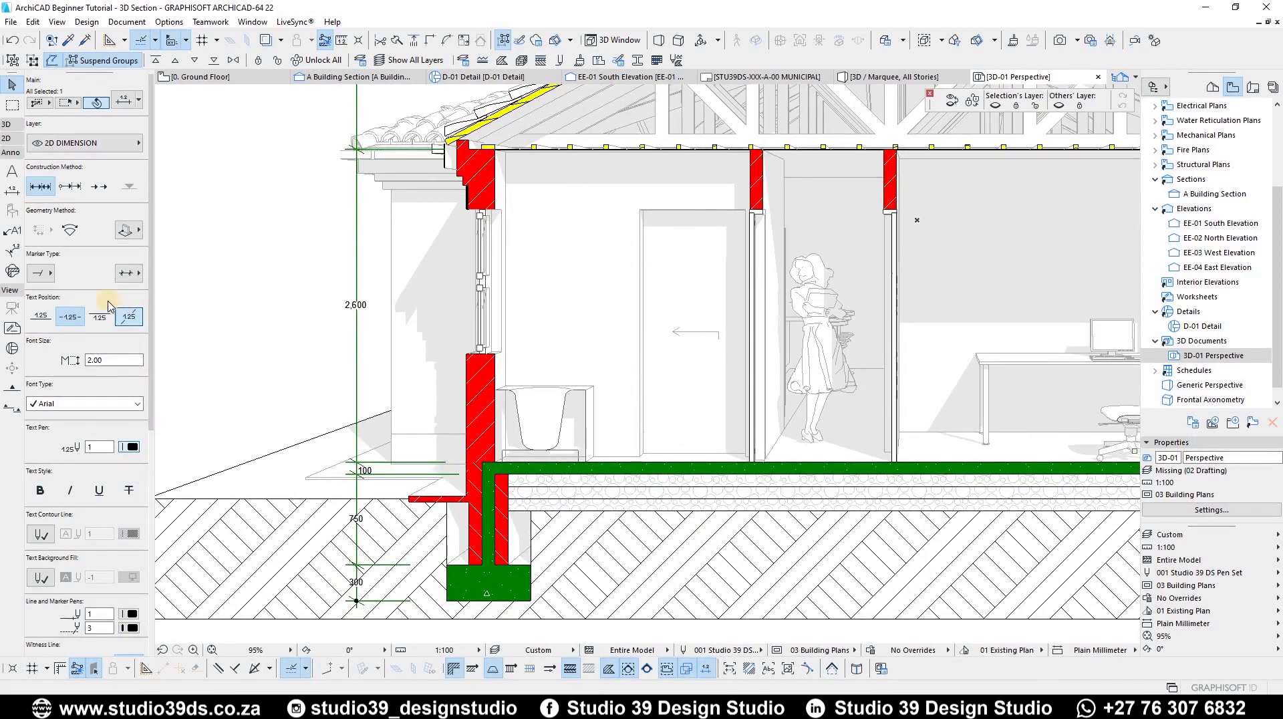
pyautogui.click(105, 317)
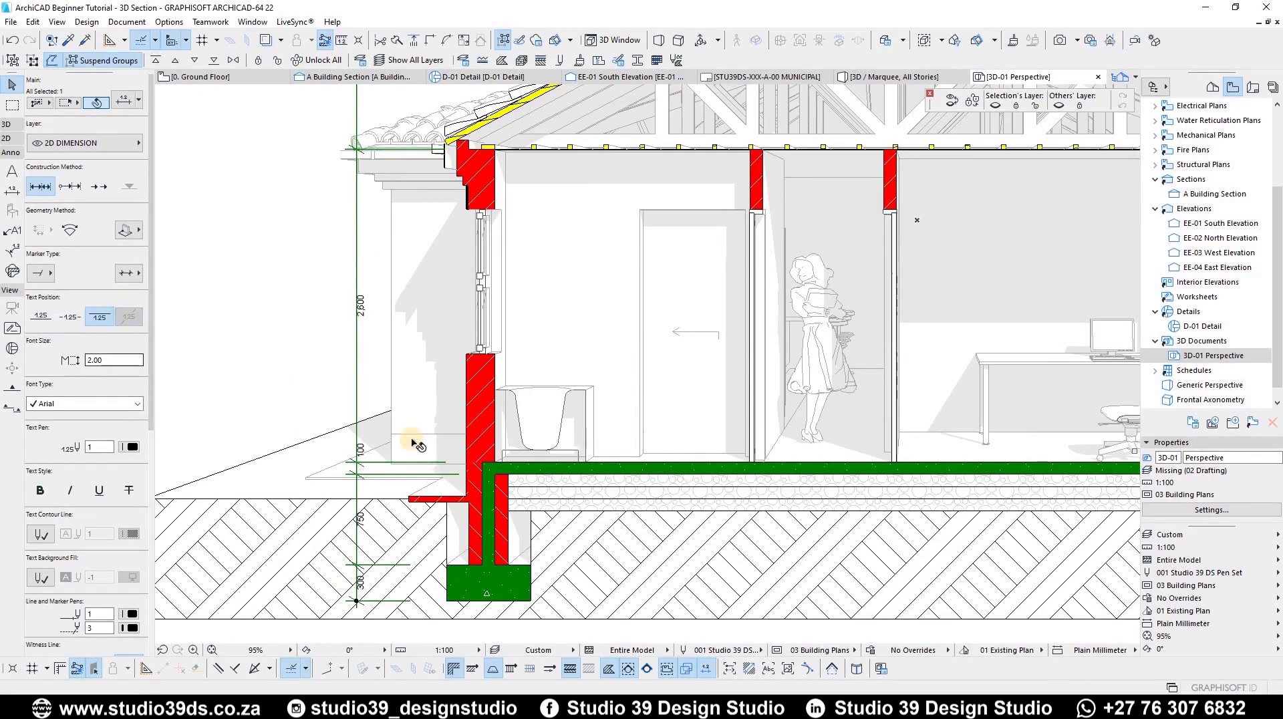
pyautogui.scroll(4, 350, 563)
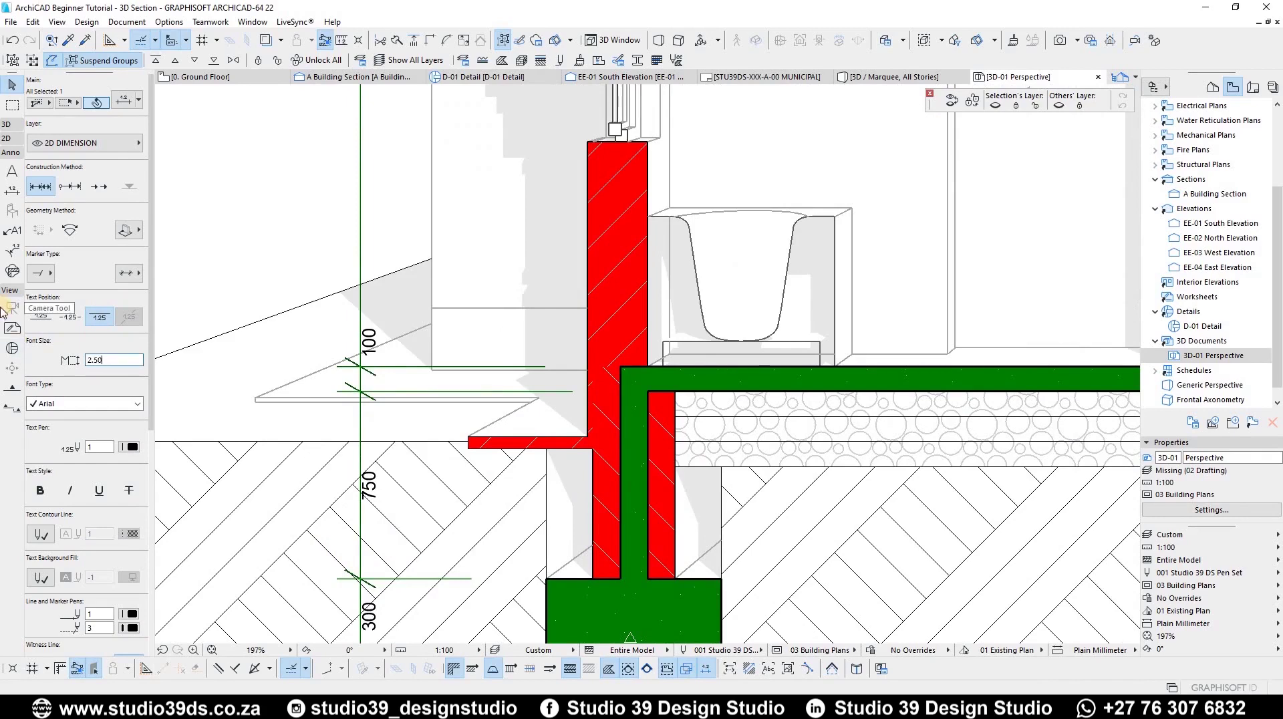
pyautogui.scroll(-7, 553, 445)
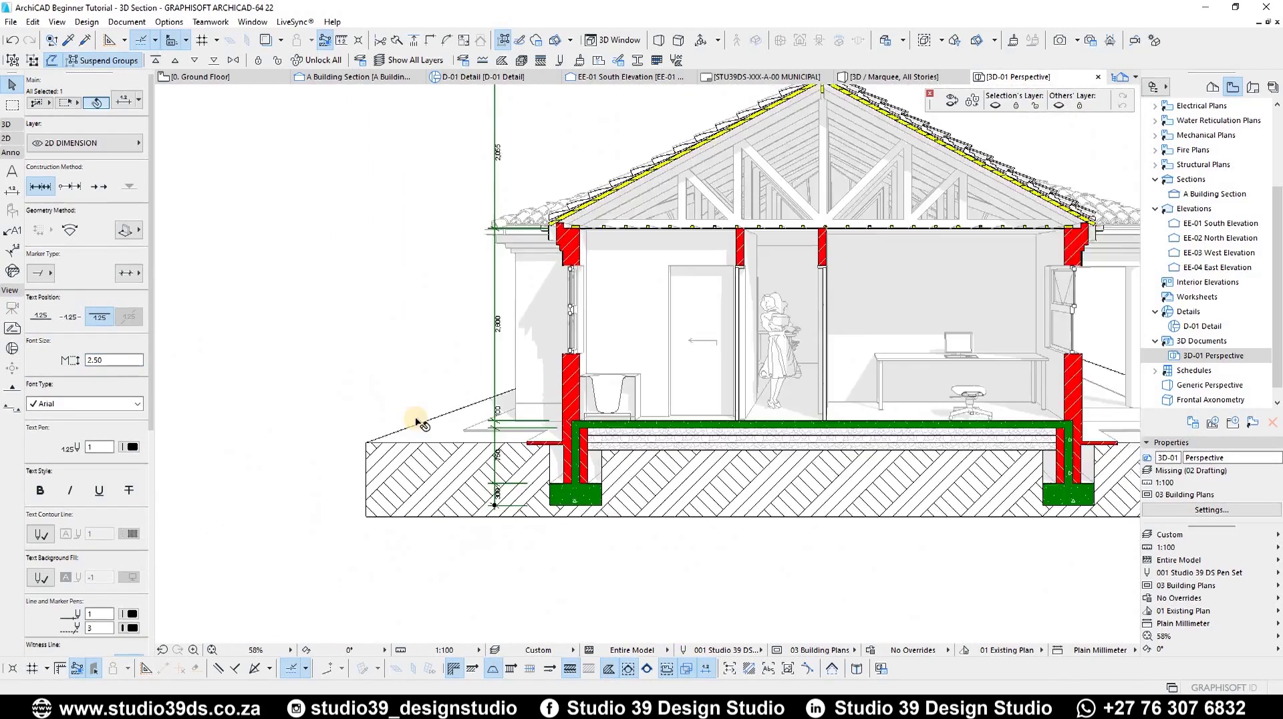
pyautogui.scroll(2, 418, 422)
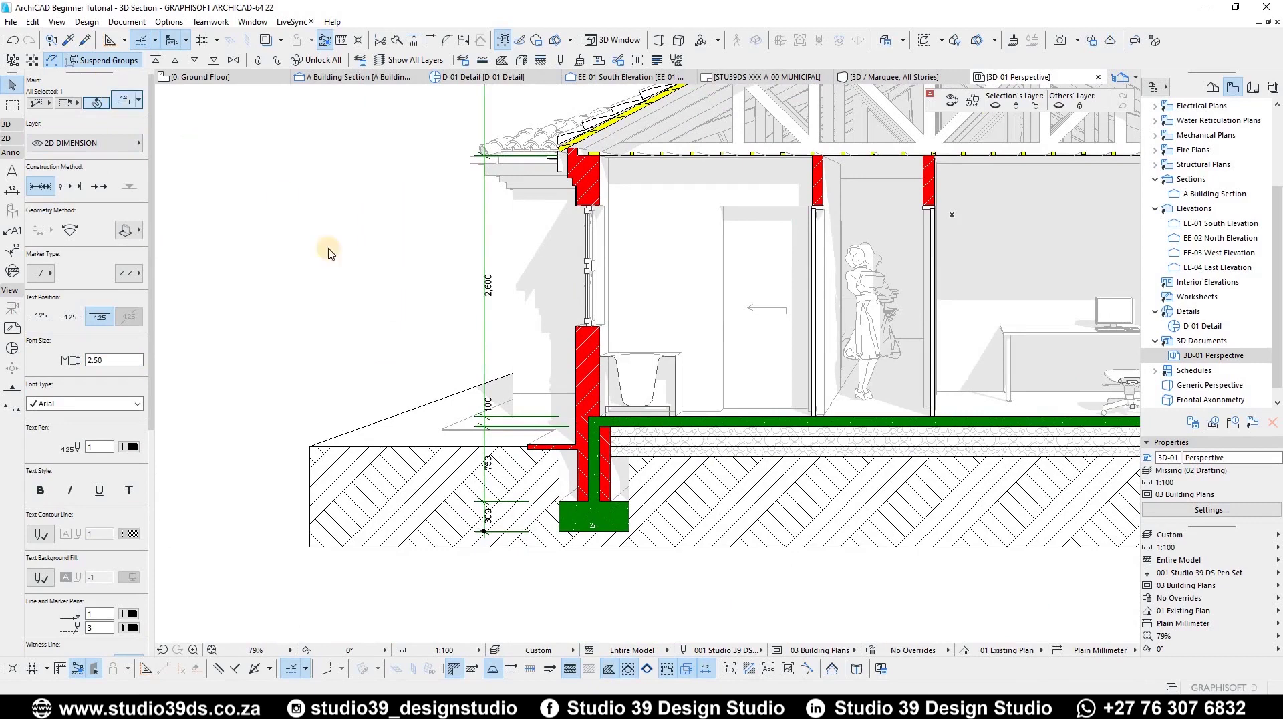
# Try witness lines with a custom length of 3 mm on the vertical dimension chain
pyautogui.hotkey('ctrl', 't')
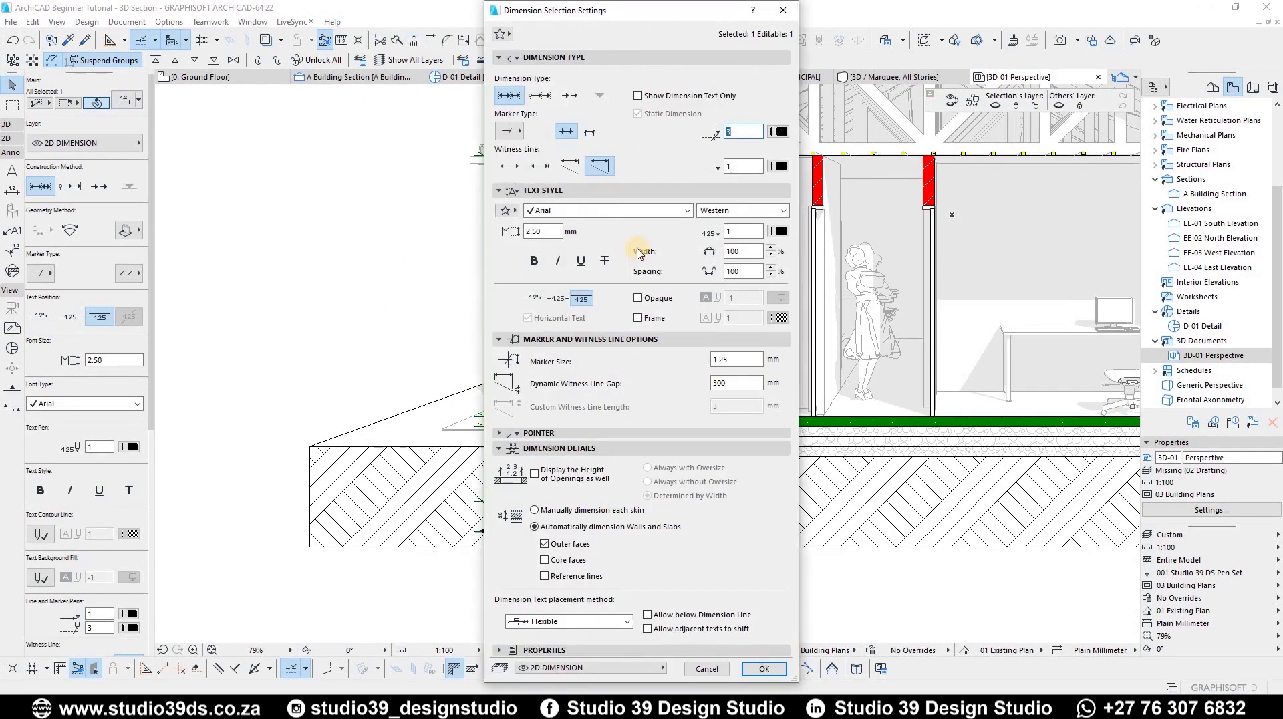
pyautogui.click(569, 166)
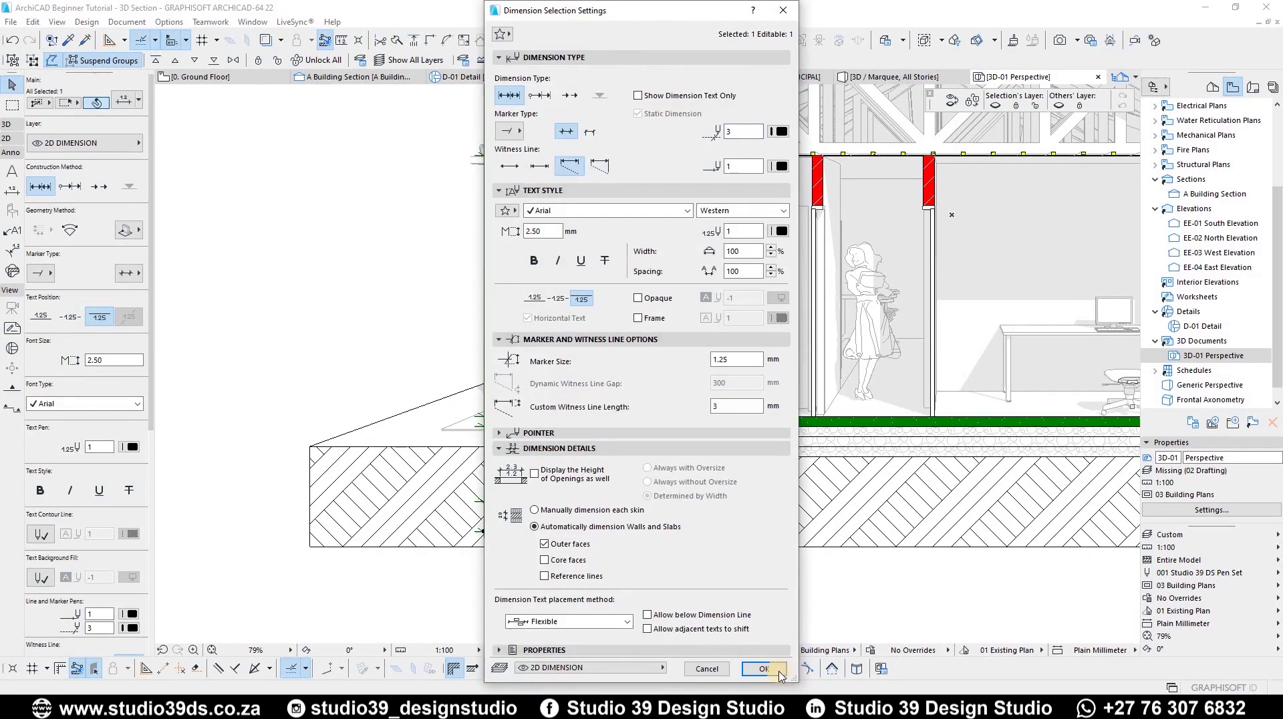
pyautogui.scroll(-4, 543, 570)
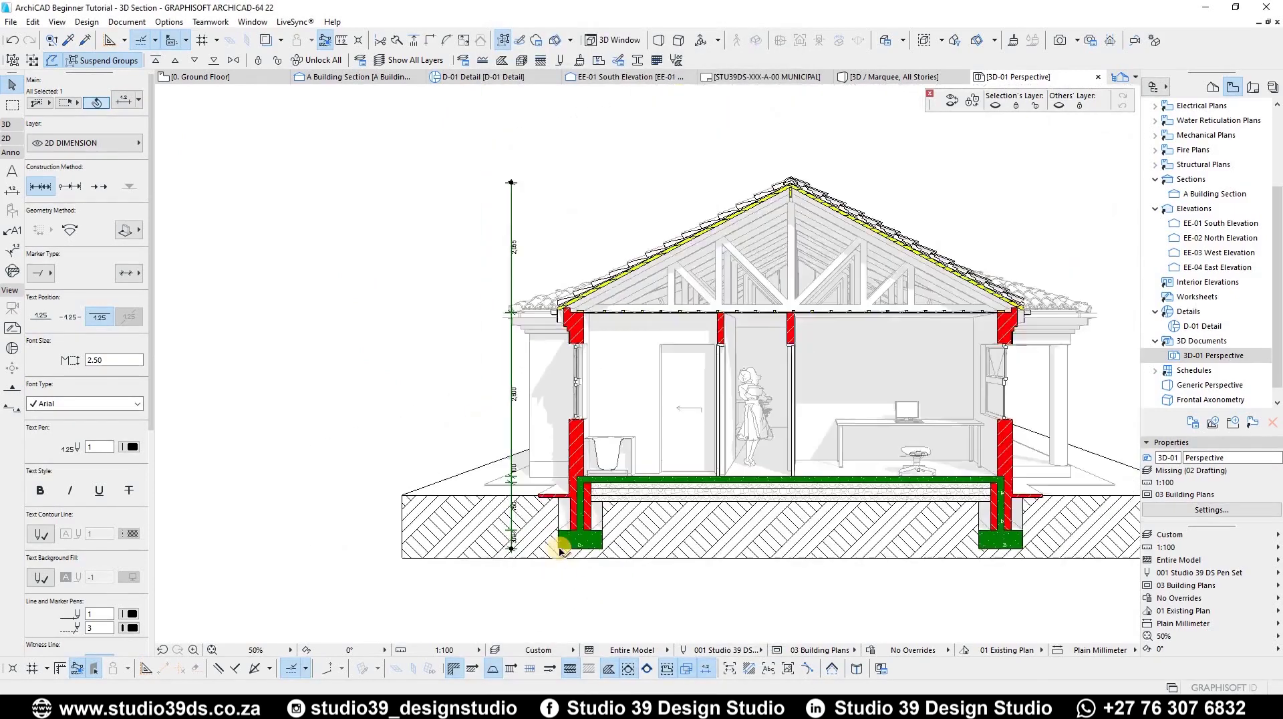
# Return the vertical dimension chain's witness lines to the dynamic type
pyautogui.moveTo(485, 452); pyautogui.dragTo(500, 498, button='middle')
pyautogui.click(122, 107)
pyautogui.hotkey('ctrl', 't')
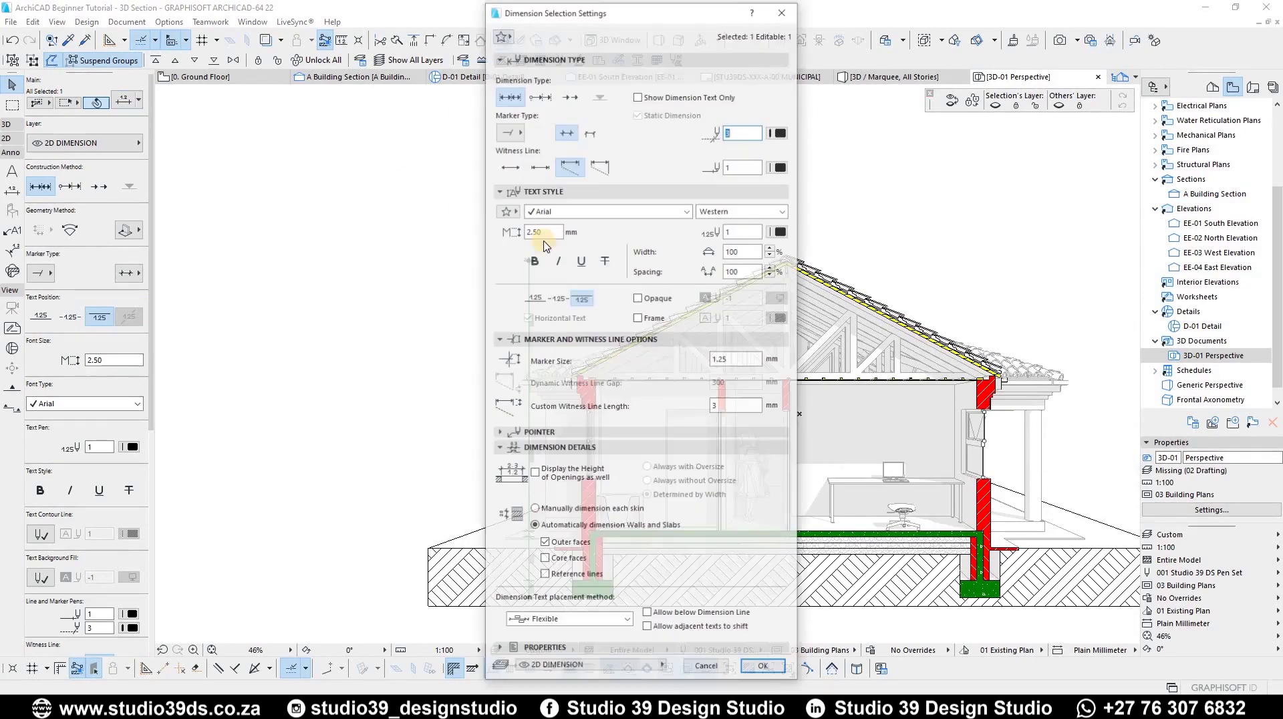
pyautogui.click(604, 172)
pyautogui.click(764, 669)
# Deselect the chain and pick up its settings as defaults for a new dimension
pyautogui.click(529, 296)
pyautogui.click(528, 297)
pyautogui.click(521, 302)
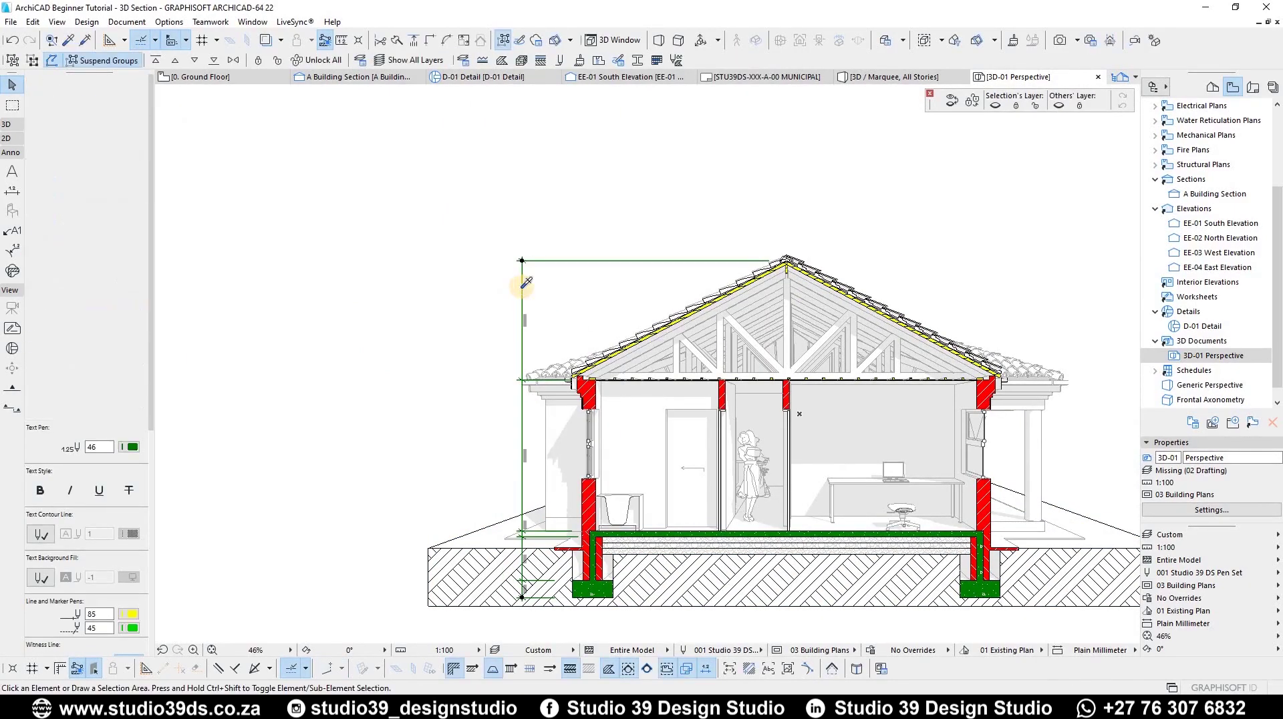
pyautogui.press('w')
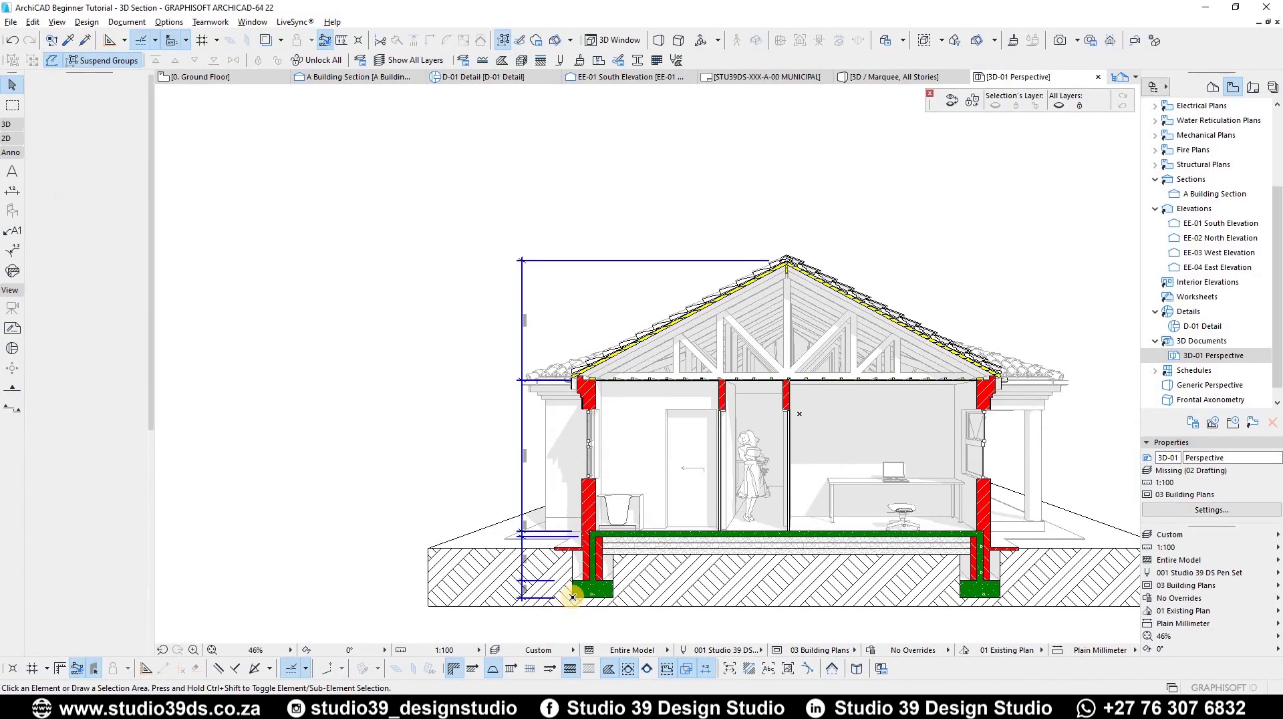
# Place a second vertical dimension chain from the footing underside through ground level to the roof ridge
pyautogui.scroll(3, 572, 599)
pyautogui.click(572, 597)
pyautogui.scroll(-5, 543, 556)
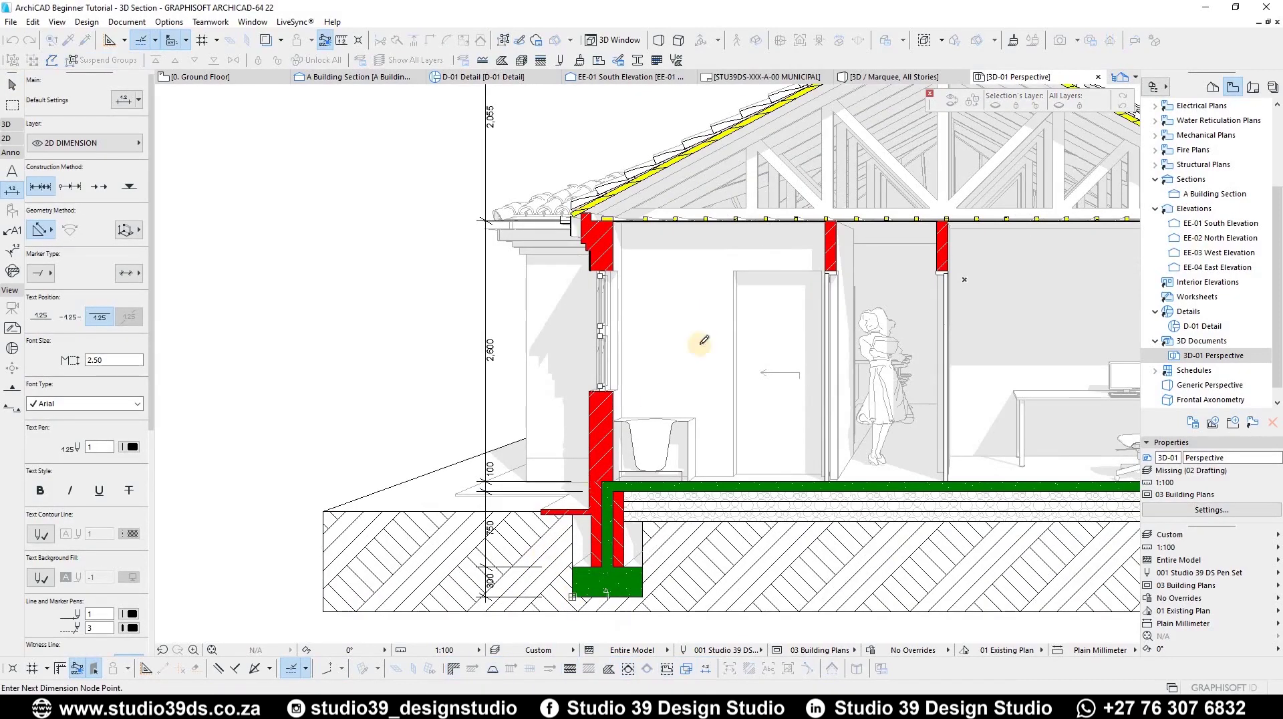
pyautogui.scroll(6, 700, 343)
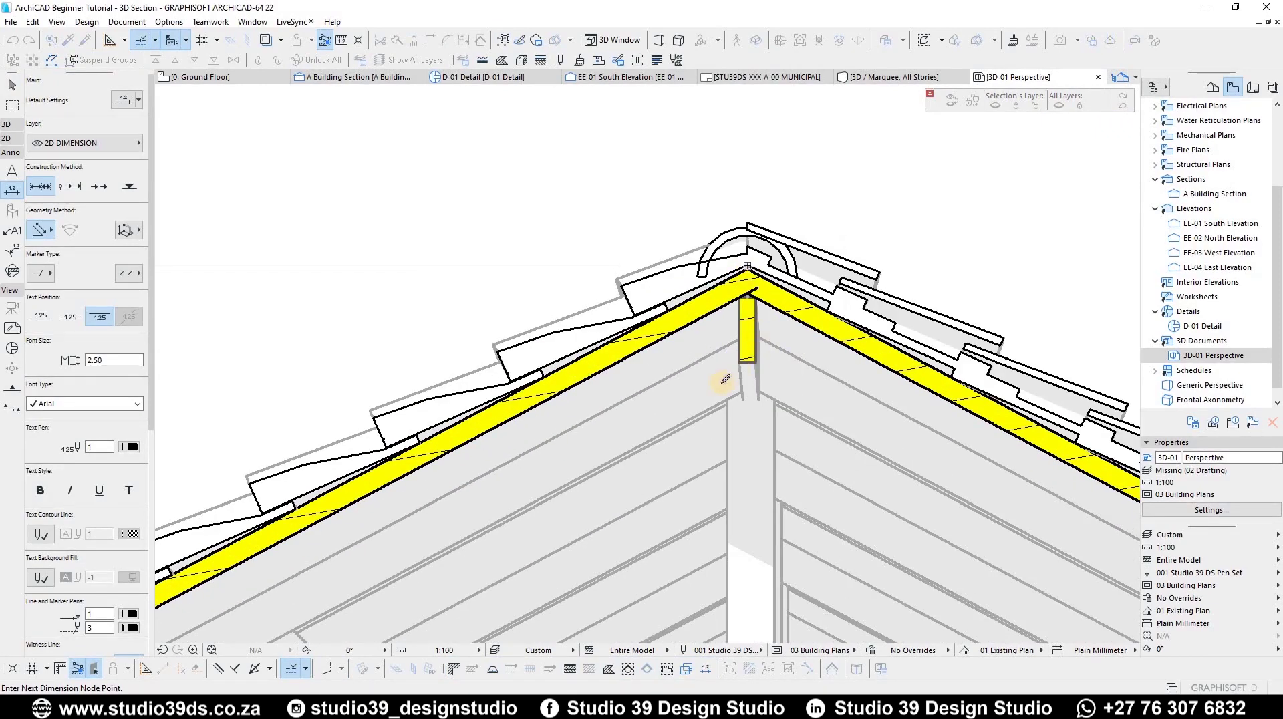
pyautogui.scroll(-10, 725, 379)
pyautogui.rightClick(734, 533)
pyautogui.click(735, 527)
pyautogui.scroll(4, 629, 465)
pyautogui.click(630, 466)
pyautogui.press('Escape')
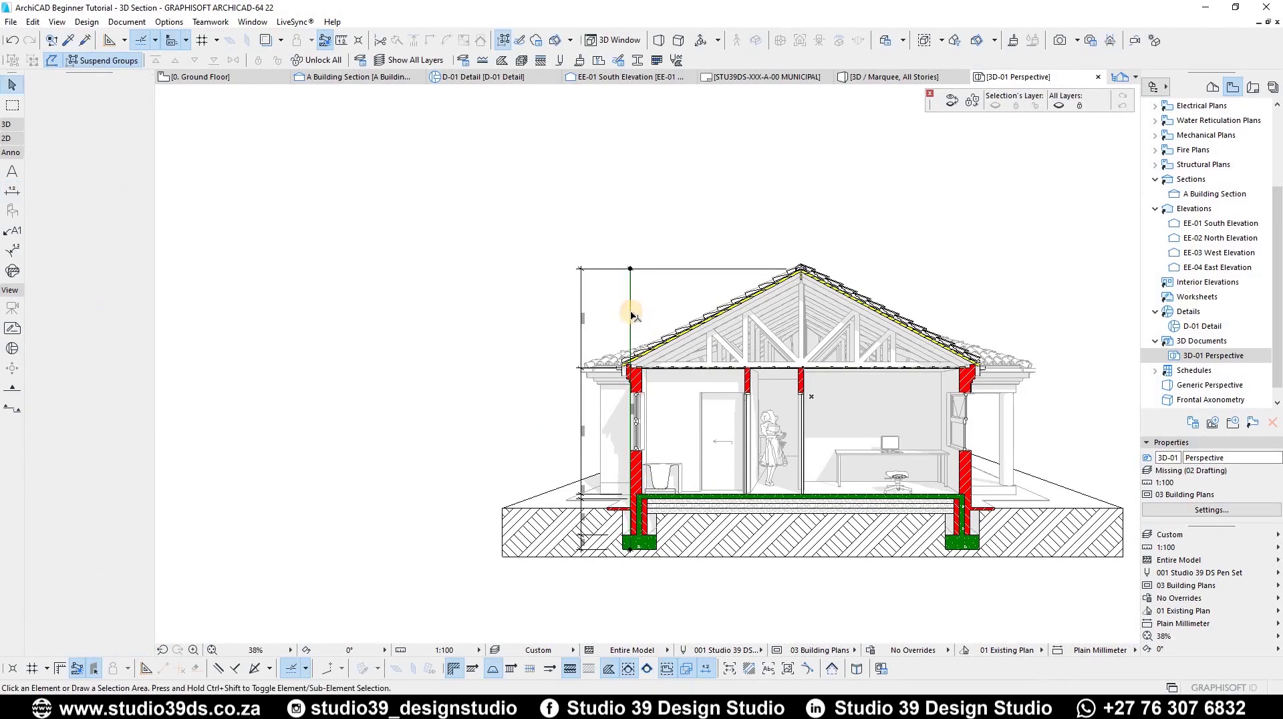
# Move the new overall height dimension outward so it runs outside the detailed dimension chain, and deselect it
pyautogui.click(630, 312)
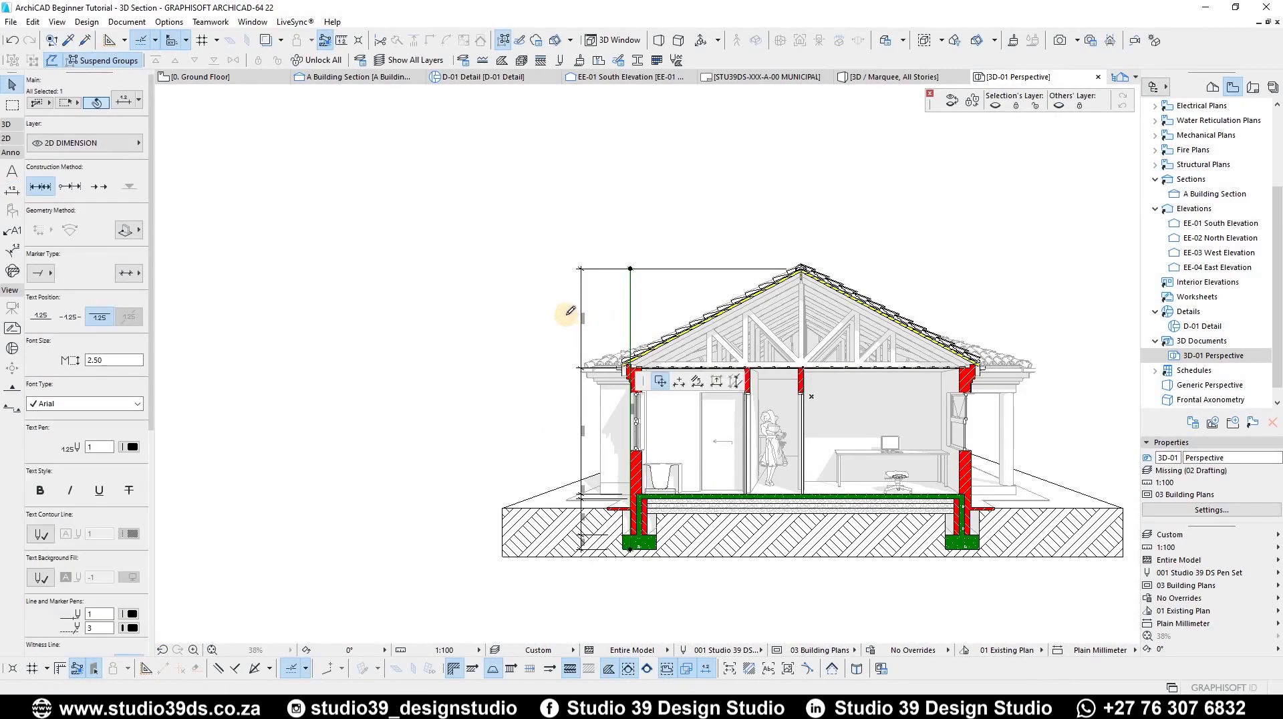
pyautogui.click(565, 312)
pyautogui.scroll(6, 589, 520)
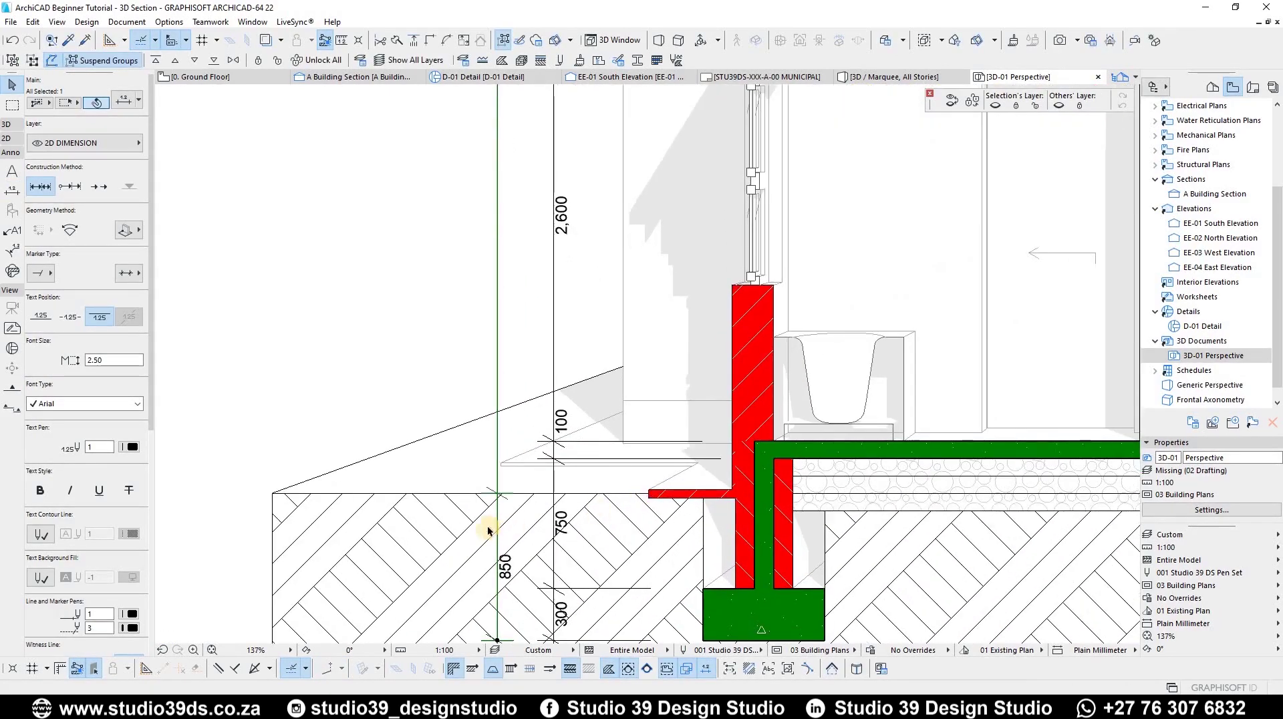
pyautogui.scroll(-5, 491, 528)
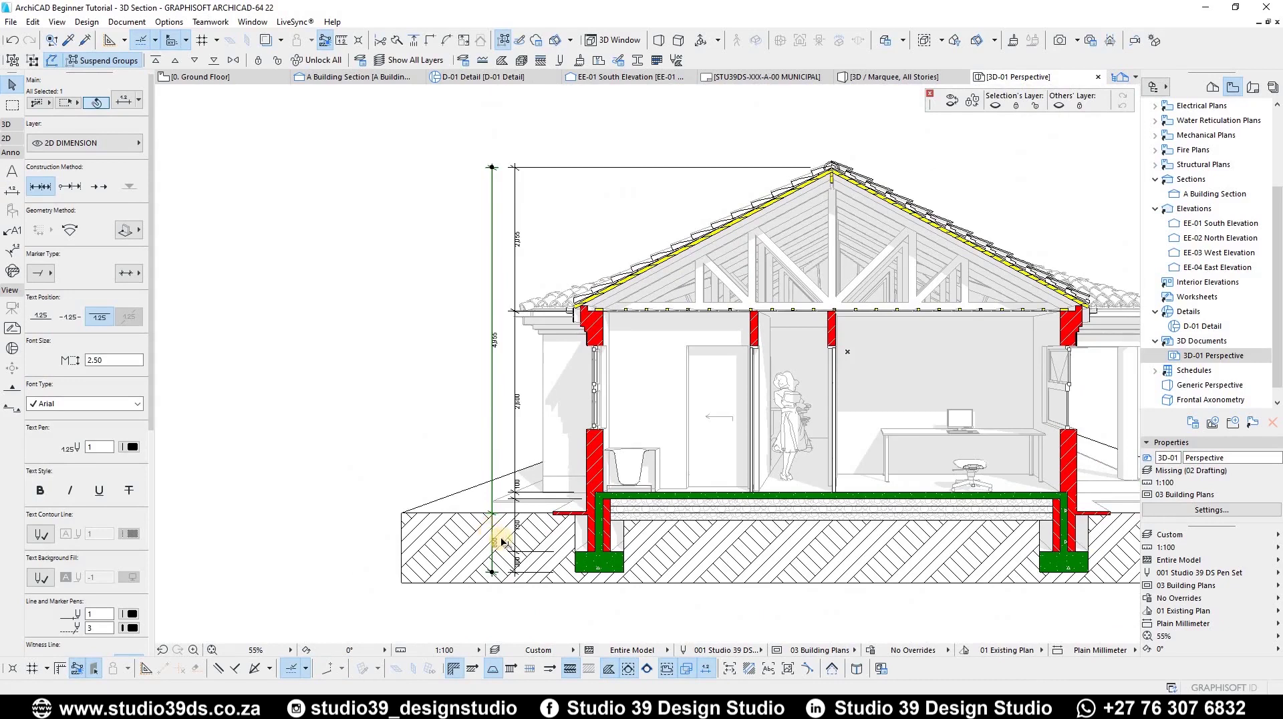
pyautogui.press('Escape')
# Choose the Text tool for annotating the perspective section
pyautogui.scroll(-3, 611, 479)
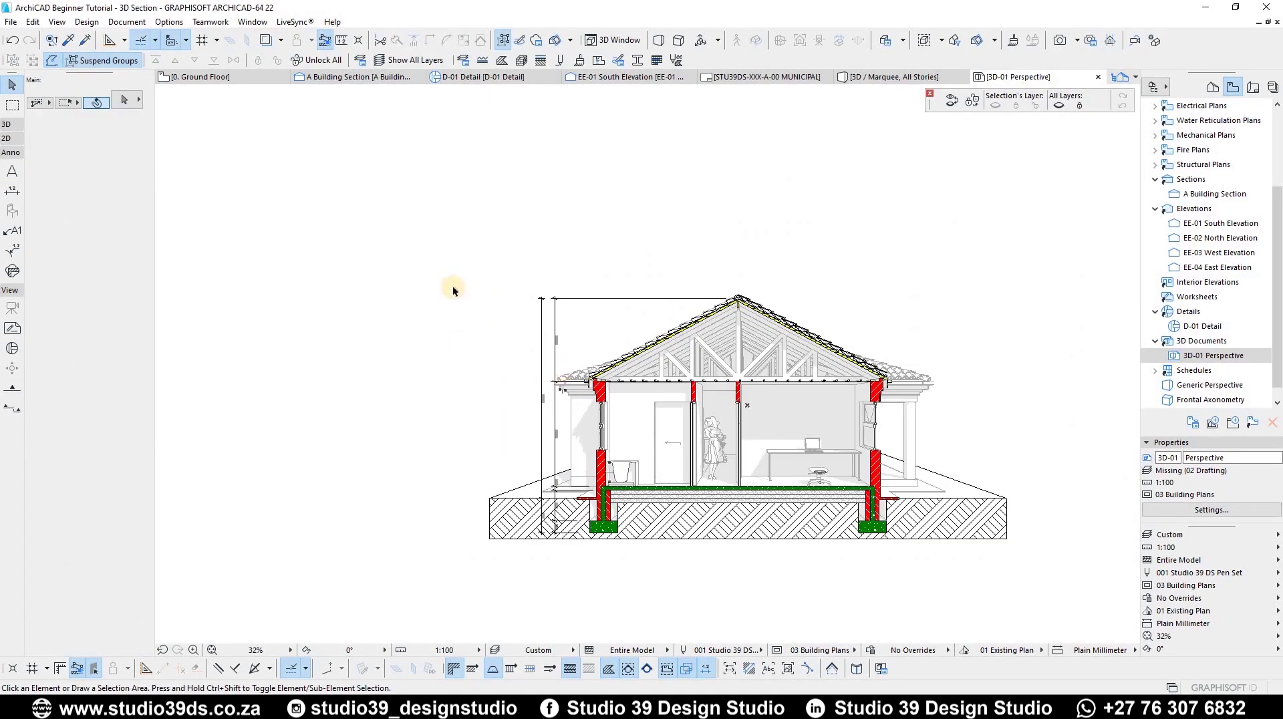
pyautogui.click(12, 174)
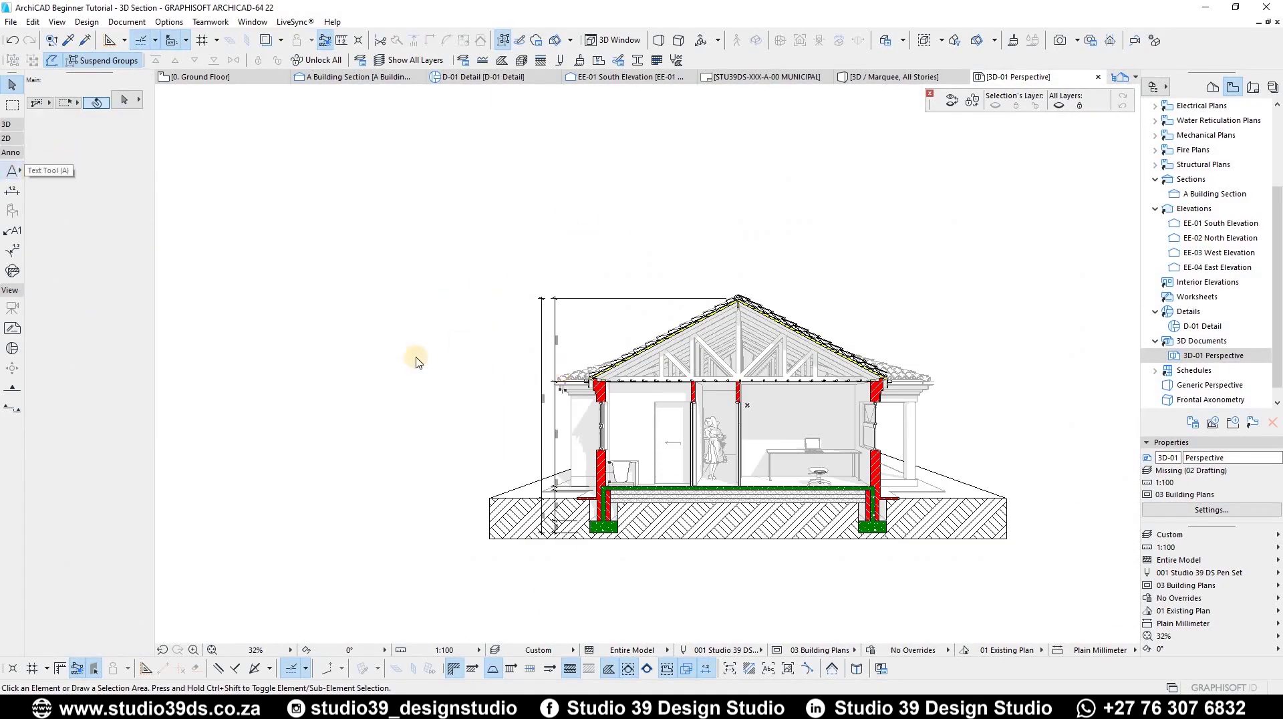